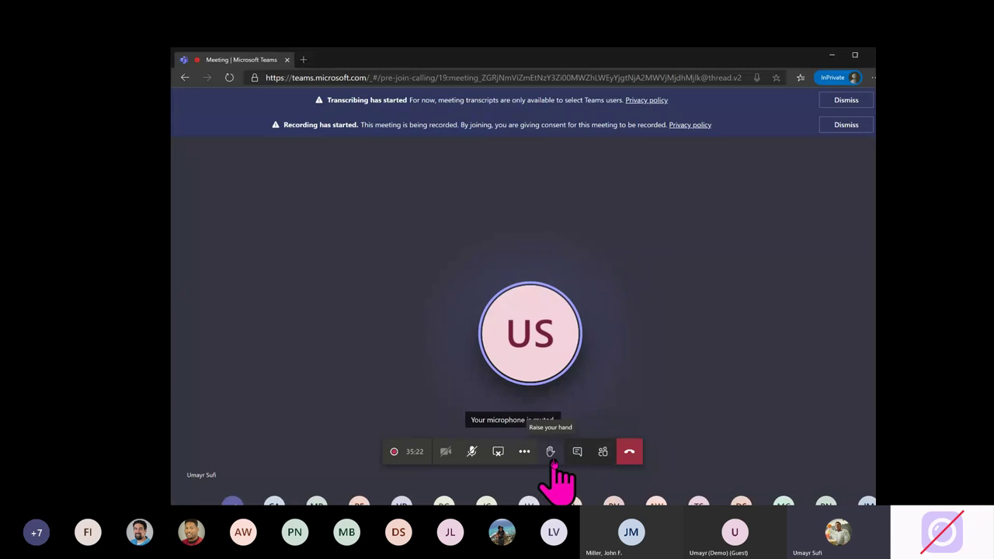
Minimize the Teams meeting window and bring up the Windows Start menu.
click(831, 55)
key(super)
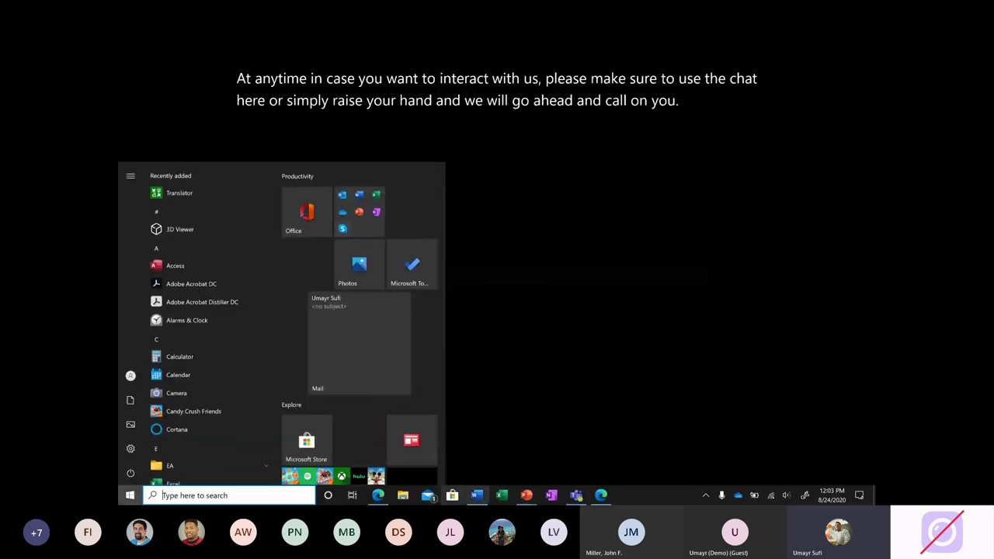
click(575, 495)
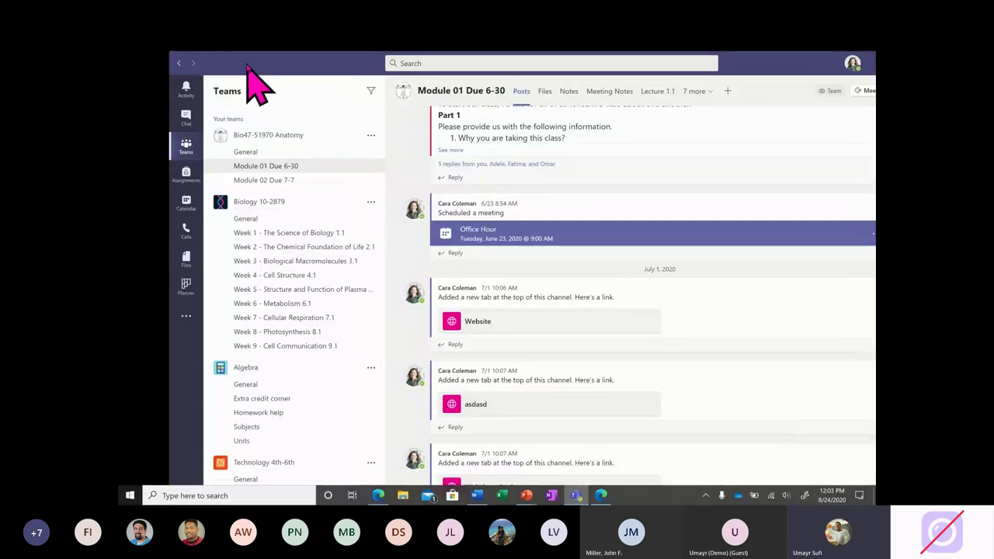
drag(227, 64, 181, 66)
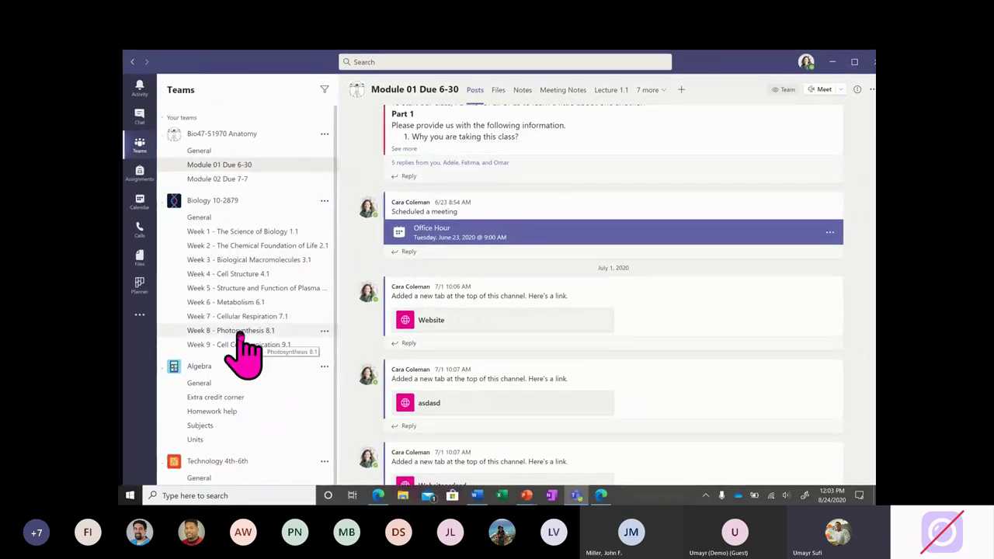
click(140, 205)
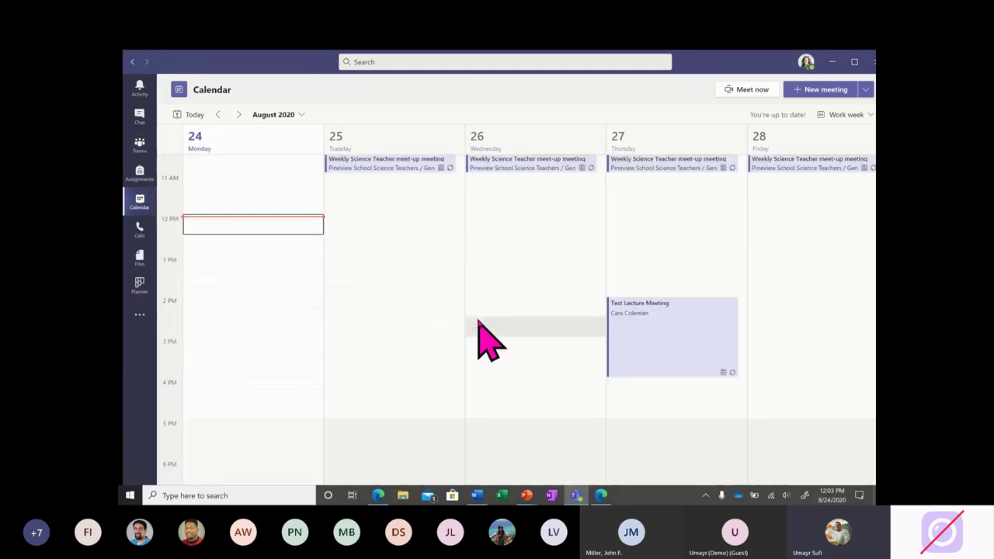
click(140, 147)
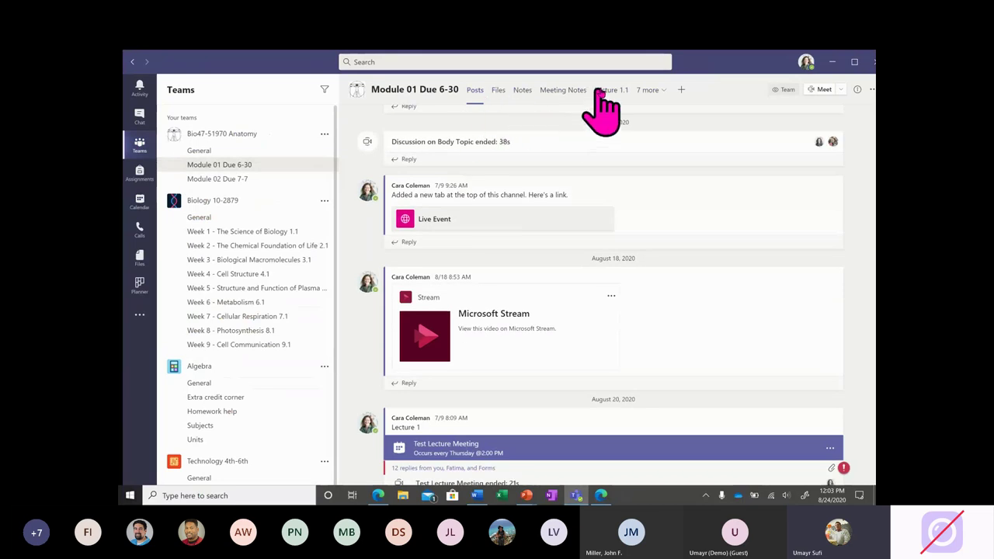
click(498, 90)
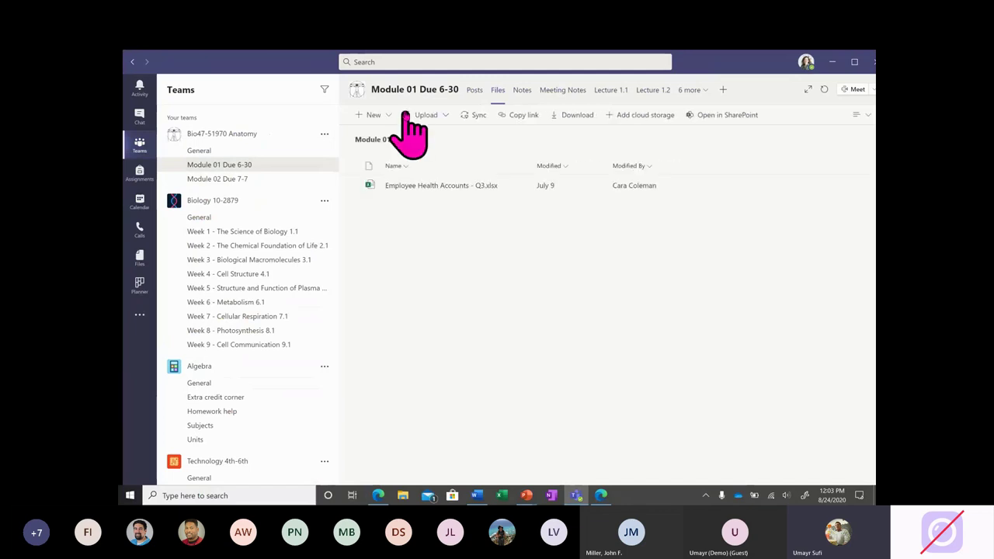
click(389, 121)
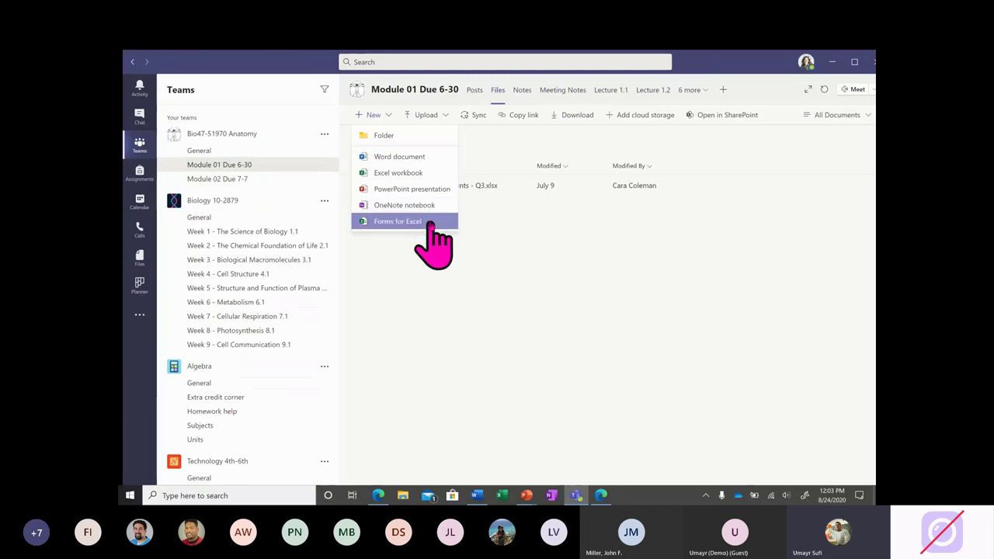
click(839, 87)
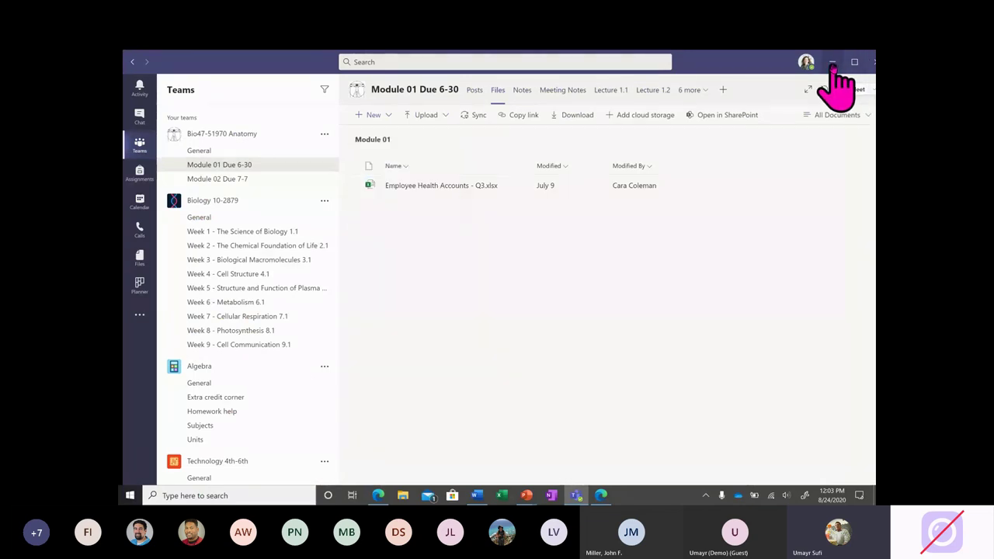
key(alt+Tab)
Open a new Microsoft Edge window from the taskbar and move it to the left.
key(super)
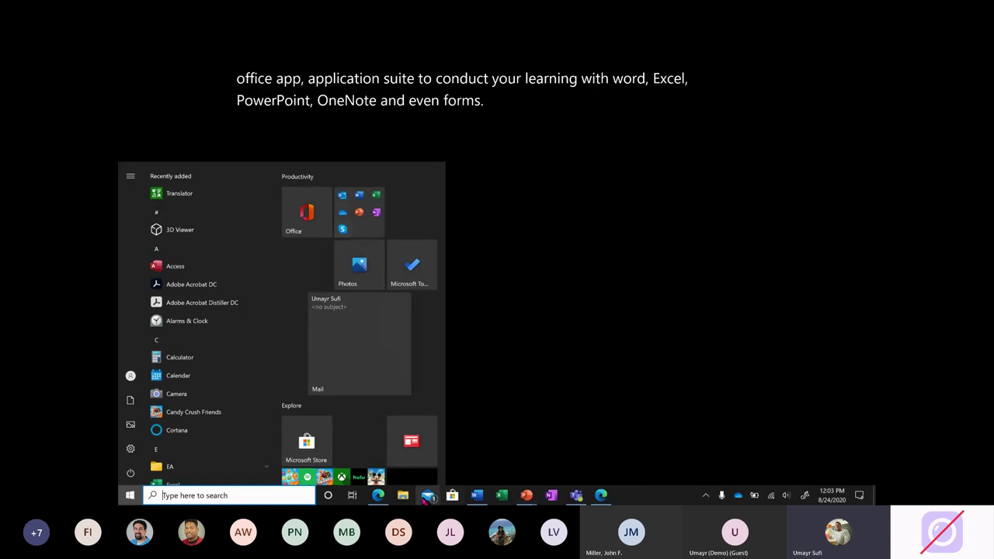
right_click(378, 495)
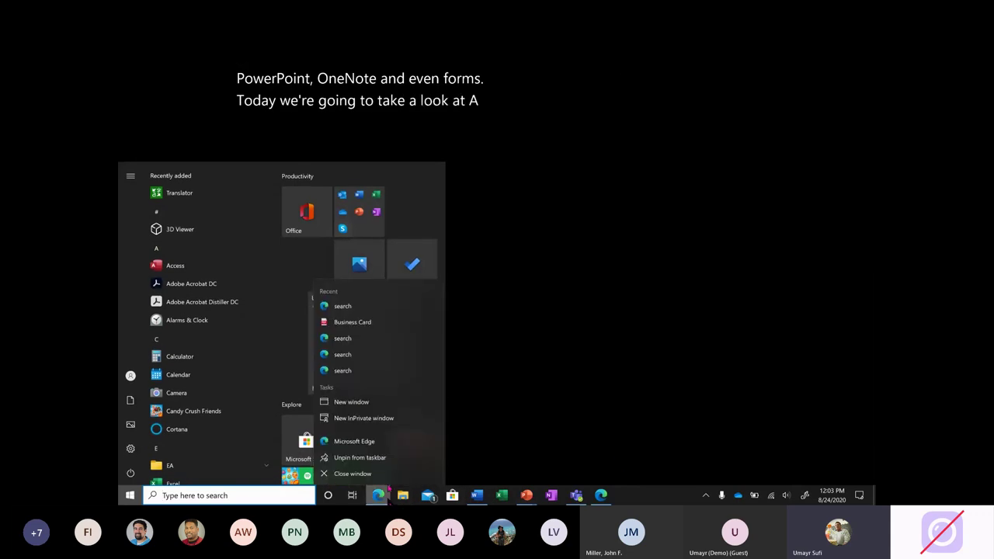
click(383, 407)
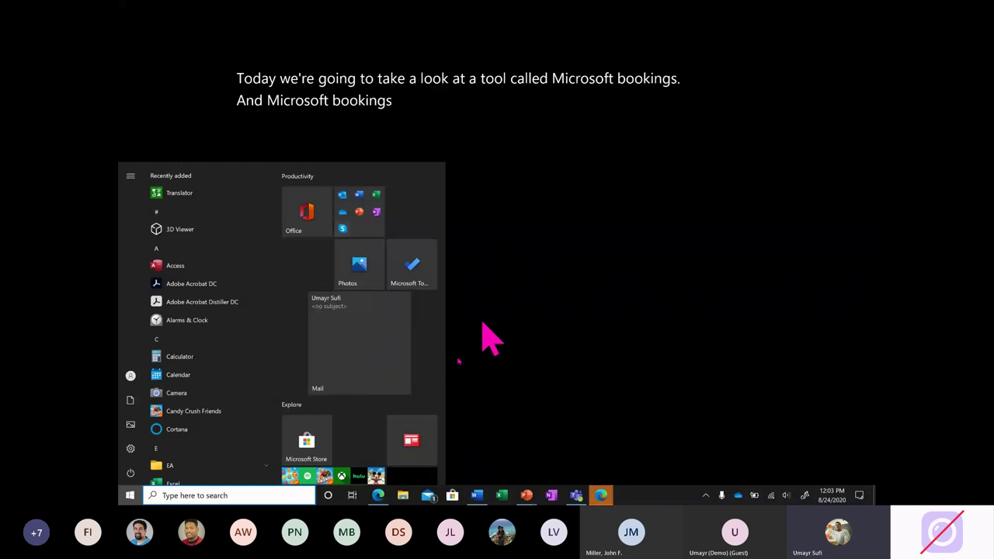
mouse_move(603, 497)
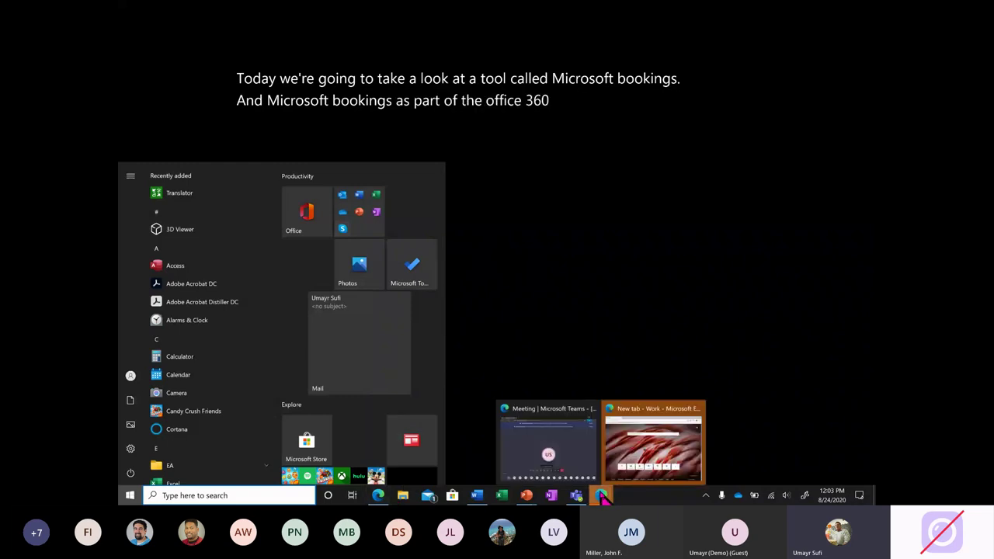
click(645, 441)
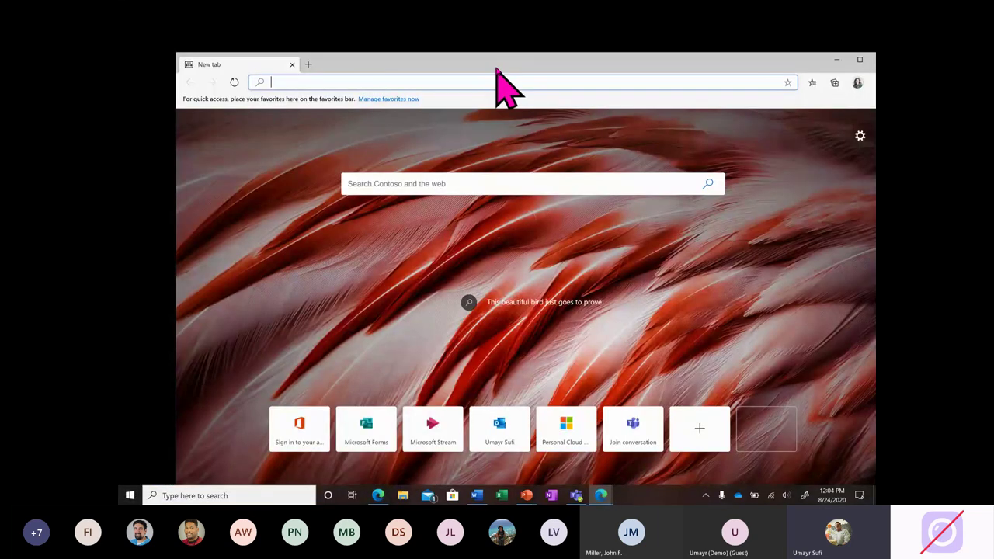
drag(494, 66, 445, 154)
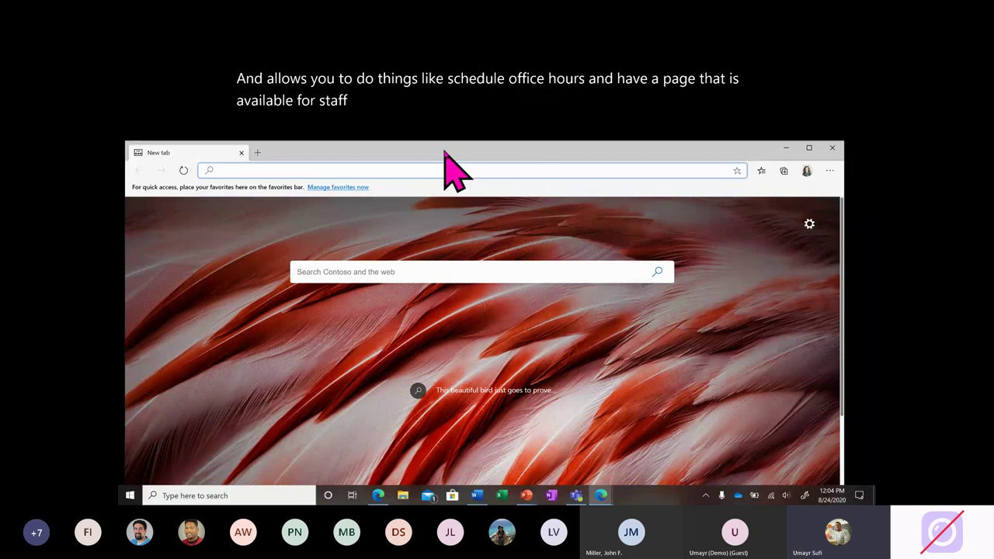
Go to office.com in the new Edge window.
text(office.com)
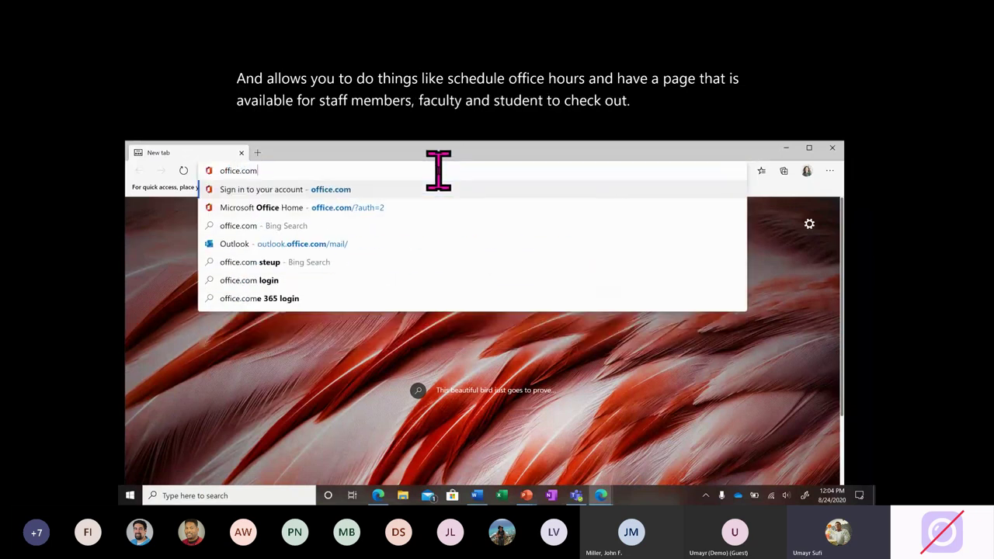
key(Return)
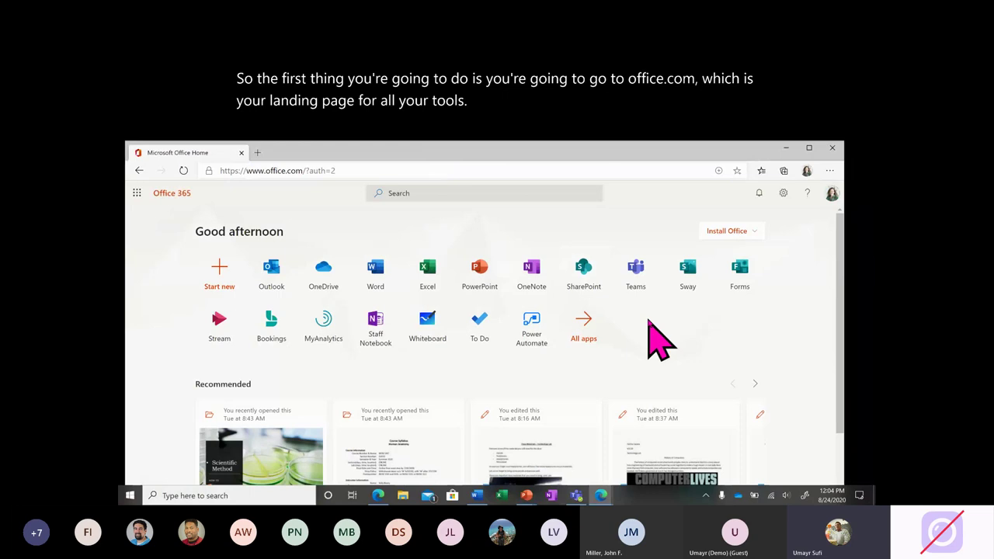
Launch Microsoft Bookings from the Office 365 home page tile.
click(273, 341)
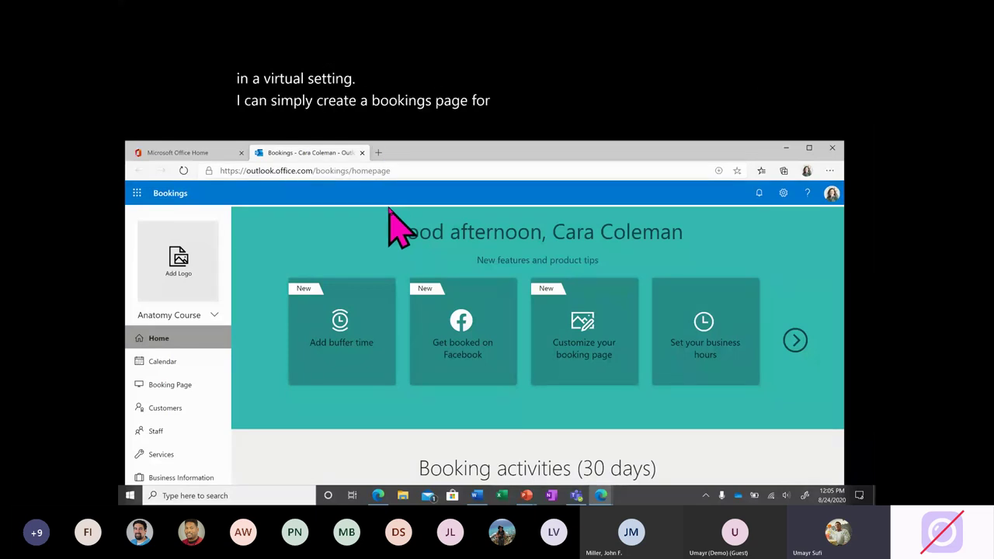
Load the aka.ms example booking page in a new tab and scroll to its calendar.
click(378, 152)
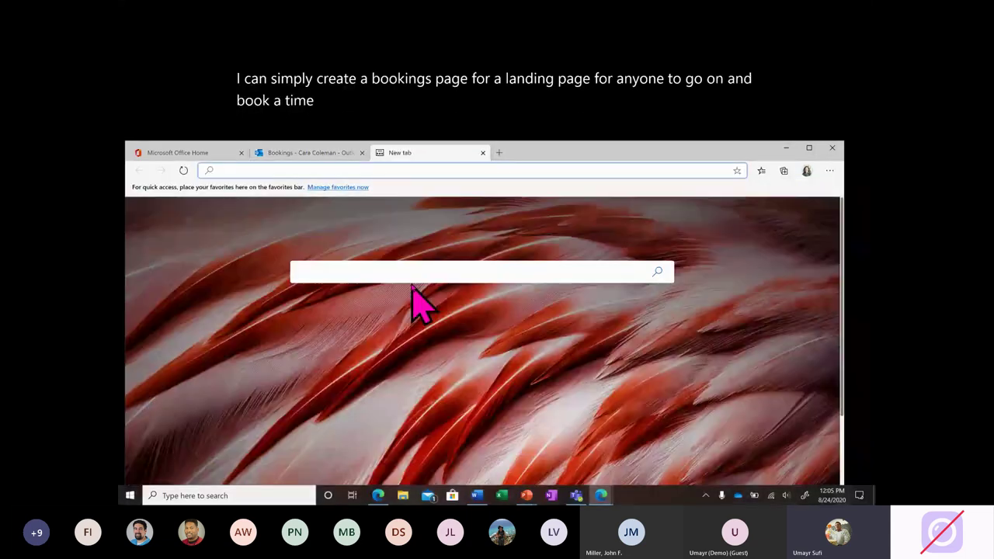
text(aka.ms)
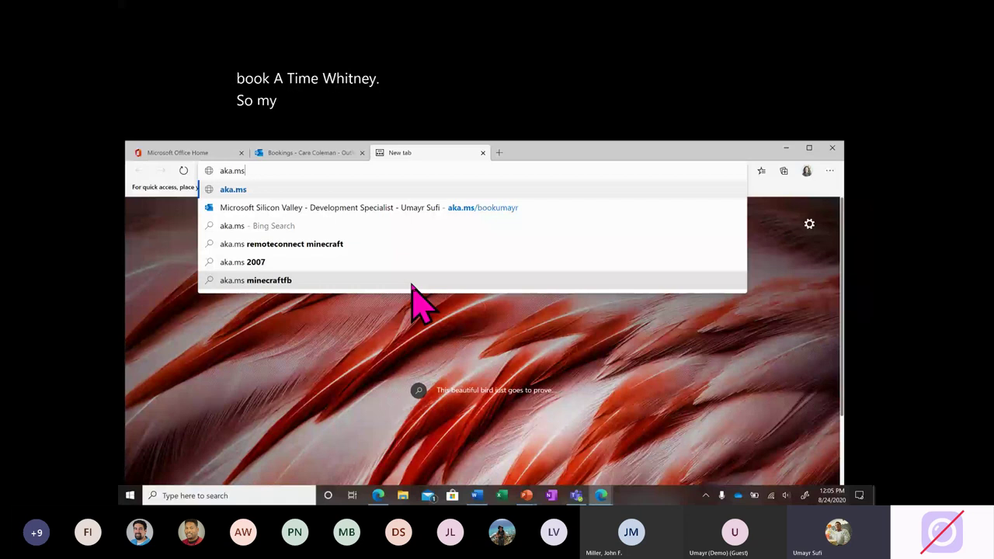
key(Down)
key(Return)
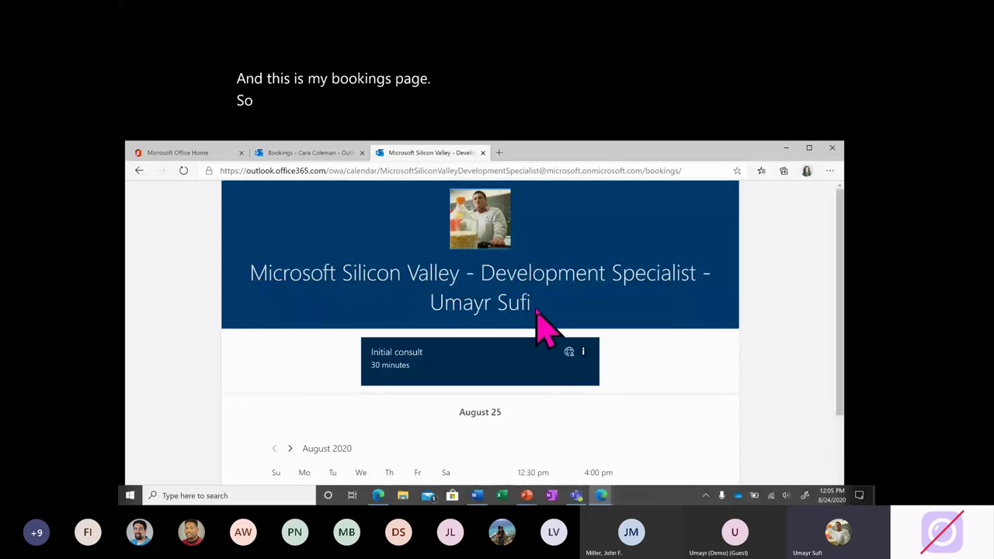
scroll(543, 326, down, 3)
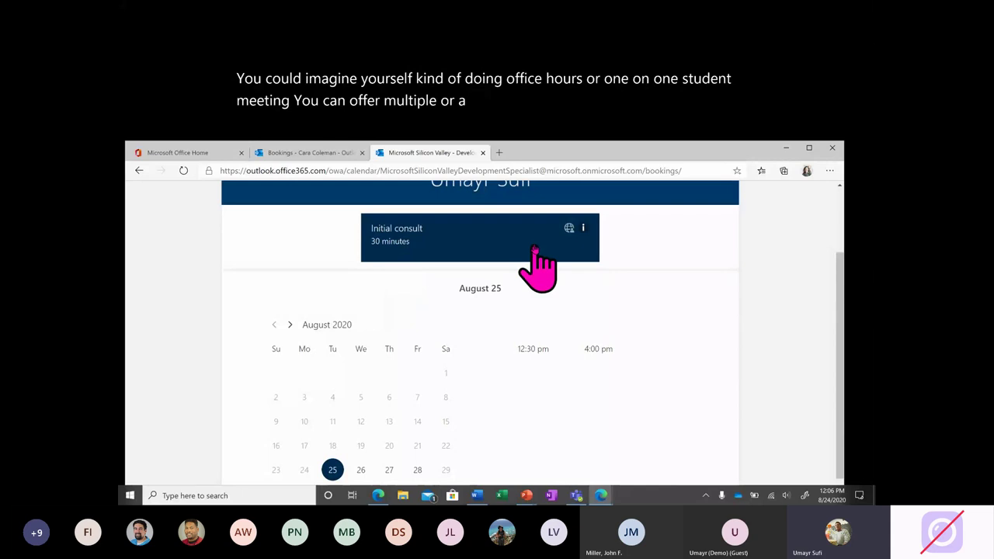
mouse_move(569, 230)
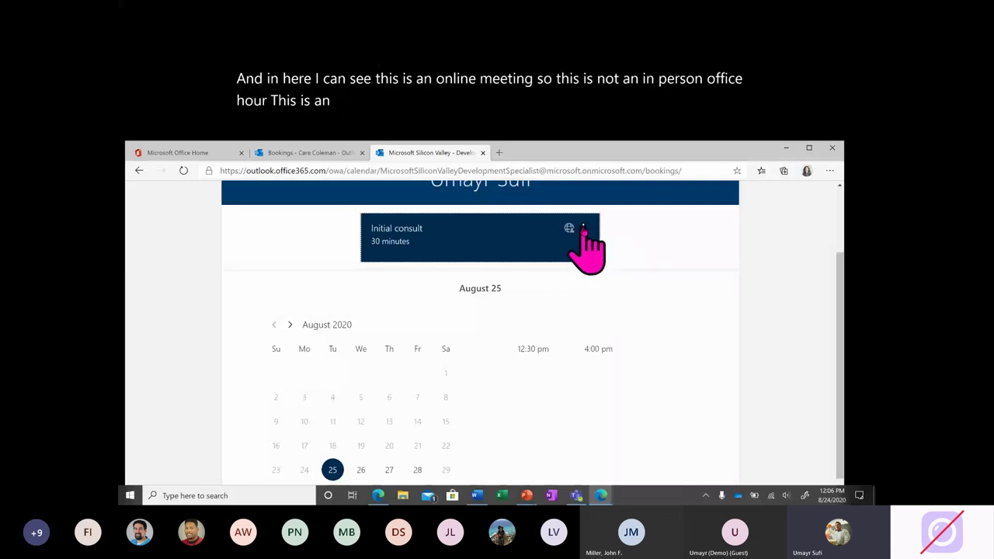
Show the 30-minute Initial consult service details and make the browser window taller.
click(583, 229)
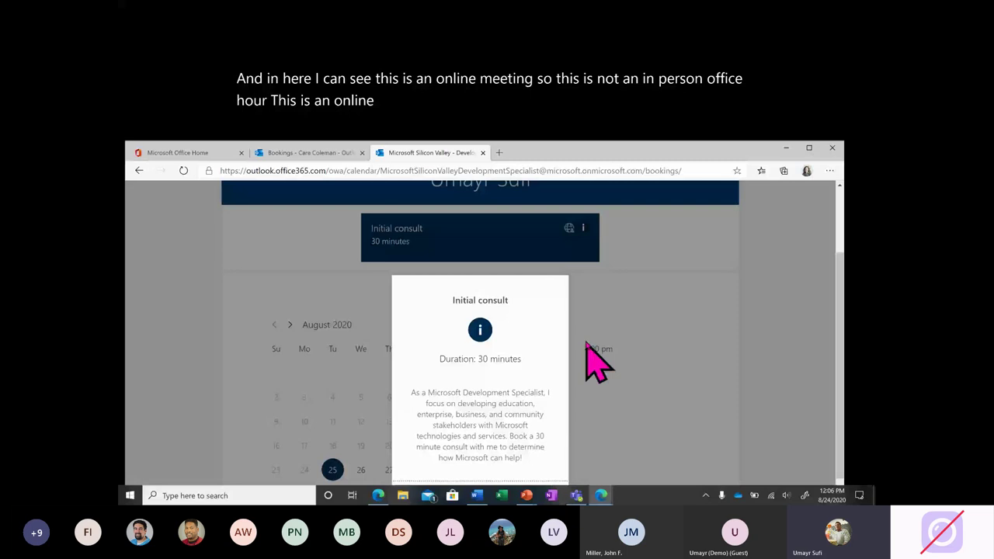
scroll(588, 346, down, 1)
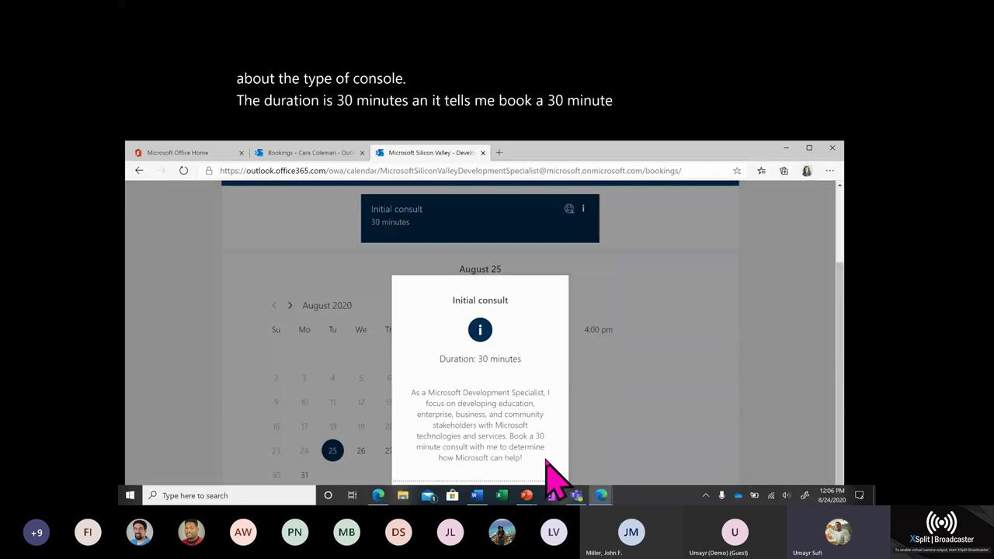
scroll(606, 464, down, 1)
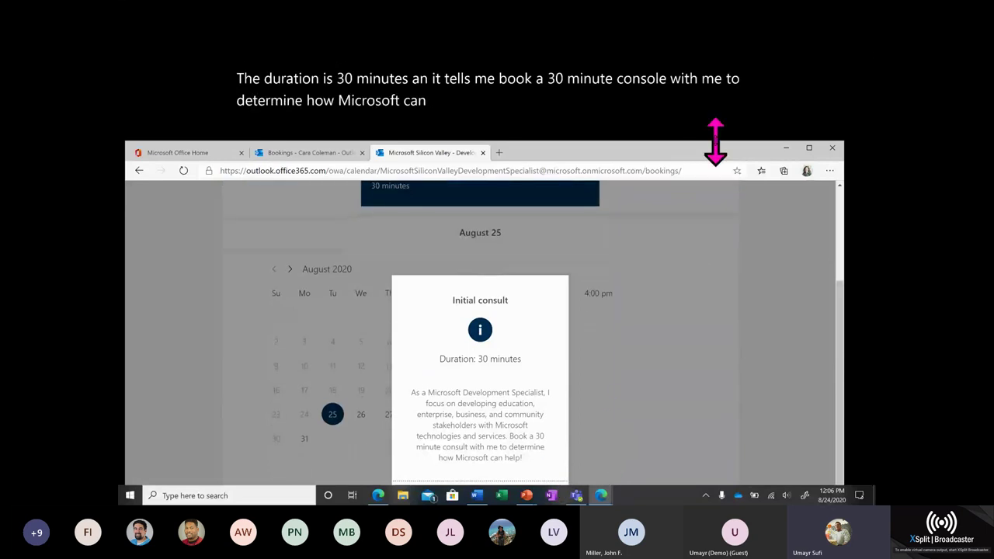
drag(714, 142, 713, 142)
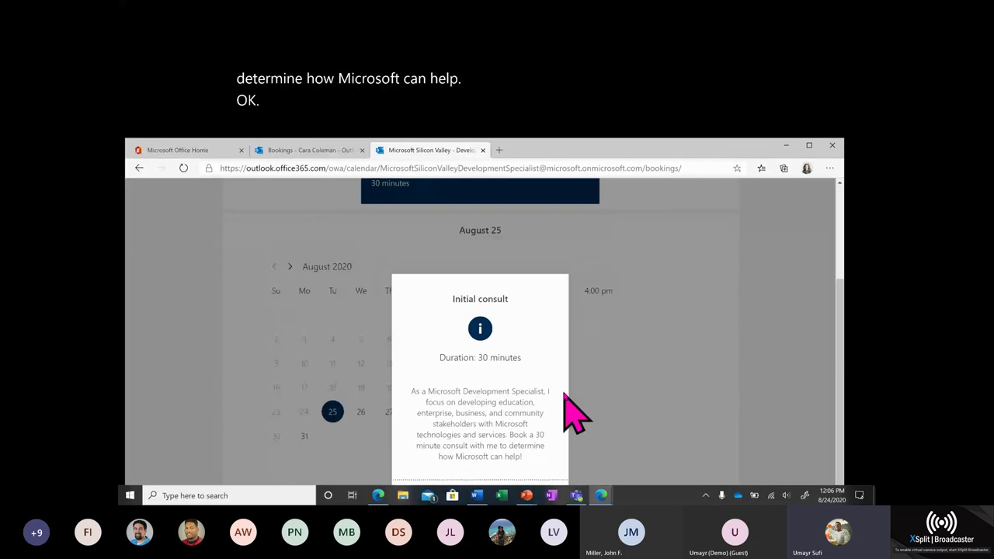
Dismiss the Initial consult popup and check open times for September 4, 2020.
click(606, 340)
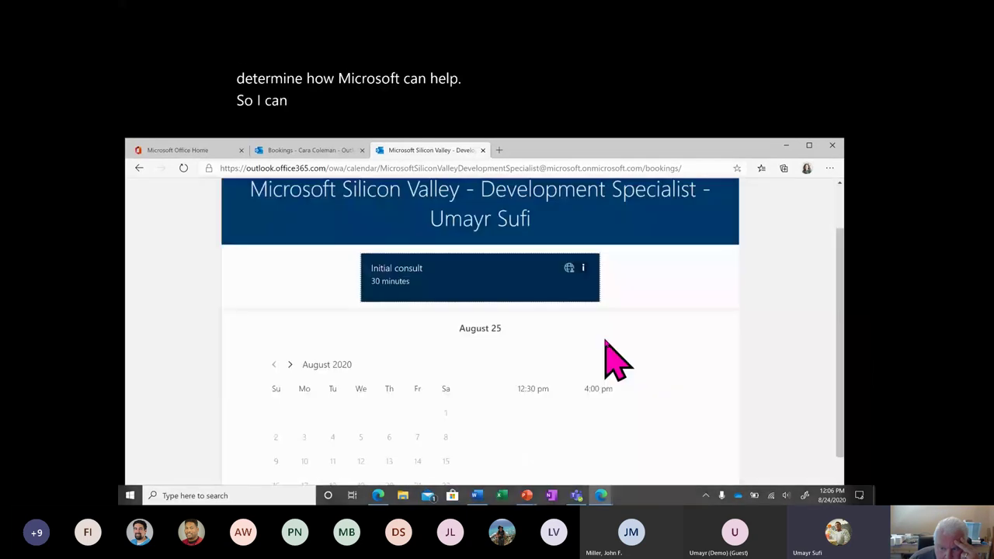
scroll(605, 341, down, 2)
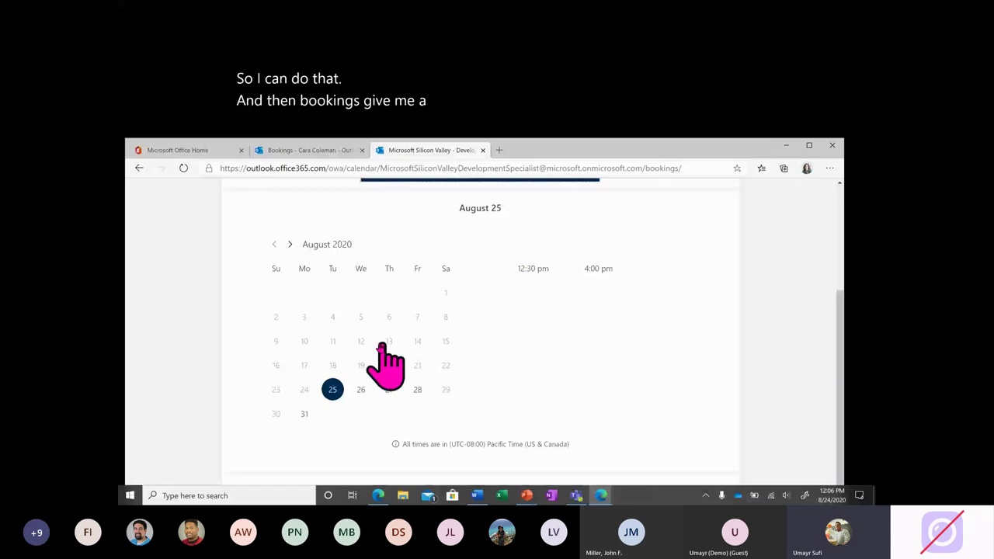
click(289, 244)
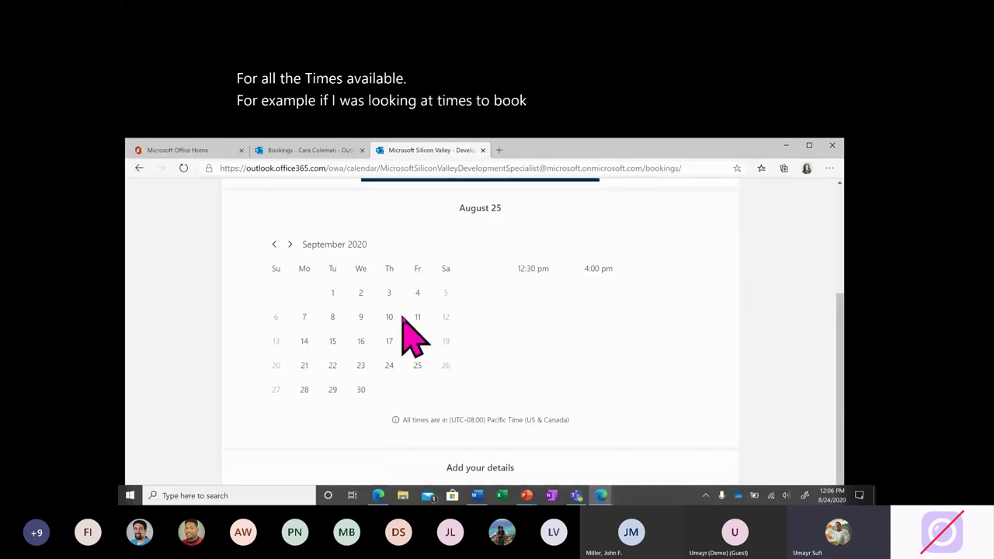
click(418, 295)
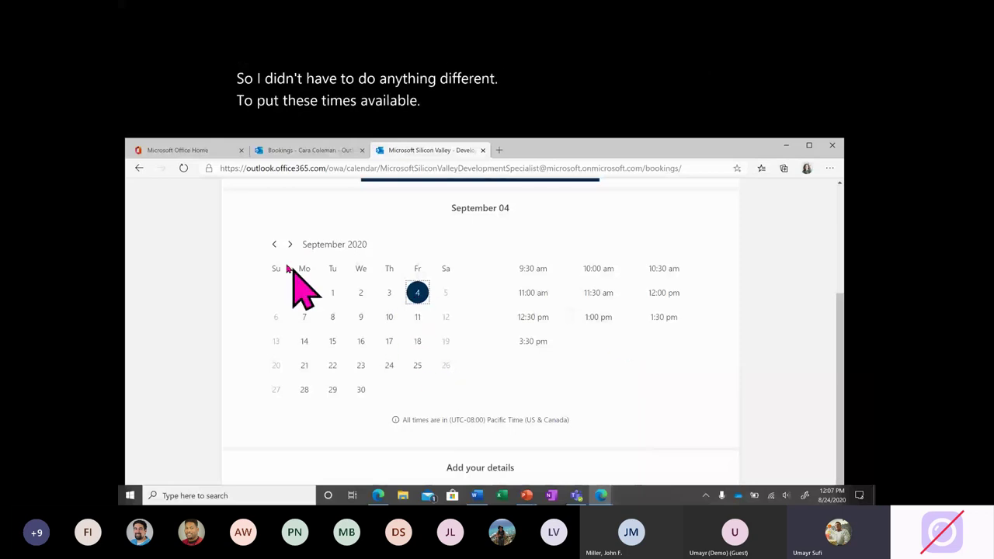
Return to August 2020 and pick August 28 to list its open times.
click(275, 244)
click(417, 389)
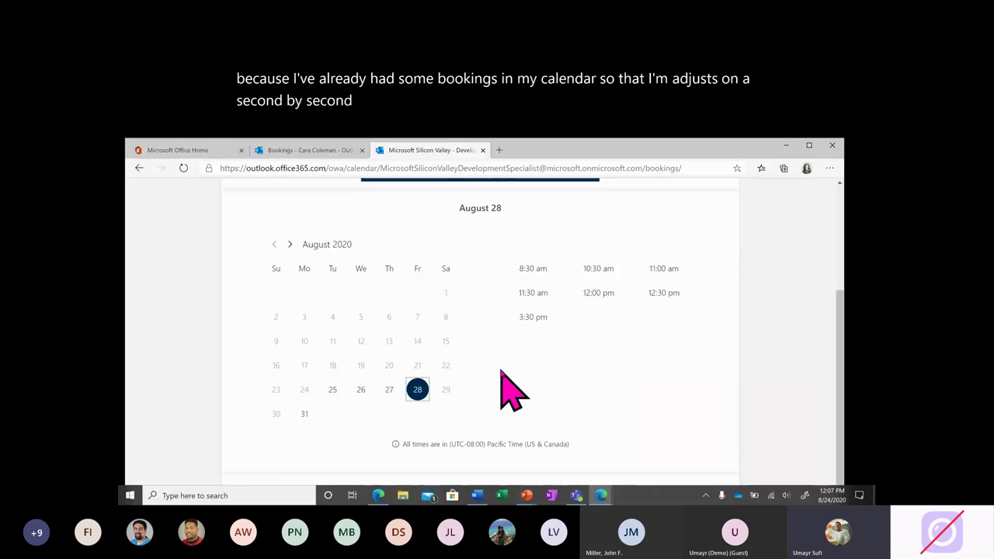
scroll(510, 388, down, 2)
scroll(510, 388, down, 2)
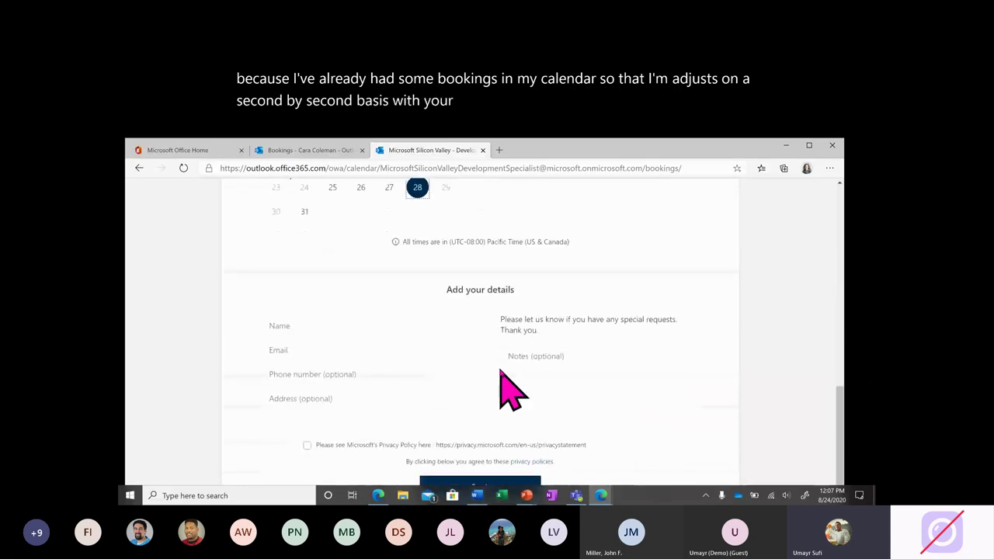
scroll(510, 388, up, 1)
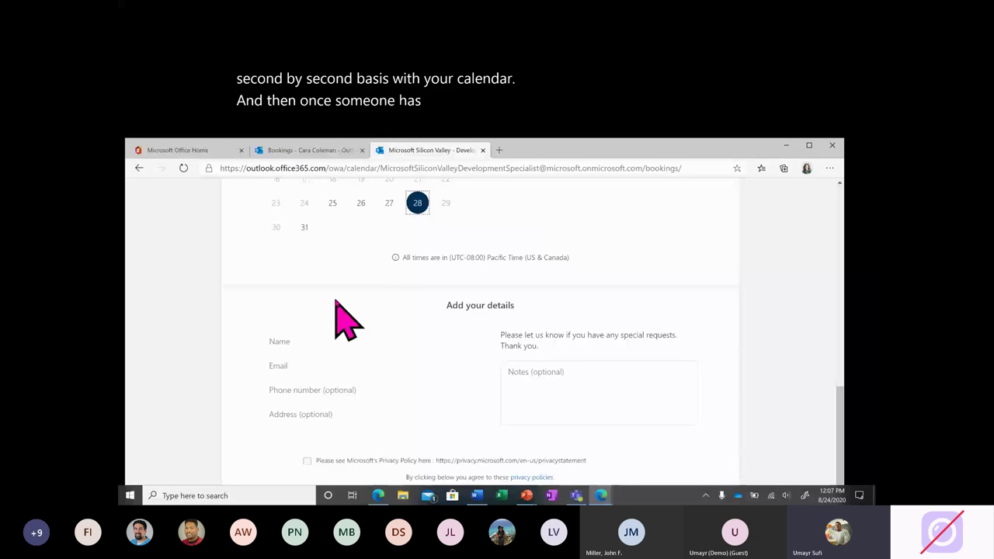
click(322, 335)
click(337, 368)
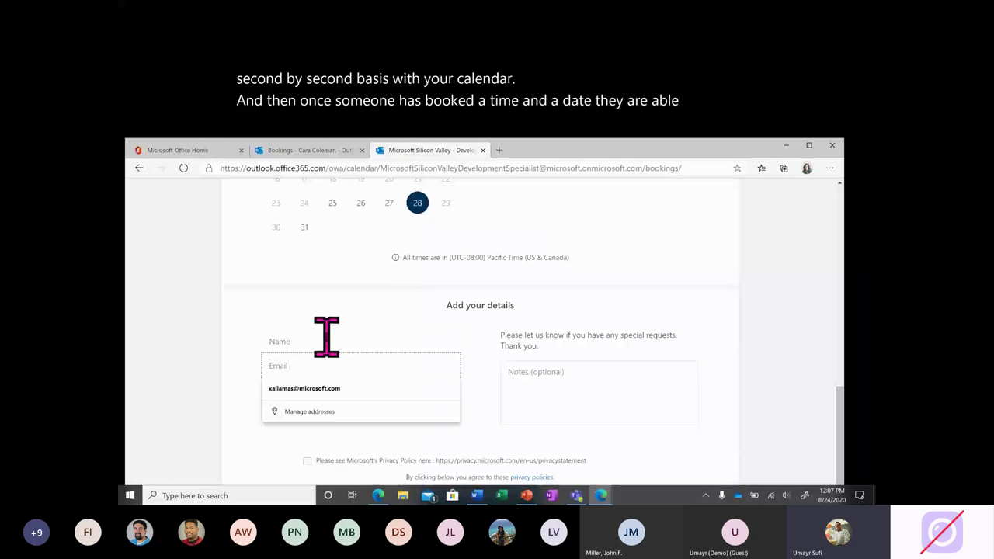
click(327, 337)
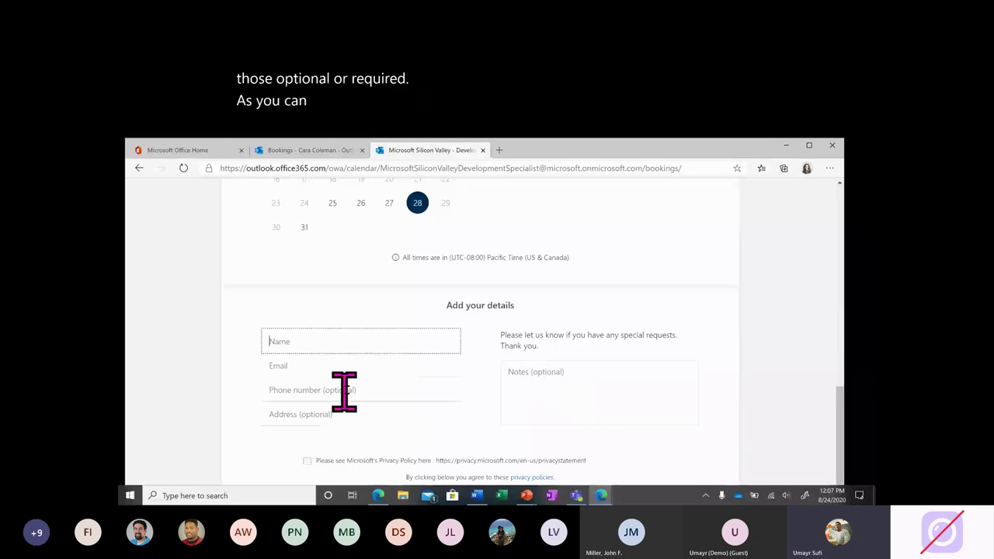
scroll(477, 435, down, 1)
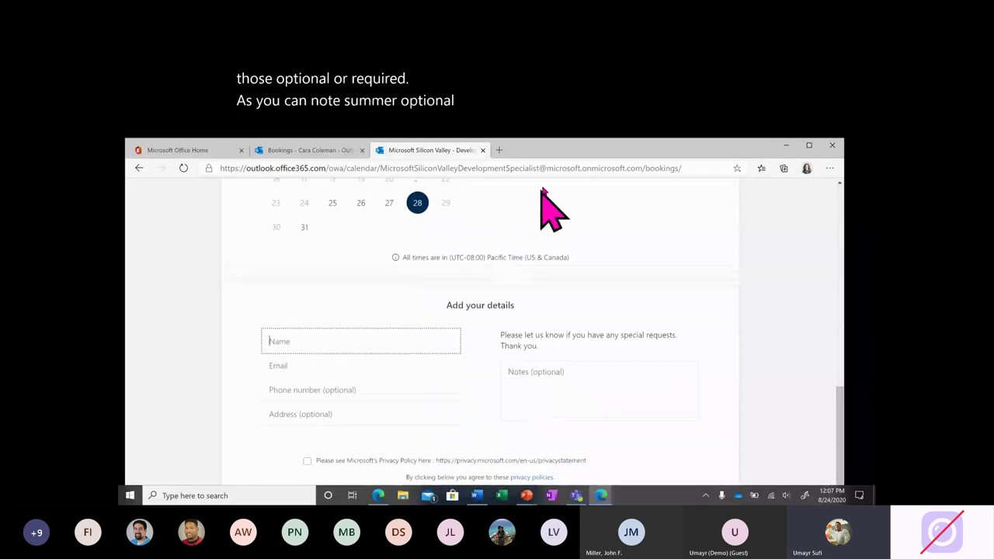
drag(566, 156, 562, 131)
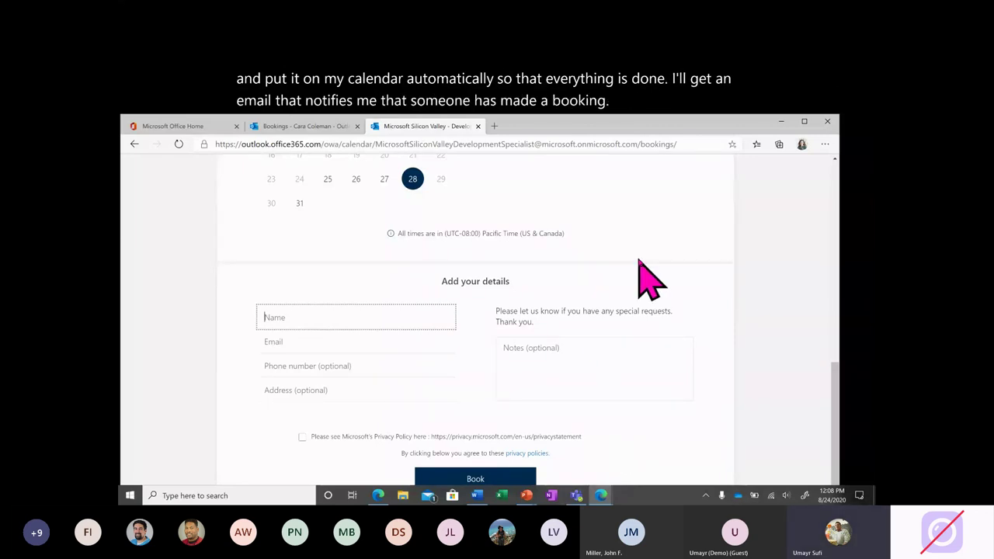
scroll(638, 263, up, 10)
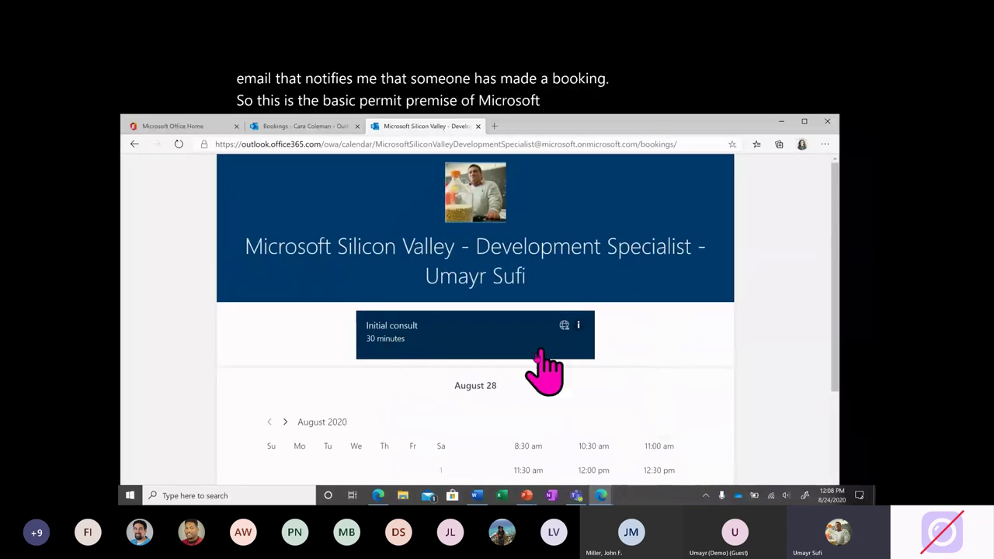
scroll(501, 389, down, 1)
scroll(492, 371, down, 4)
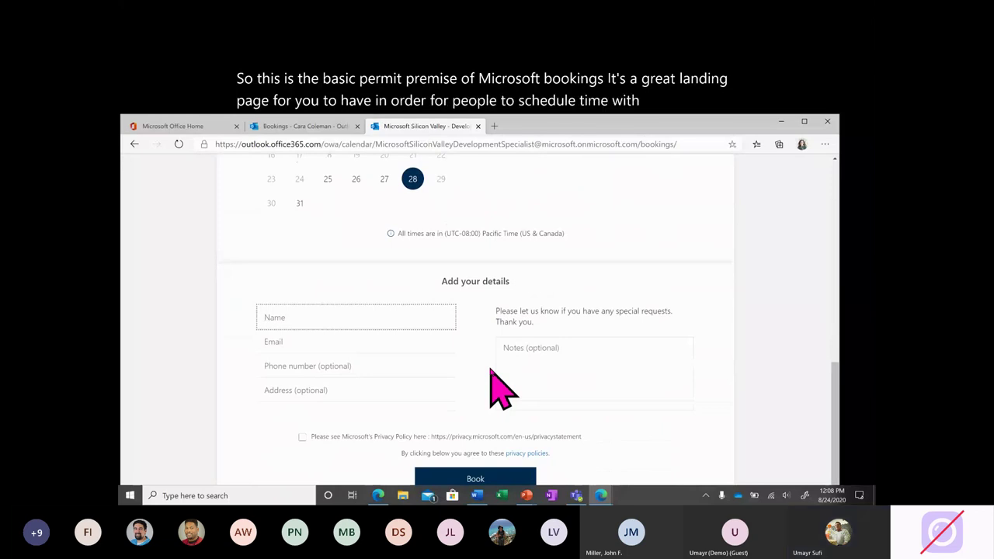
scroll(532, 262, up, 5)
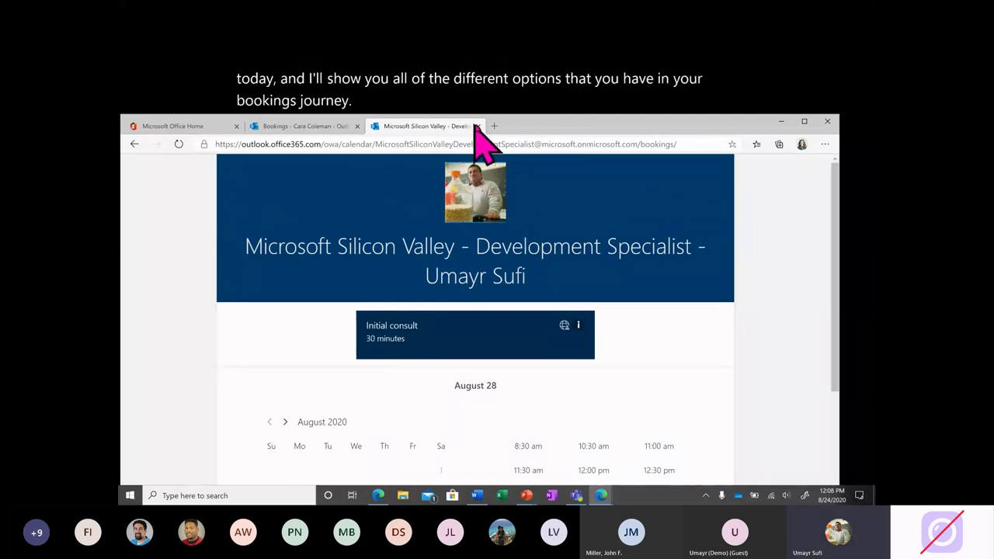
Close the public booking tab and reopen Bookings from Office's All apps list.
click(478, 125)
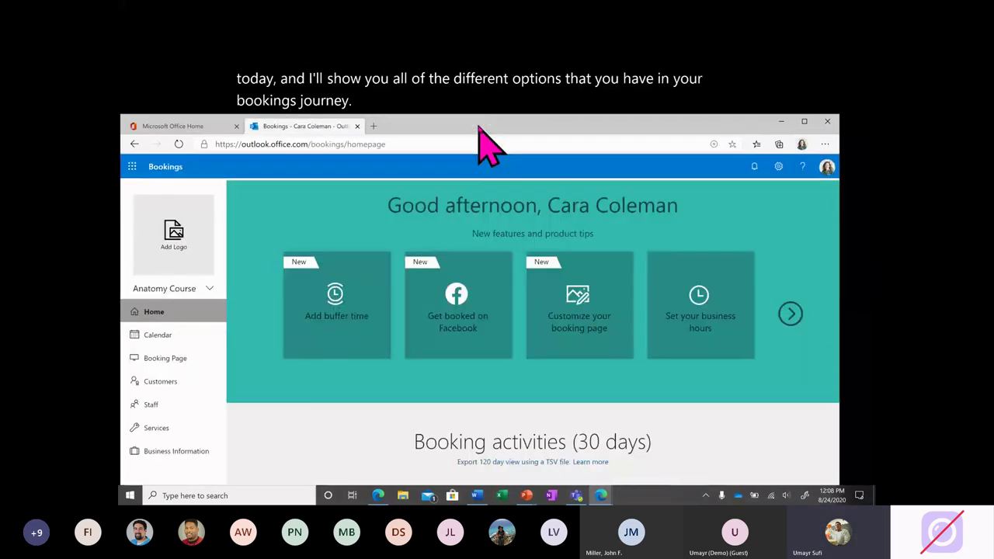
click(213, 129)
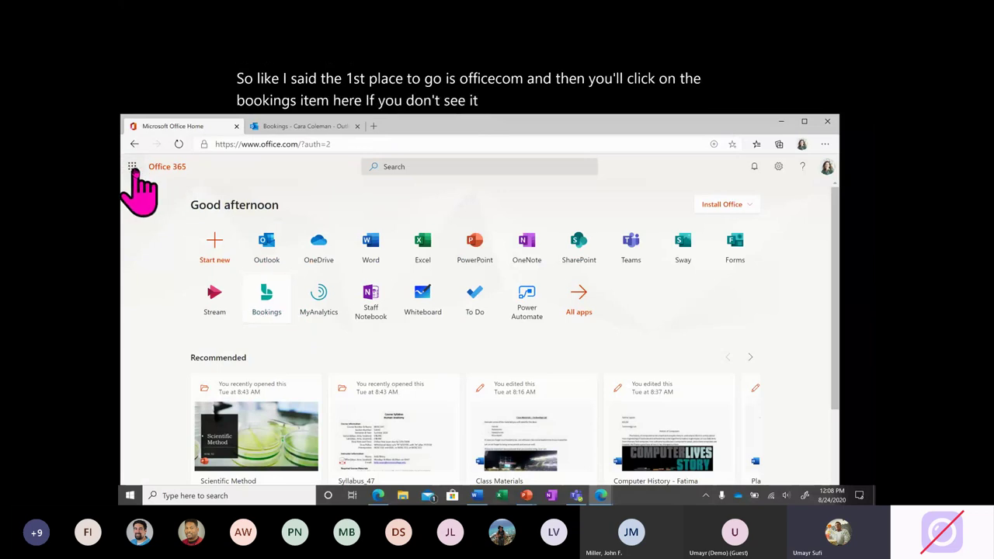
click(133, 167)
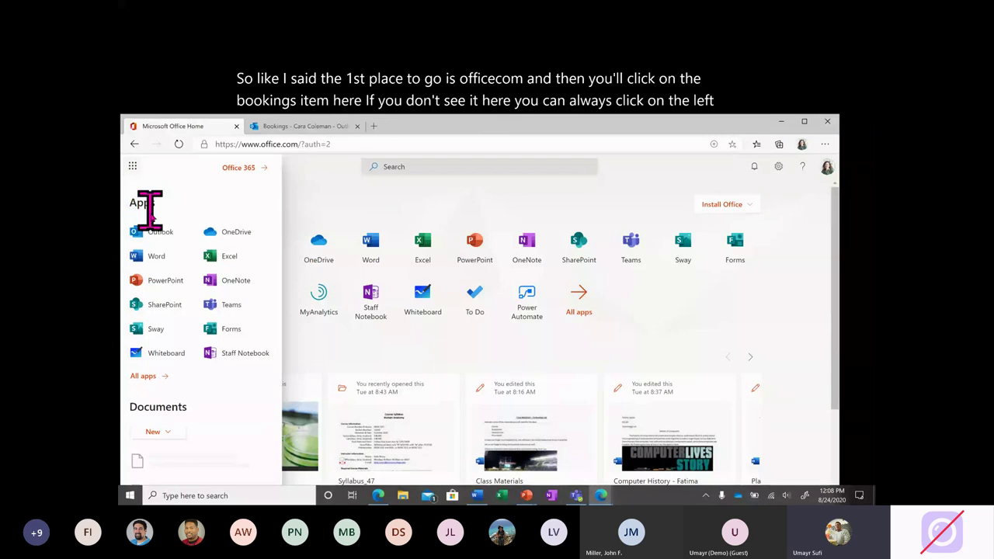
click(145, 377)
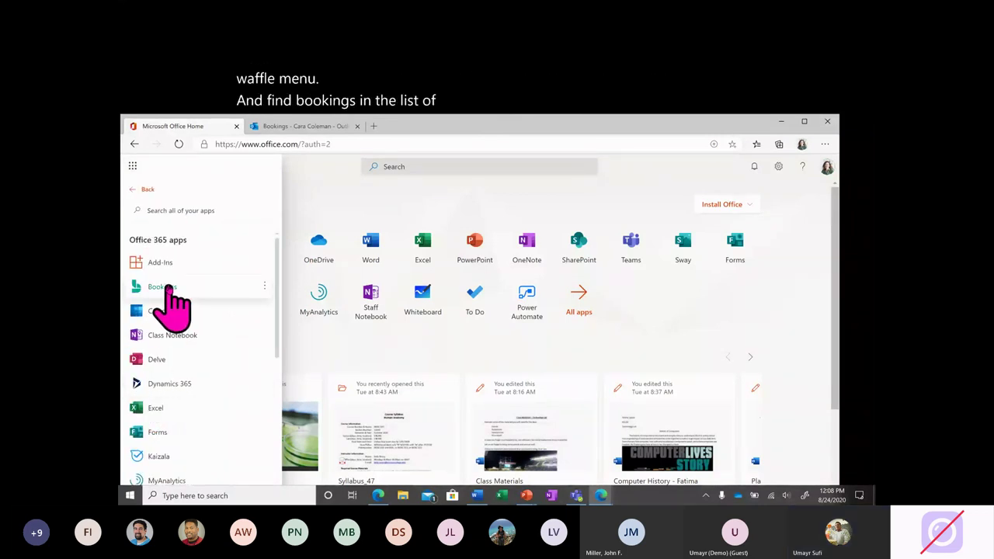
click(163, 287)
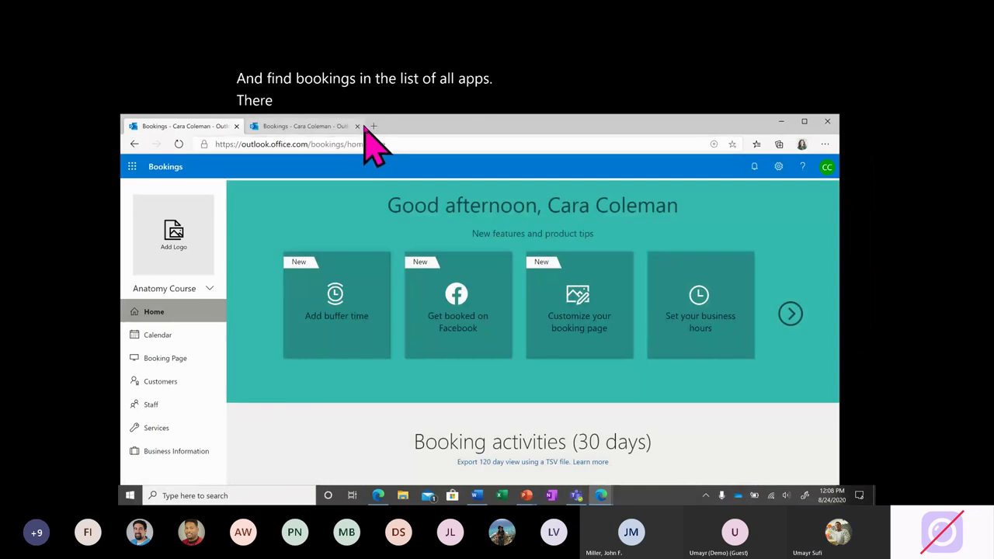
click(357, 126)
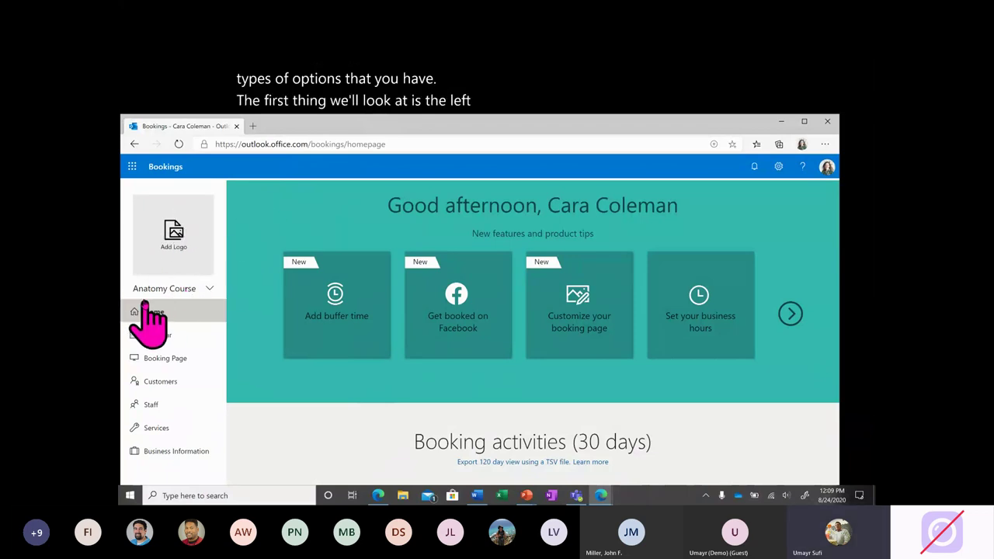
Open and close the Anatomy Course calendar options menu in the sidebar.
click(210, 289)
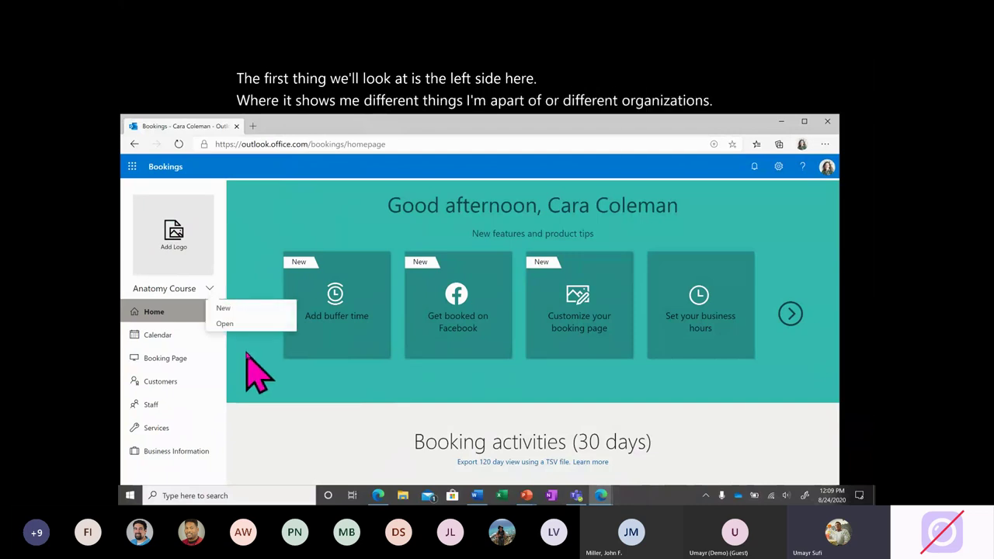
click(210, 289)
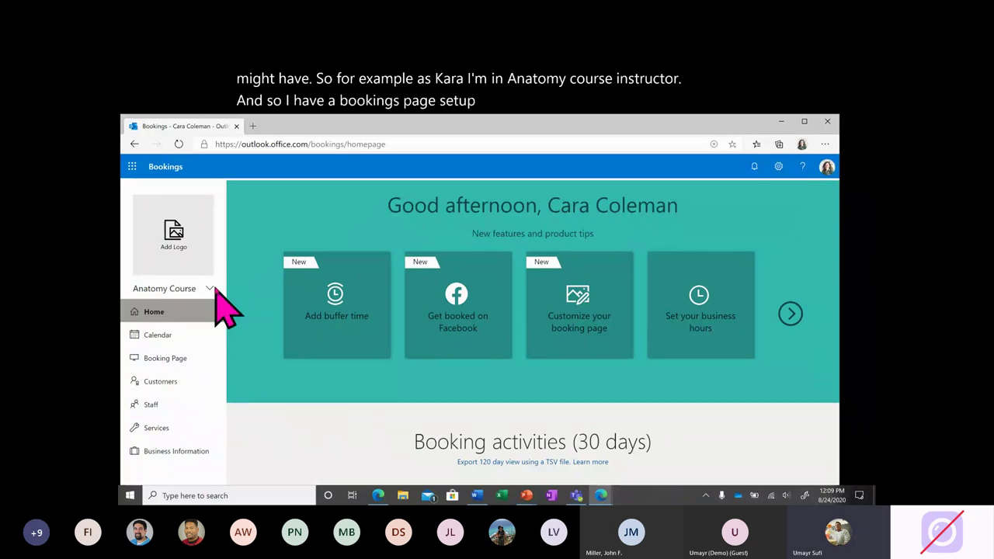
mouse_move(212, 315)
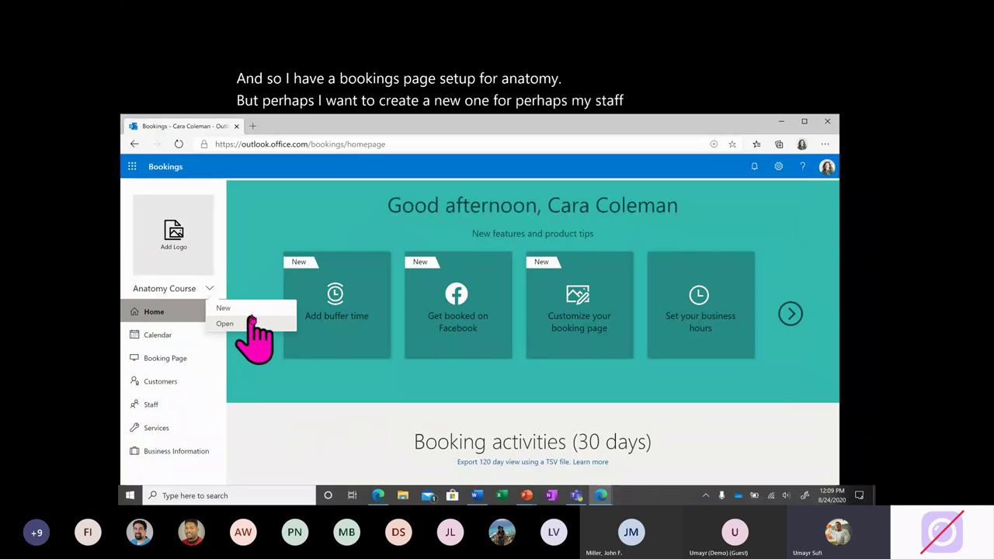
Start a new booking calendar and enter 'University Admin' as the business name.
click(249, 323)
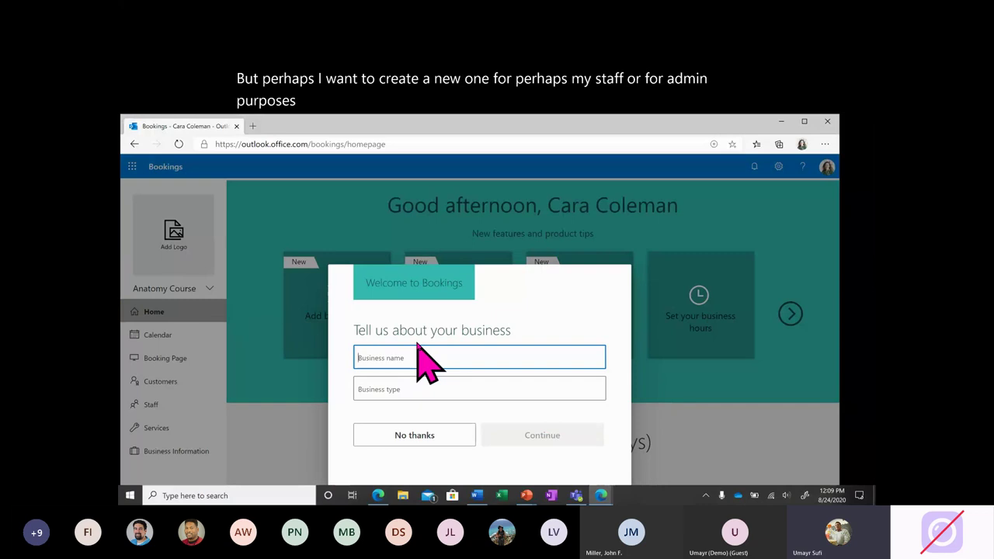
click(428, 280)
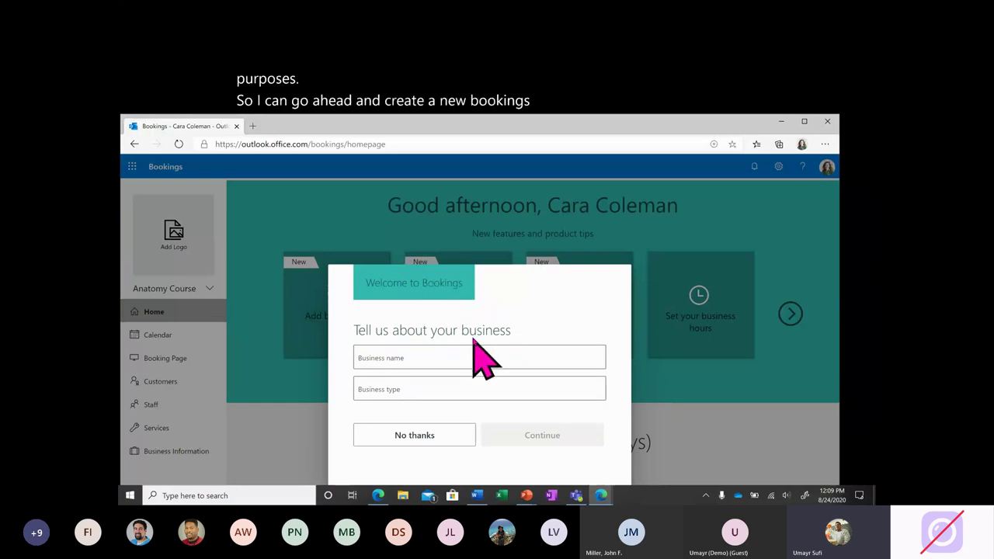
click(461, 357)
click(448, 391)
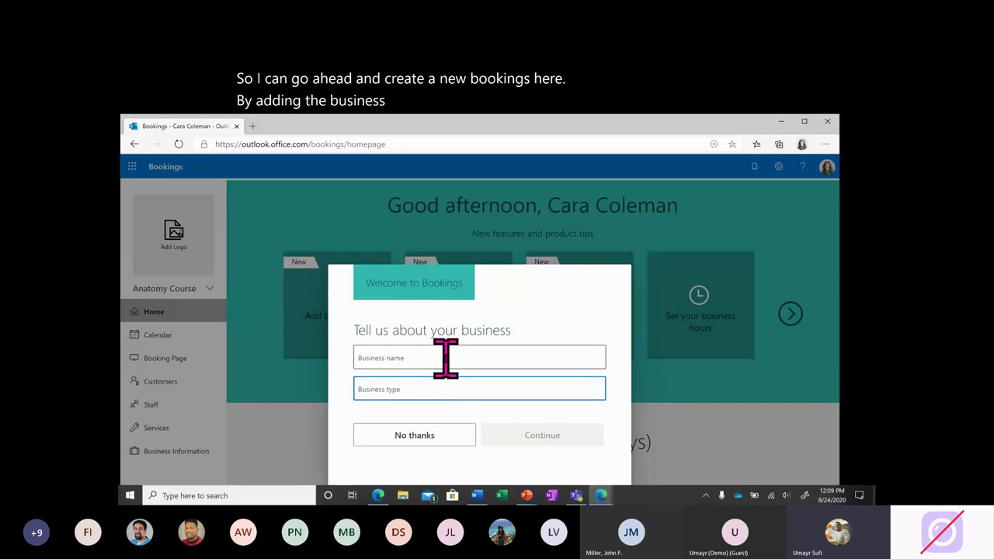
click(446, 357)
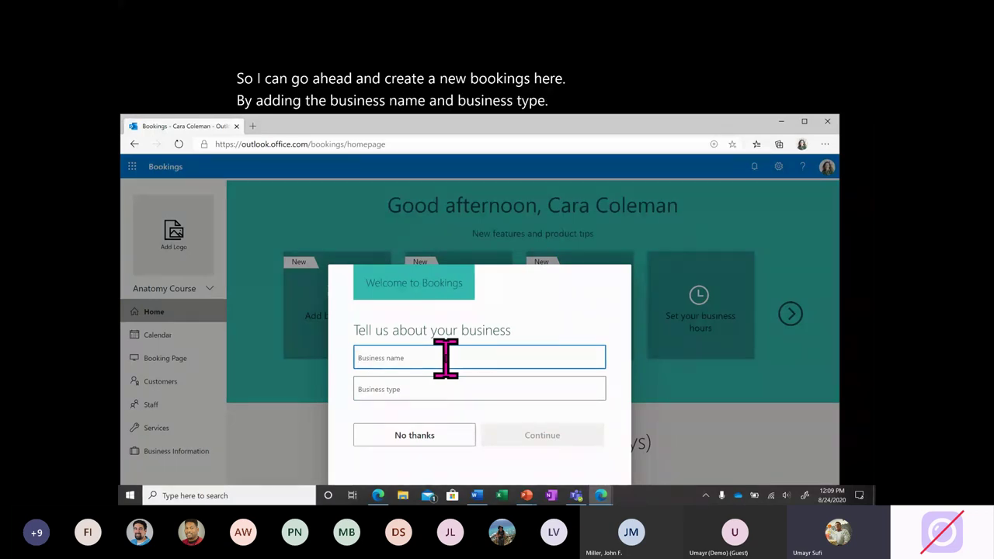
text(University Ad)
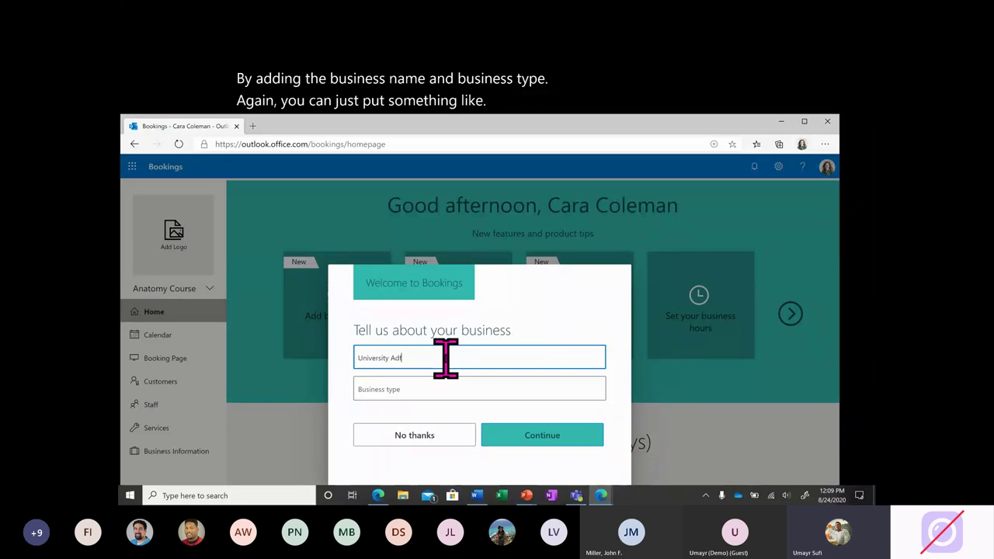
text(min)
Set the business type to Adult Education and submit the new calendar.
key(Tab)
text(Adm)
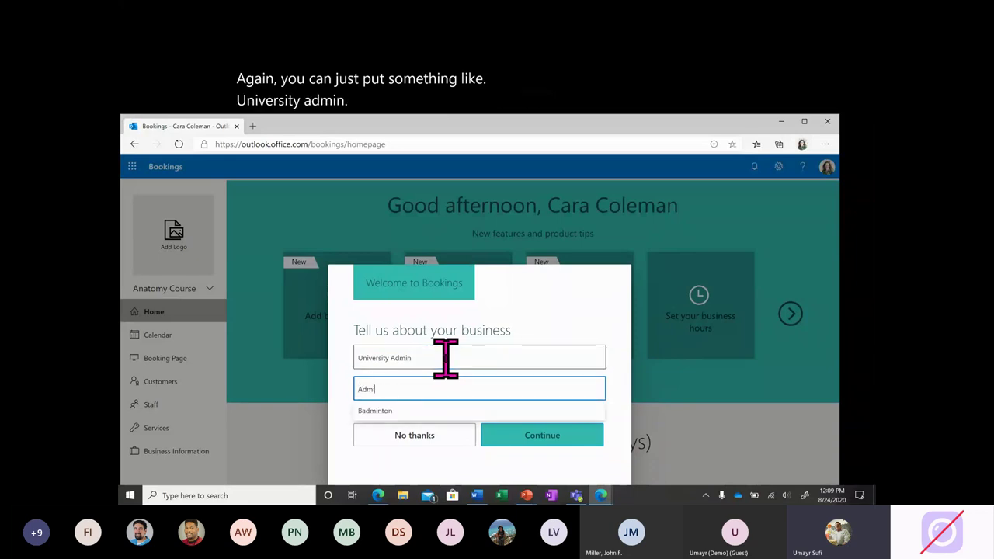
key(BackSpace)
key(BackSpace)
key(BackSpace)
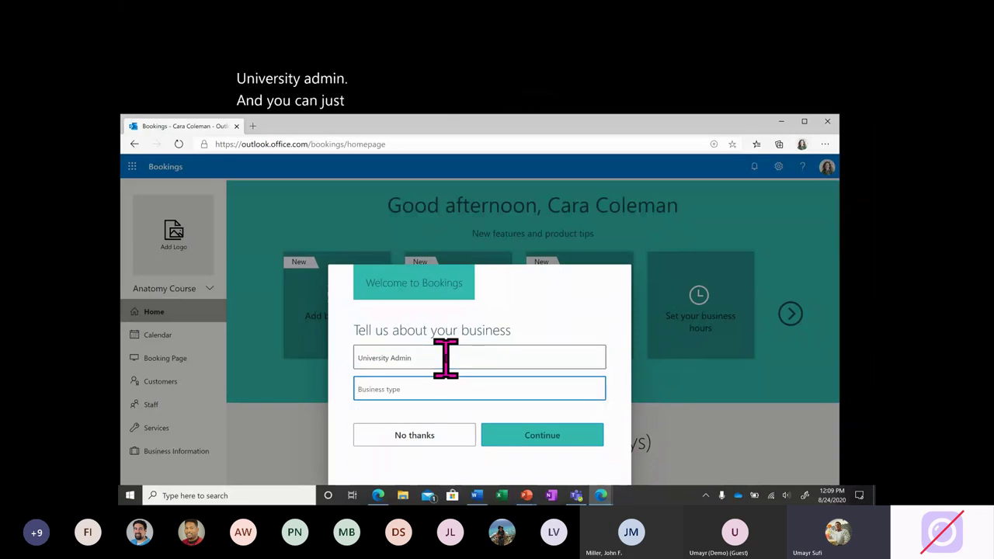
text(Educ)
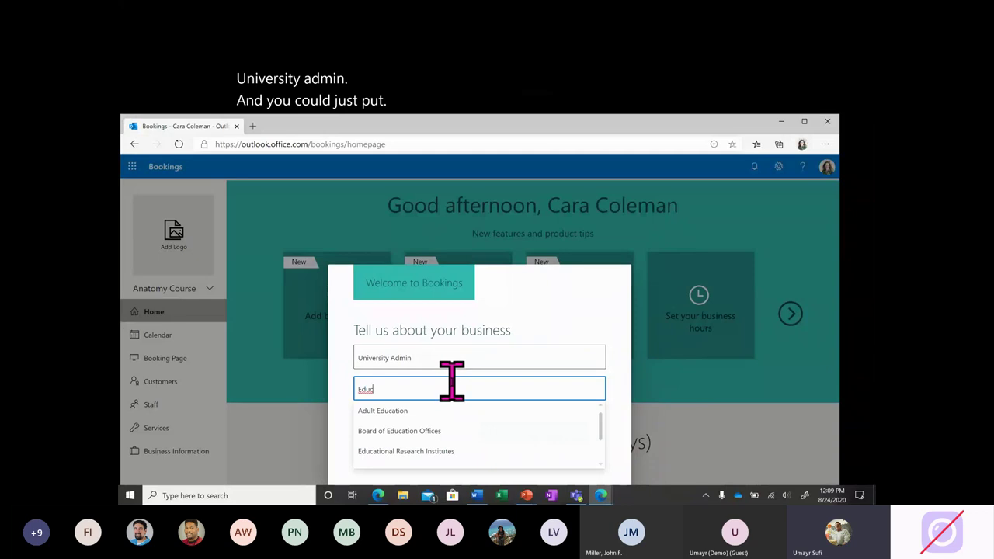
scroll(475, 439, down, 1)
scroll(475, 439, up, 2)
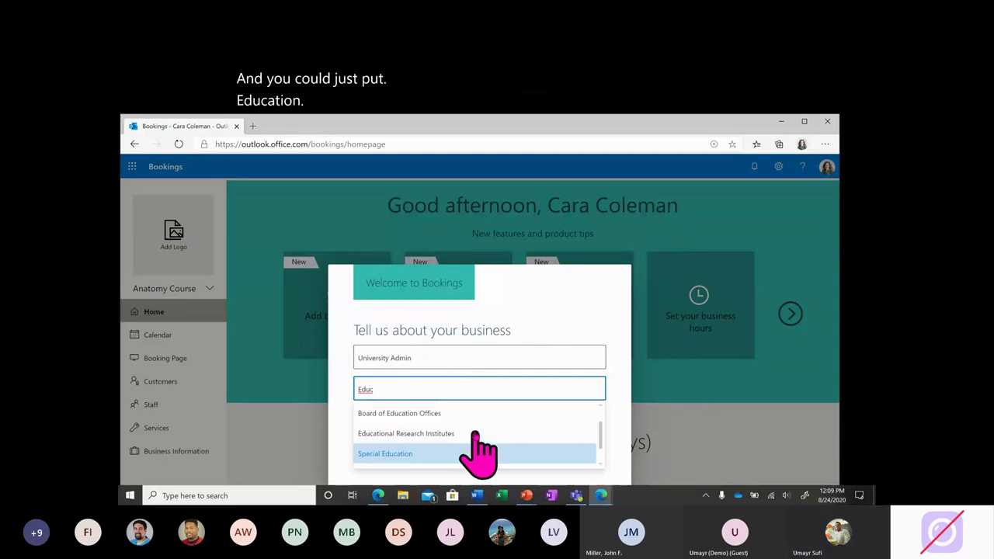
click(466, 419)
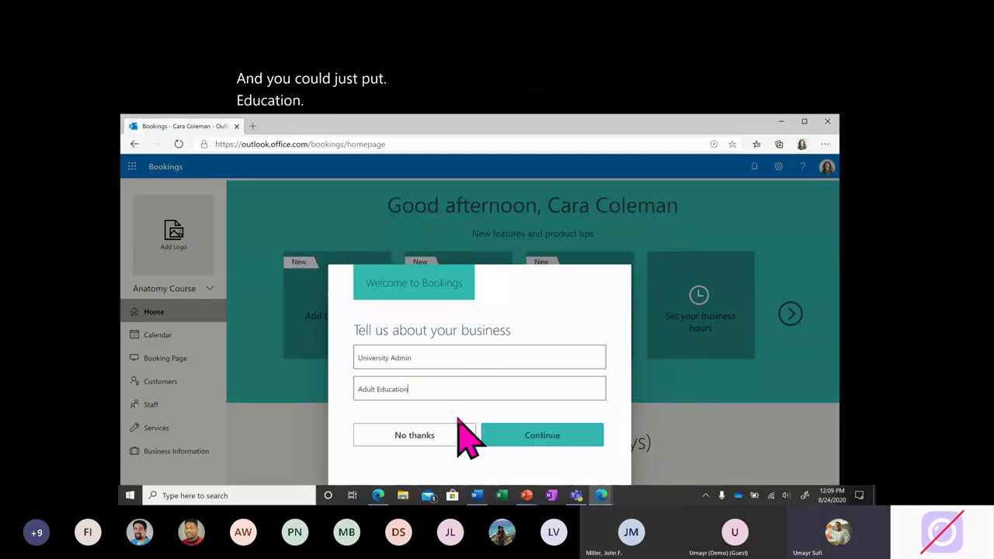
click(531, 438)
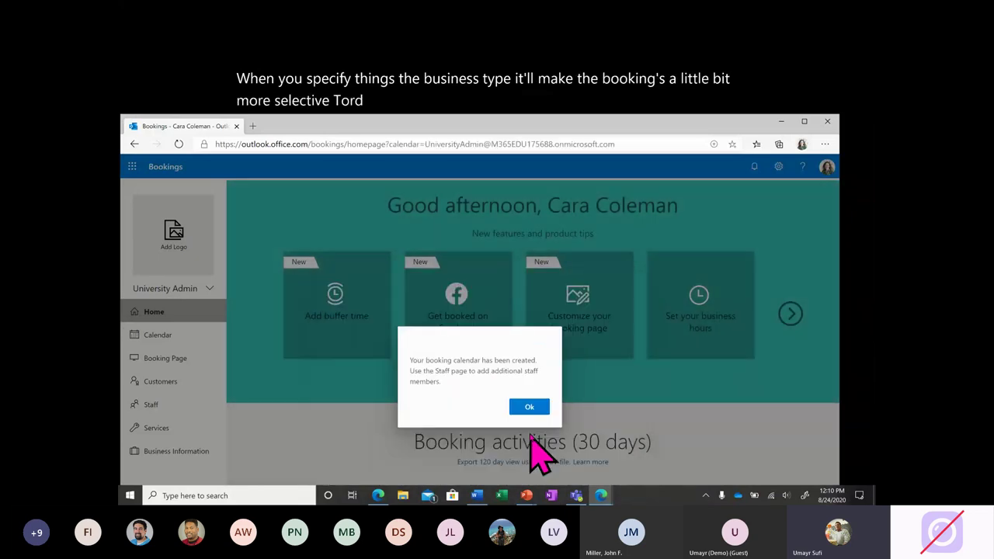
Return to the Anatomy Course calendar and page its setup tips to Set reminders and Add your calendar.
click(529, 407)
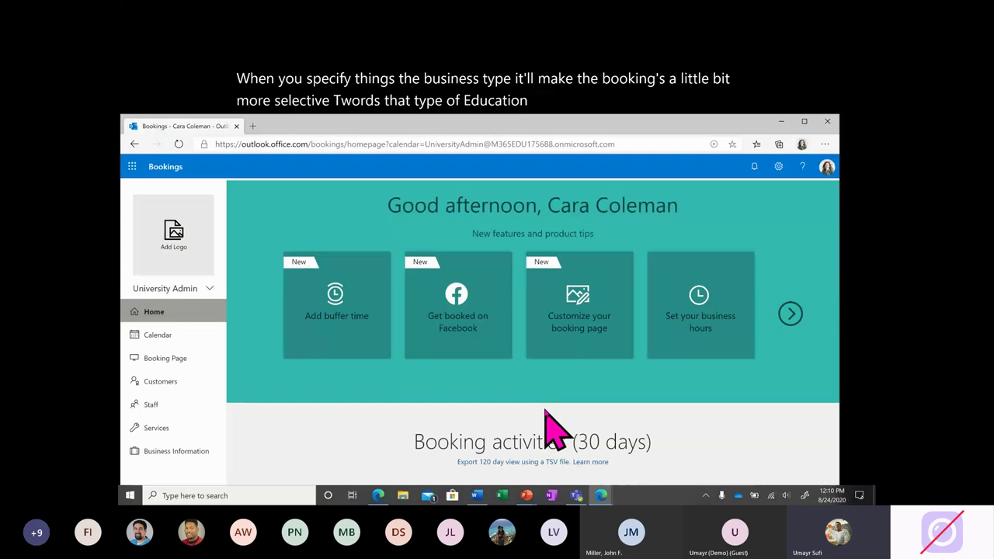
right_click(207, 306)
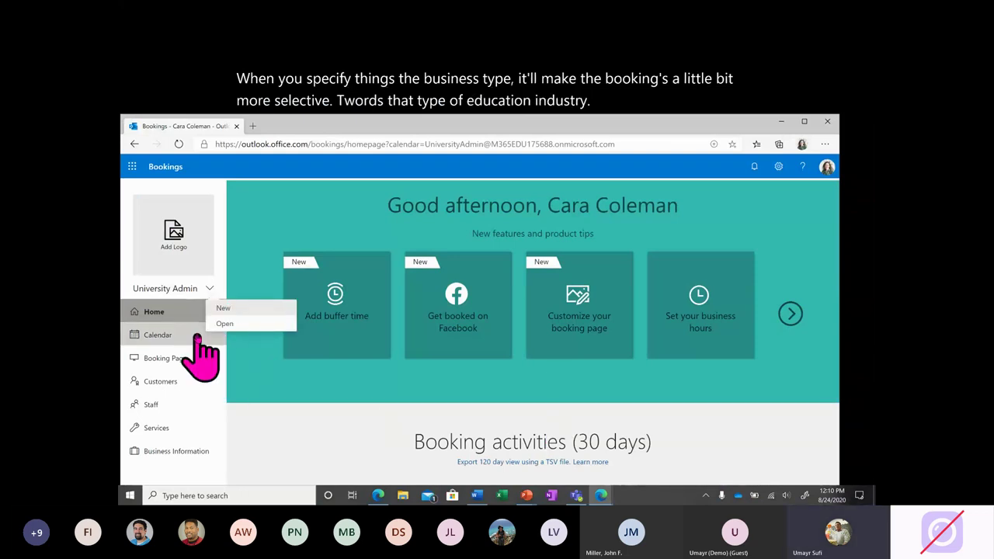
click(231, 324)
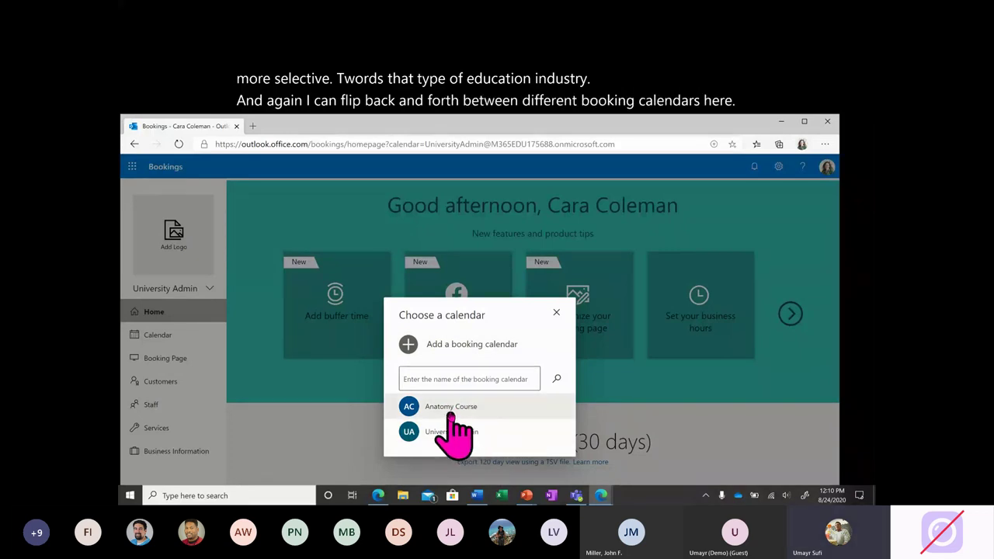
click(450, 415)
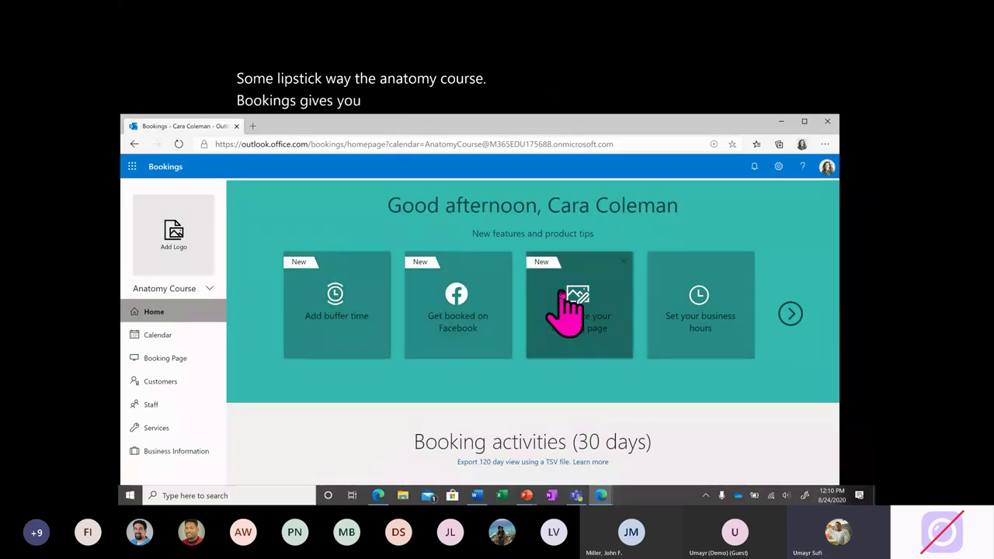
click(791, 313)
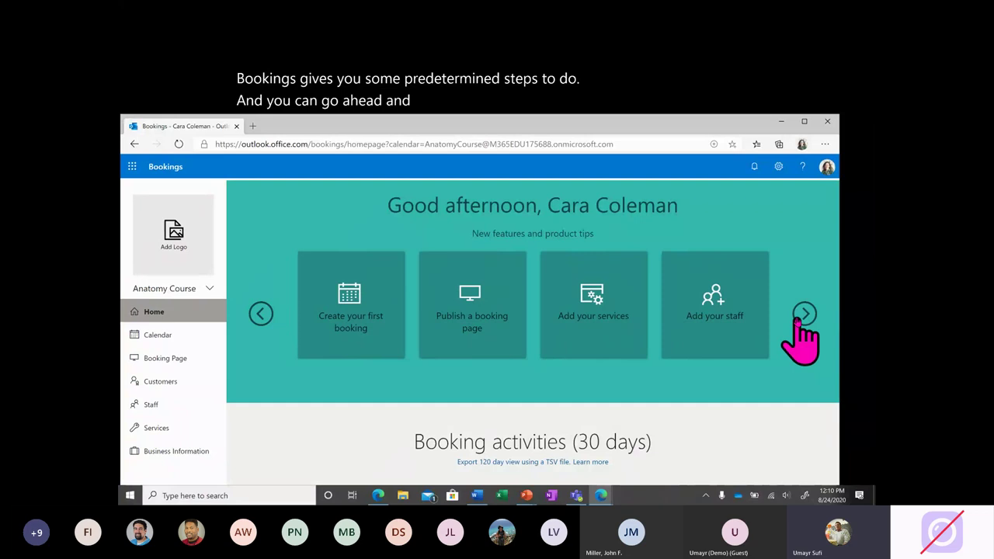
click(800, 317)
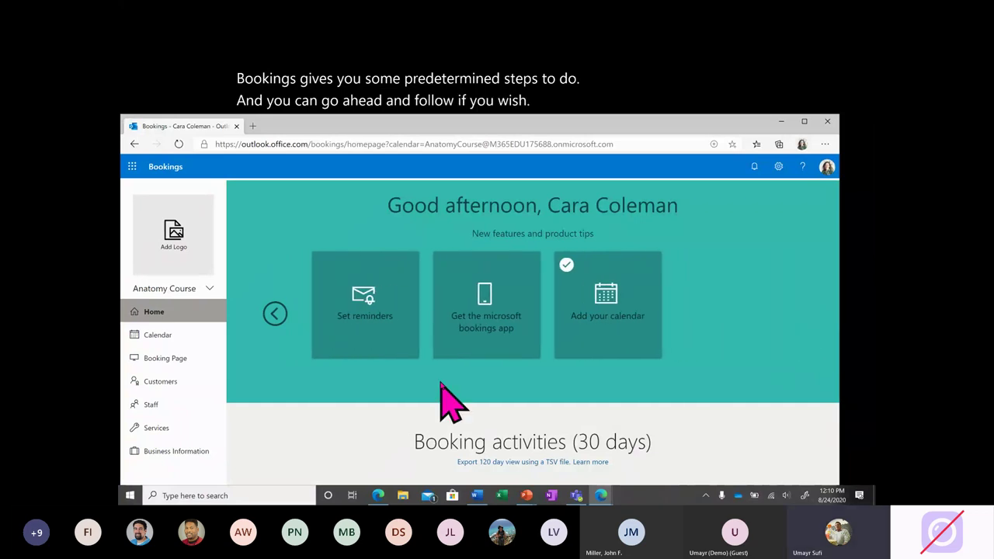
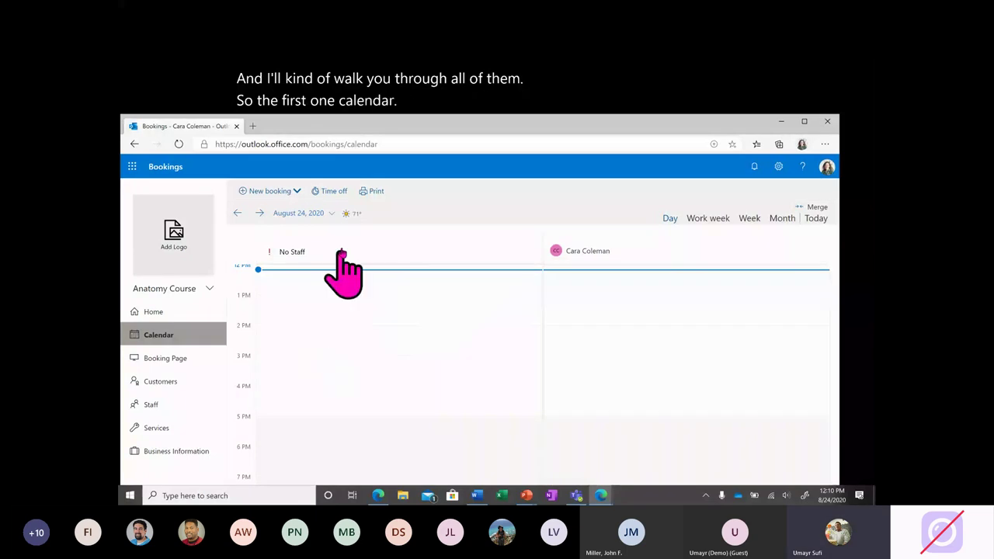
scroll(442, 333, down, 1)
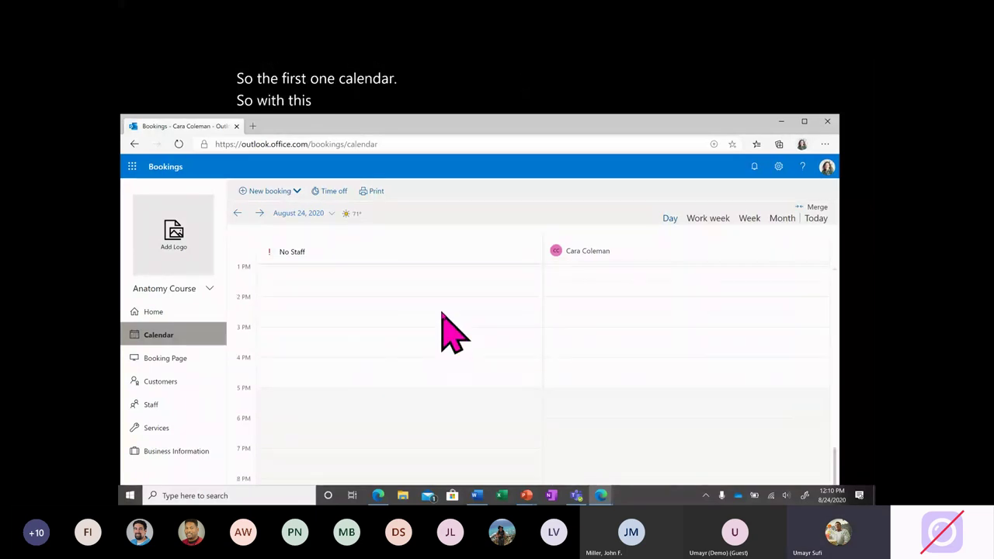
scroll(450, 333, up, 1)
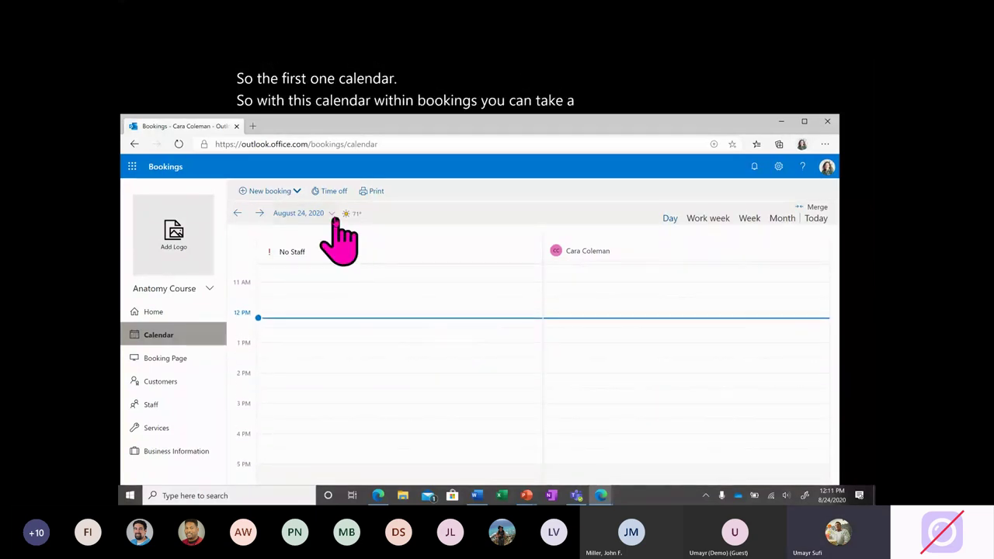
click(707, 219)
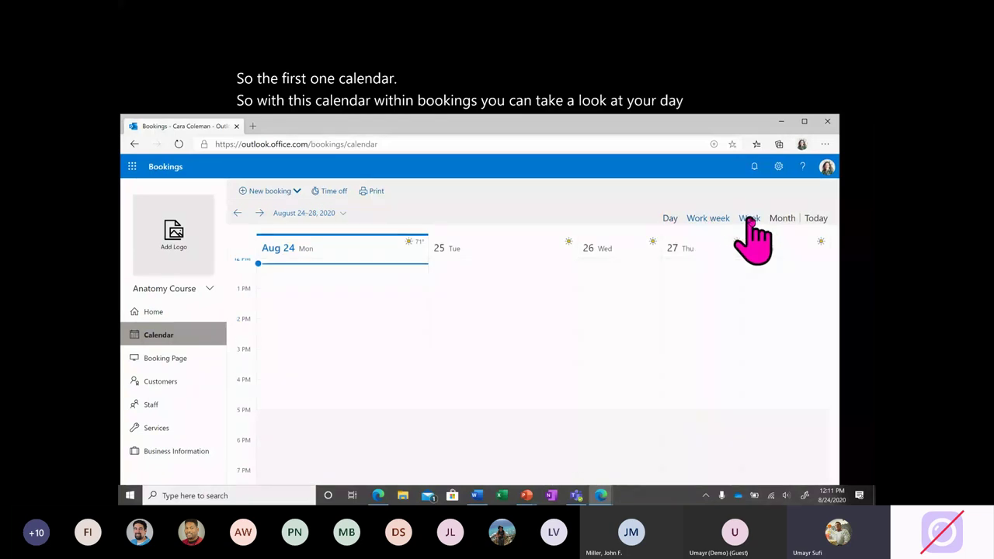
click(743, 219)
click(776, 219)
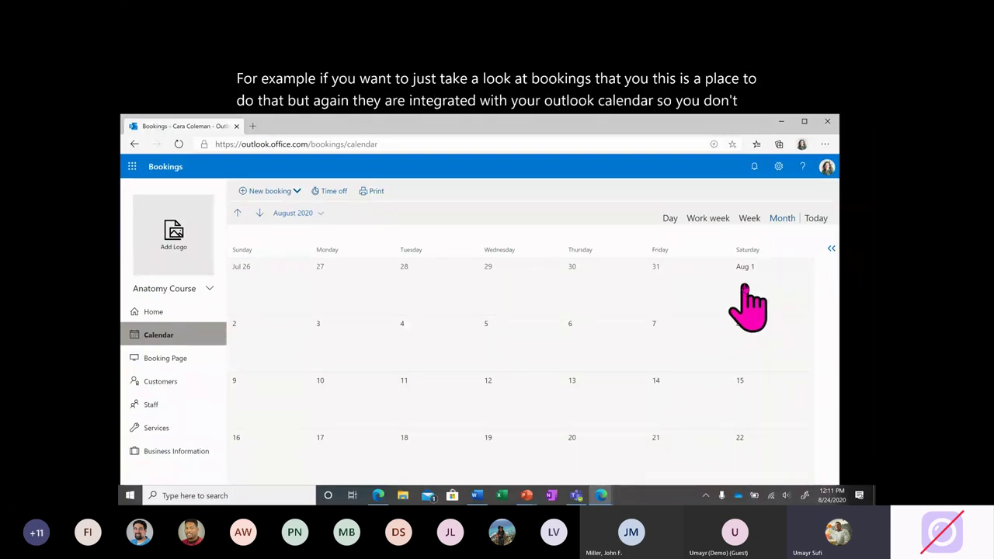
click(669, 220)
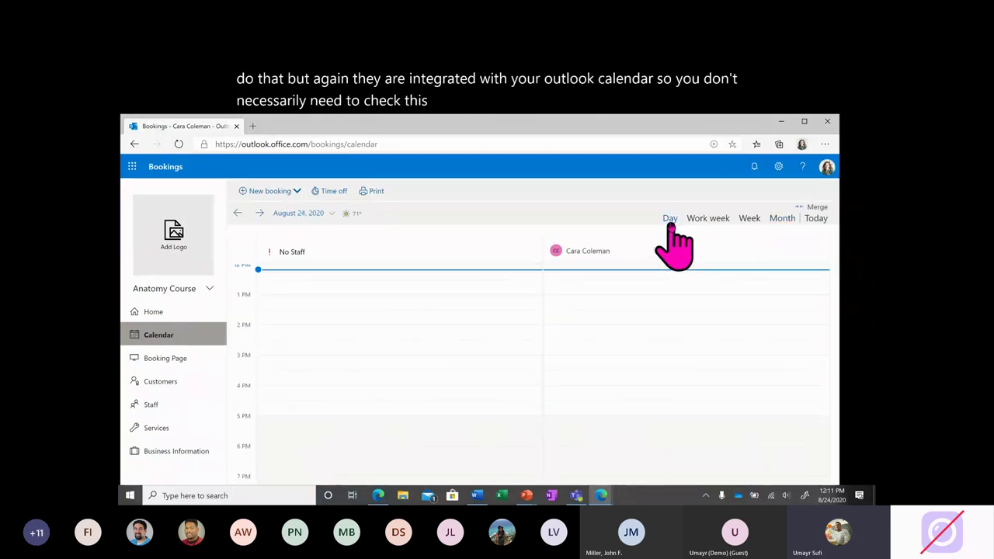
Open the Booking Page settings and look through its status, share link, theme and access options.
click(172, 362)
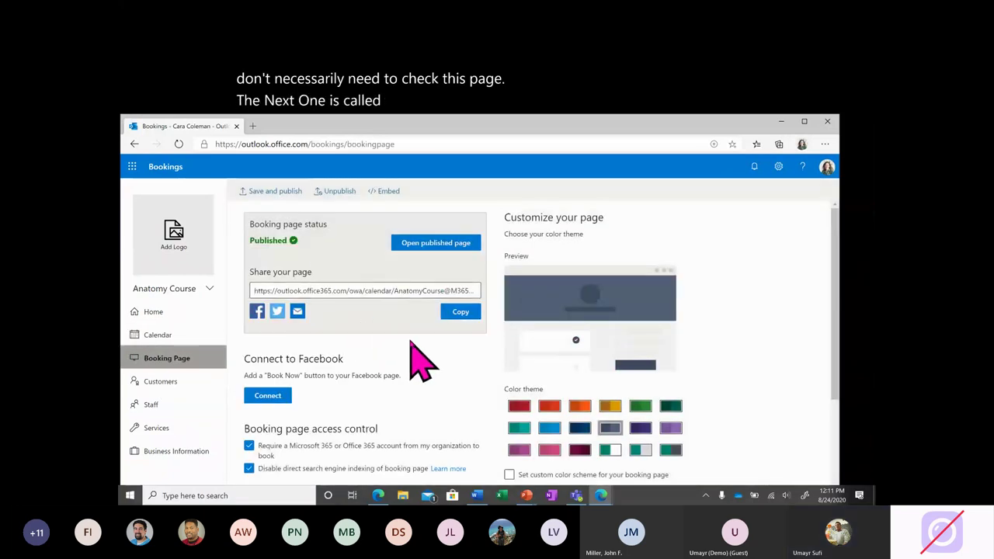
scroll(419, 361, down, 1)
scroll(420, 361, down, 2)
scroll(419, 360, up, 2)
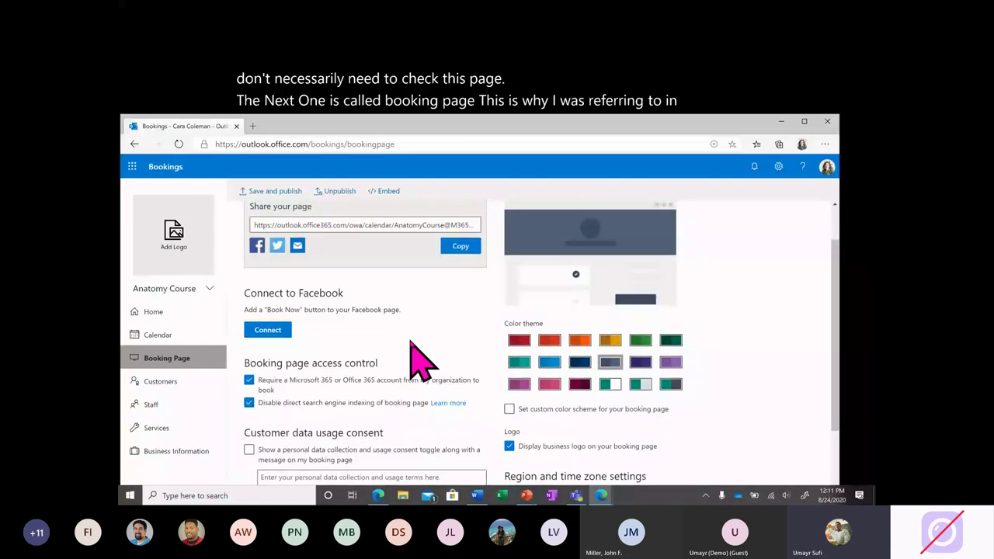
scroll(419, 361, up, 1)
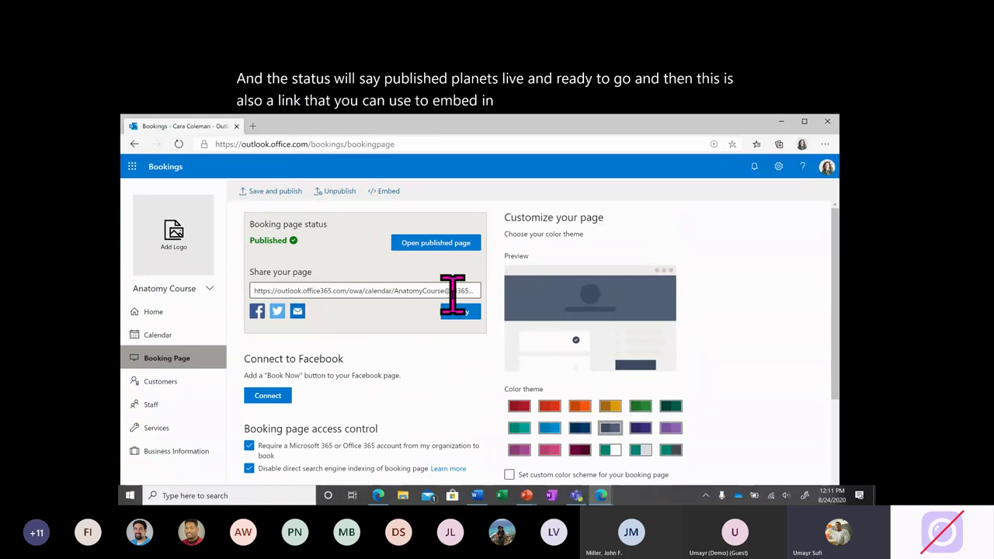
scroll(400, 377, down, 2)
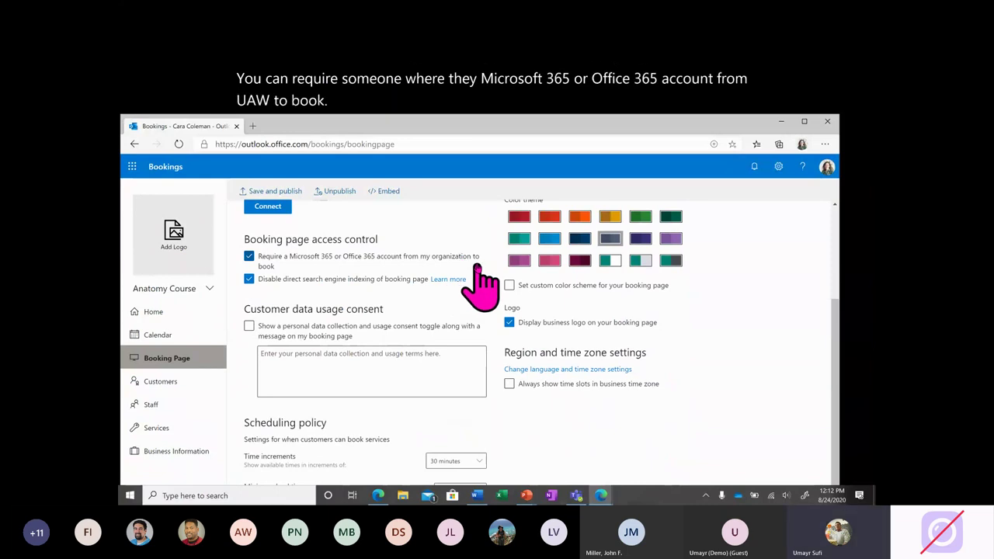
scroll(424, 264, up, 1)
scroll(420, 230, up, 1)
scroll(429, 270, down, 2)
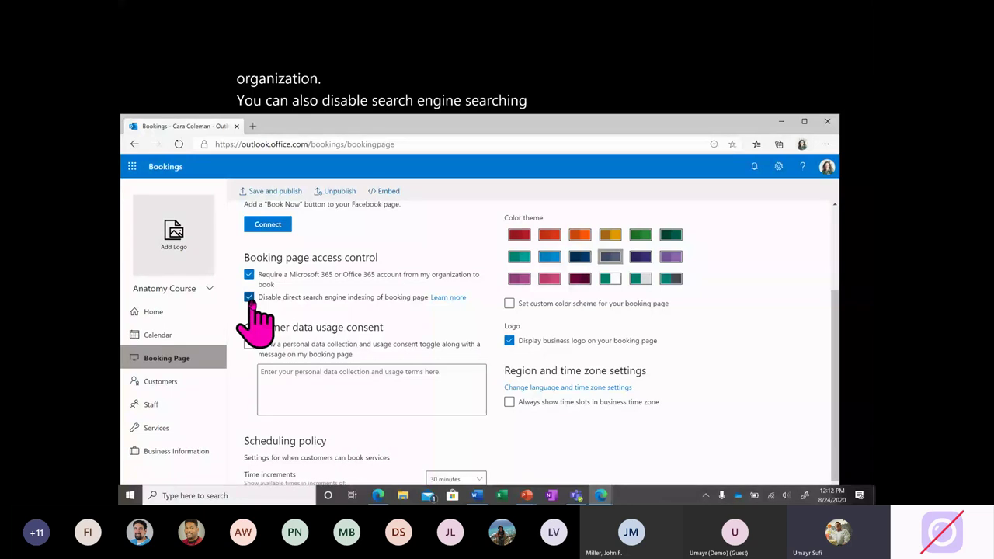
scroll(334, 310, down, 1)
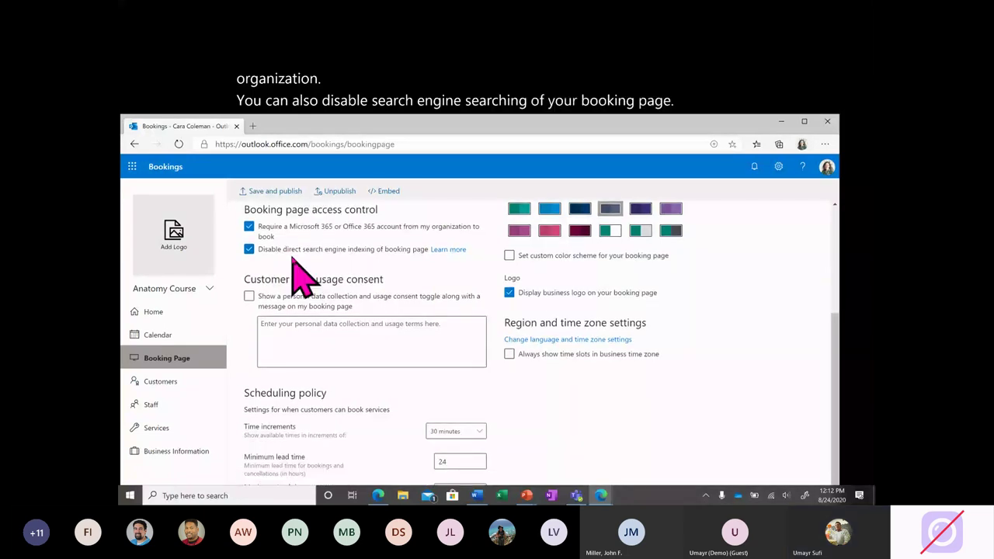
scroll(299, 279, down, 1)
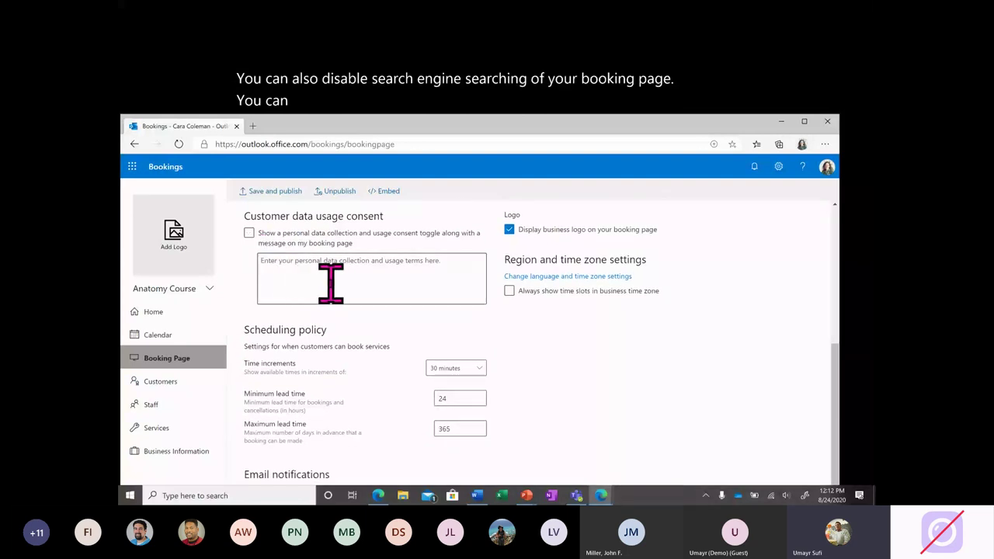
scroll(410, 273, up, 4)
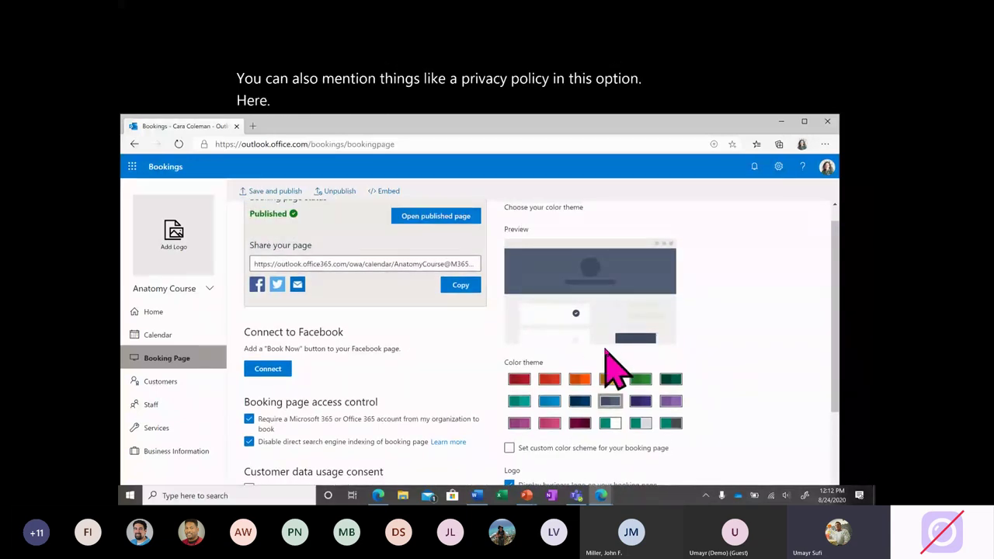
scroll(609, 377, down, 2)
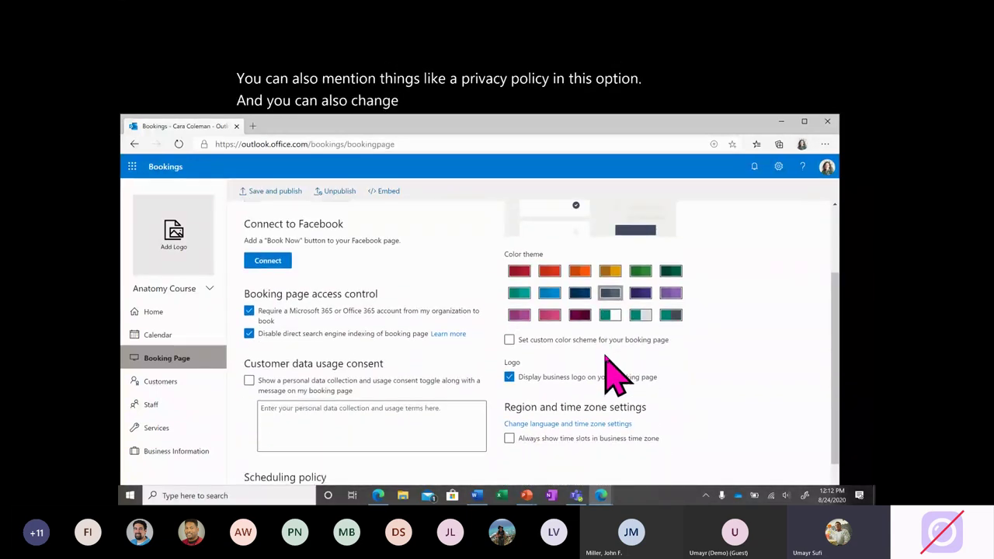
scroll(610, 377, down, 1)
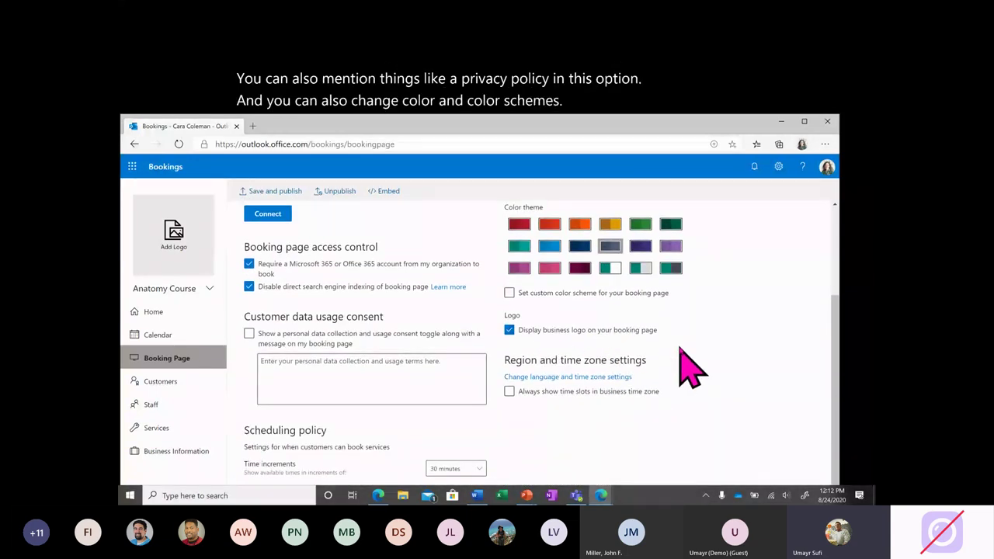
scroll(610, 412, down, 2)
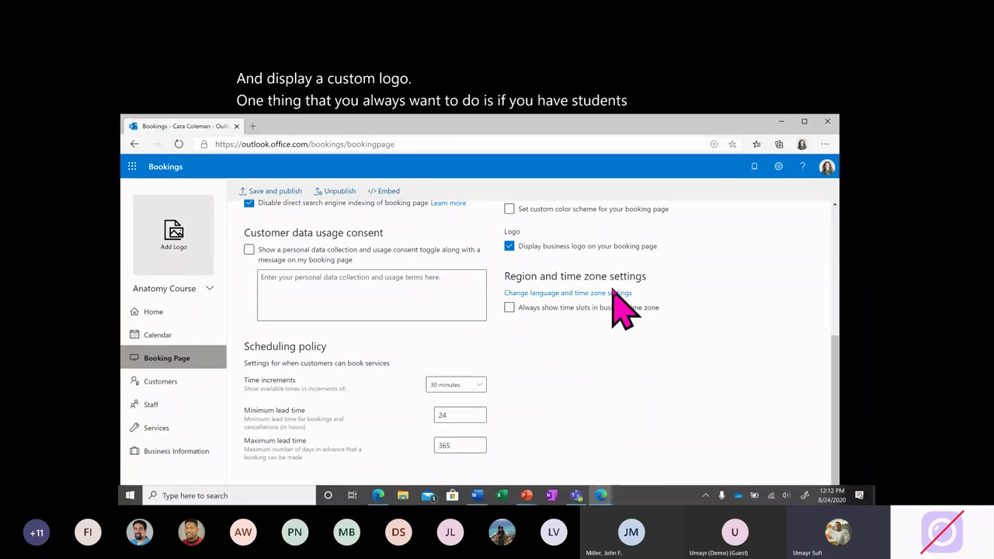
Turn on 'Always show time slots in business time zone', then head to Customers.
click(508, 307)
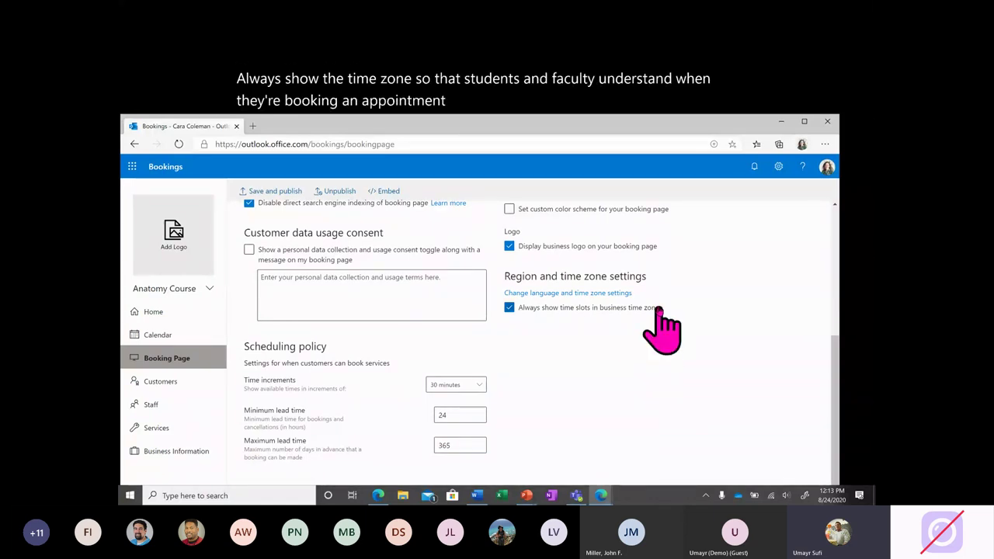
scroll(570, 354, down, 3)
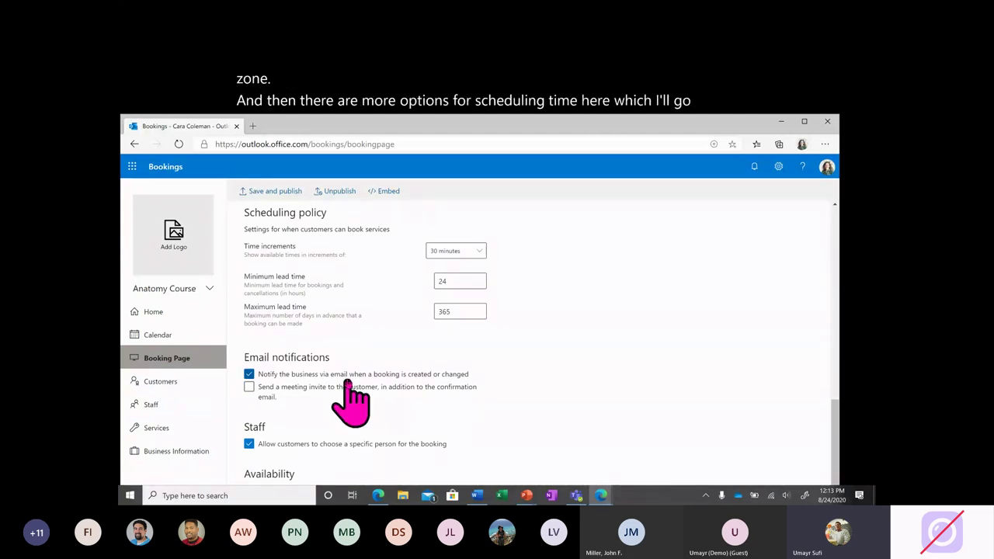
scroll(334, 333, up, 1)
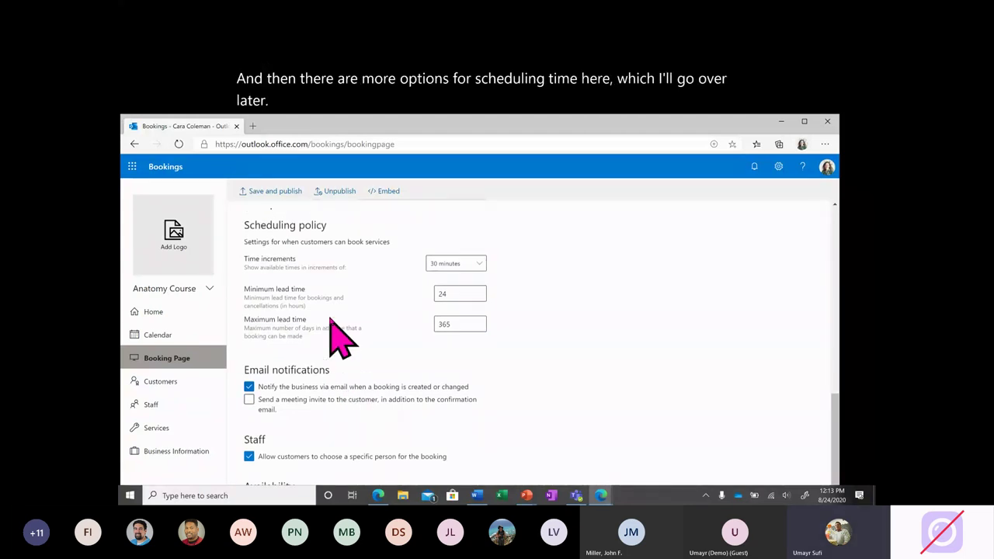
click(191, 385)
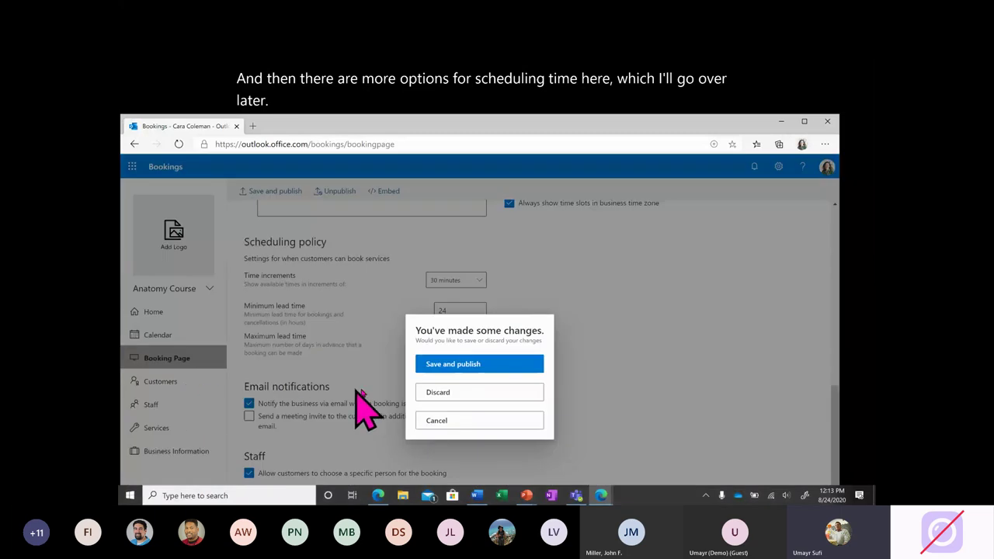
Discard the unsaved booking page changes and bring up the Staff page.
click(457, 394)
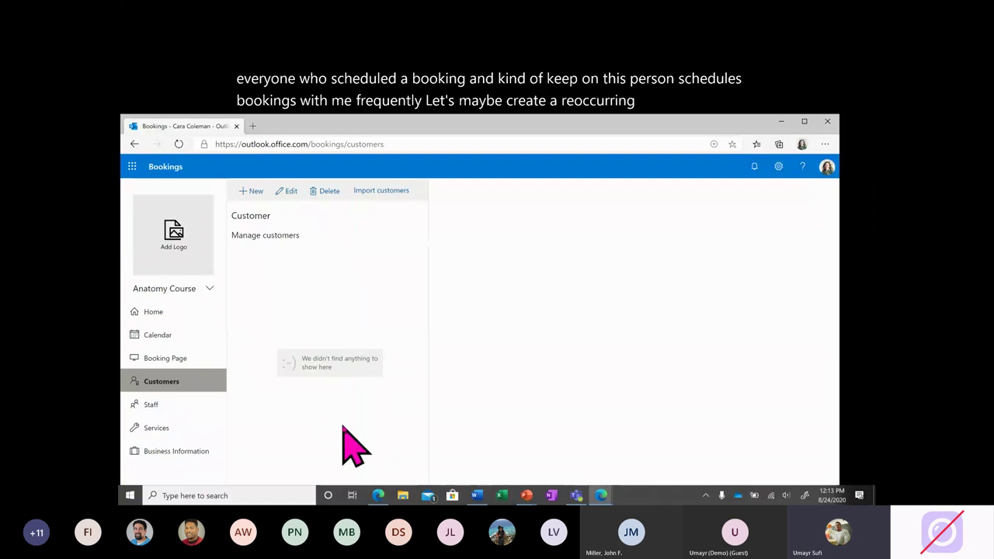
click(177, 401)
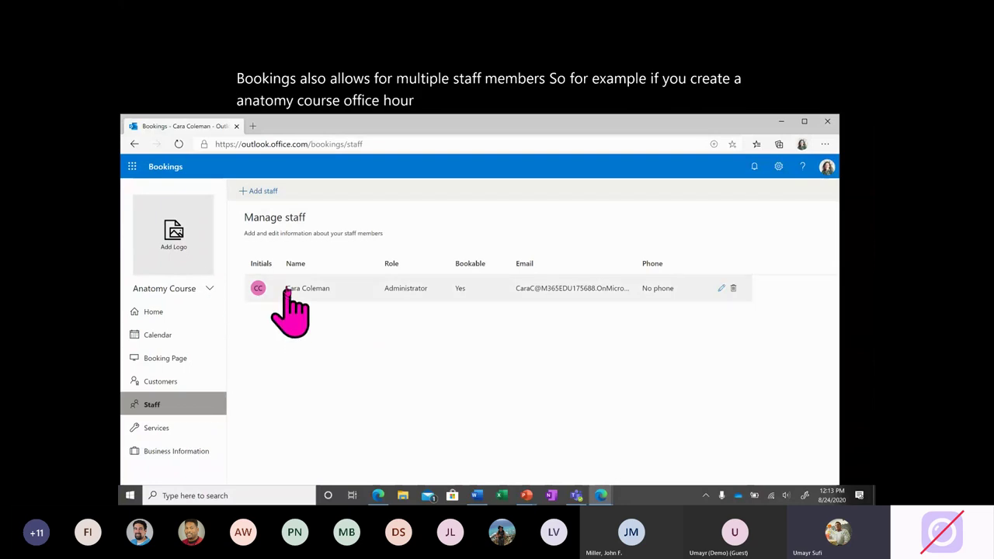
Start adding a suggested colleague as new staff, then discard the unsaved staff details.
click(260, 190)
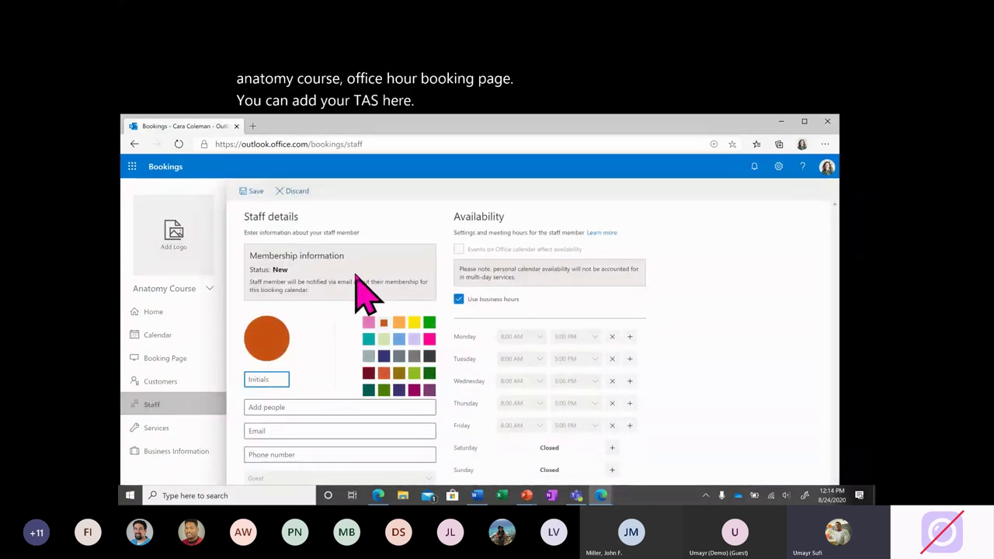
click(294, 404)
text(Adele)
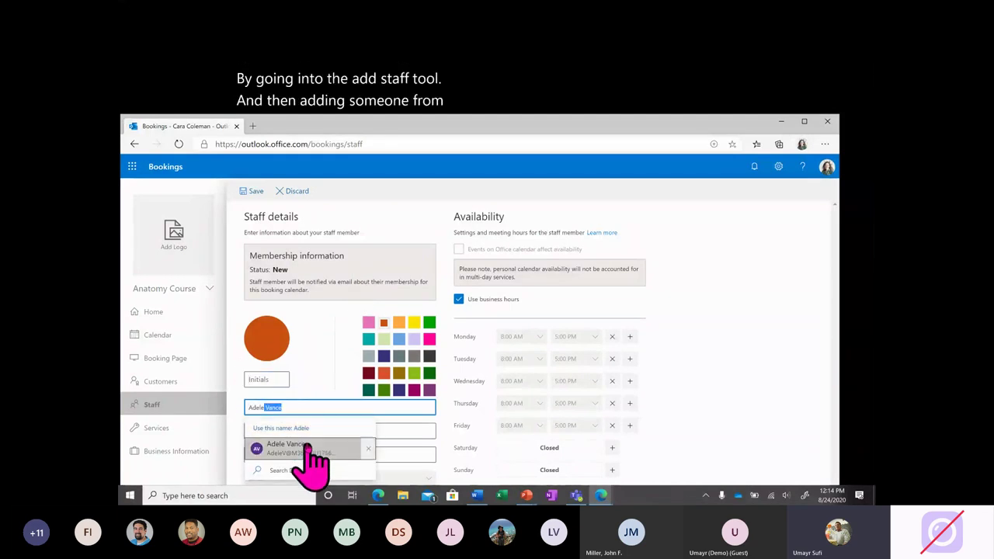
click(306, 448)
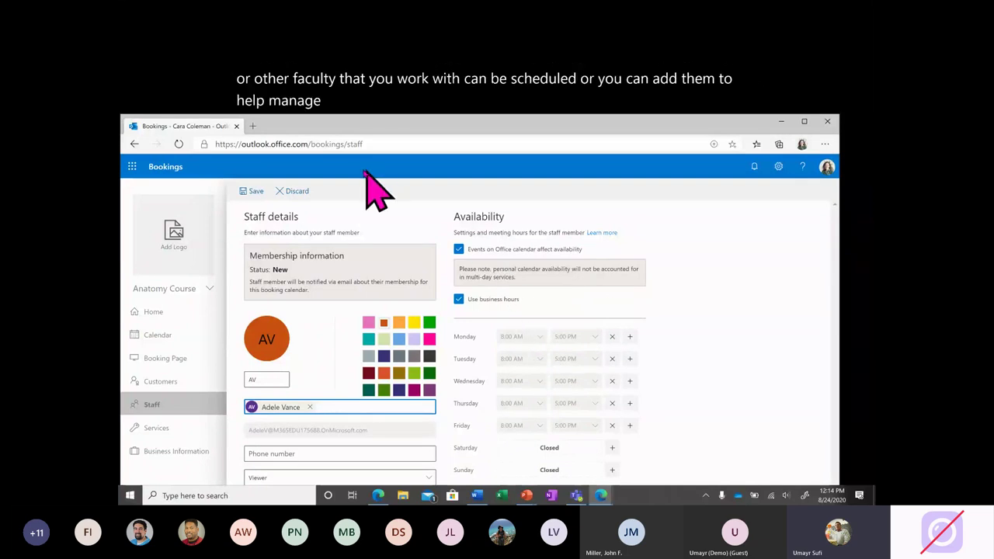
click(294, 194)
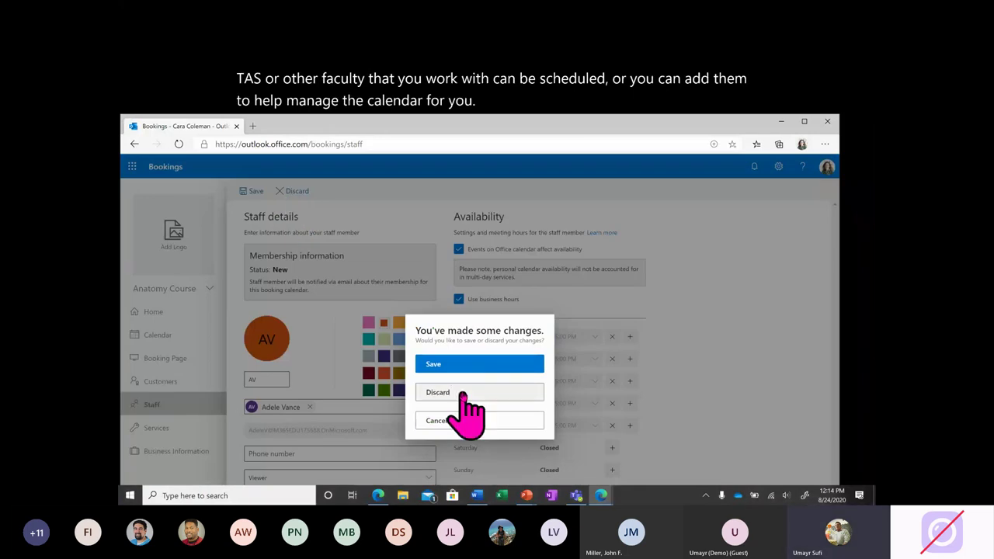
click(466, 394)
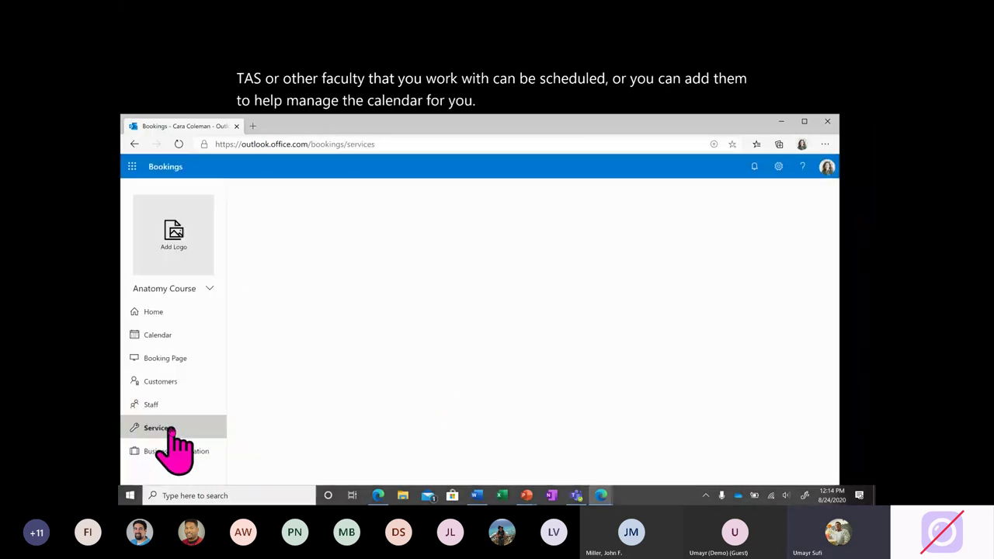
Create a new service named 'Office Hours' from the Services list.
click(169, 428)
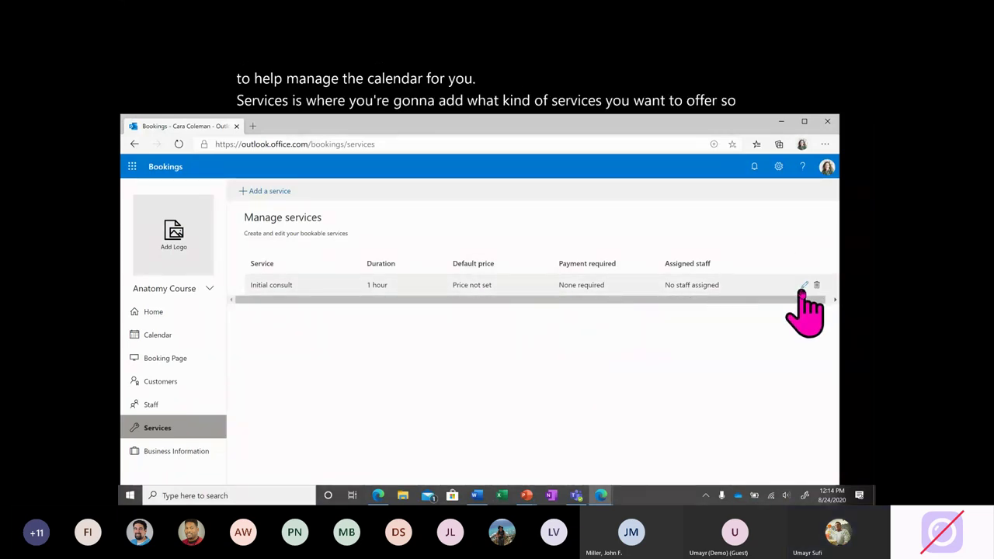
click(274, 192)
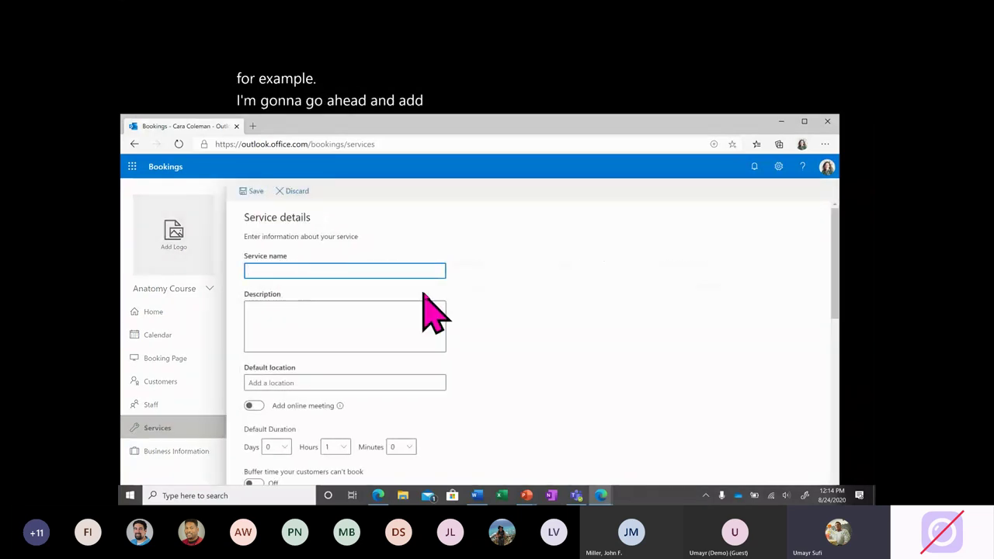
text(Office Hours)
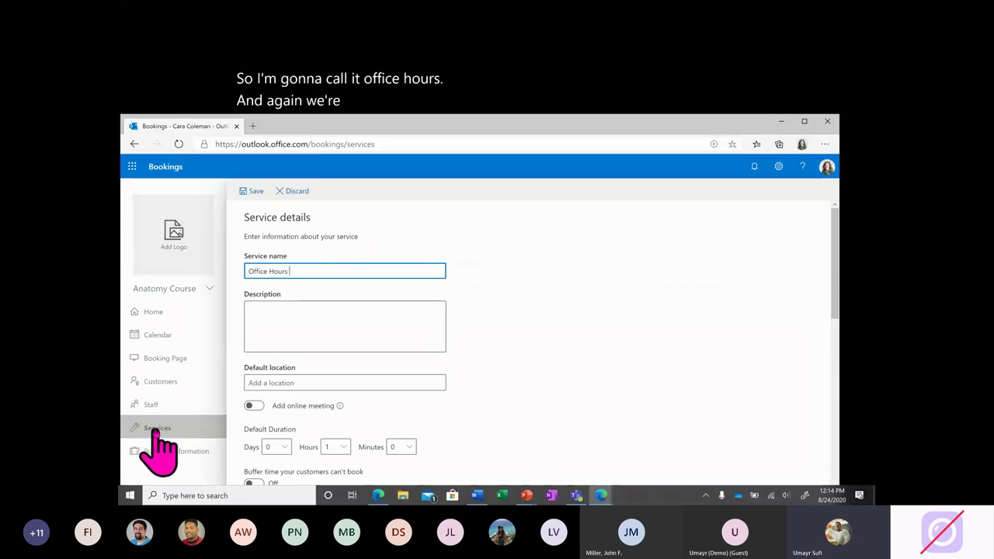
Write the description: Office Hours on a course subject, please do not discuss grades or admin.
click(303, 314)
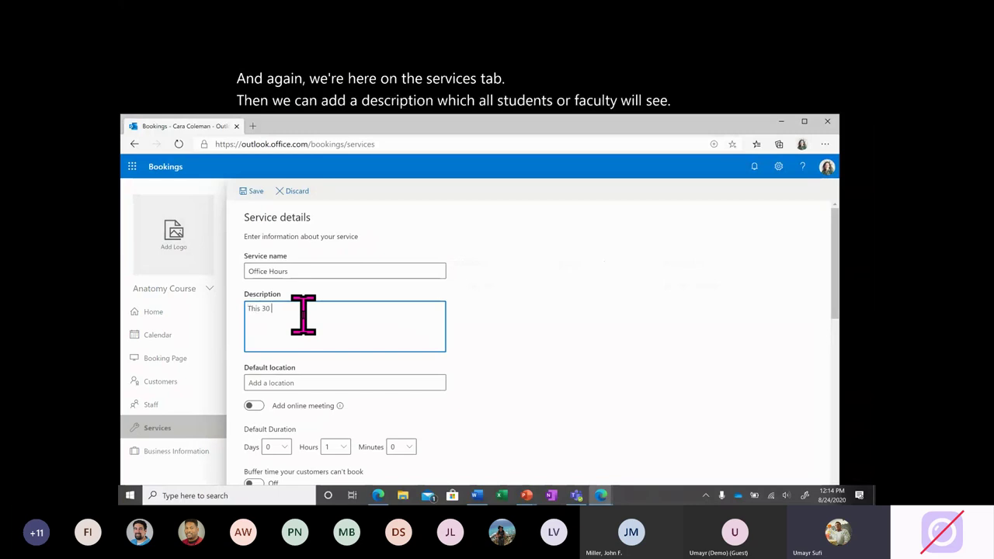
text(ssion )
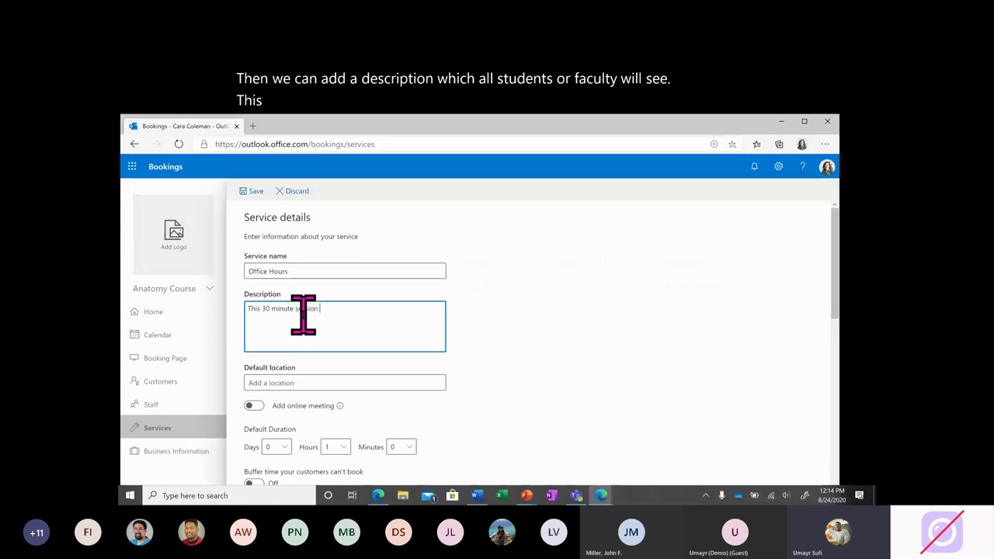
text(is)
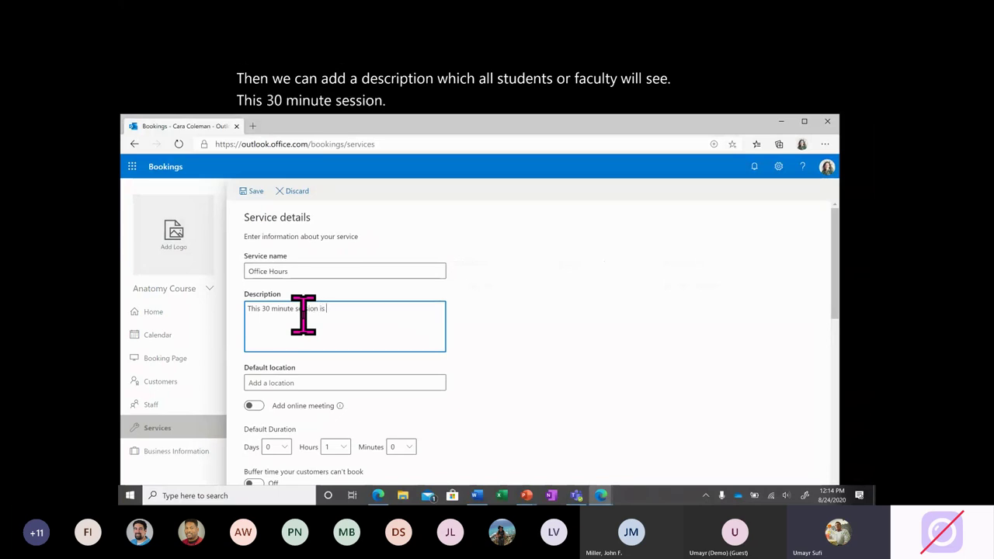
text( used for Offic)
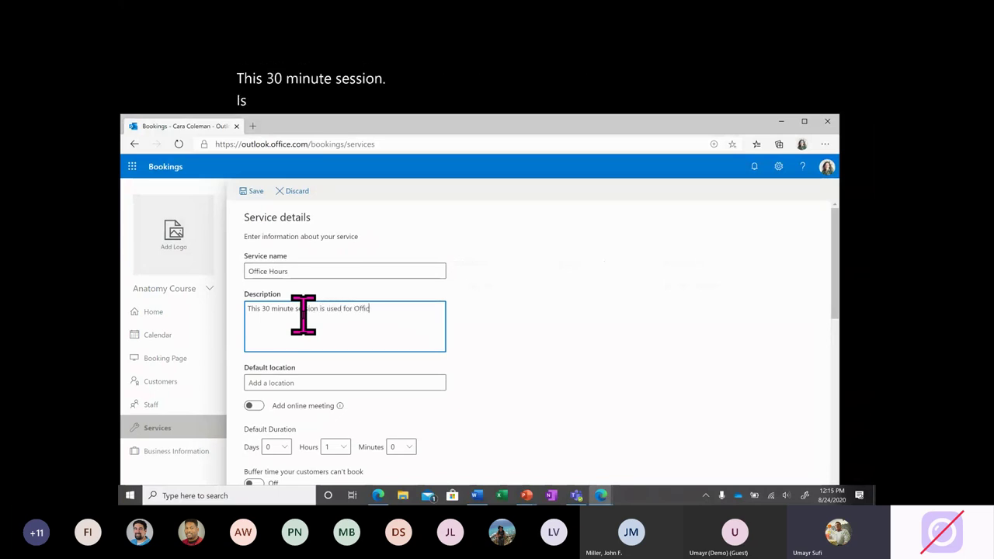
text(e Hours with me on)
key(BackSpace)
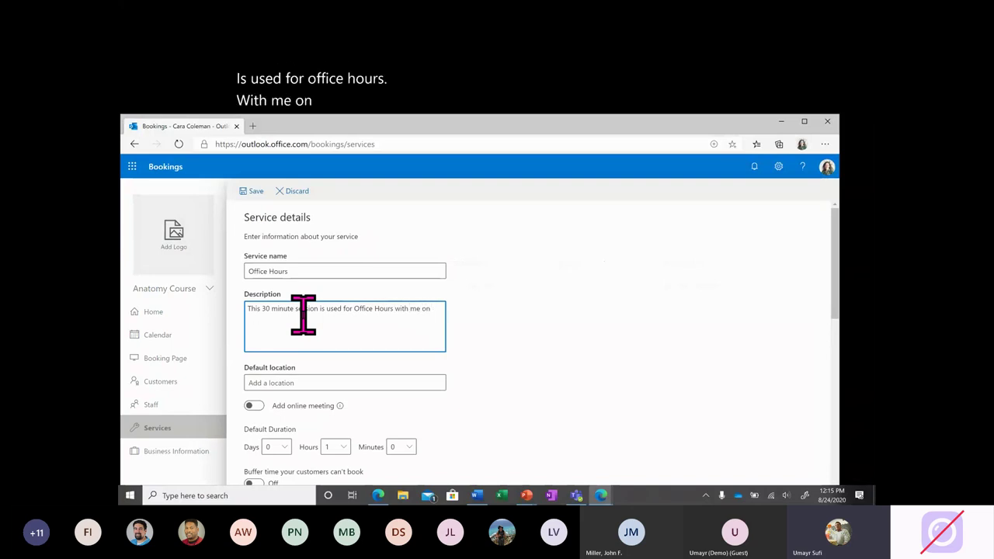
text(a)
text( subject in the course.)
text( Pleas)
text(e do not)
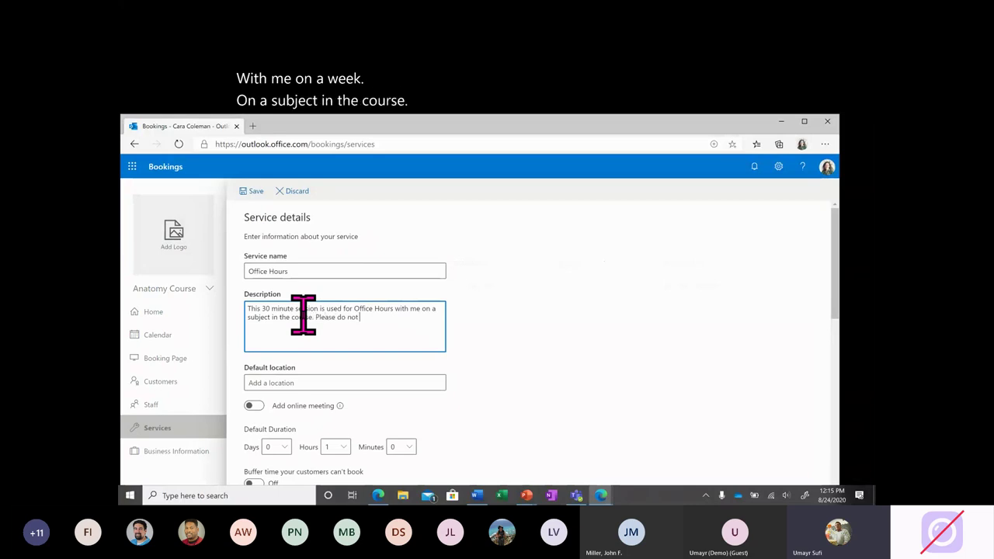
text( discuss grades or ad)
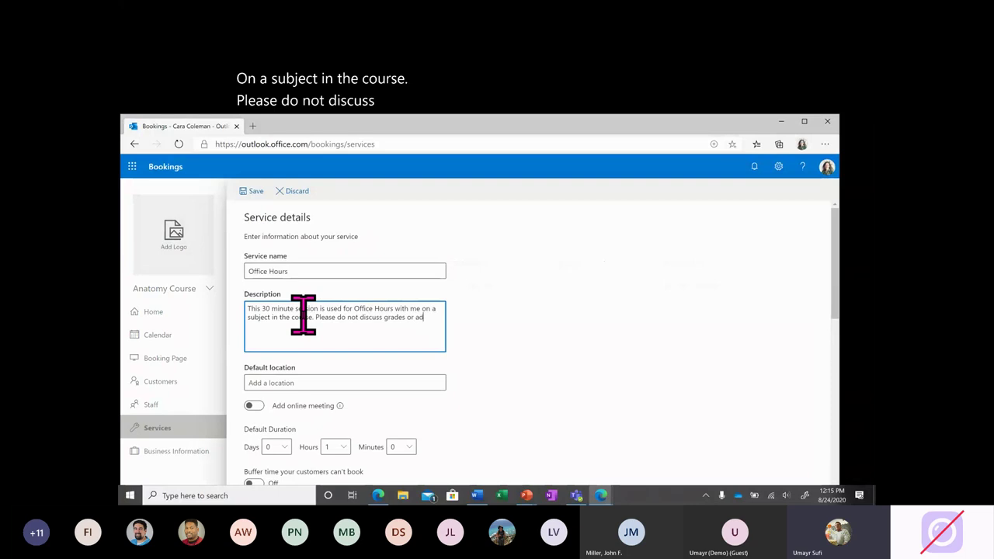
text(min.)
Set the default location to Online and switch on Add online meeting.
click(337, 382)
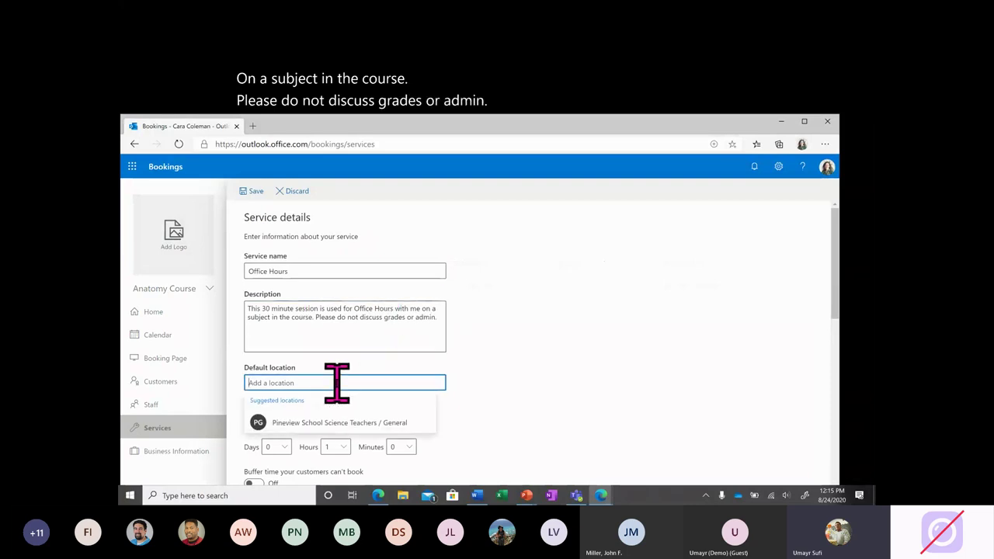
text(T)
key(BackSpace)
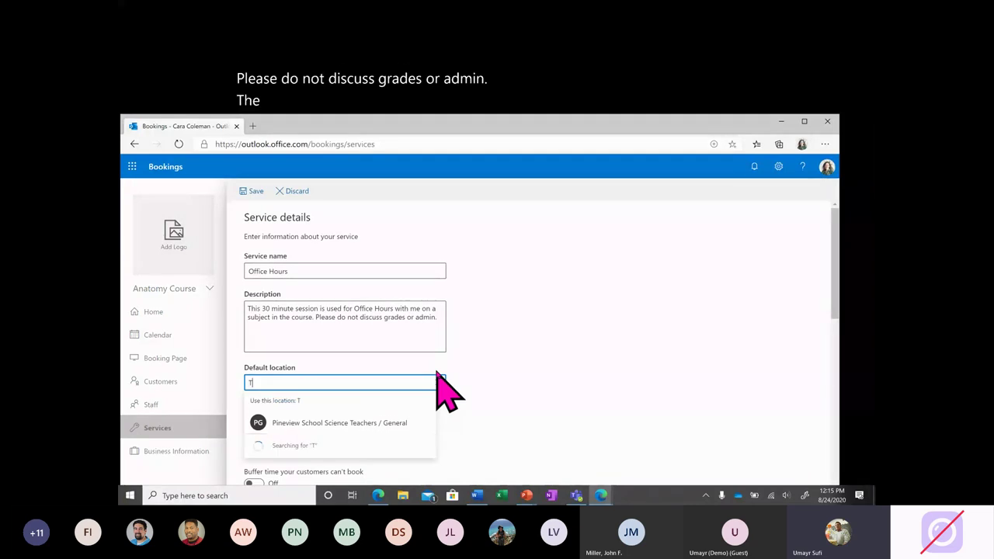
text(Online)
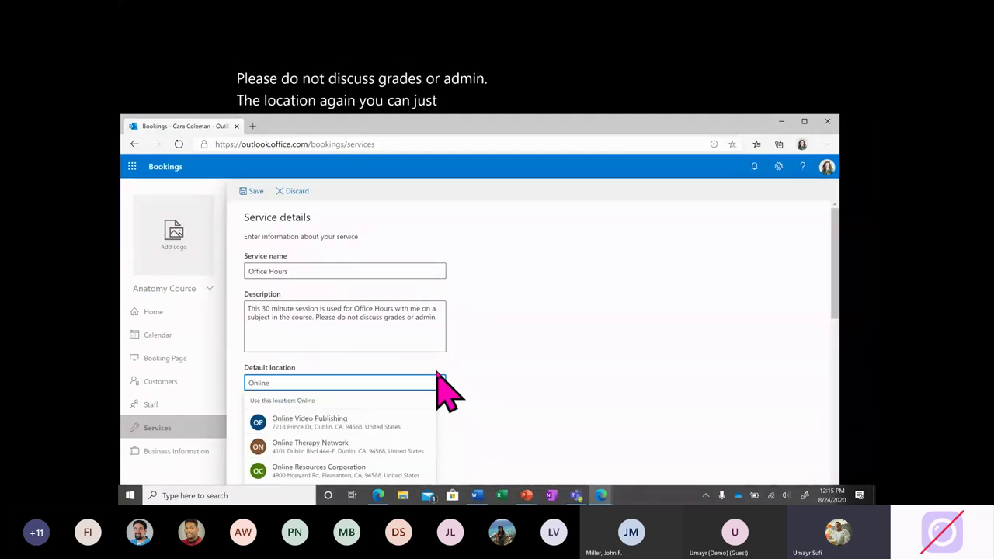
click(486, 397)
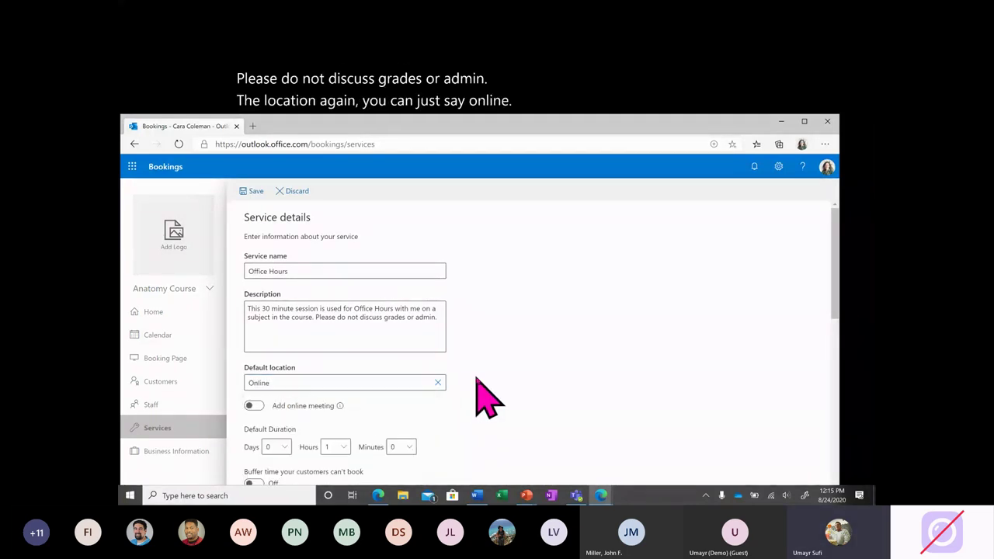
click(254, 406)
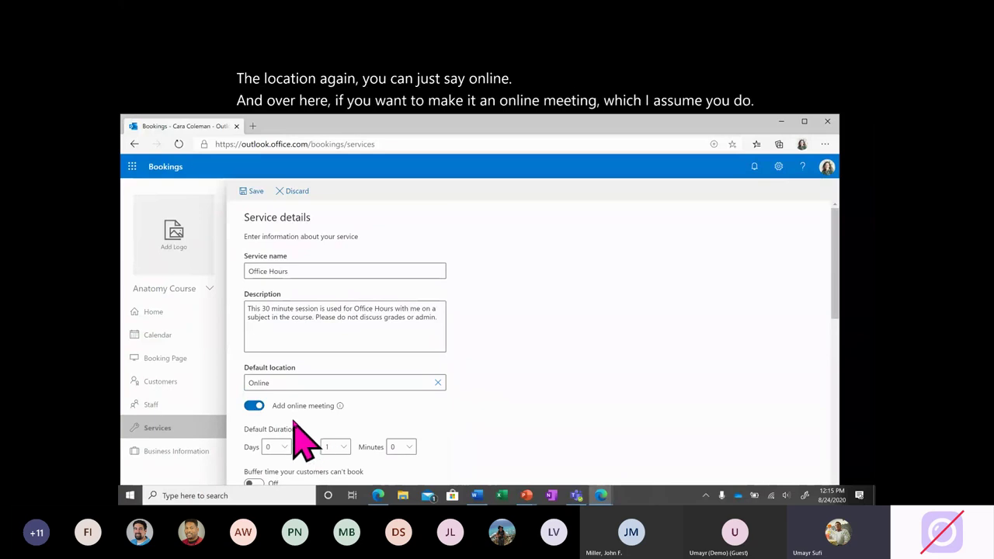
mouse_move(340, 407)
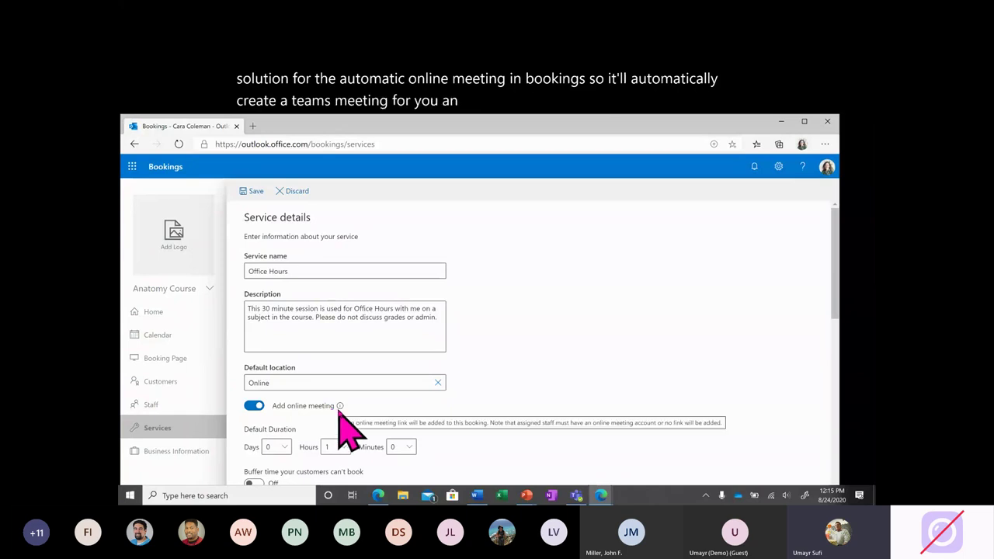
Set the default duration to 0 hours and 30 minutes.
scroll(339, 411, down, 2)
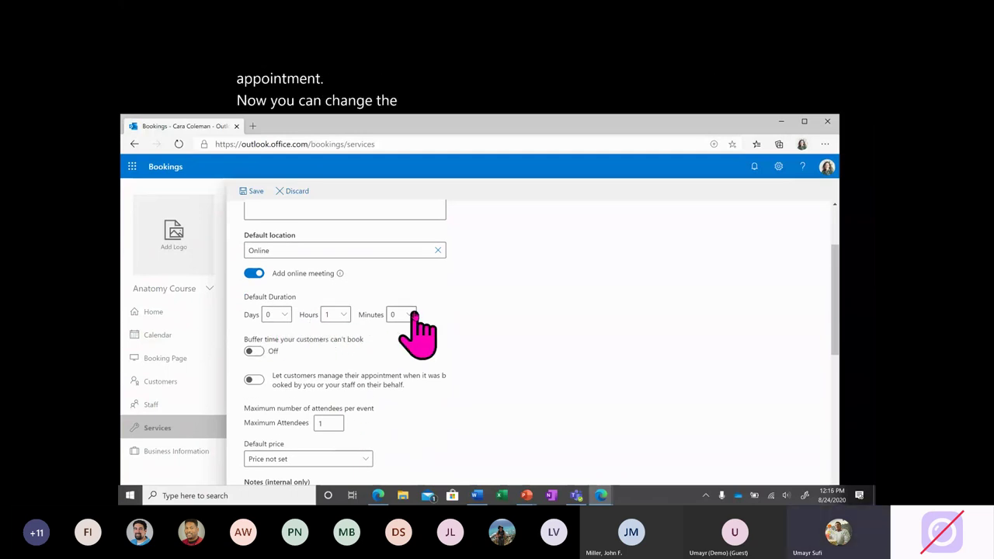
click(334, 314)
click(327, 334)
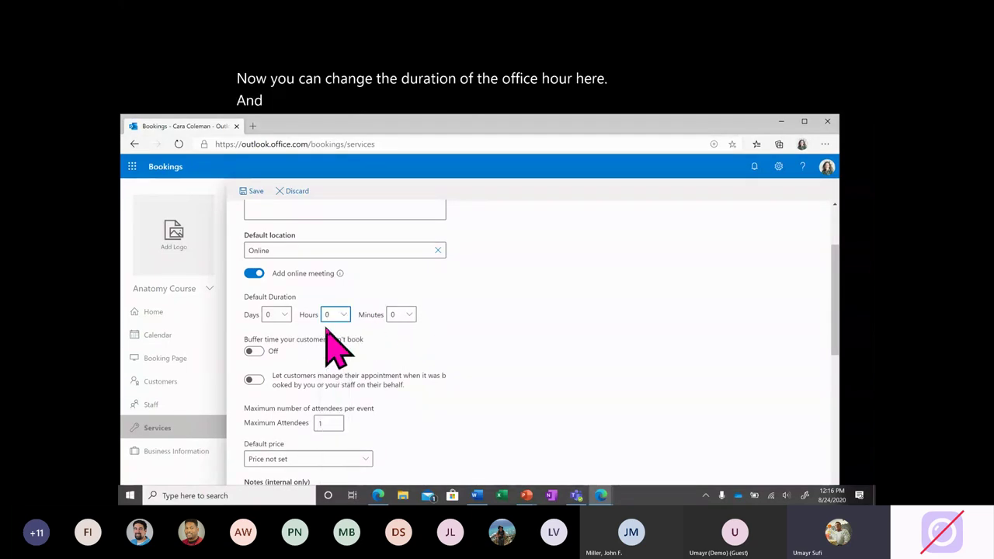
click(400, 315)
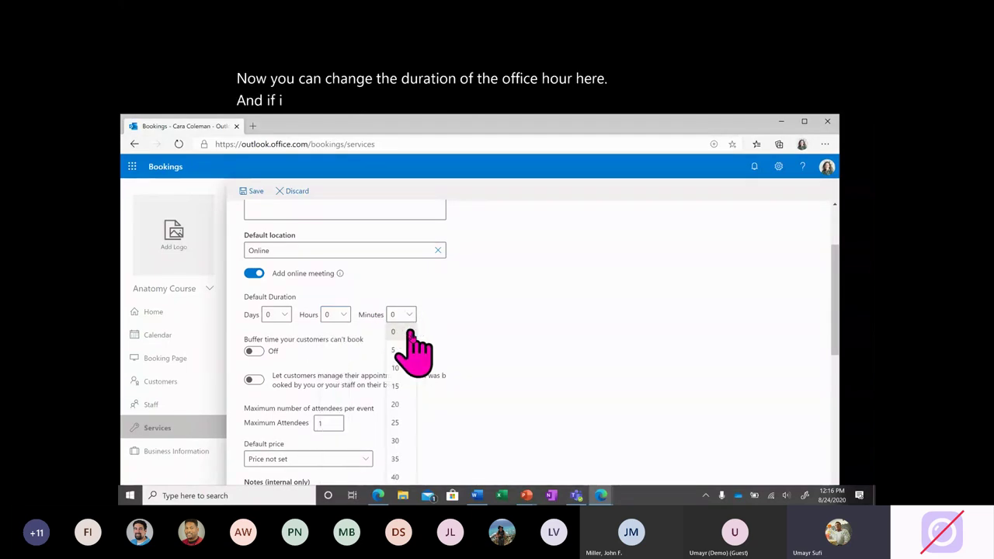
click(398, 441)
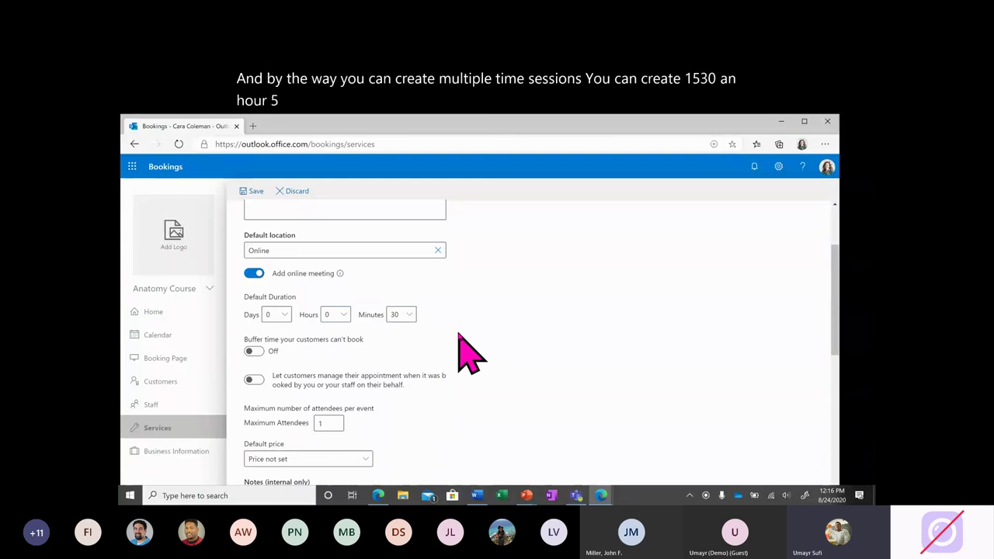
scroll(460, 342, down, 1)
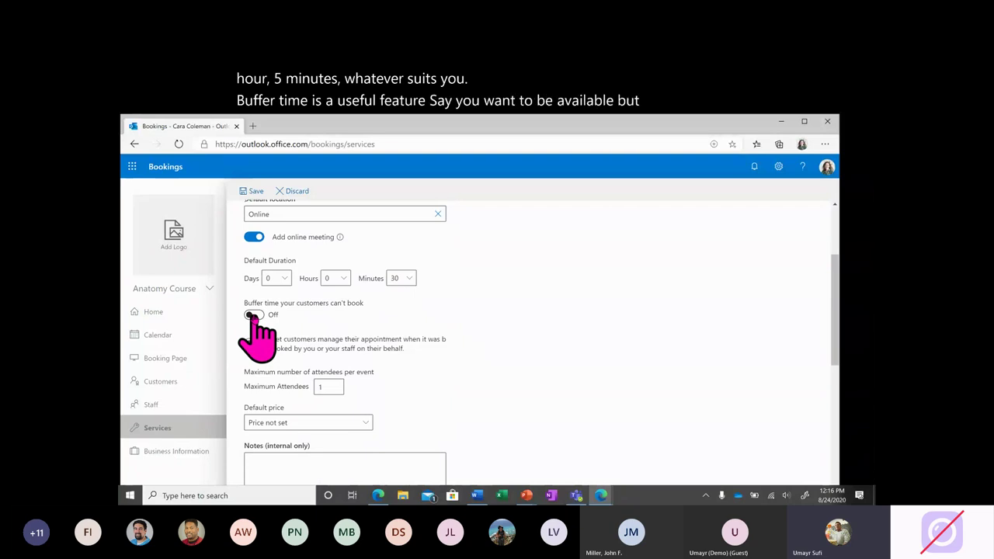
click(252, 315)
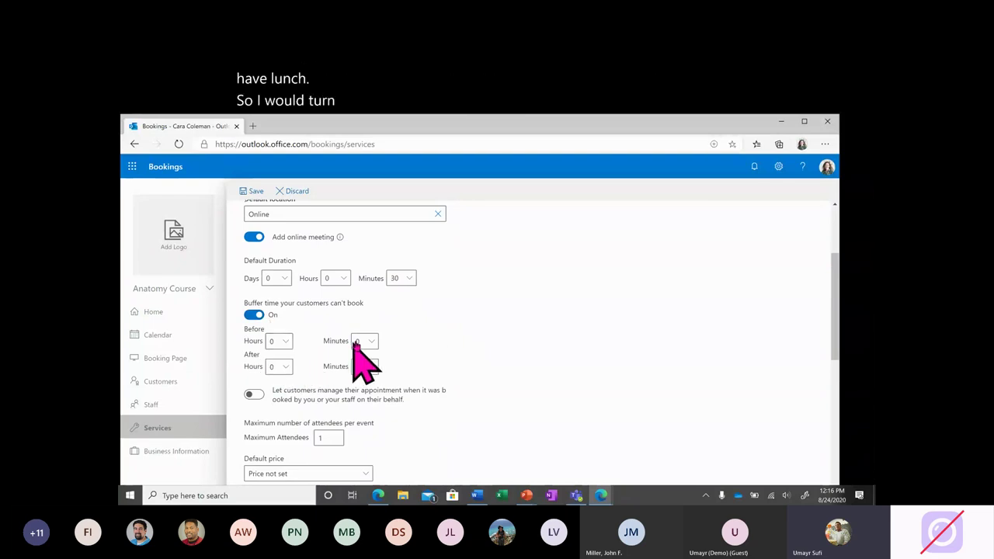
click(368, 341)
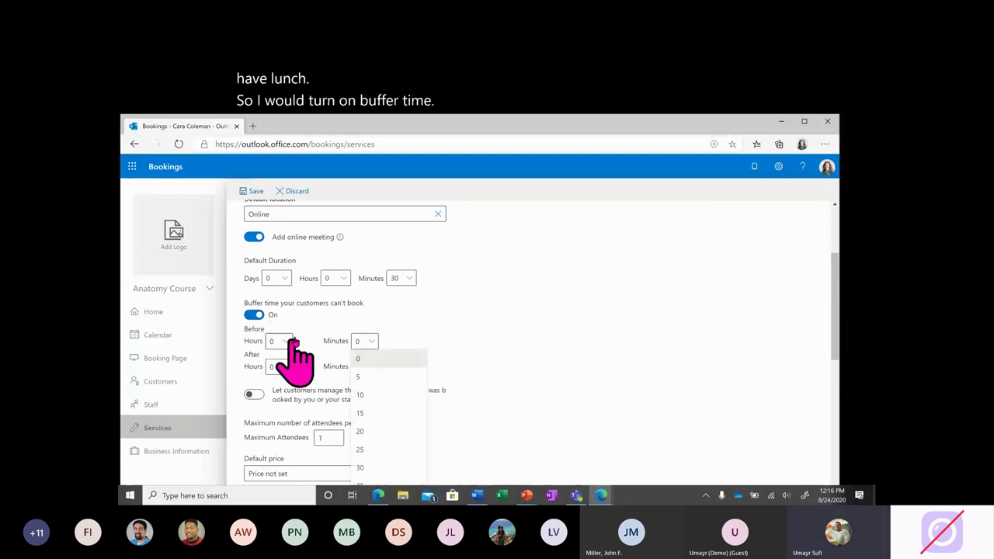
click(318, 325)
scroll(319, 326, down, 1)
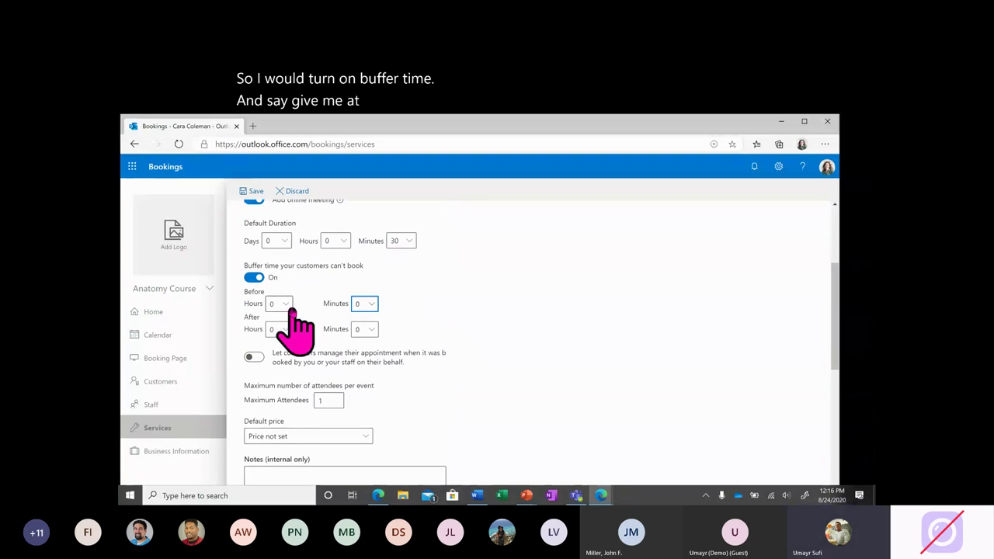
click(365, 304)
click(376, 375)
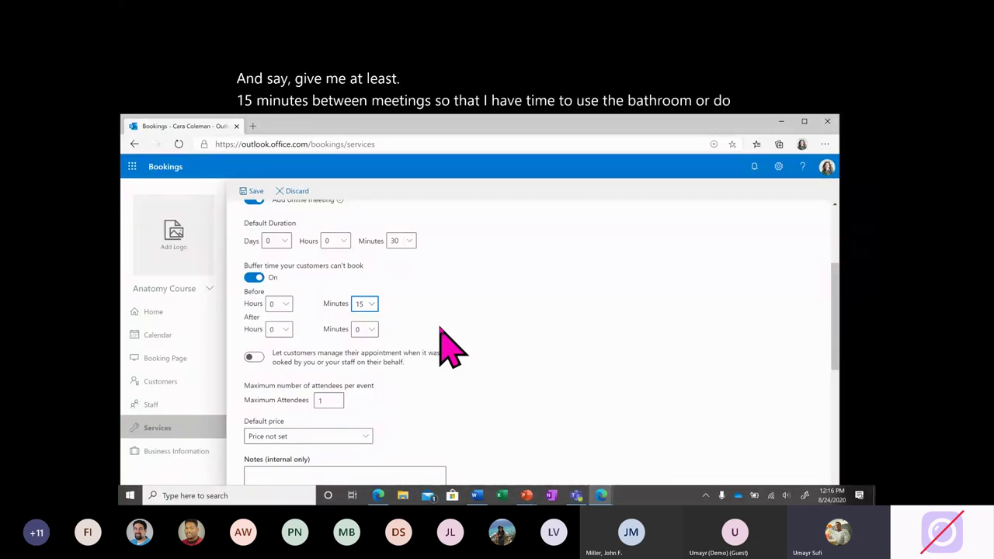
click(367, 331)
click(376, 406)
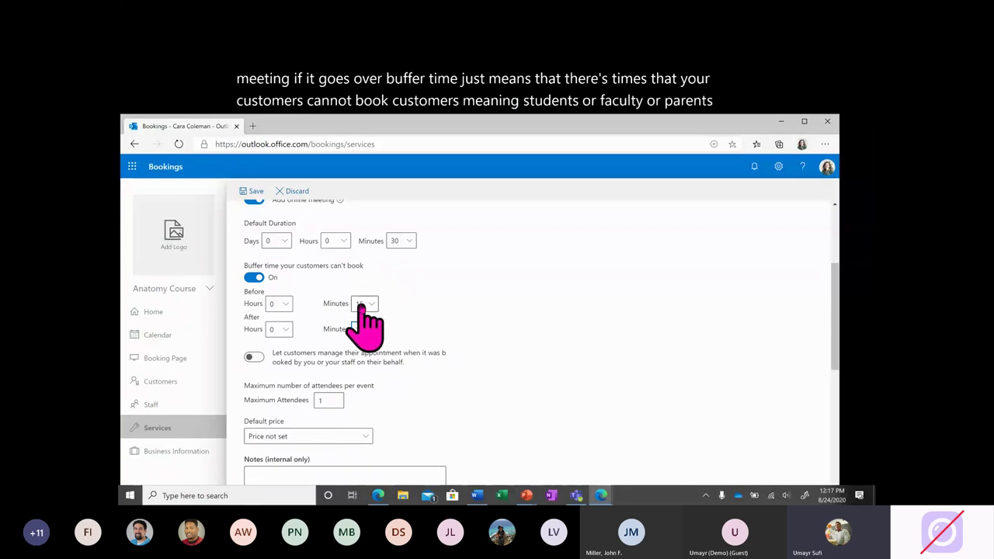
click(282, 304)
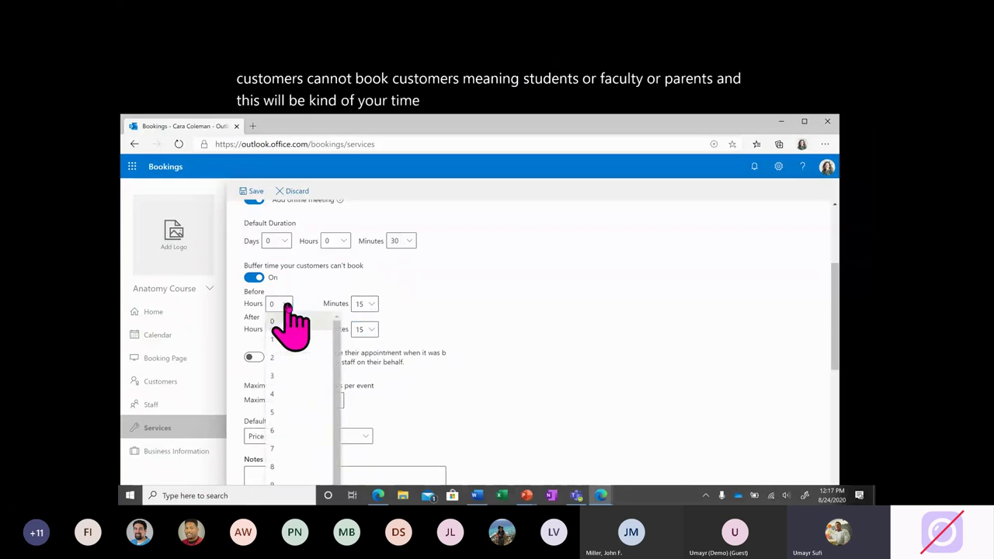
click(363, 305)
click(364, 304)
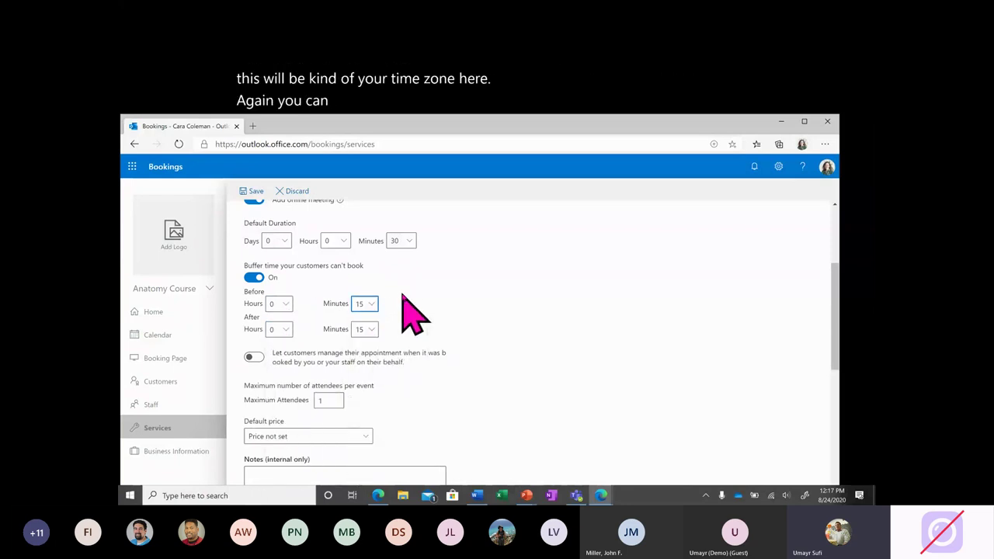
click(255, 277)
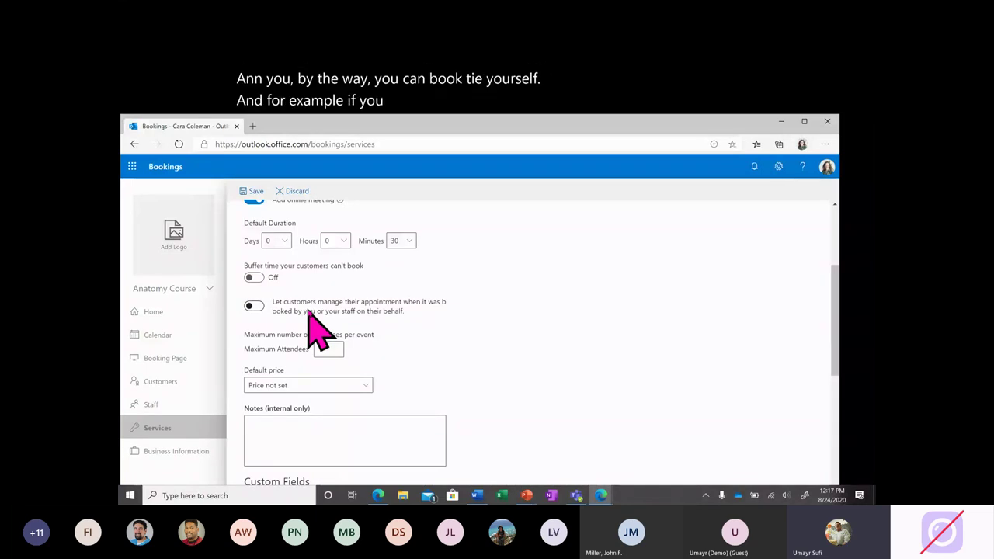
Enable 'Let customers manage their appointment', then raise and select the Maximum attendees value.
click(255, 306)
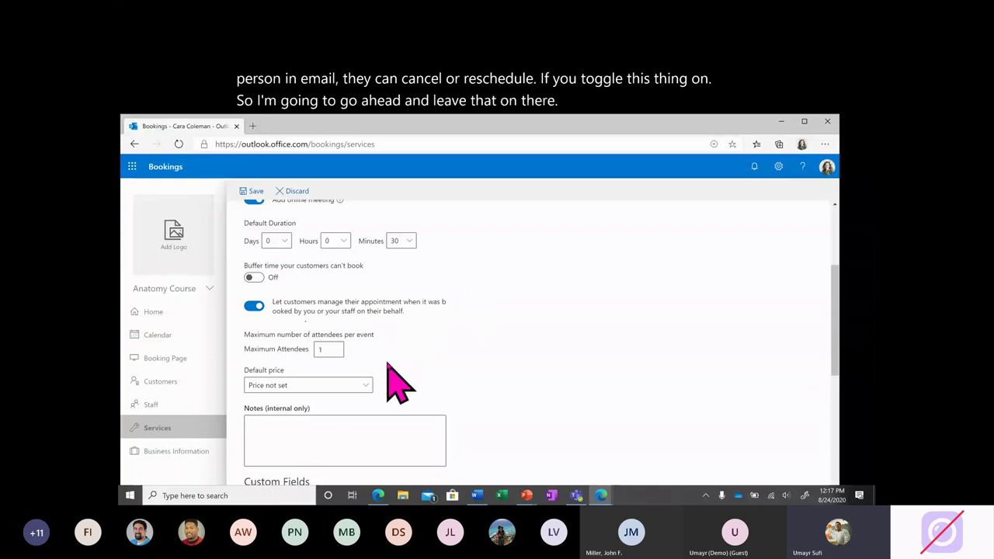
scroll(396, 384, down, 2)
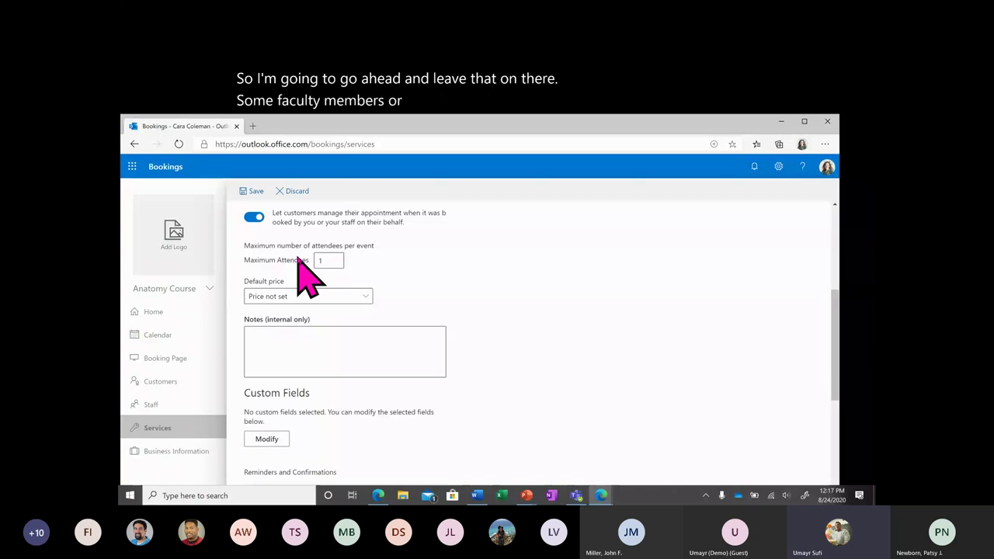
click(329, 261)
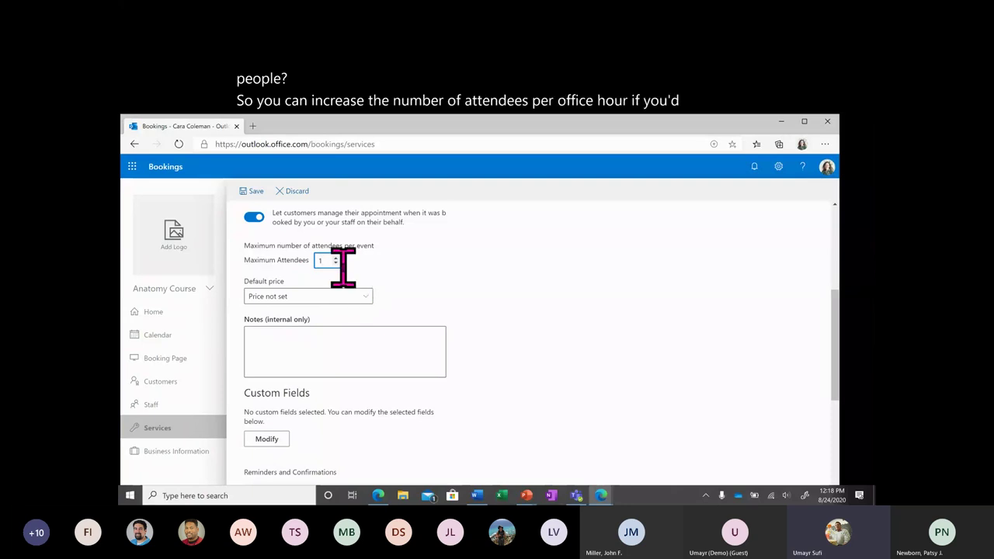
click(335, 258)
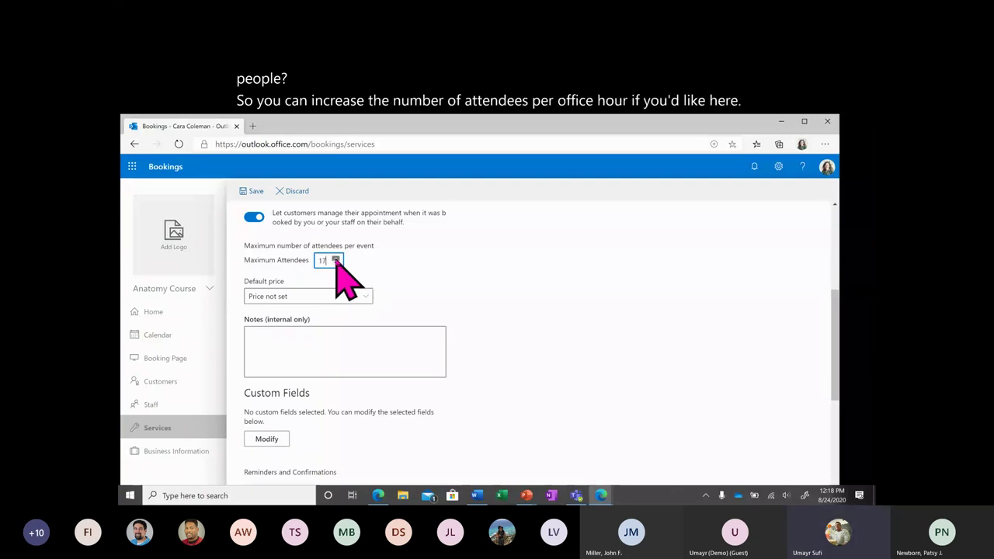
click(335, 258)
click(335, 258)
drag(326, 260, 303, 284)
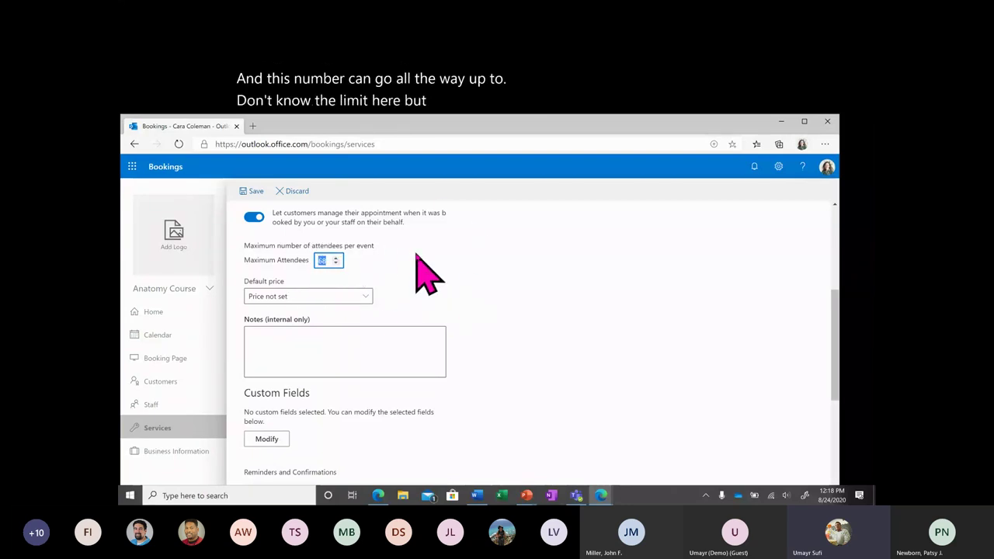
Reset maximum attendees to 1, keep Price not set, and note 'This is for Office Hours on a general 30 min calendar.'.
text(1)
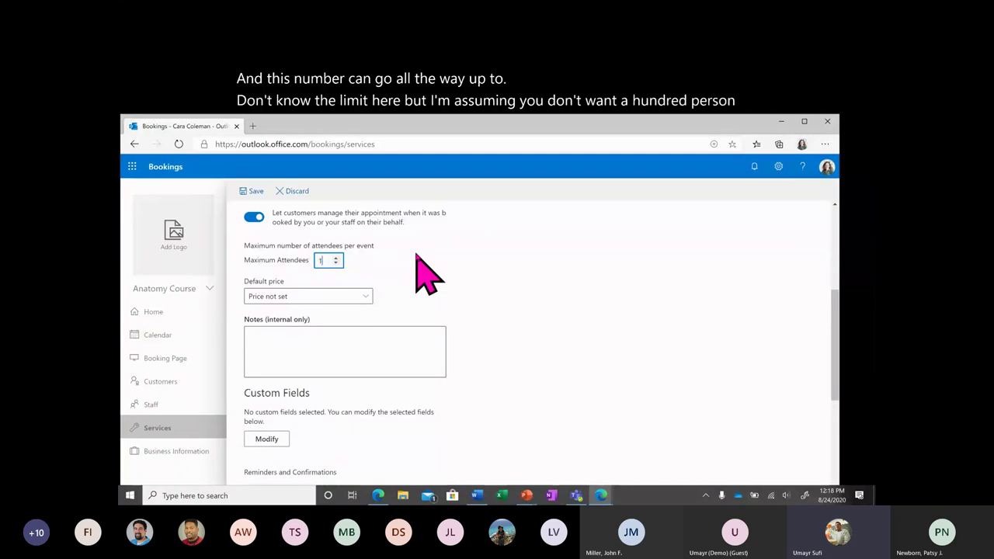
click(397, 261)
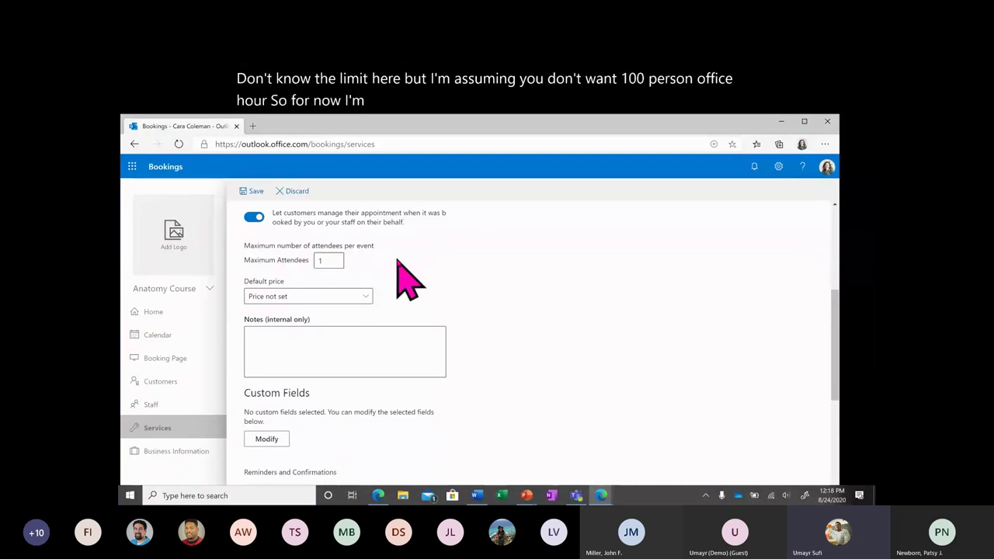
click(356, 296)
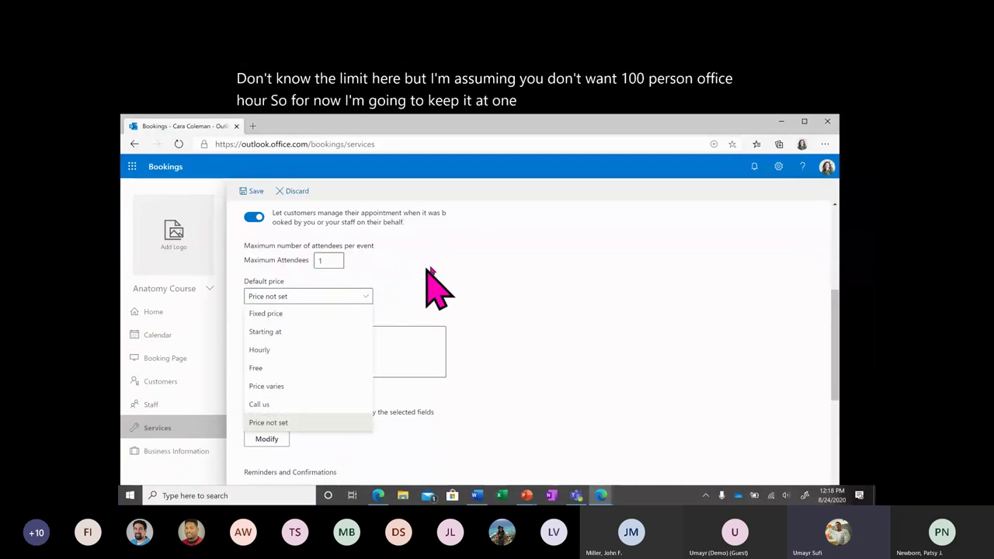
click(304, 301)
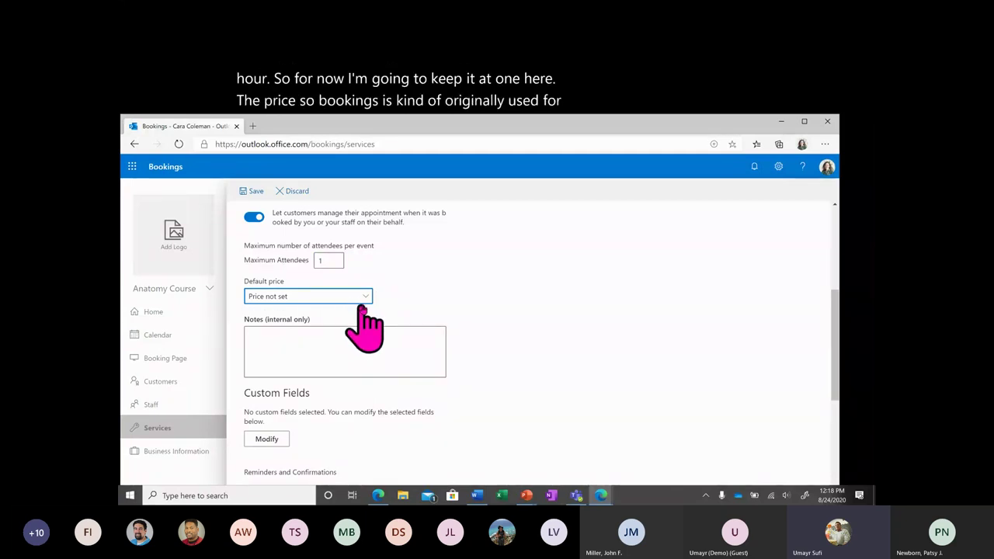
click(361, 297)
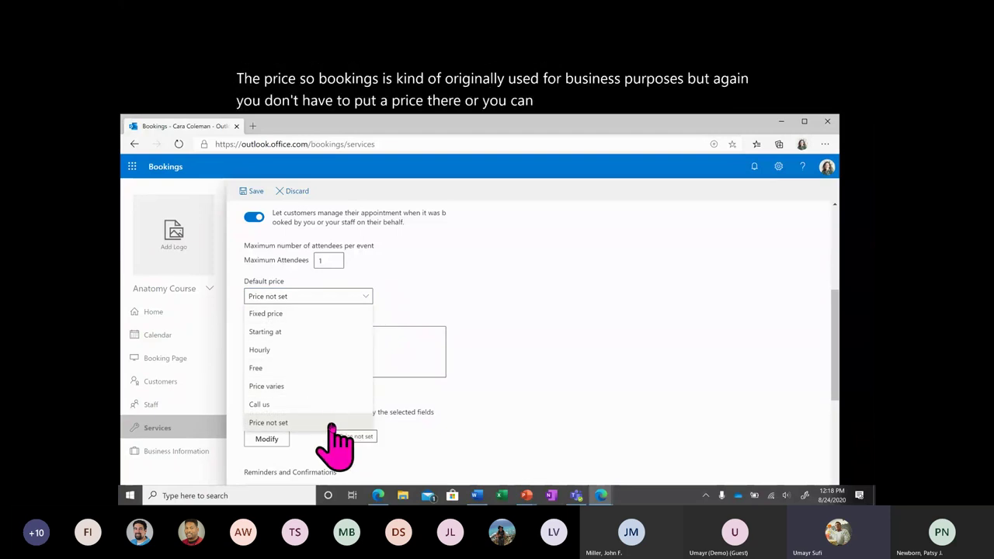
click(326, 423)
click(350, 344)
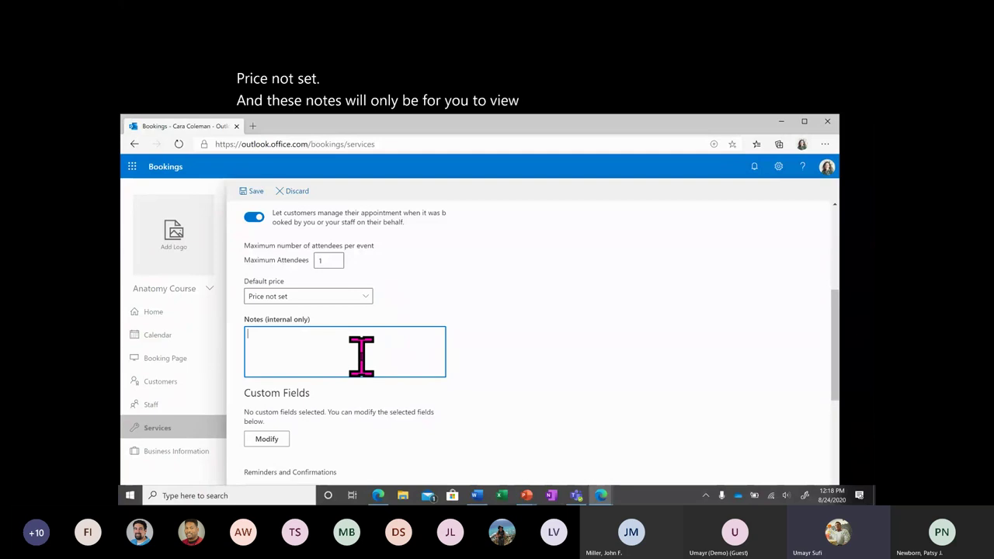
text(This)
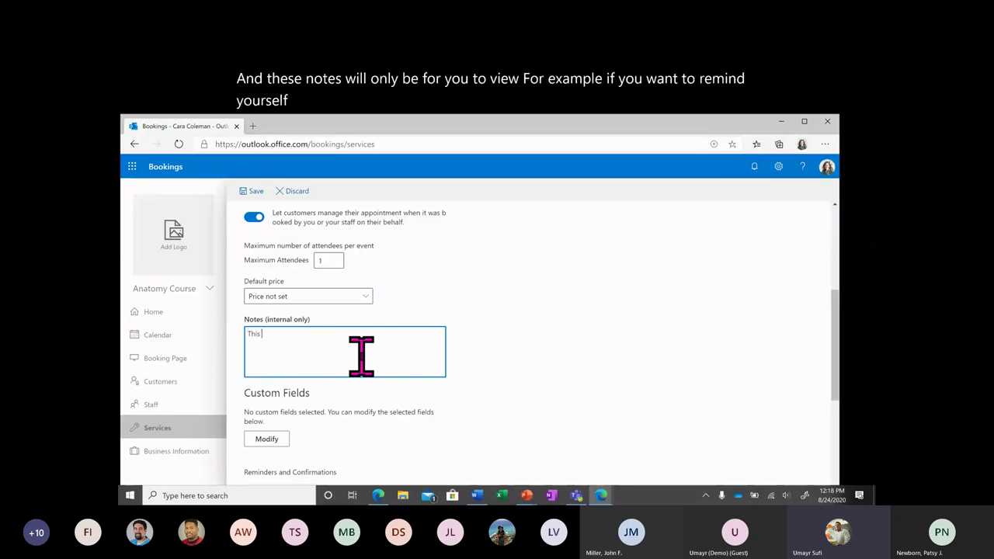
text( is for Office Hours)
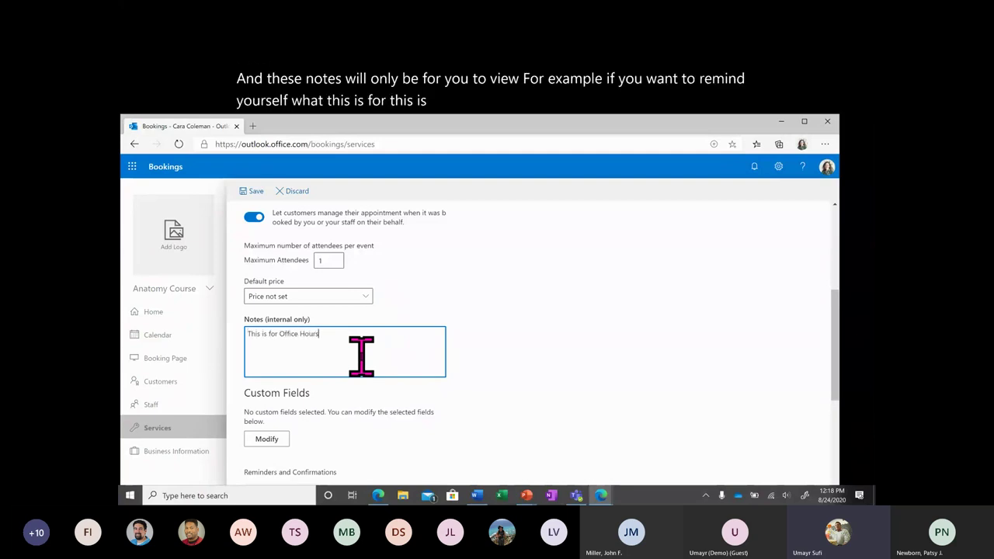
text( on a general 30 m)
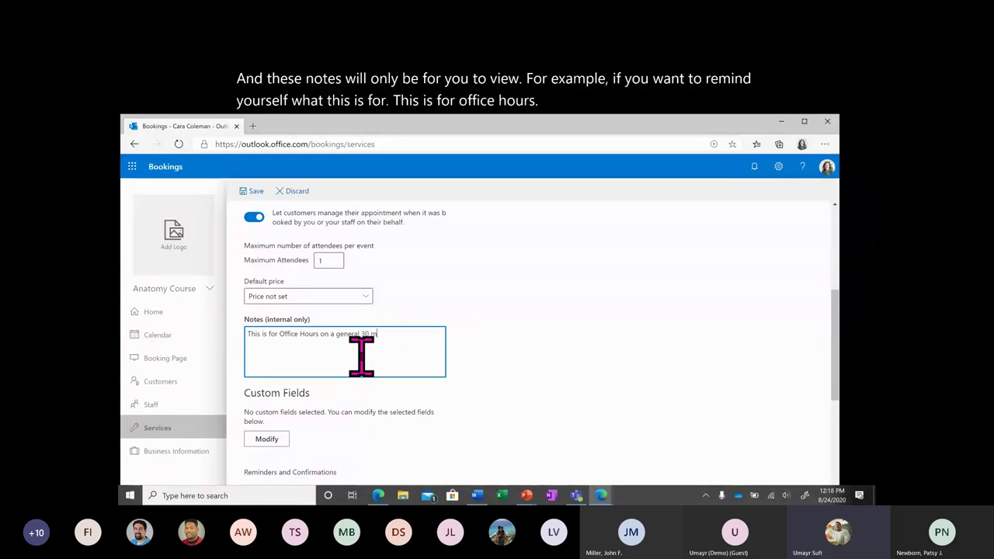
text(in calendar.)
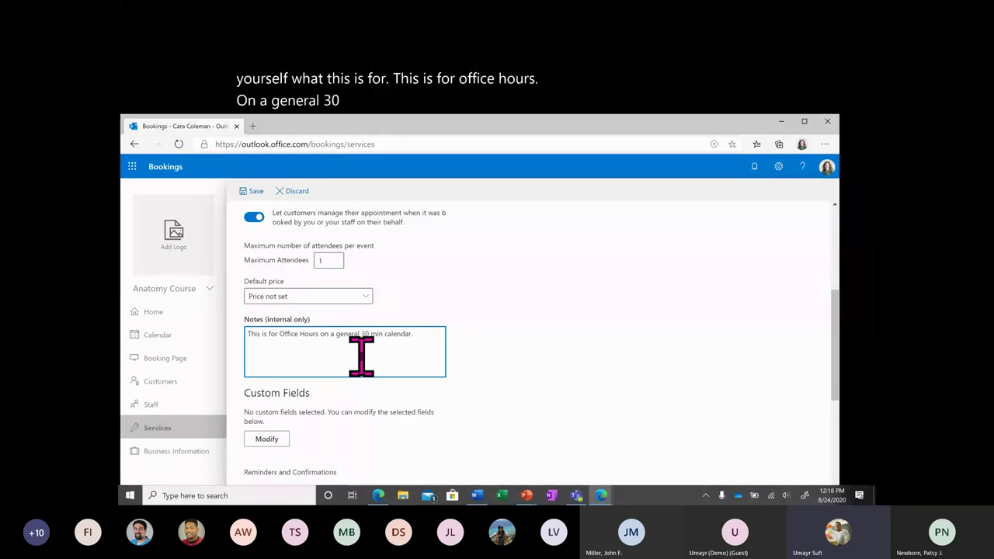
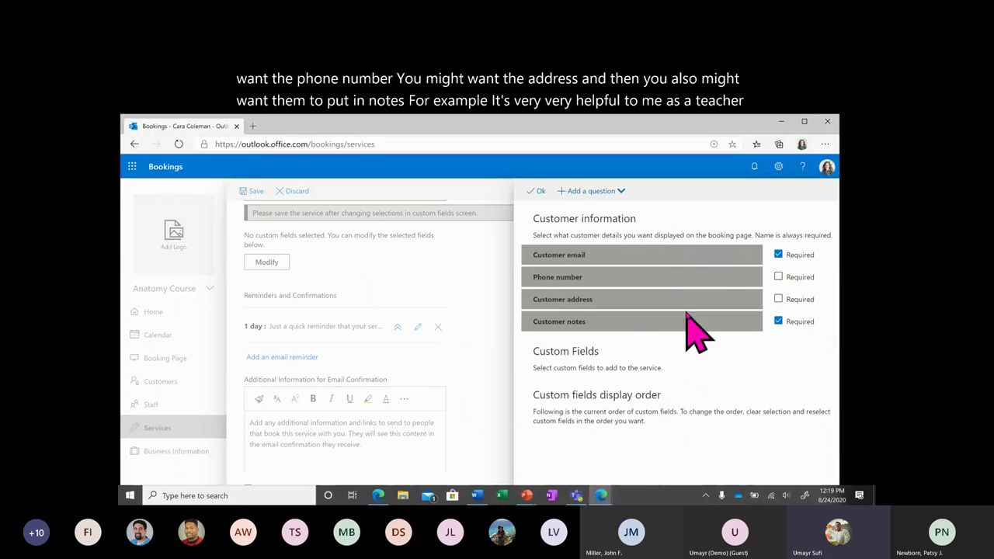
Keep Customer notes as a required customer detail, then show the Add a question options.
click(663, 322)
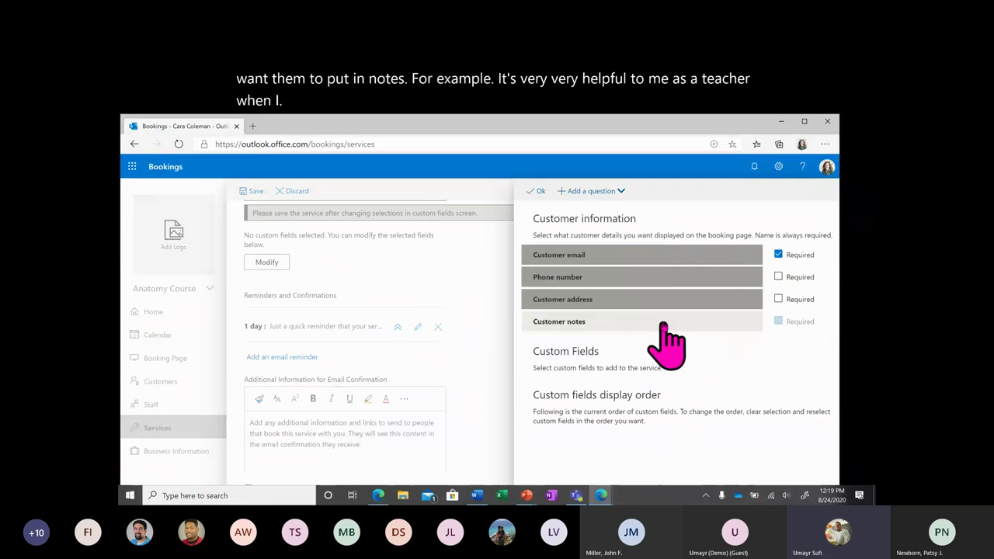
click(662, 322)
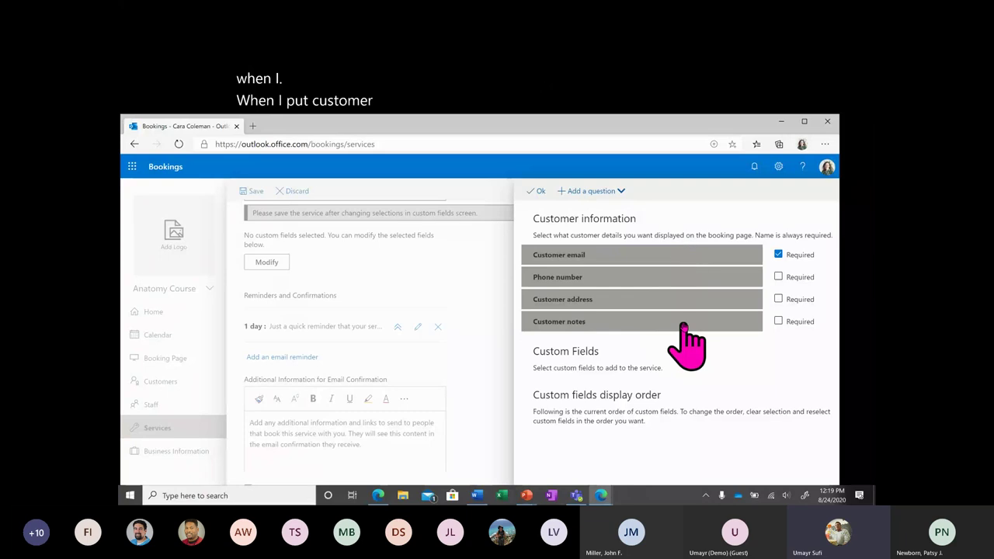
click(682, 324)
click(687, 323)
click(687, 324)
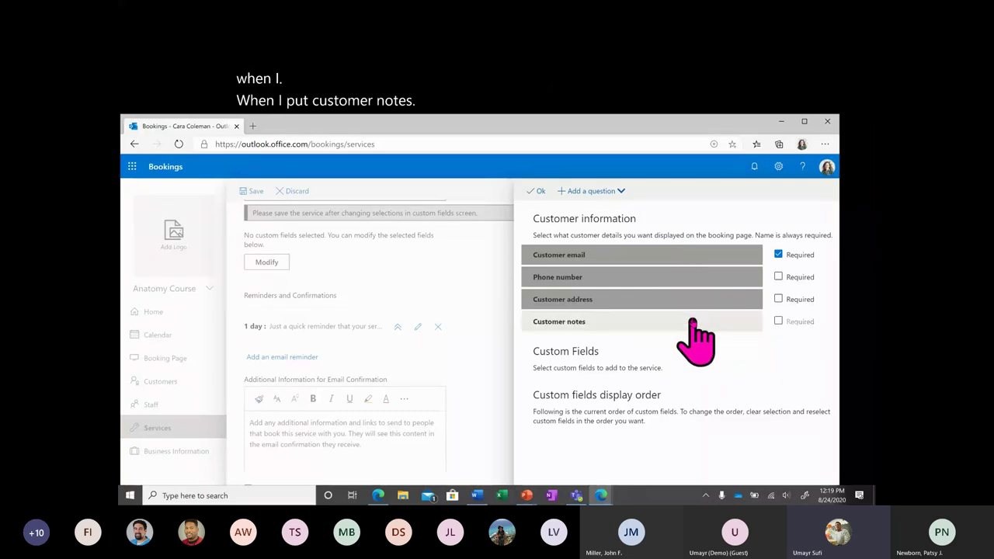
click(645, 321)
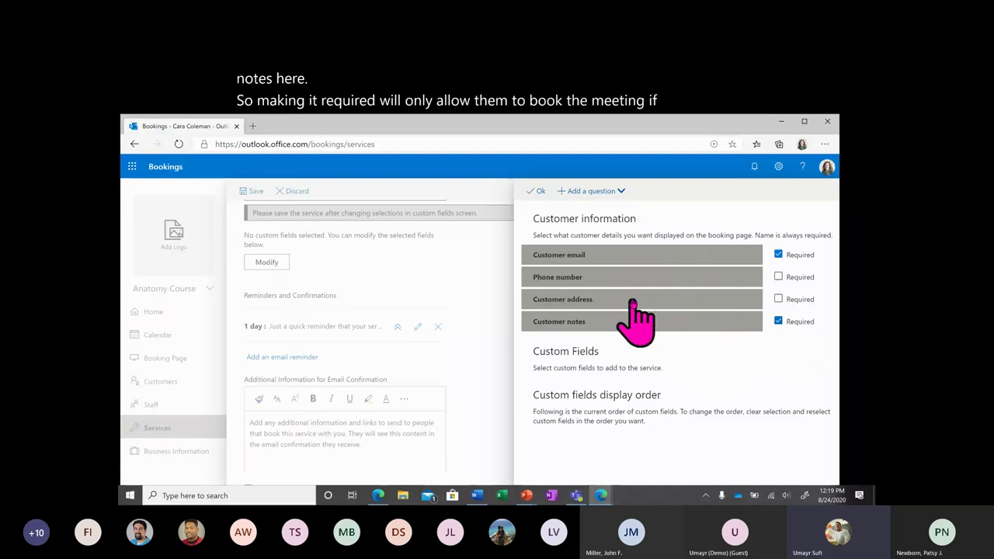
click(597, 191)
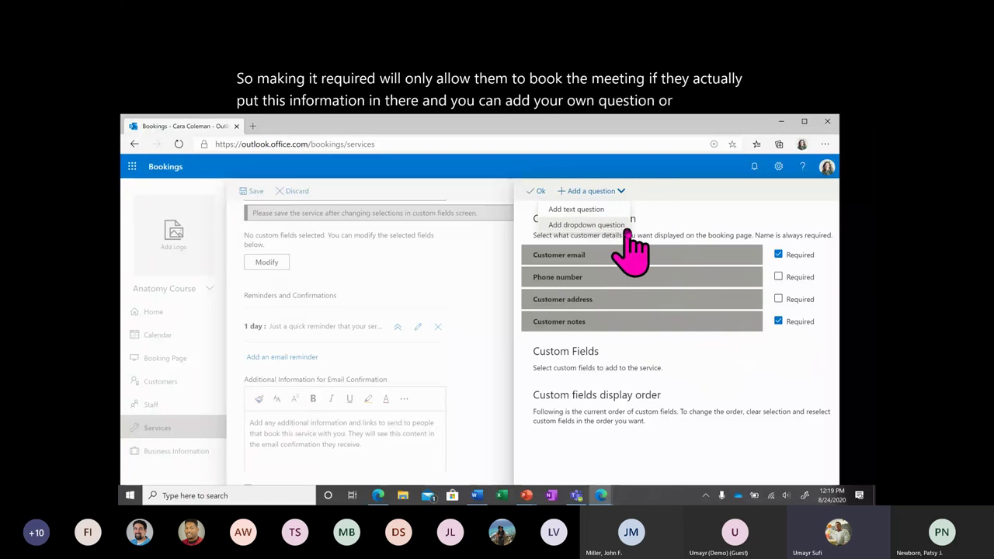
Add and save the dropdown question 'Choose which Lecture to cover' with Lecture 1, Lecture 2, Lecture 3.
click(625, 227)
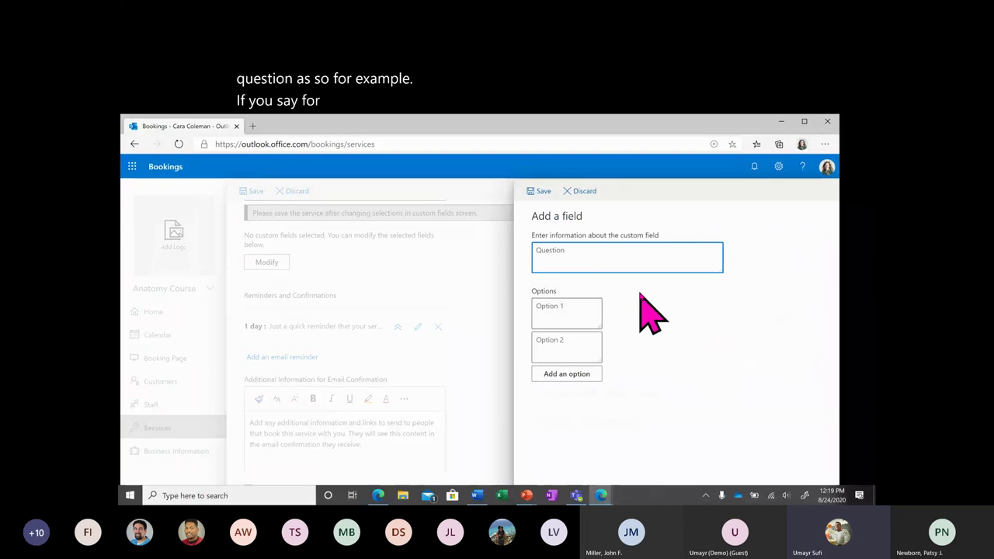
text(hich)
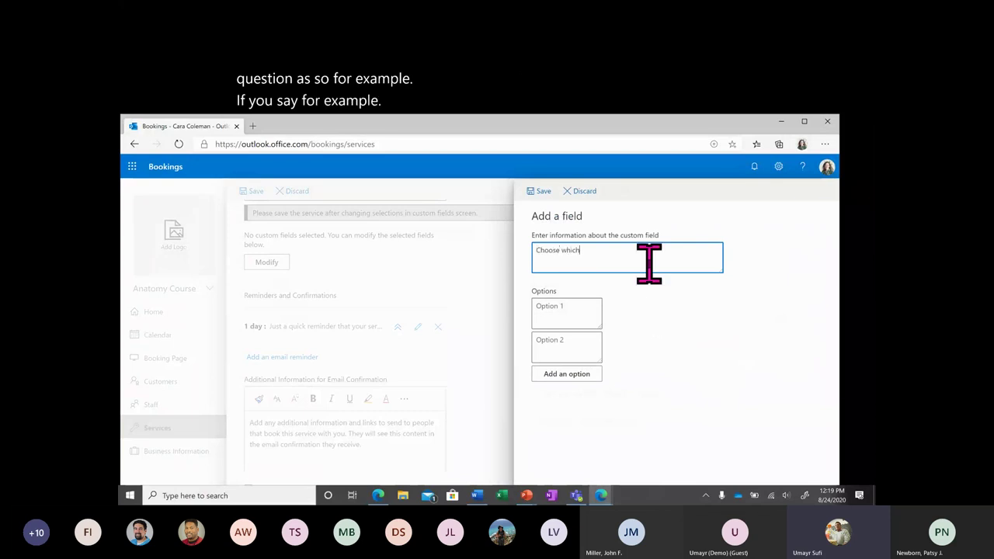
text( Lecture to cover)
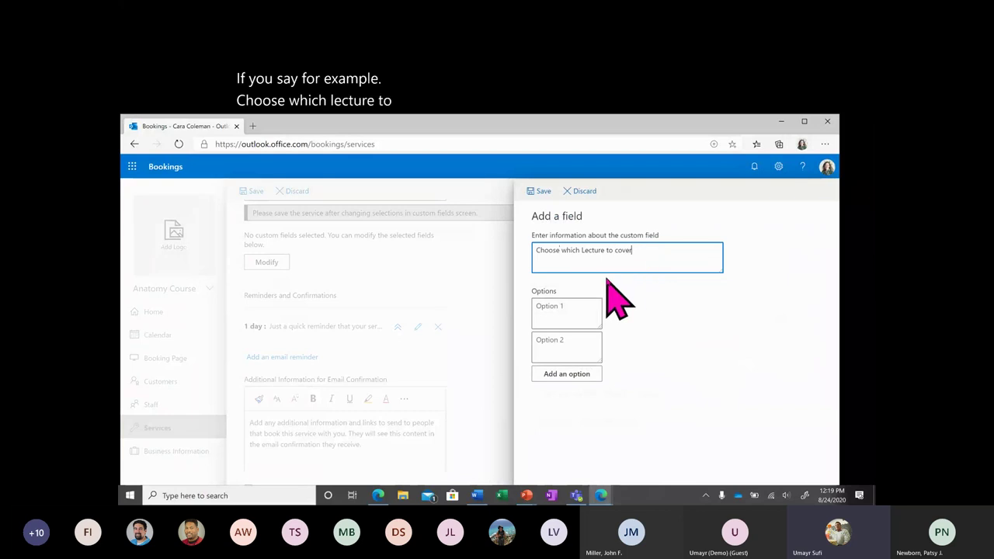
click(568, 308)
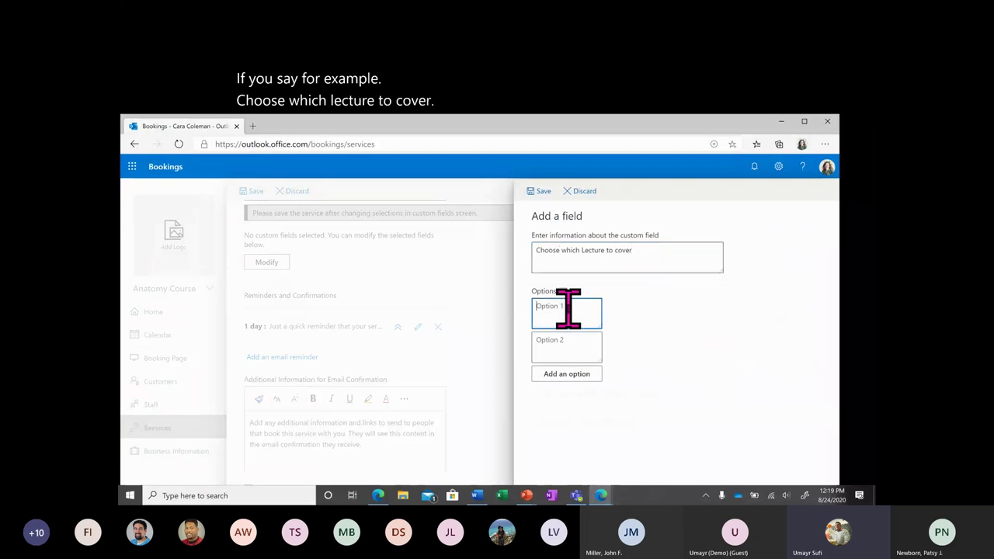
text(Lecture)
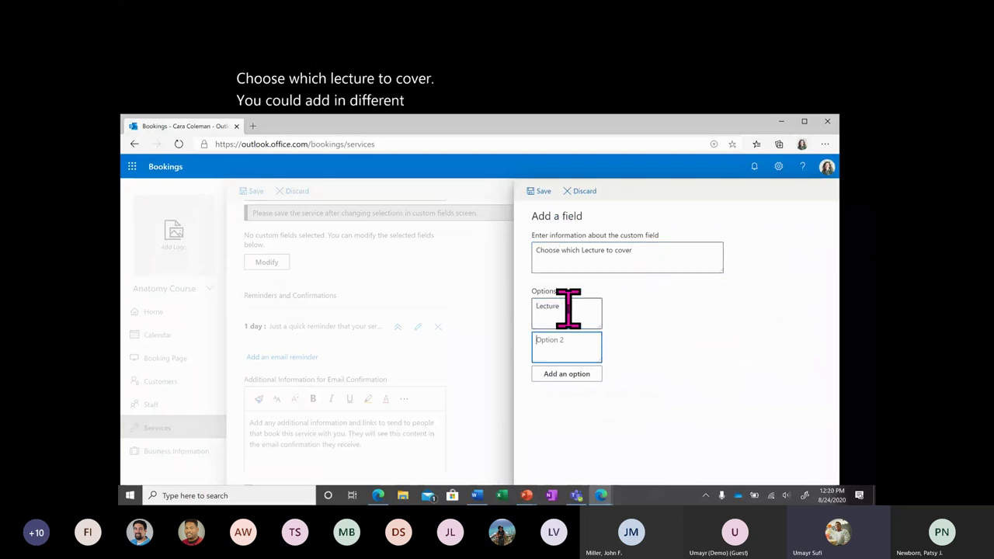
text( 1)
click(563, 346)
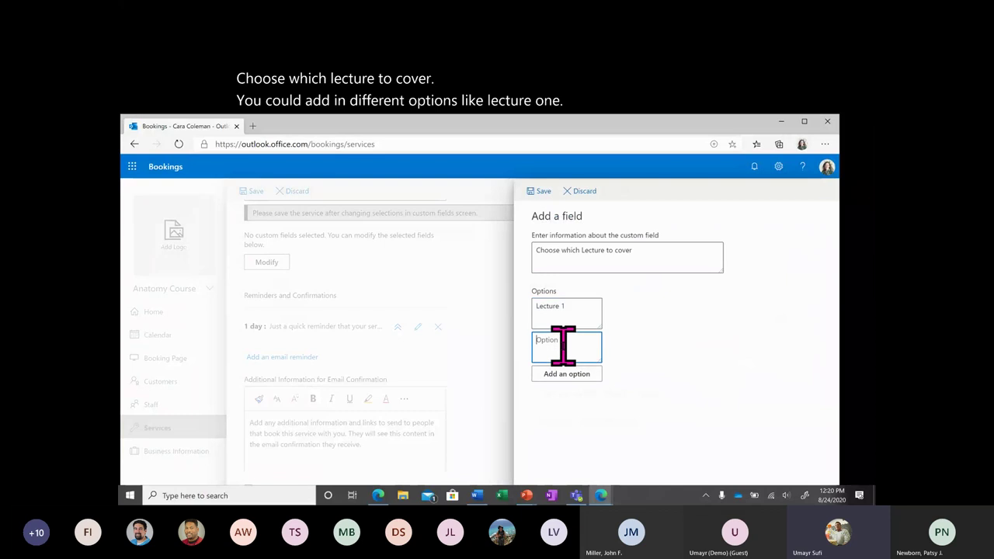
text(Lecture)
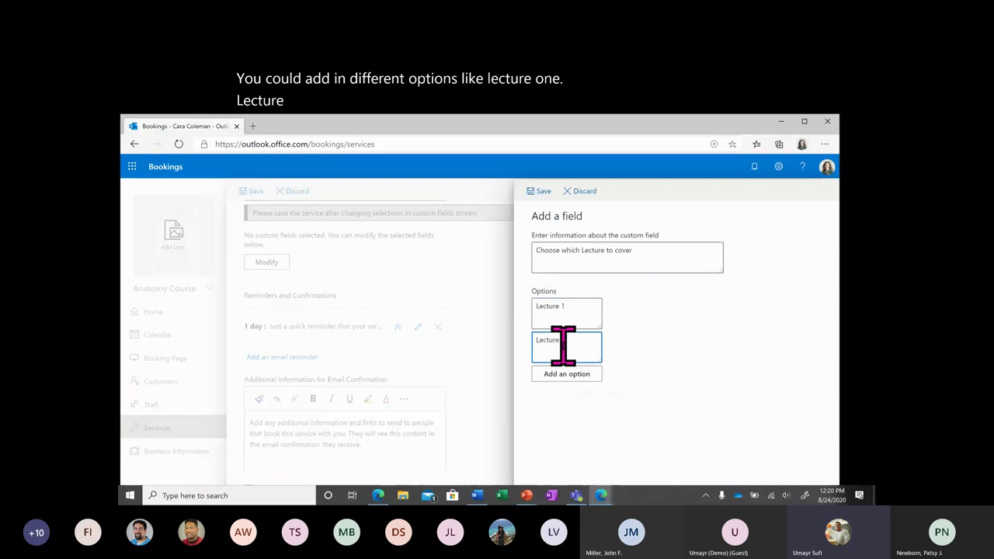
text( 2)
click(567, 374)
click(591, 378)
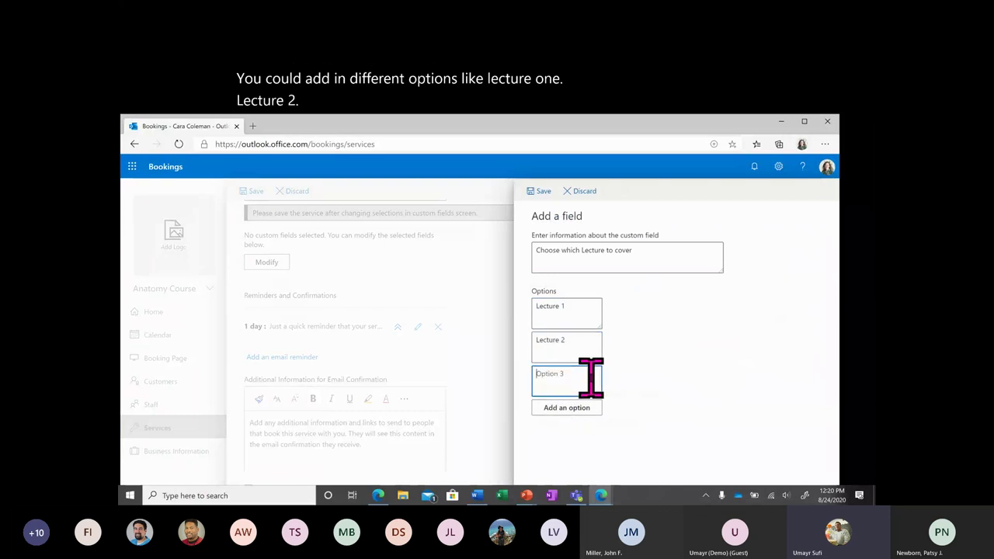
text(Lecture 2)
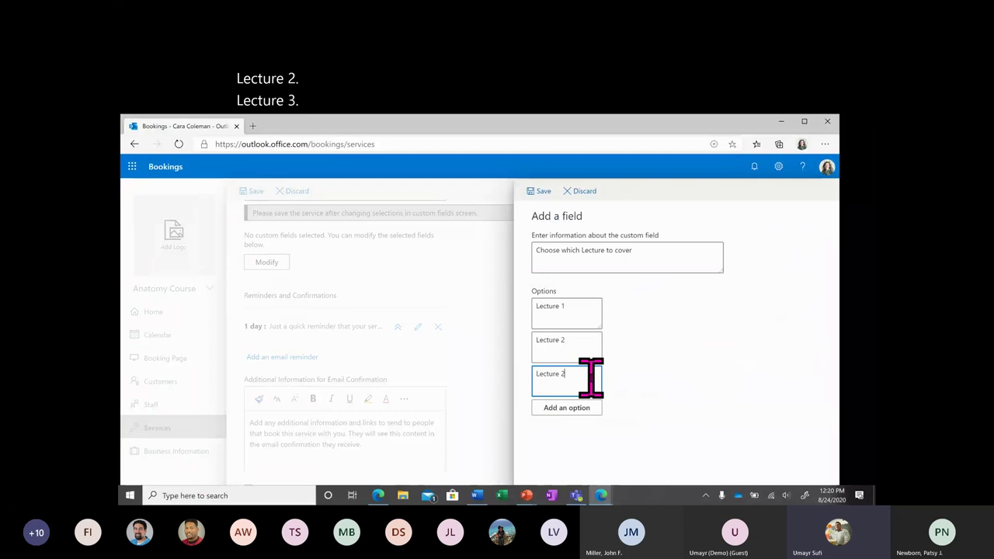
click(610, 388)
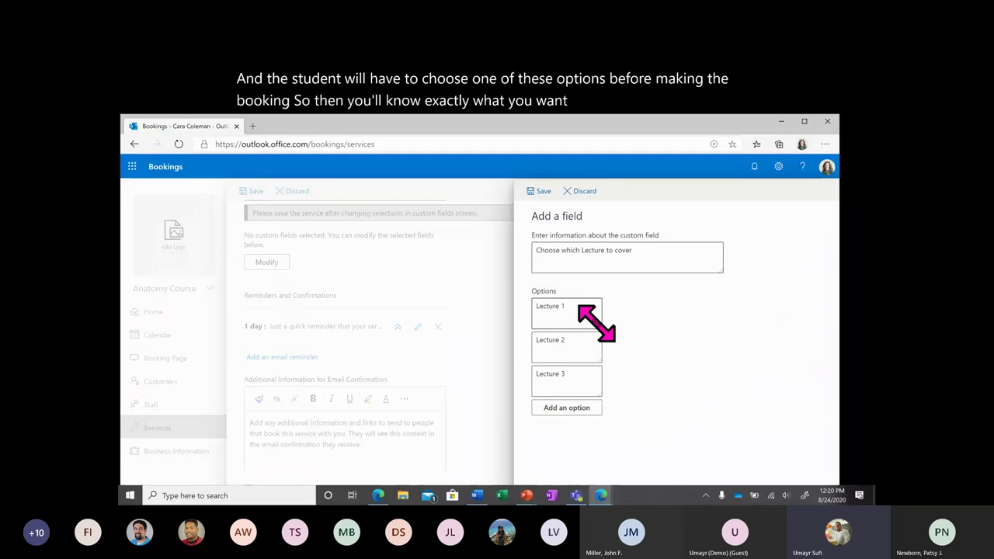
click(541, 194)
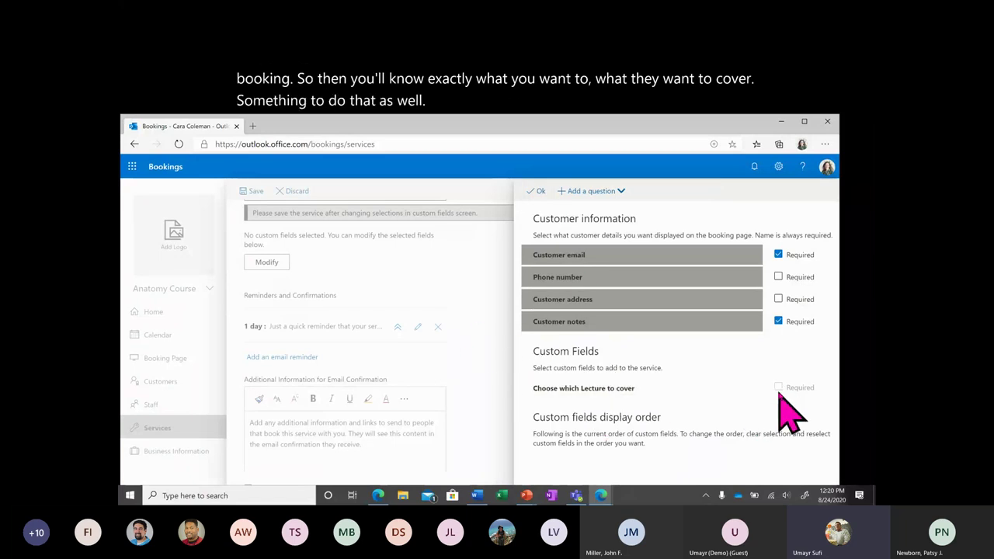
Make the lecture question required, drop phone and address, require email, and confirm with Ok.
click(742, 390)
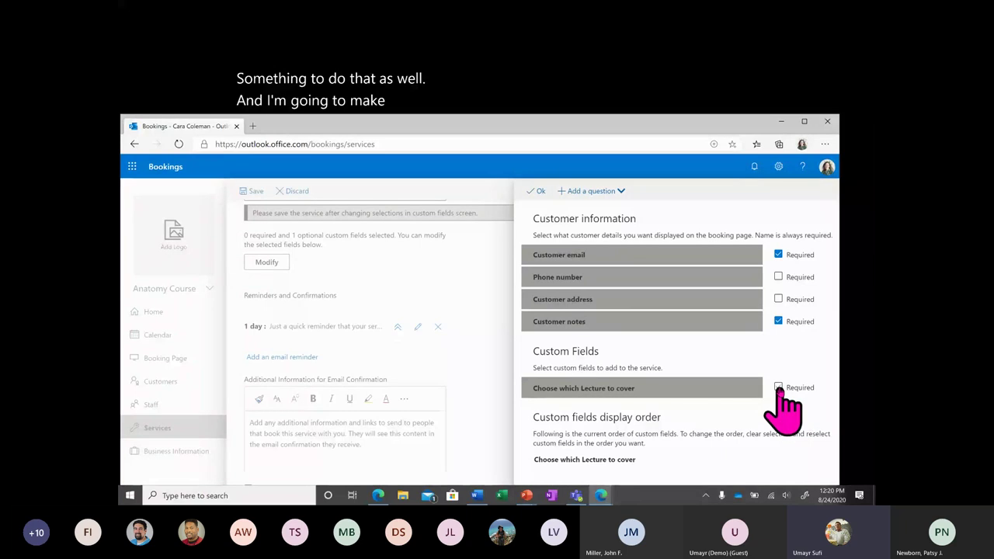
click(778, 386)
click(683, 301)
click(688, 258)
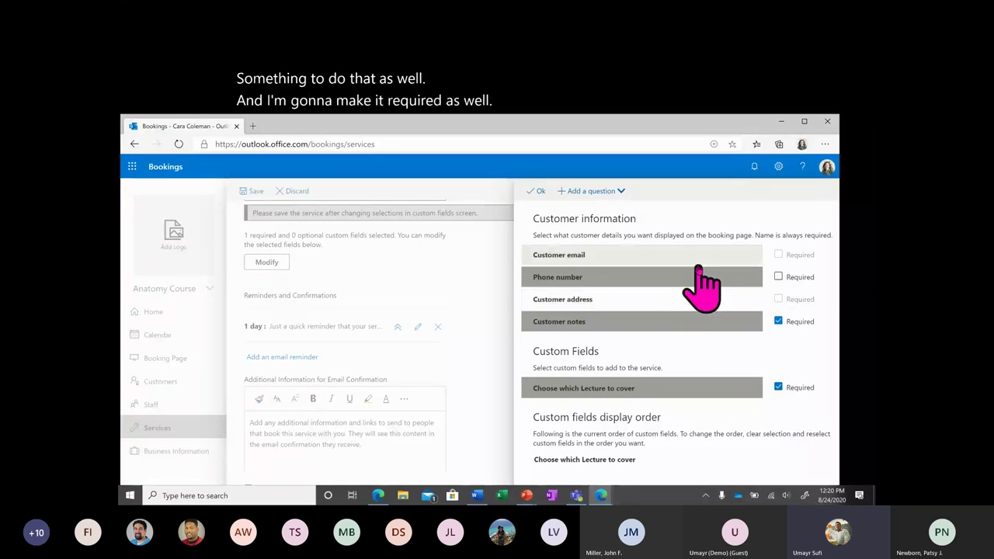
click(688, 257)
click(686, 276)
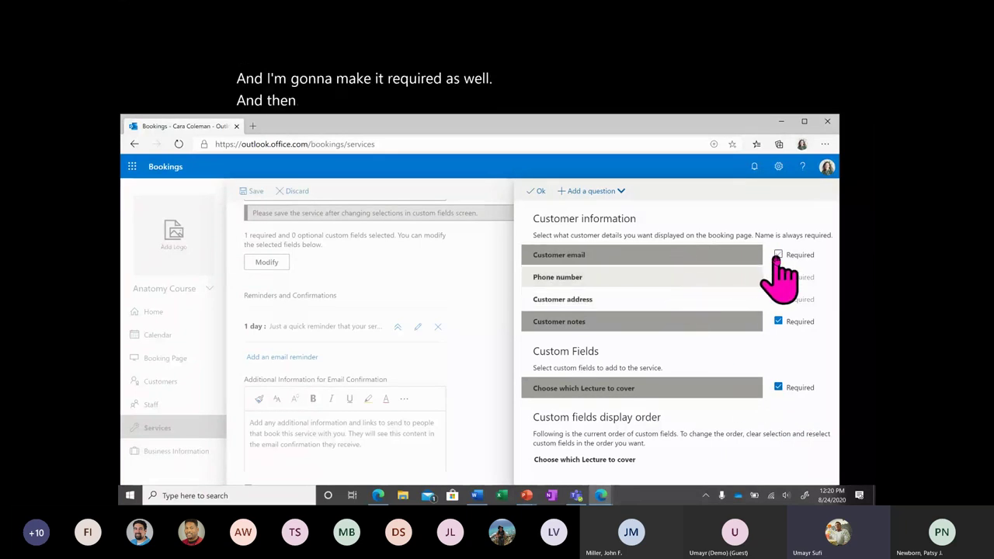
click(778, 255)
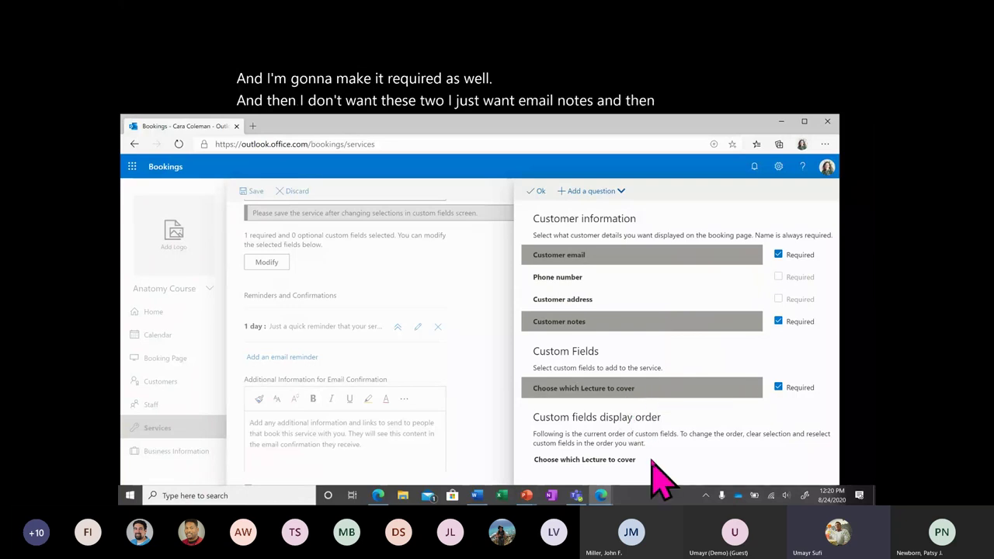
click(536, 192)
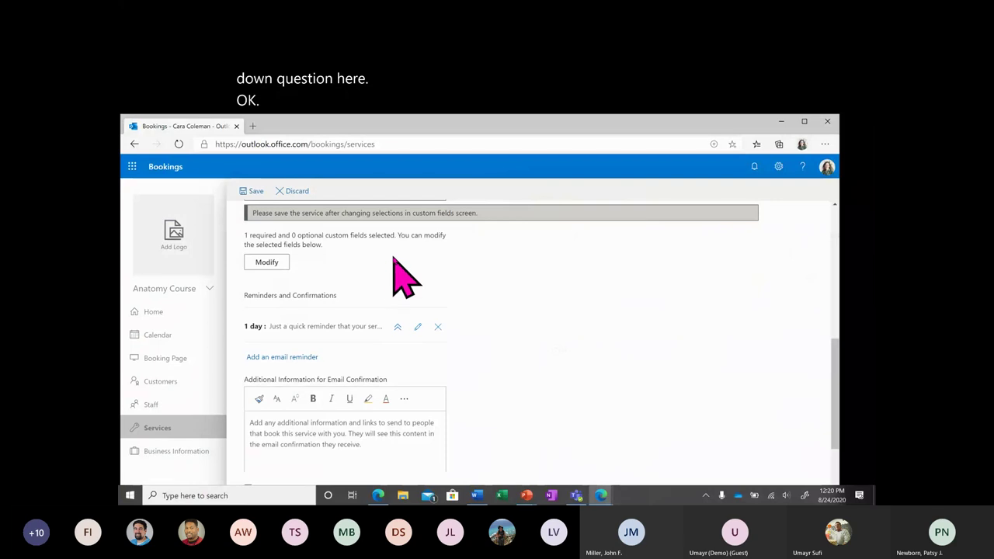
Edit the 1-day reminder to say the office hour is coming up and to have materials ready, then save.
scroll(396, 264, up, 1)
scroll(376, 341, down, 2)
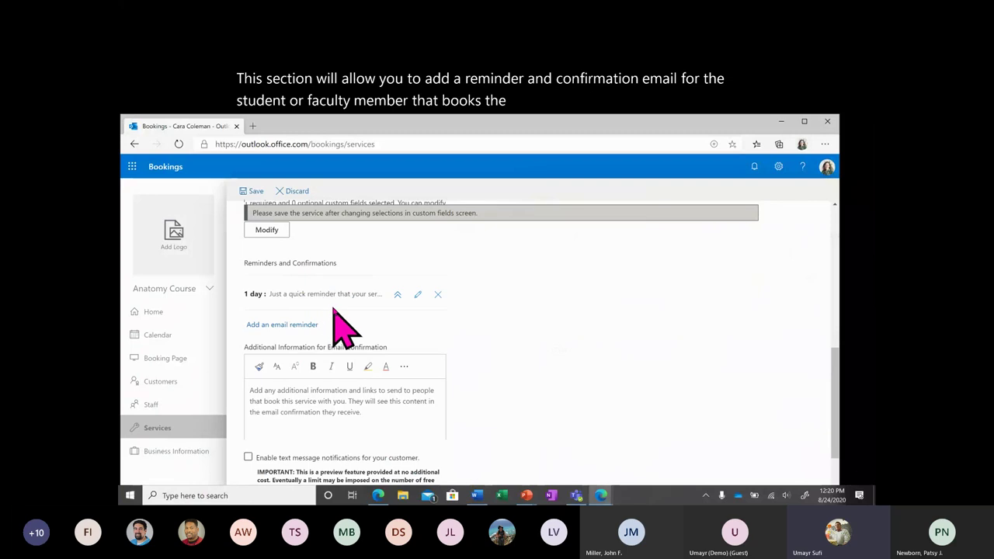
click(396, 295)
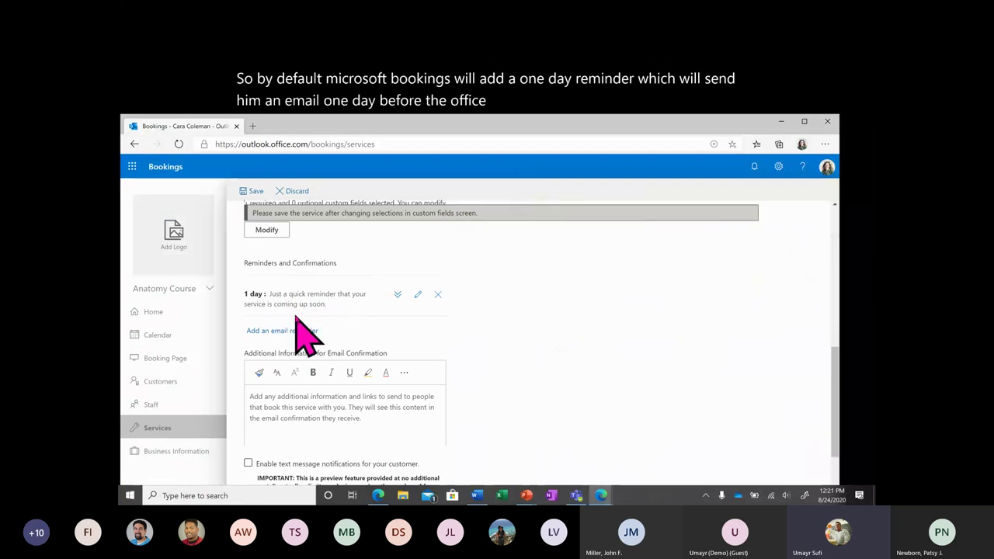
click(418, 295)
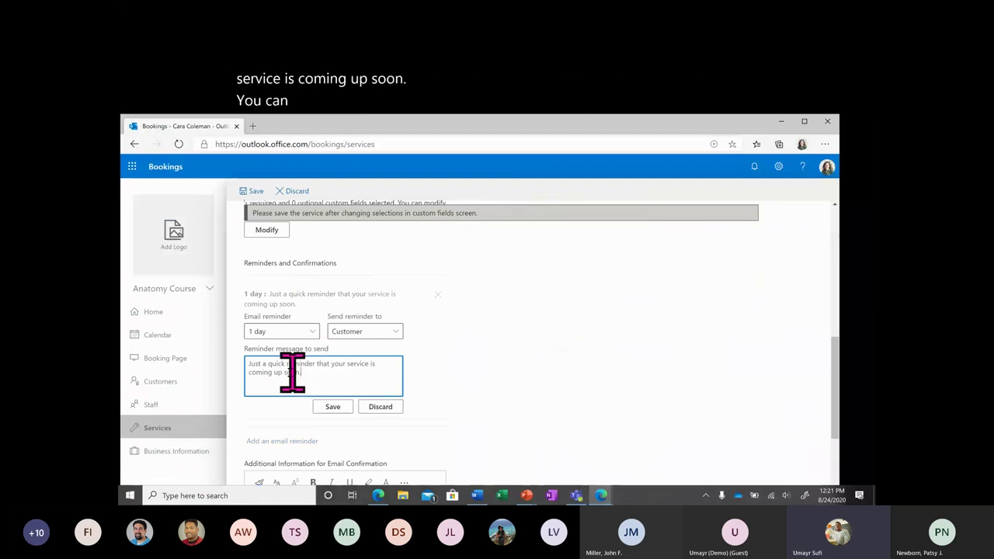
drag(302, 373, 320, 363)
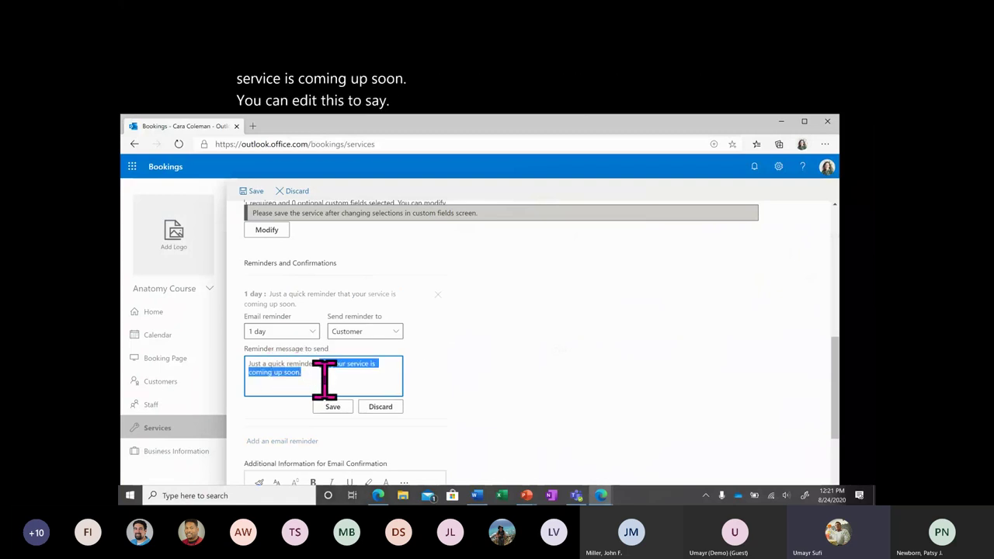
text(that your office h)
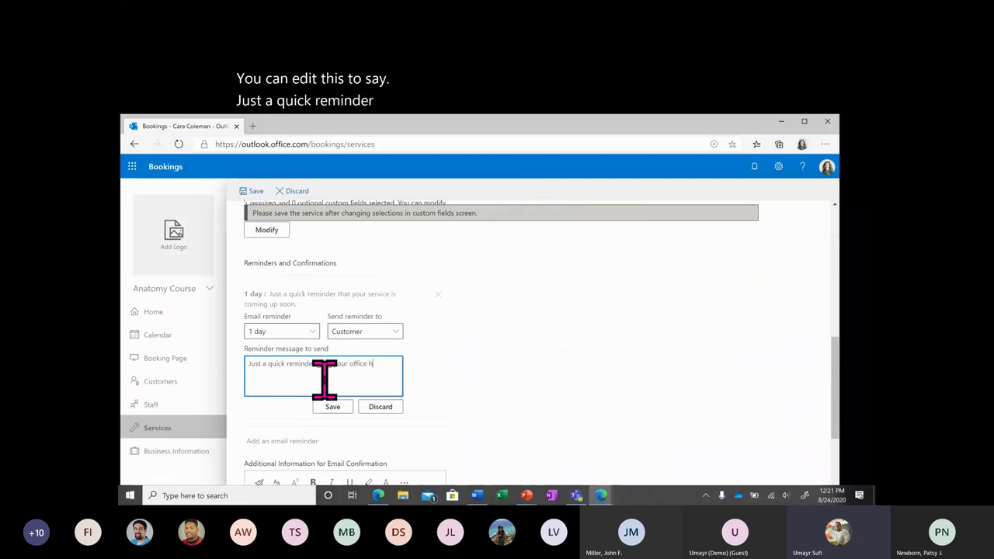
text(our is coming up so)
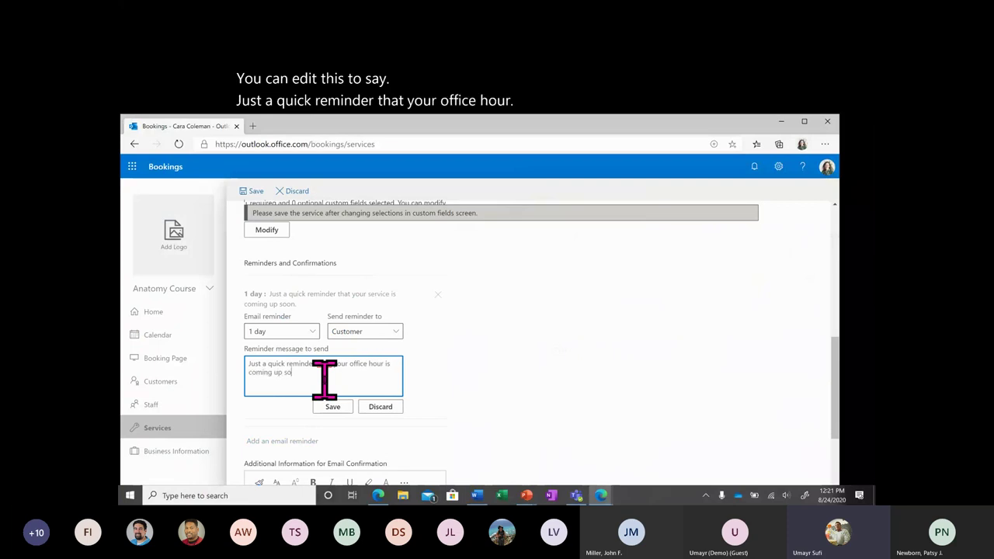
text(on. Please)
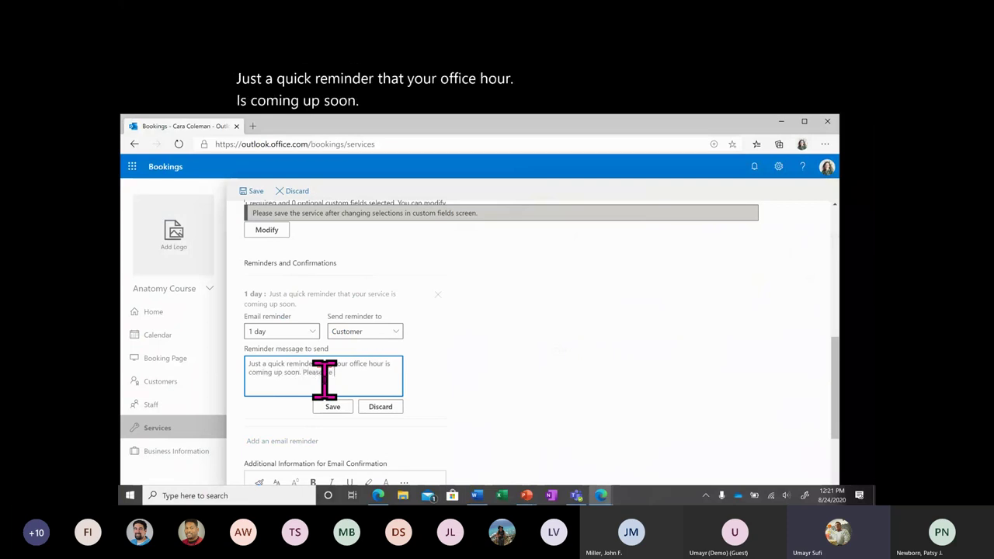
text( be sure to have your ma)
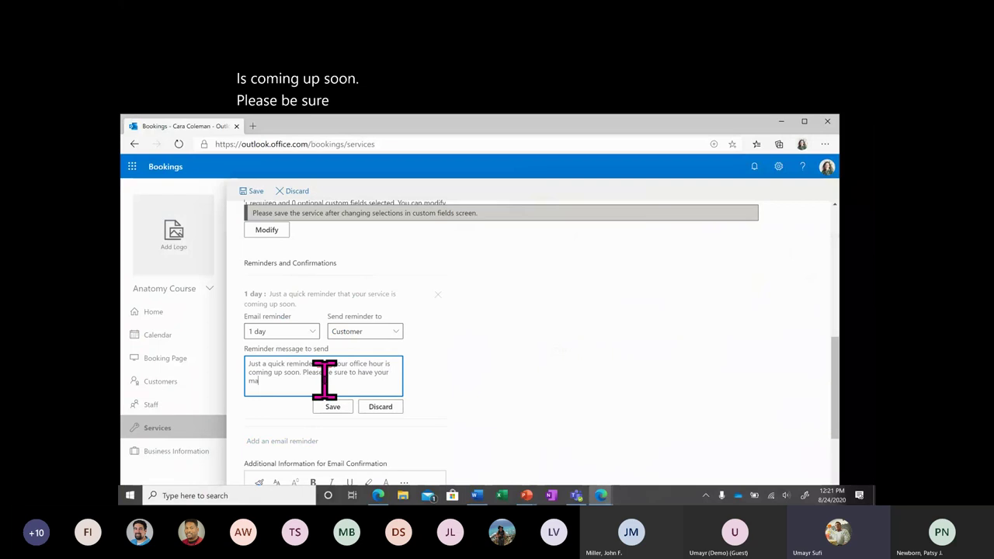
text(terials t)
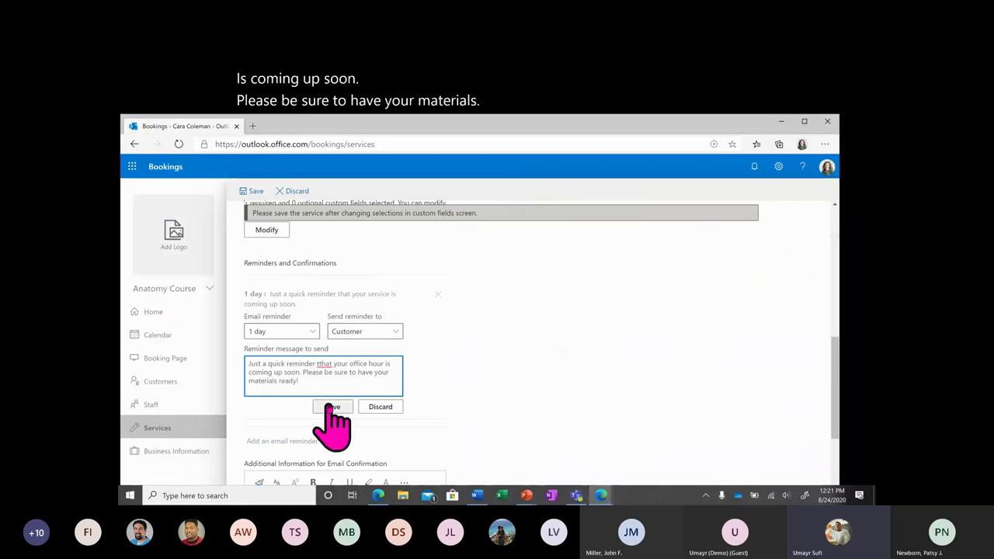
click(331, 405)
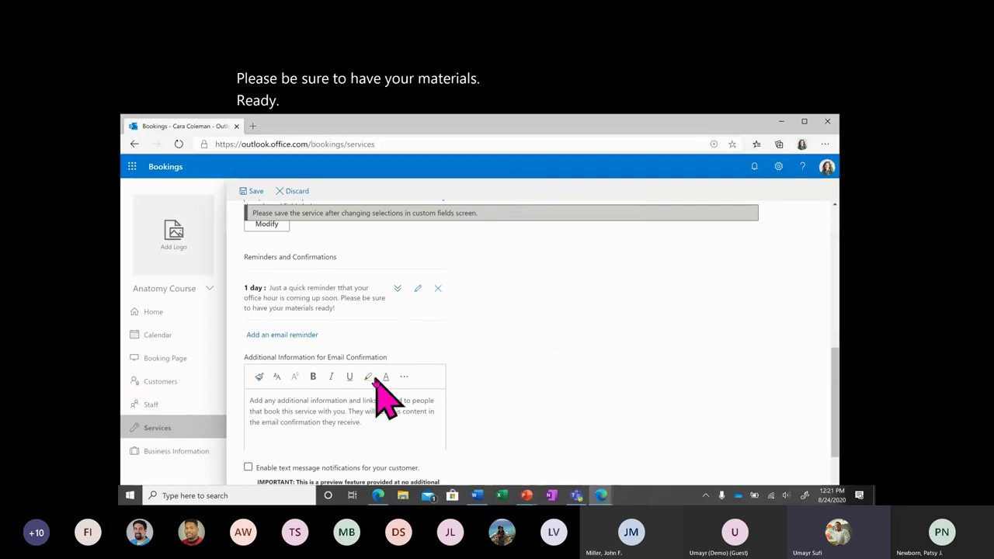
scroll(382, 392, up, 1)
Add a 2-hour reminder to all attendees reading 'Reminder that your Office is coming up in 2 hours!' and save.
click(306, 386)
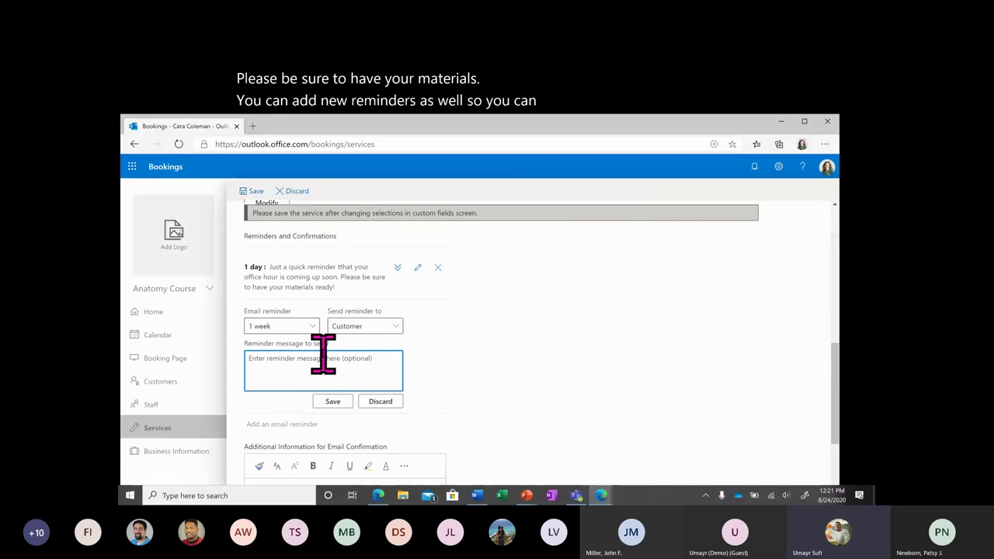
click(309, 326)
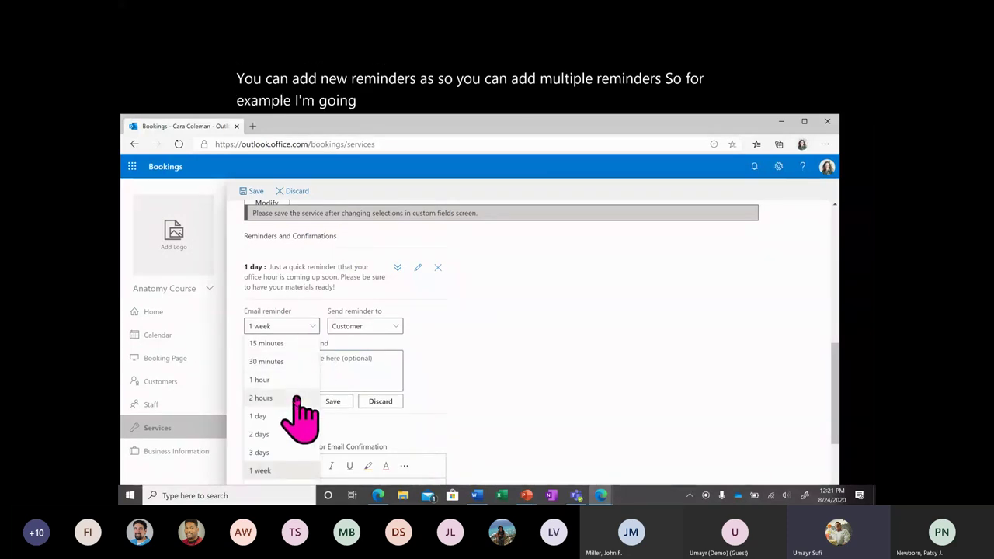
click(295, 398)
click(373, 326)
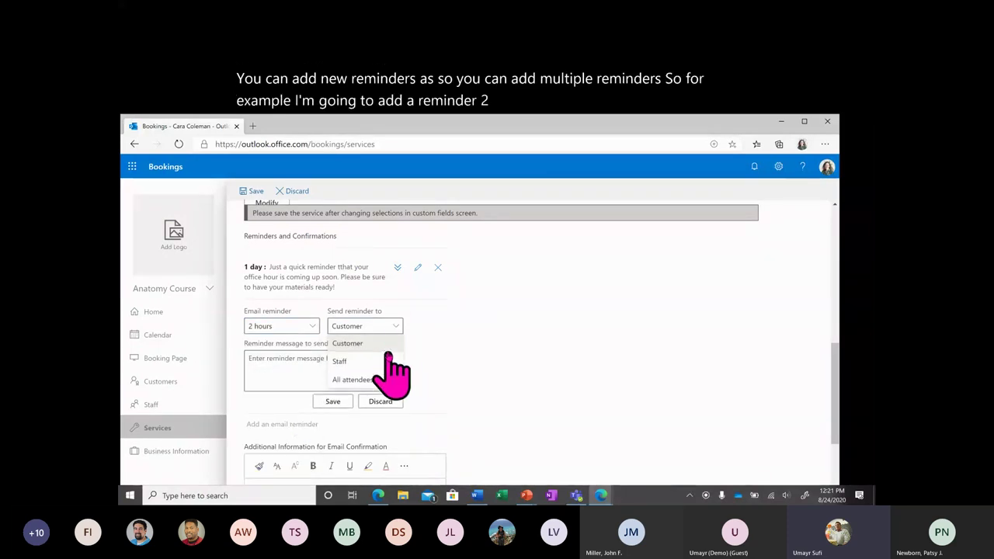
click(363, 381)
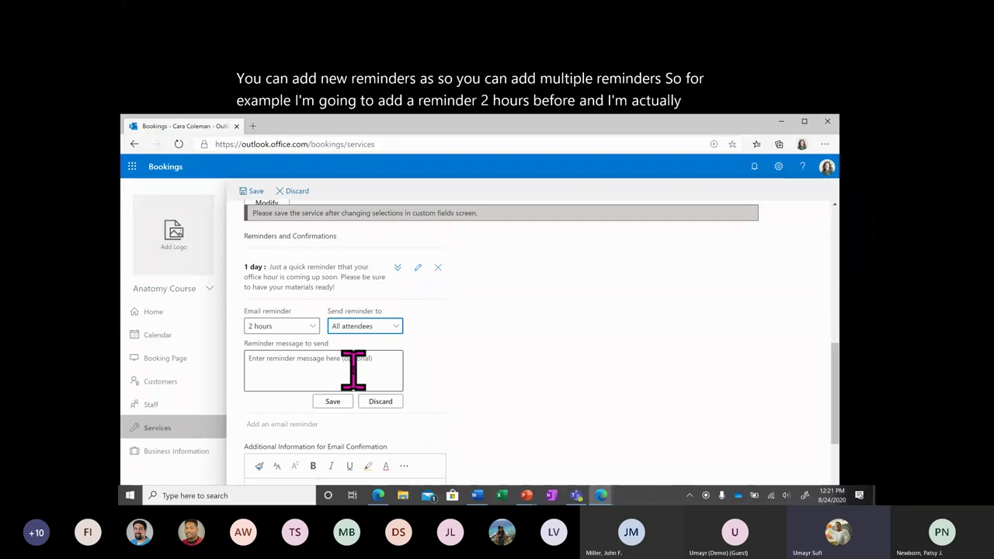
click(354, 371)
text(Rem)
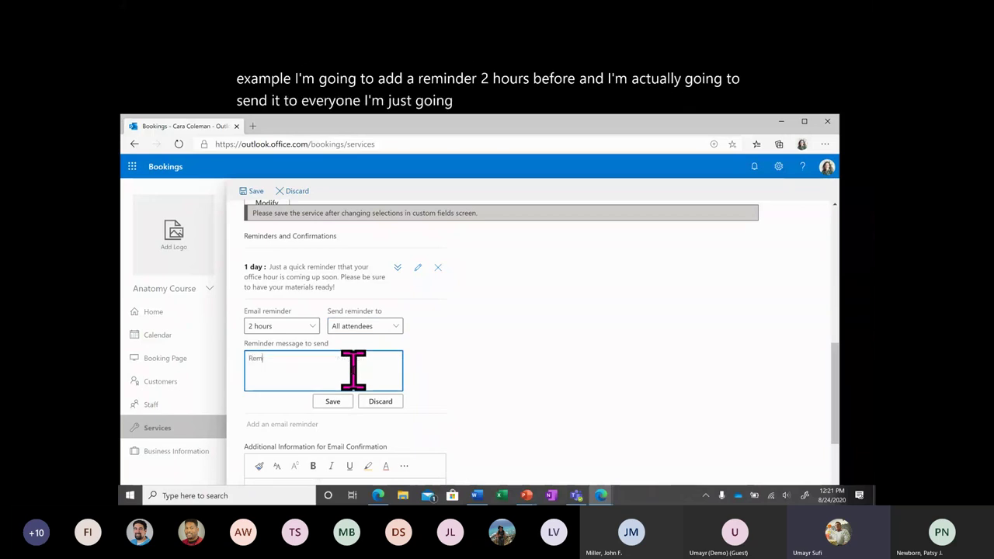
text(inder that your O)
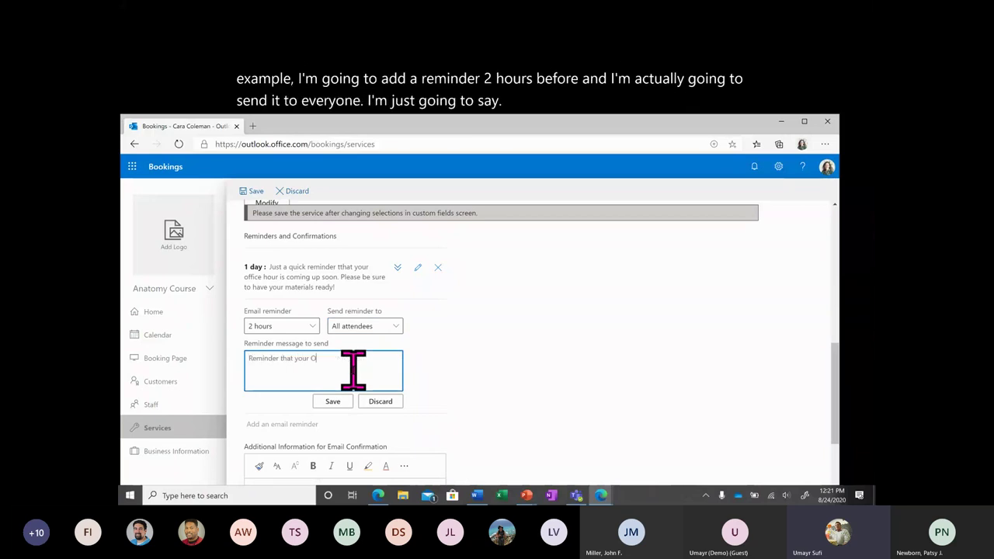
text(ffice is coming up )
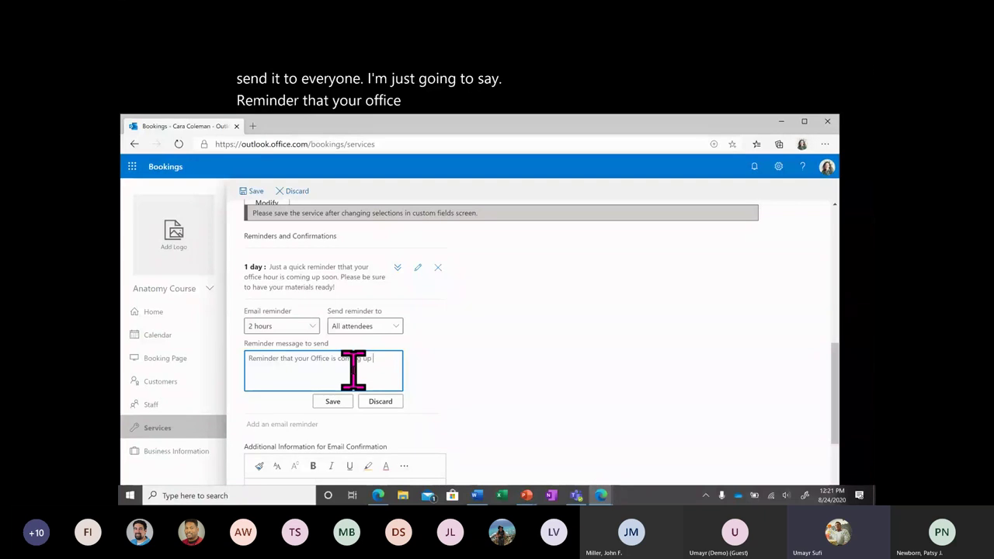
text(in 2 hours!)
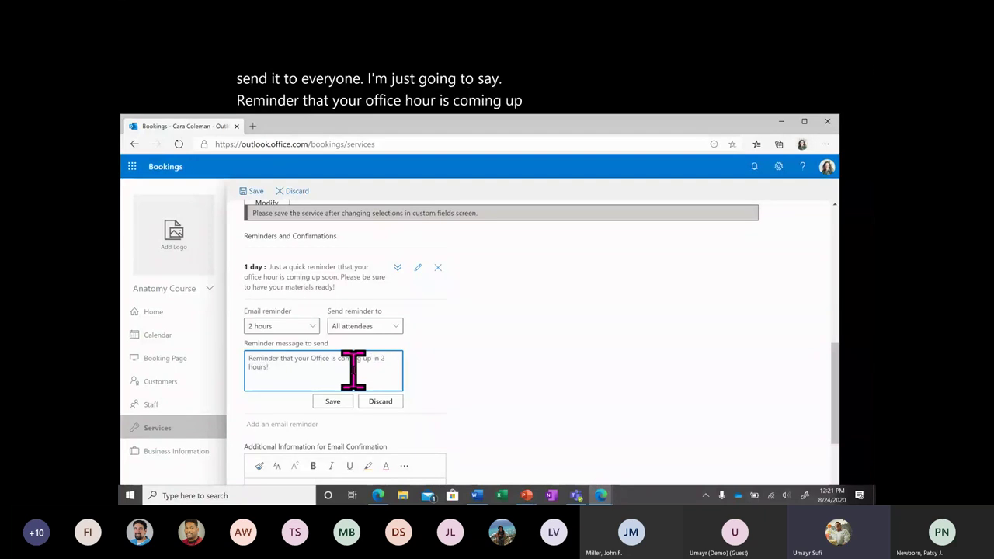
click(332, 402)
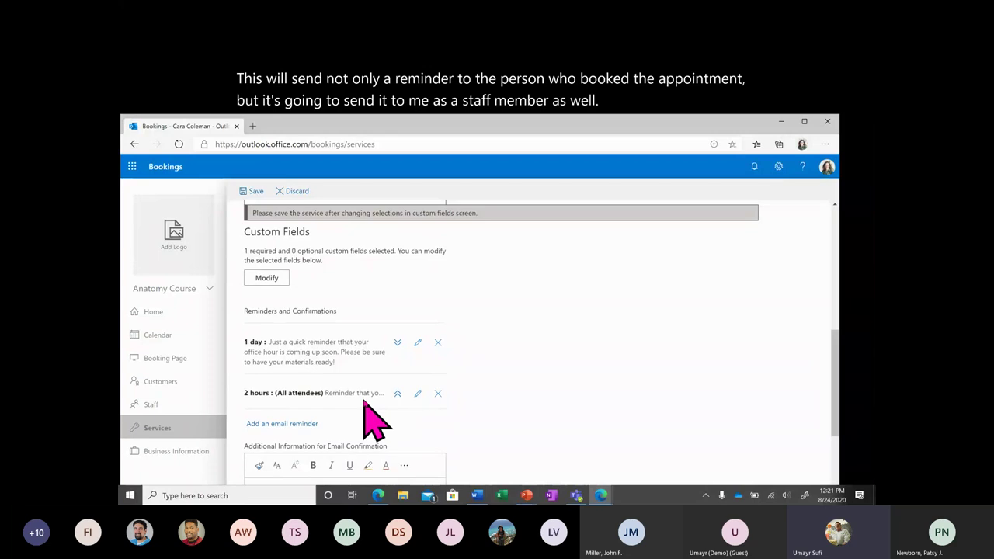
scroll(369, 423, down, 3)
Write the confirmation note thanking bookers and asking them to log in to Canvas for the Office Hour Pack.
click(387, 370)
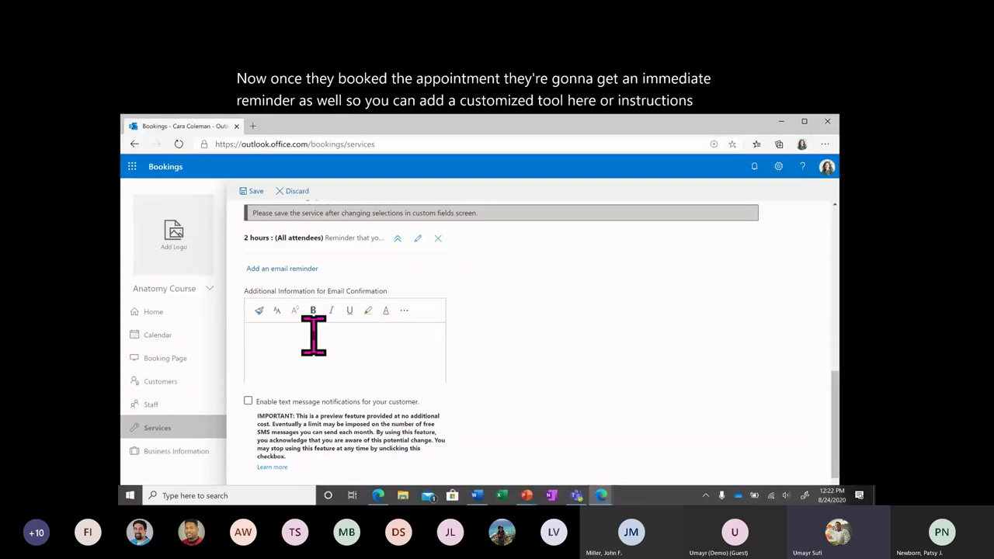
text(Thank you )
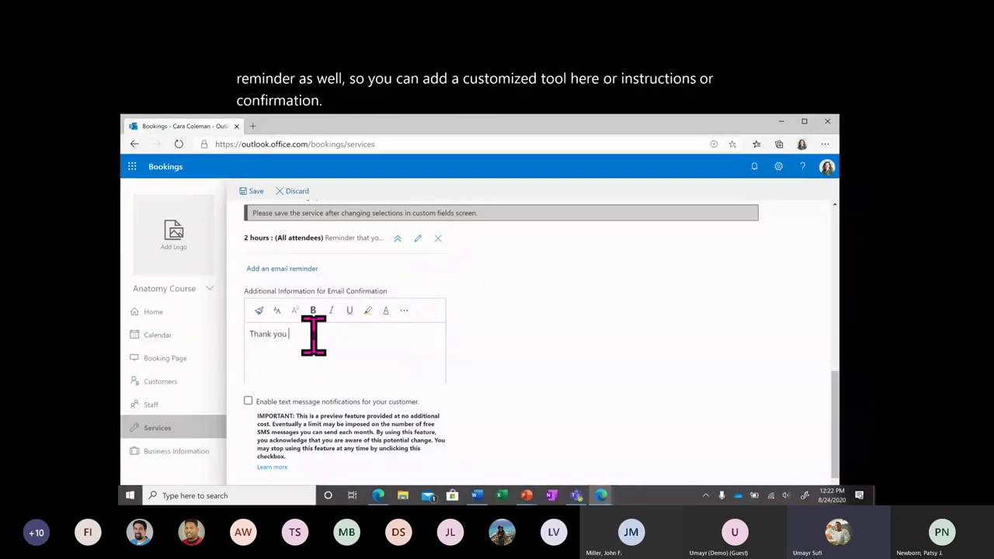
text(for booking with)
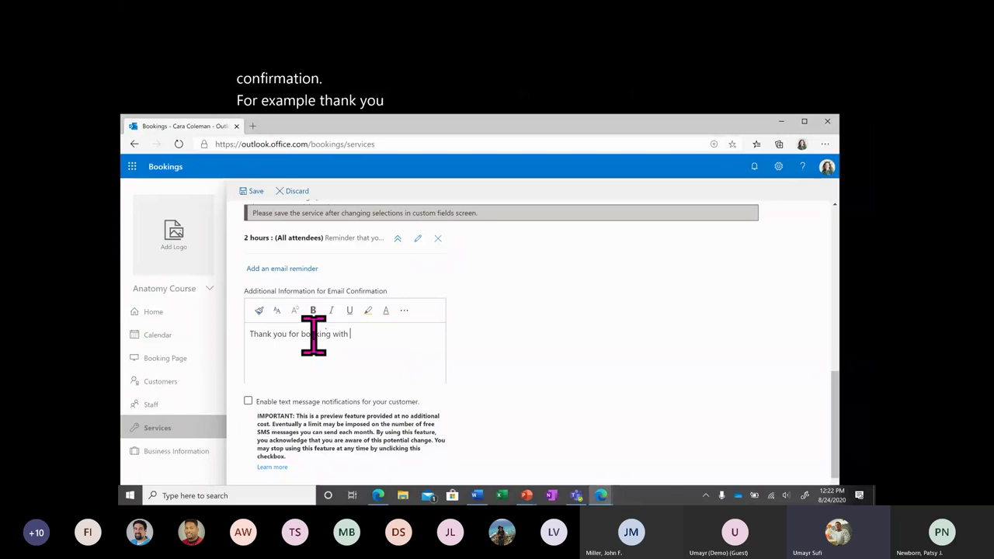
text( Mr. Umayr! Ple)
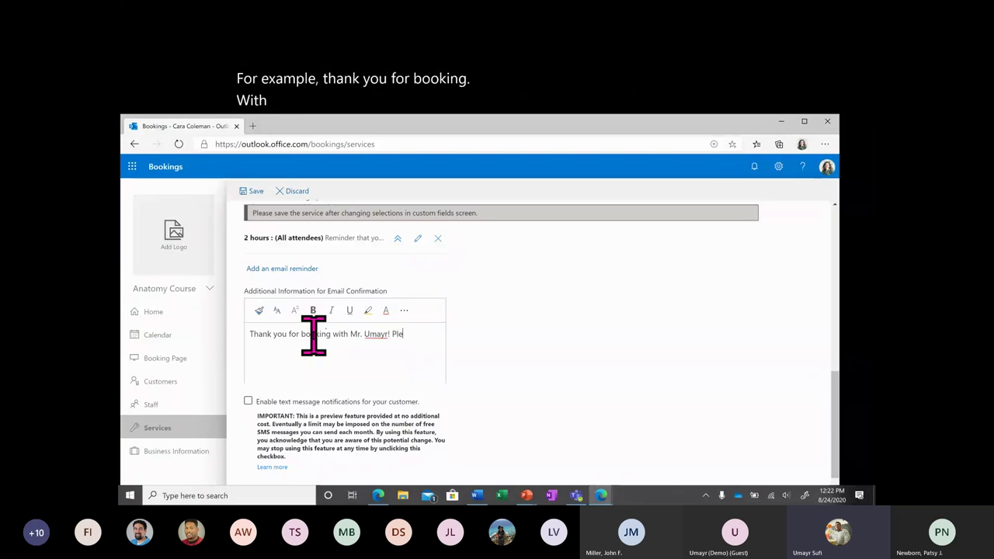
text(ase login to C)
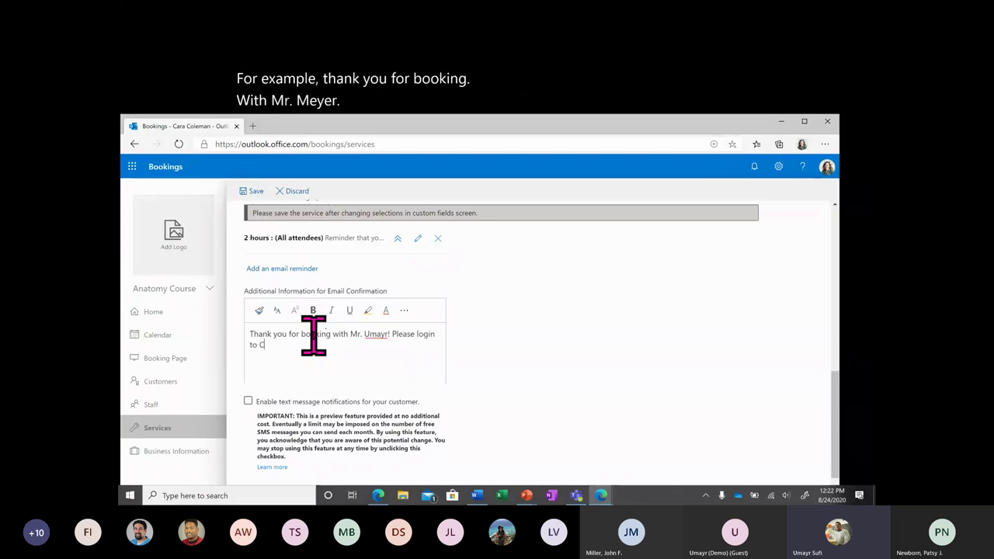
text(anvas, an)
text(d downloa)
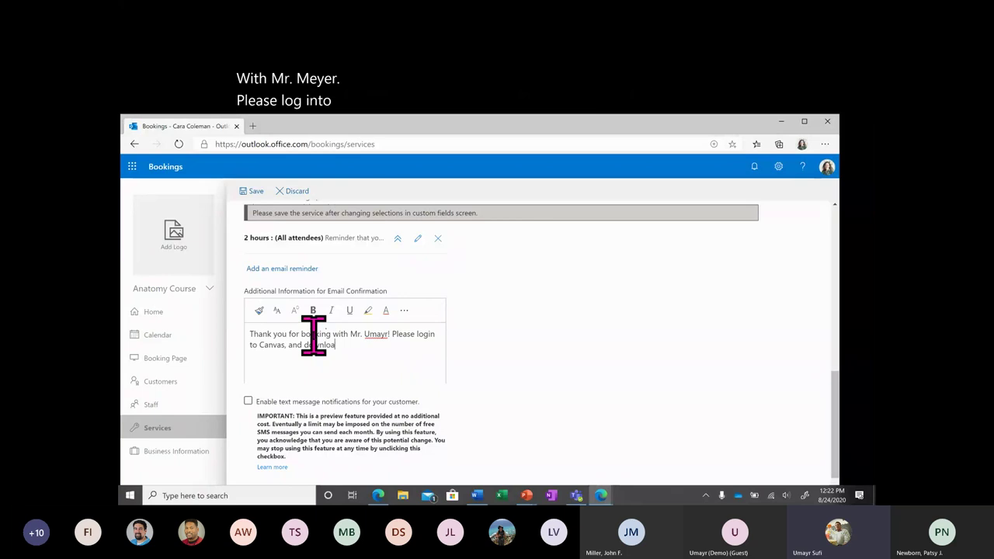
text(d the Office Hour )
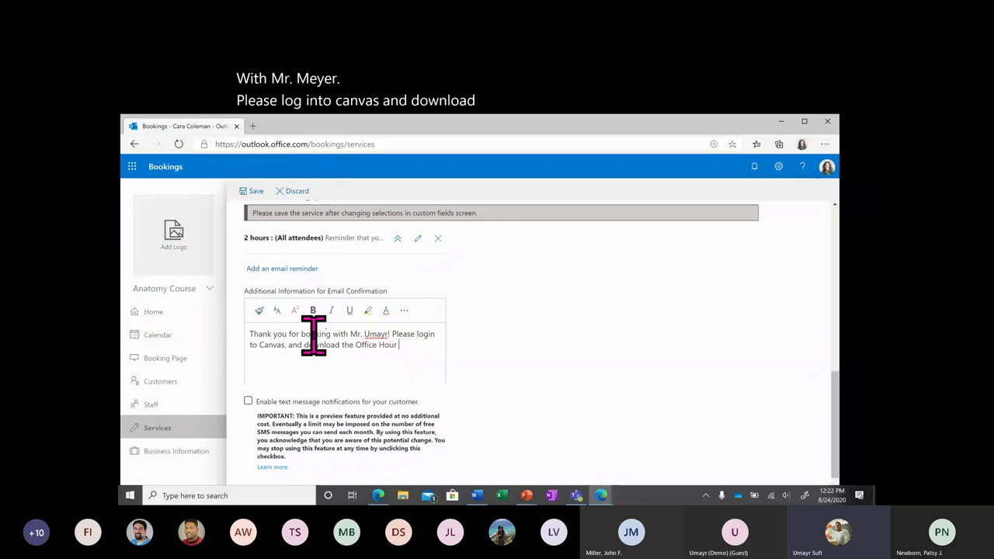
text(Pack before attending!)
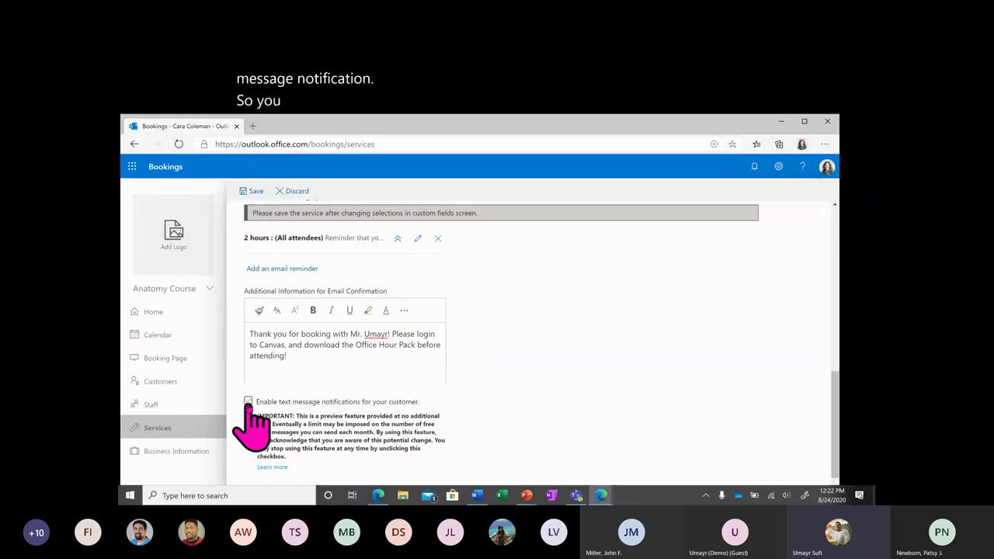
Tick 'Enable text message notifications for your customer' and scroll toward the publishing options.
click(248, 401)
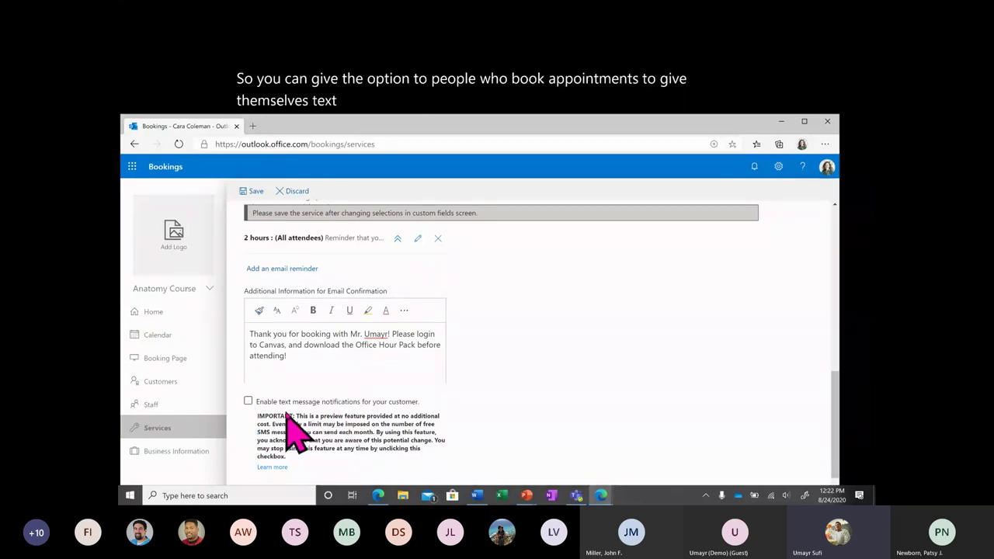
scroll(304, 422, down, 2)
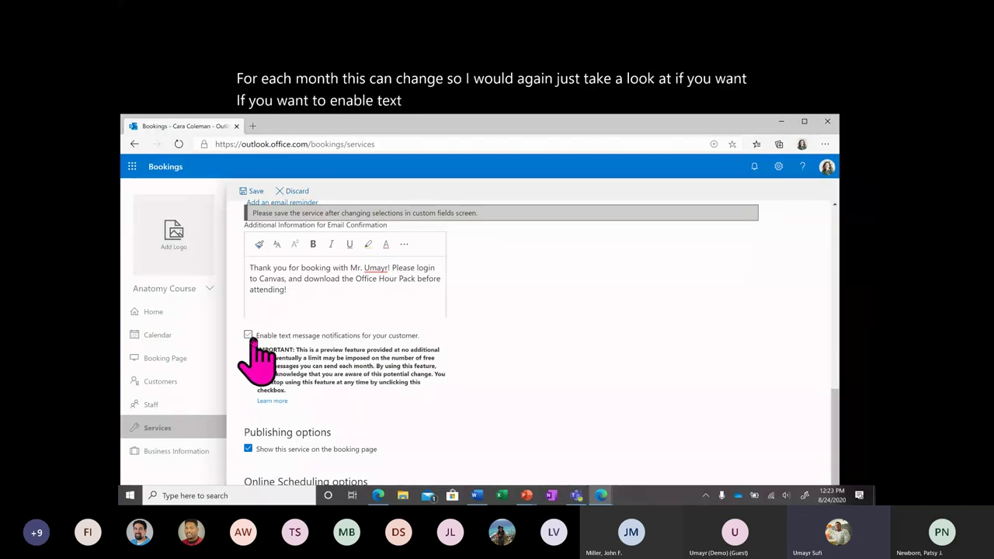
scroll(347, 416, down, 3)
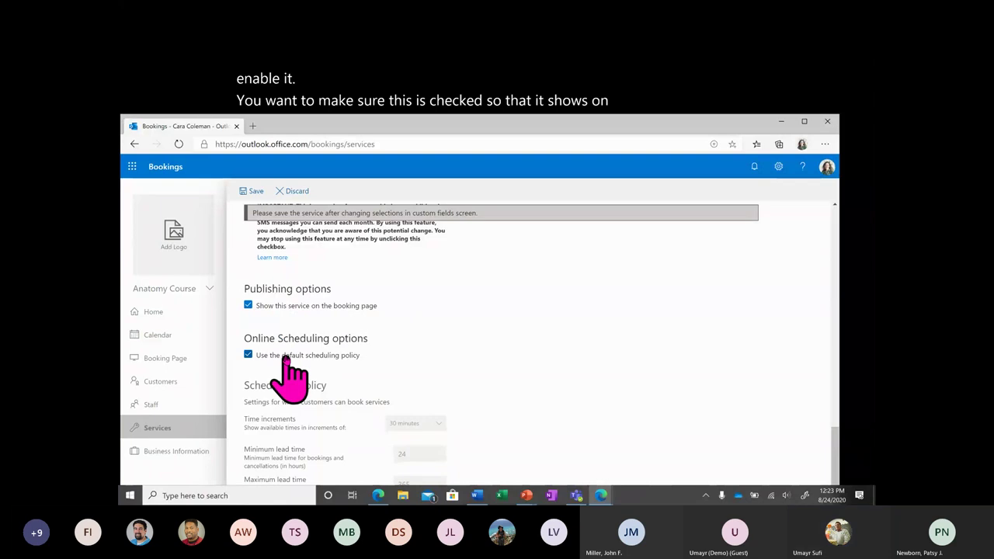
scroll(283, 357, down, 1)
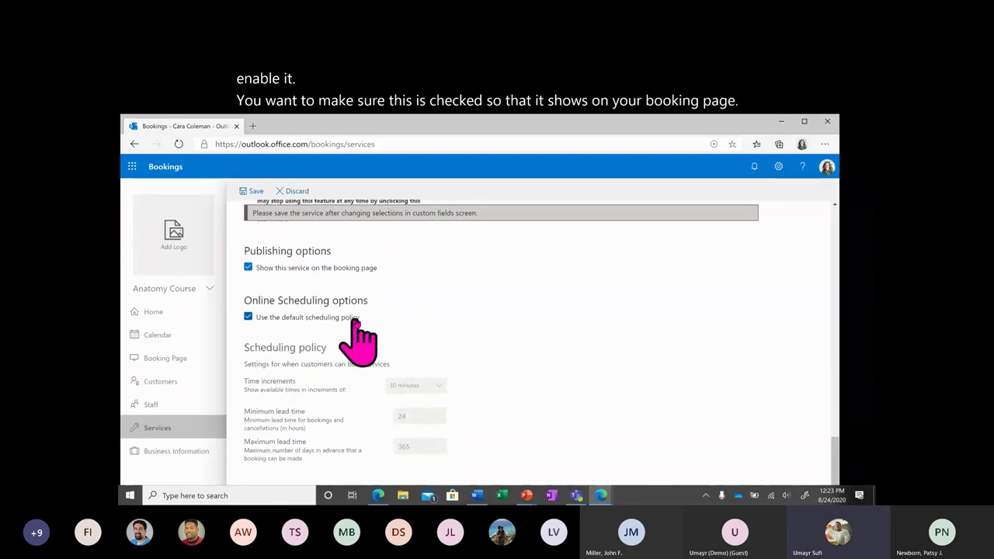
scroll(368, 319, down, 3)
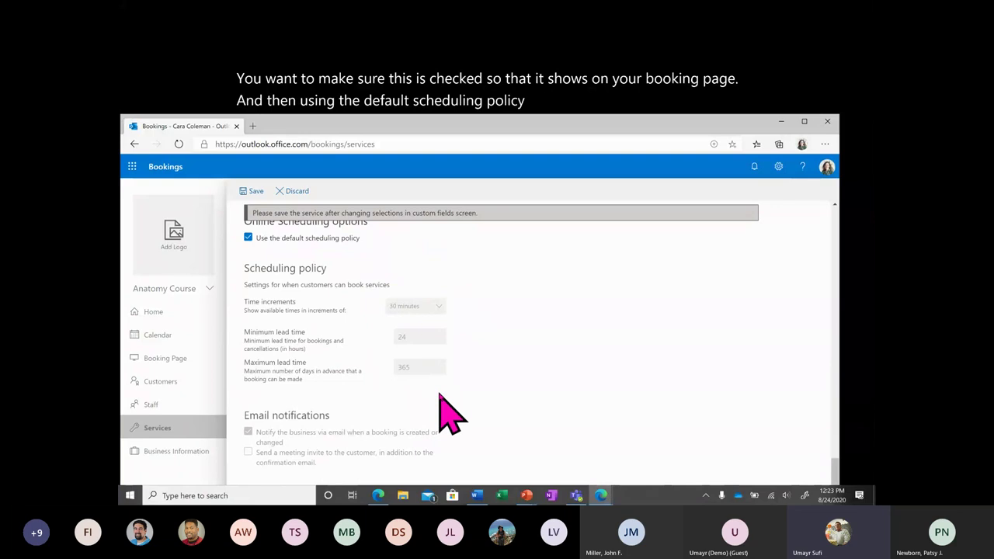
scroll(449, 413, up, 1)
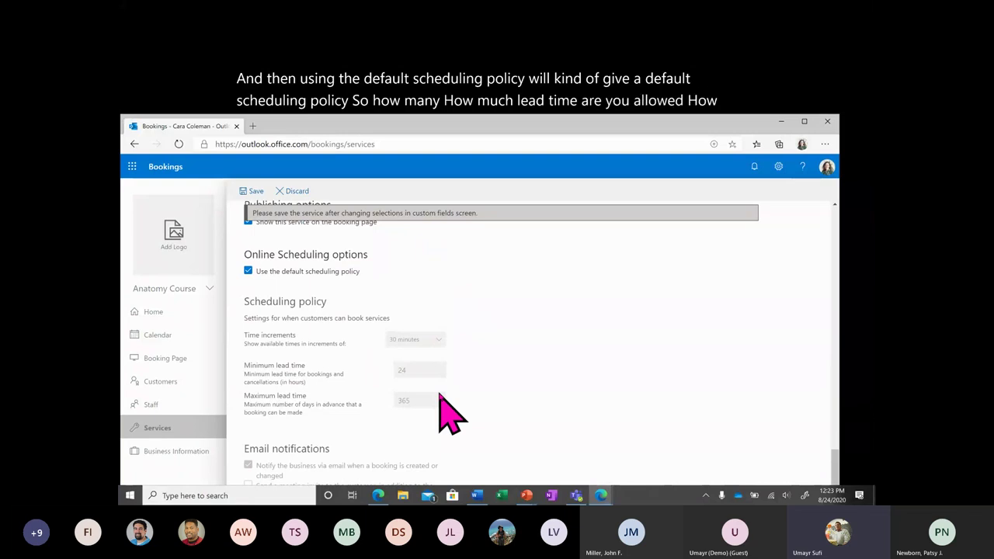
click(247, 271)
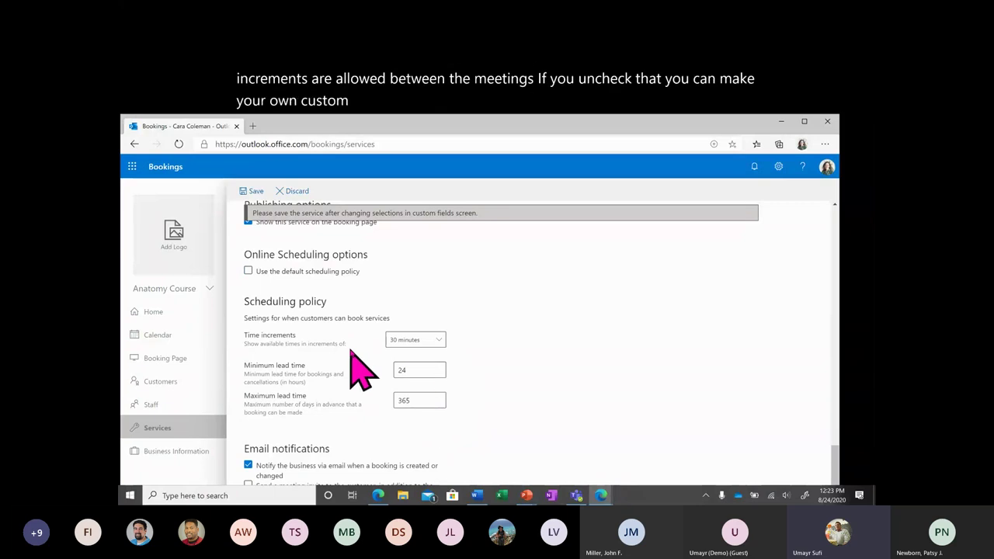
click(435, 340)
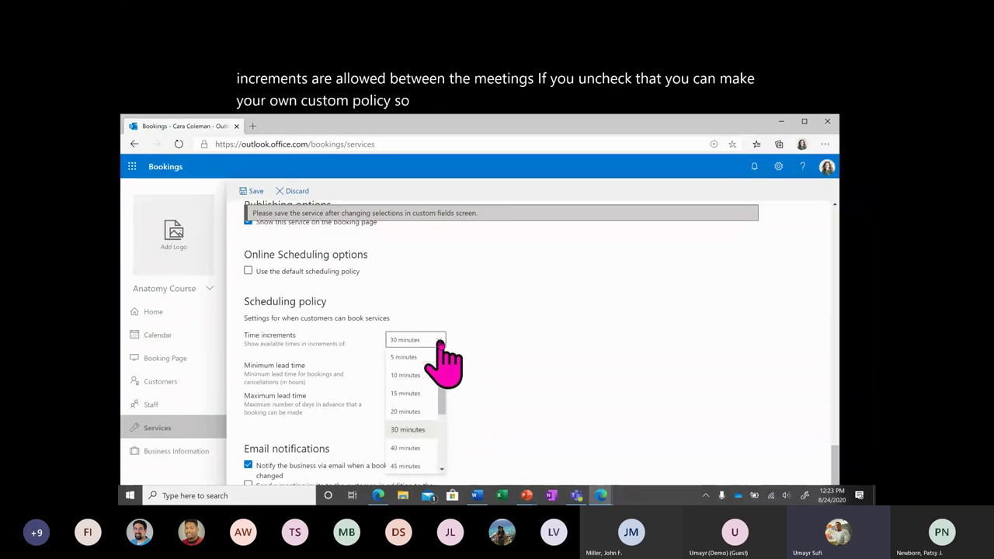
click(422, 431)
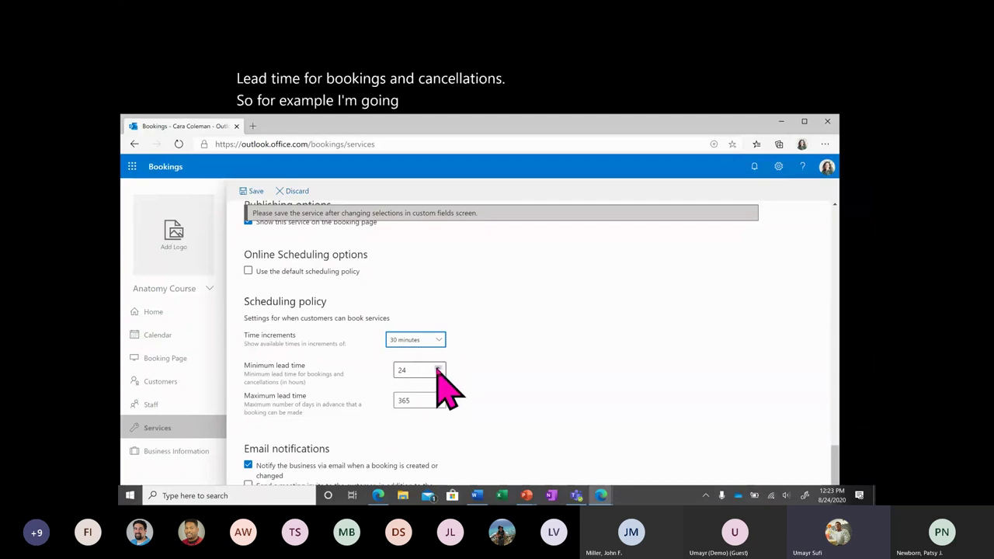
click(438, 368)
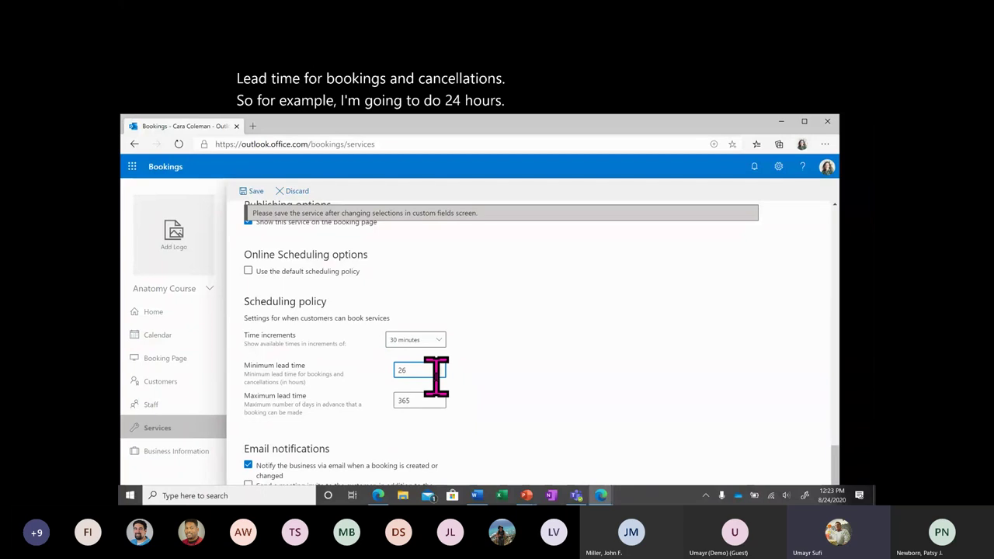
click(438, 373)
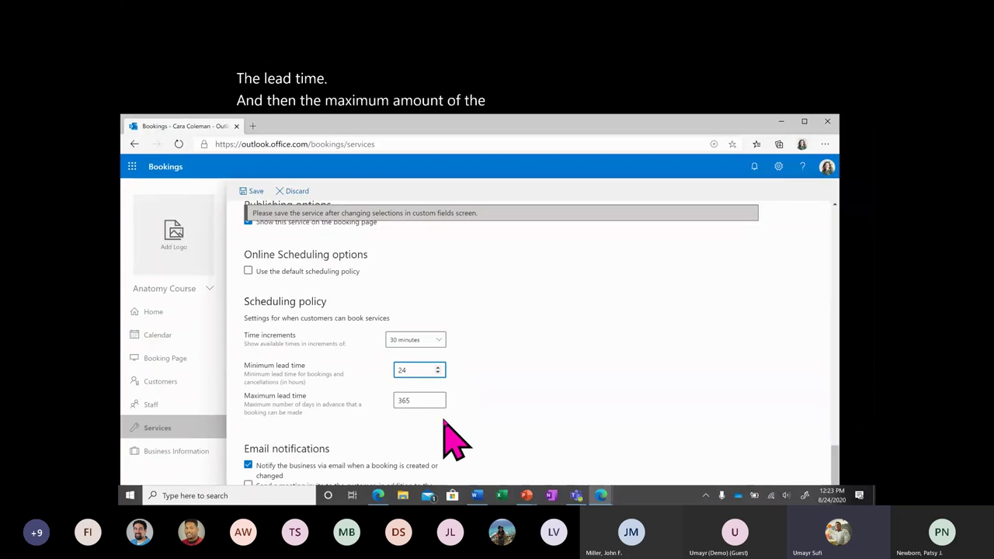
click(247, 271)
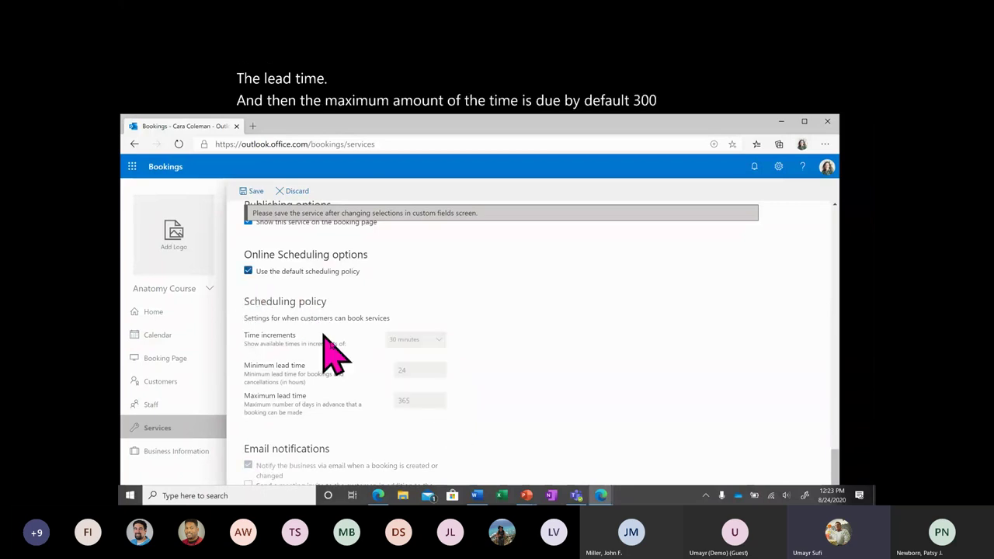
scroll(337, 352, down, 3)
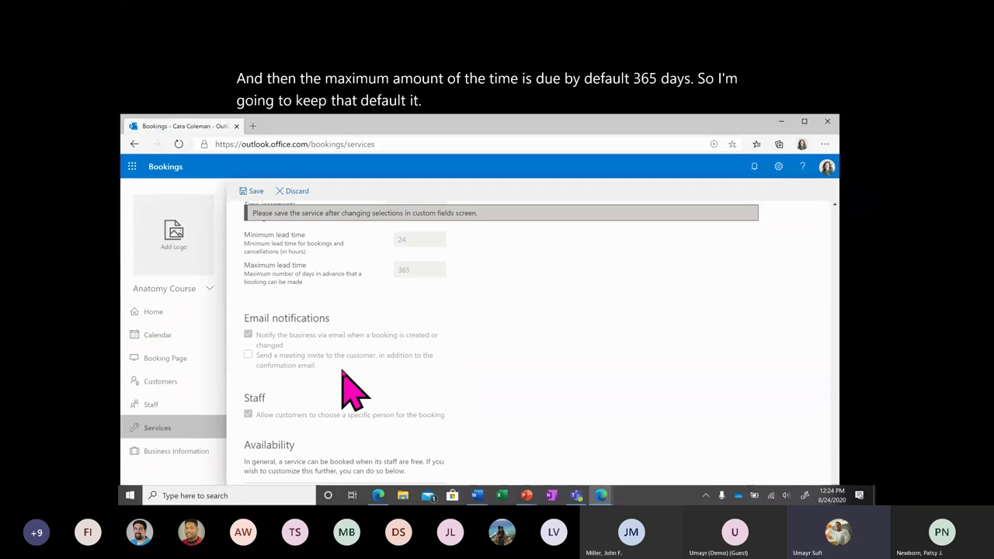
scroll(342, 371, up, 2)
scroll(342, 371, up, 1)
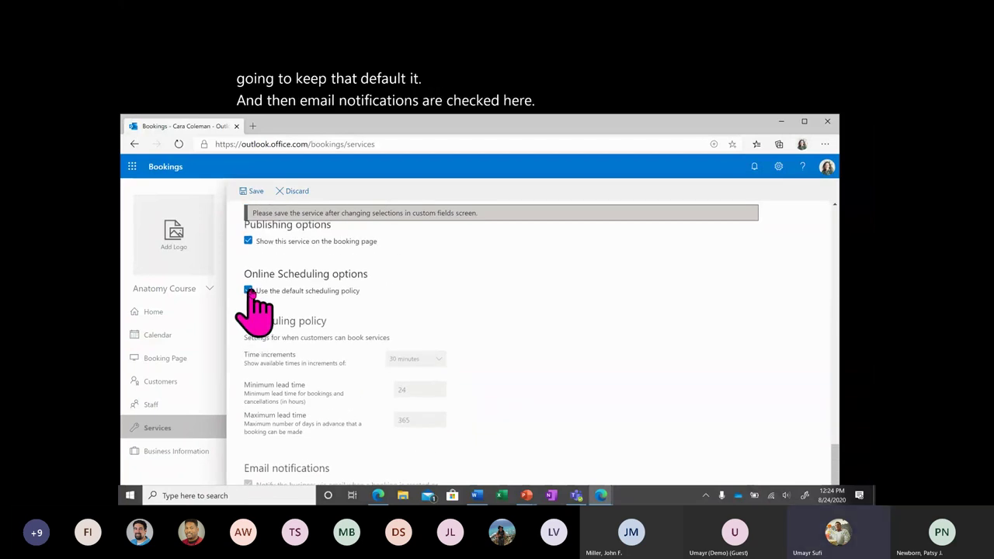
Uncheck 'Use the default scheduling policy' and bring the Availability section into view.
click(248, 291)
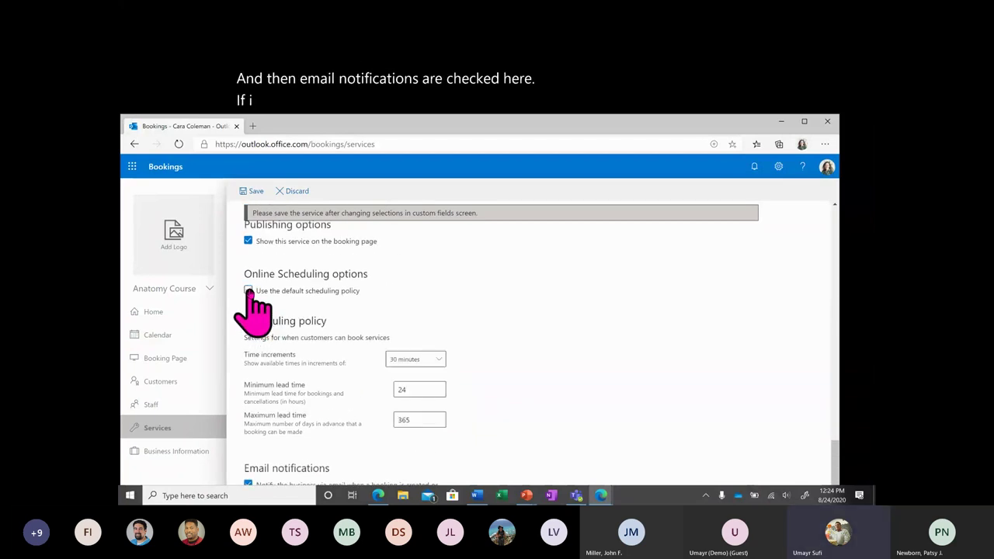
scroll(262, 377, down, 3)
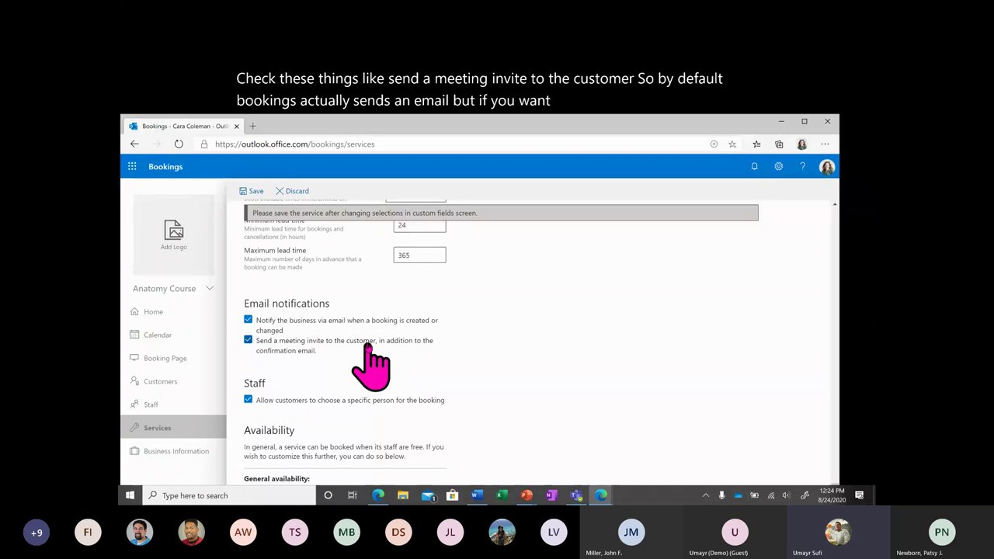
scroll(344, 355, down, 1)
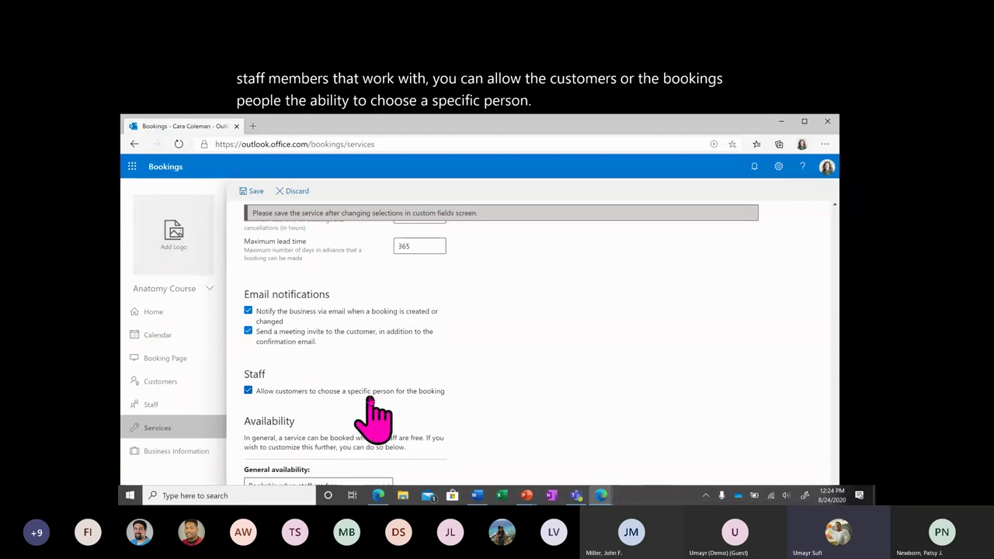
drag(491, 129, 490, 150)
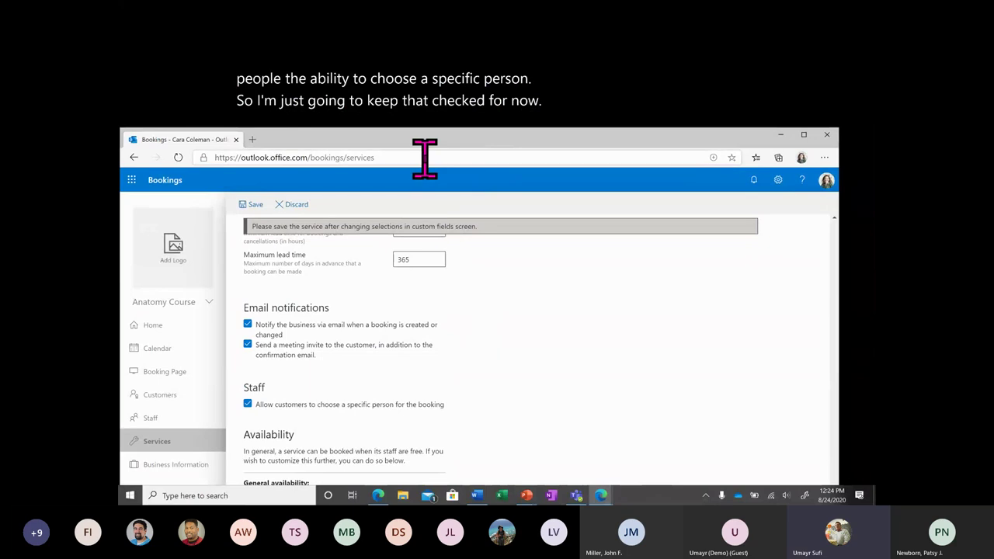
drag(441, 140, 439, 121)
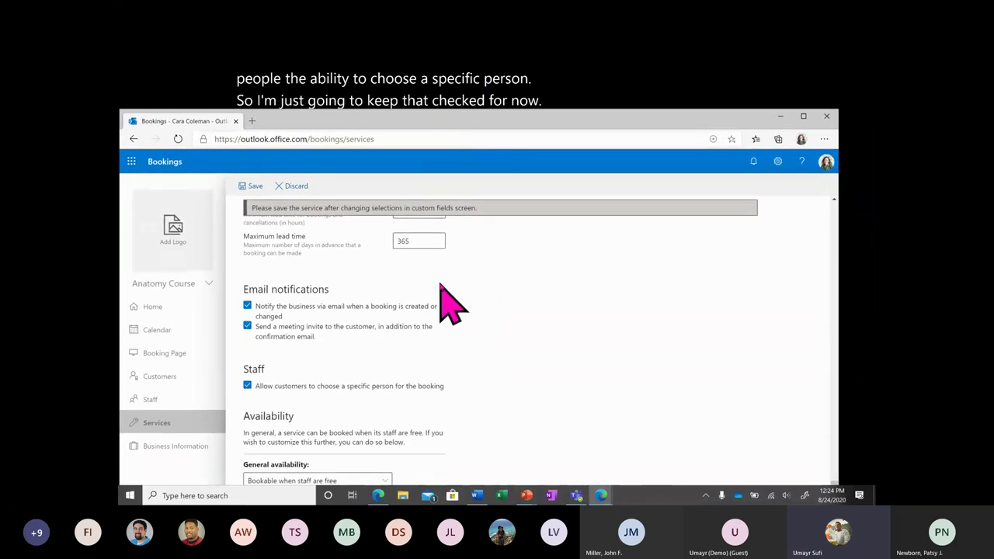
drag(754, 122, 753, 55)
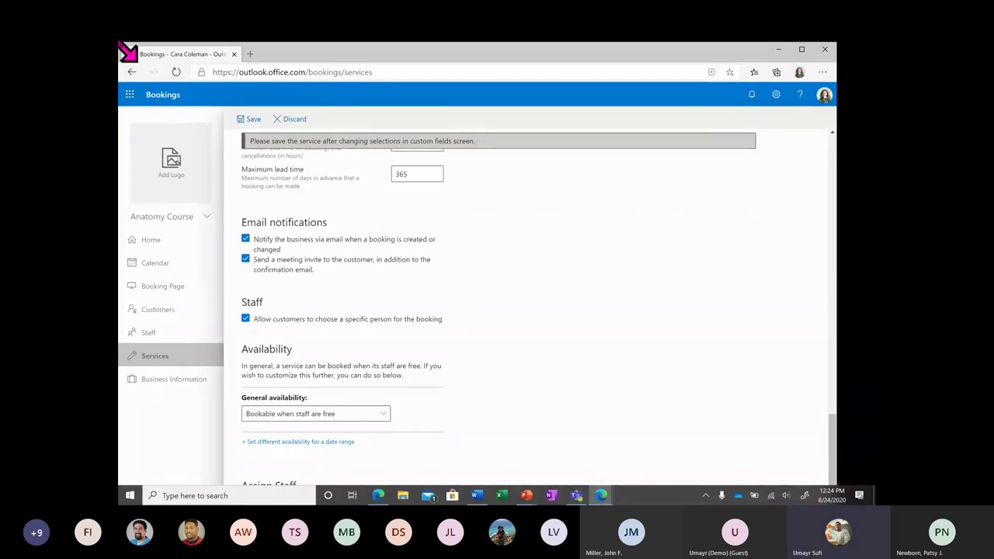
drag(126, 52, 195, 89)
drag(355, 101, 253, 141)
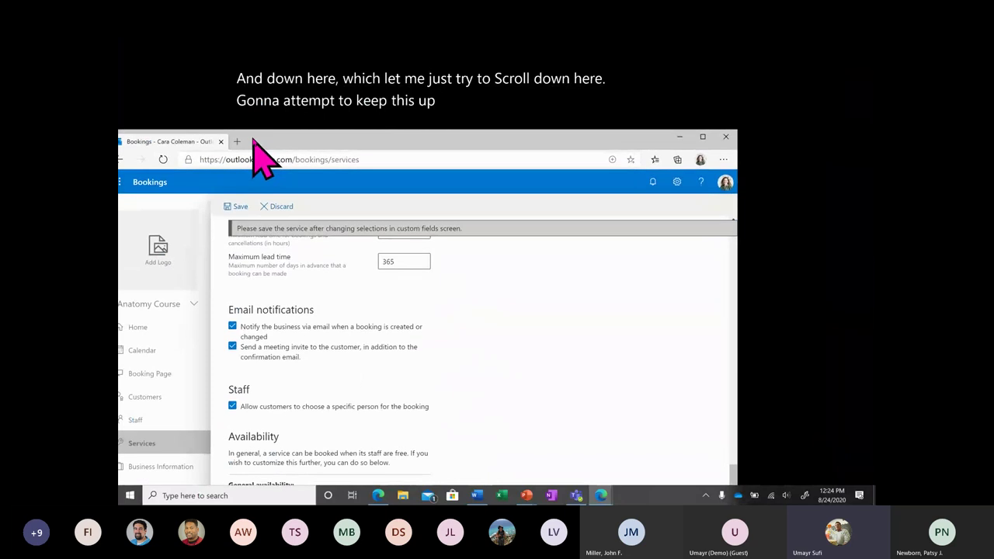
scroll(304, 316, down, 1)
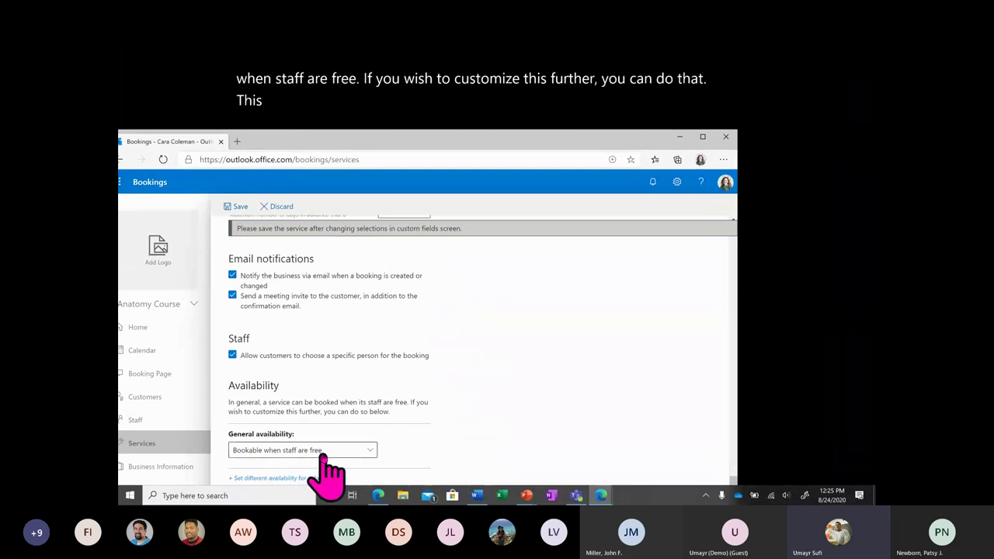
click(367, 450)
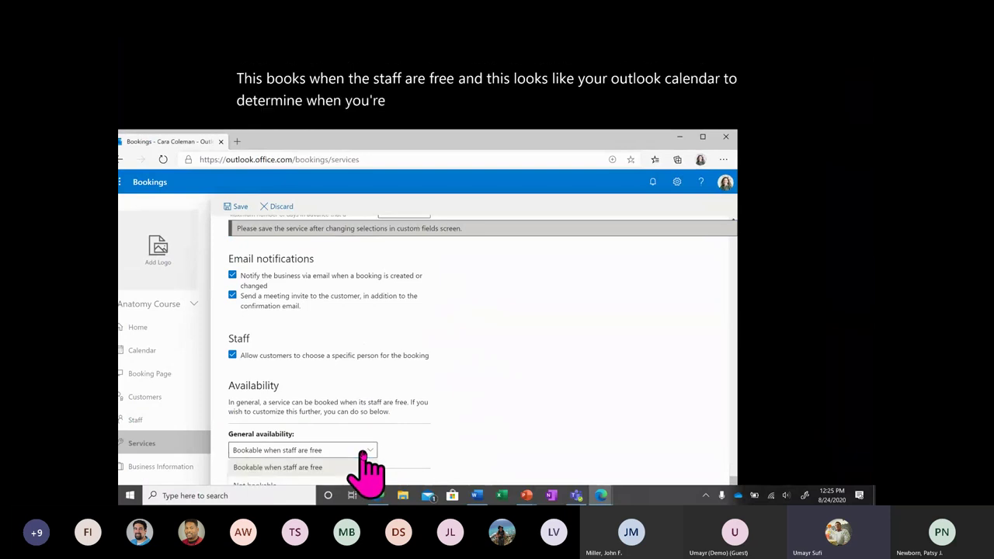
drag(372, 149, 398, 116)
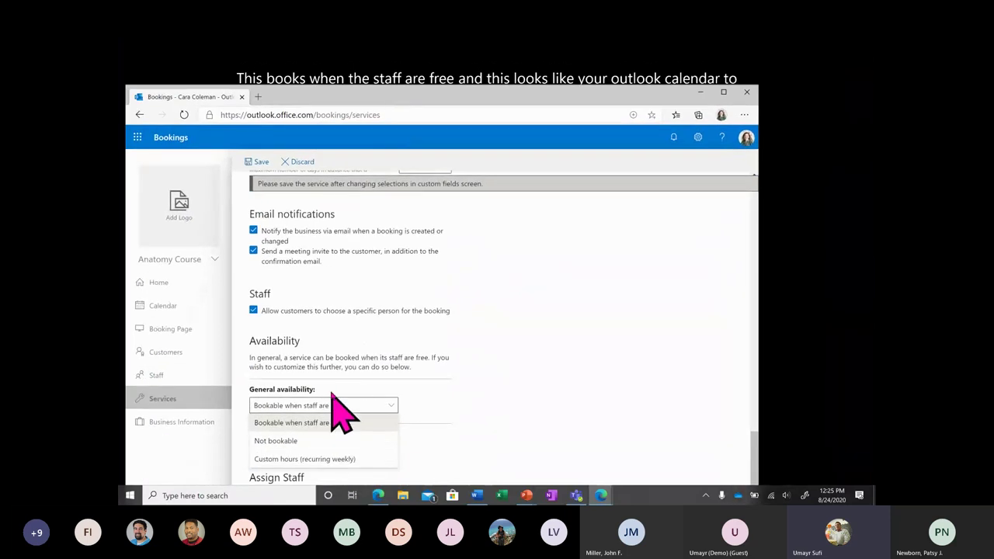
click(336, 459)
scroll(388, 454, down, 2)
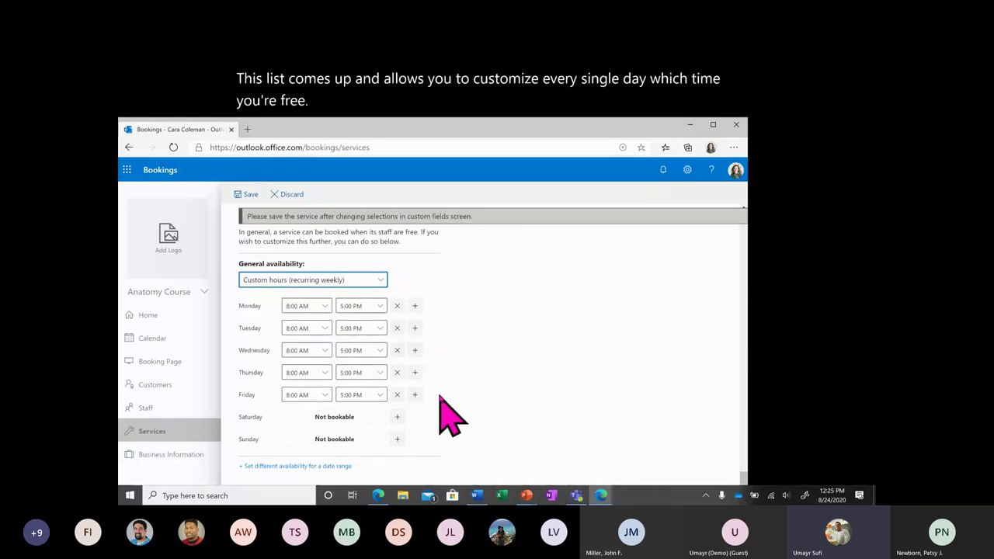
click(415, 351)
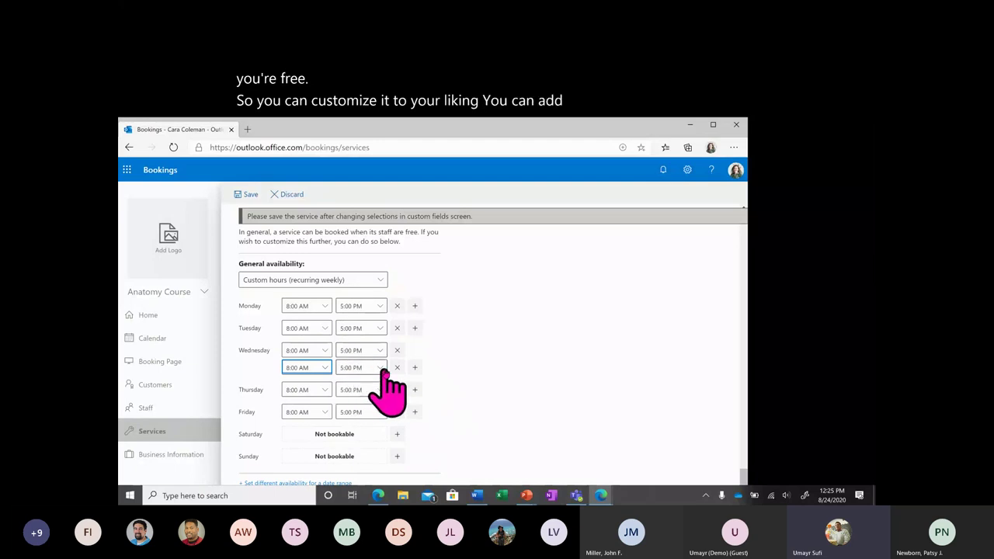
click(396, 367)
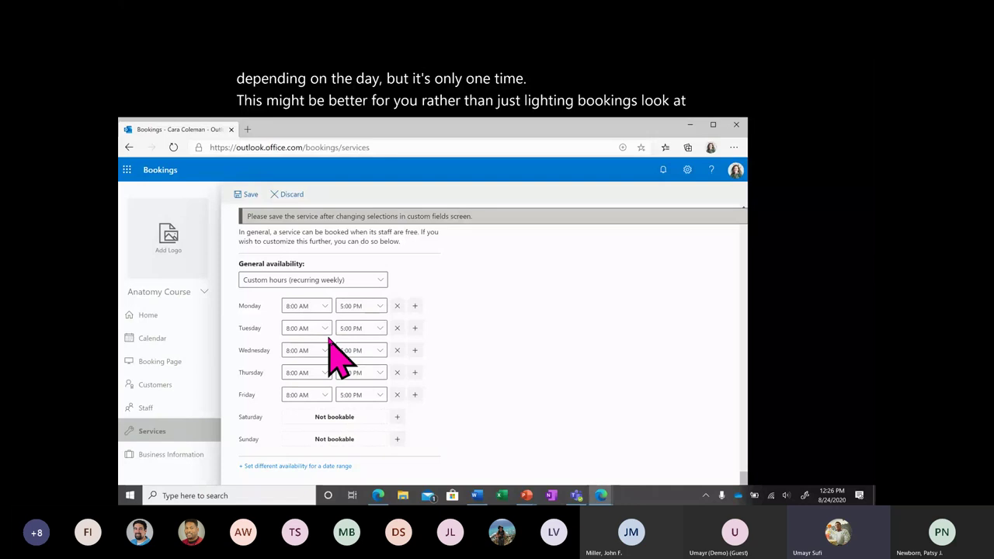
click(372, 280)
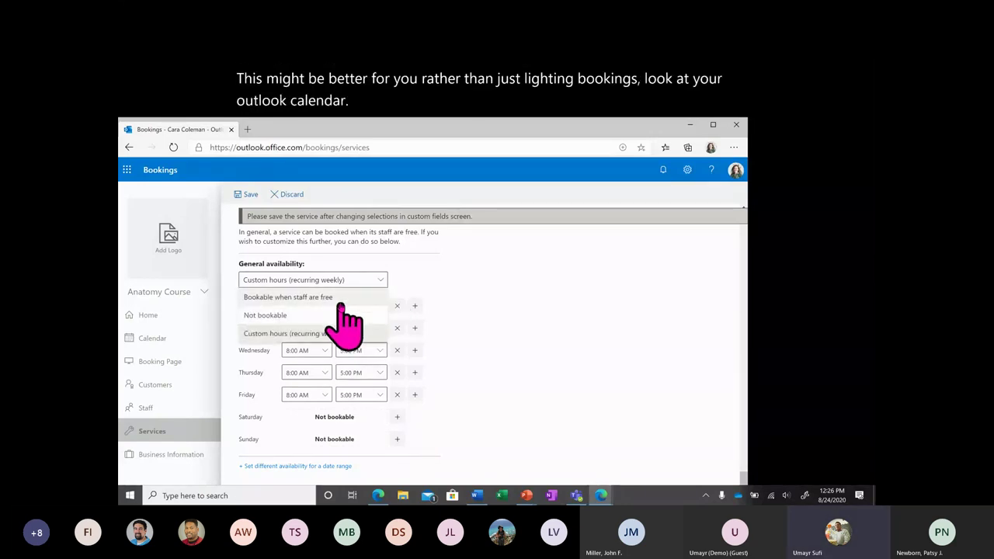
click(340, 299)
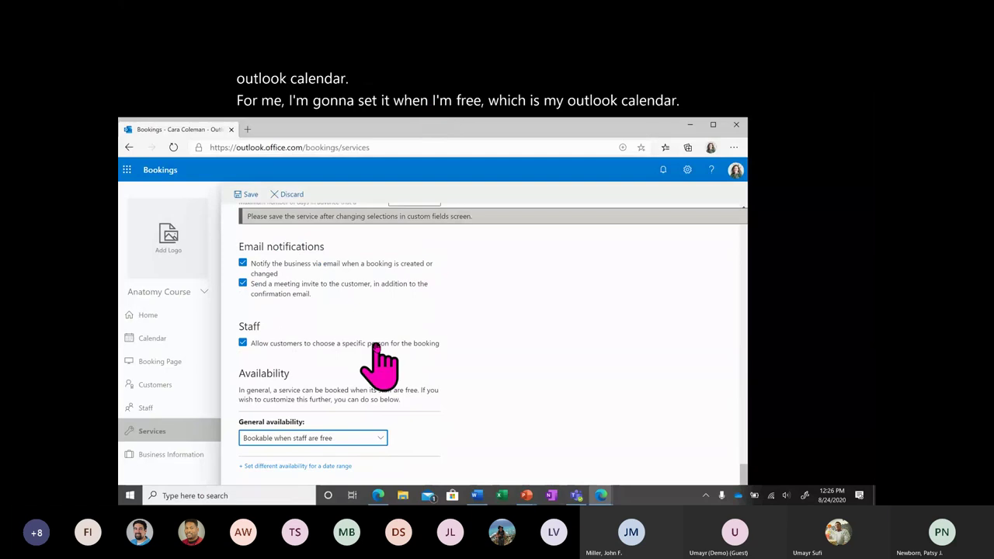
Save the Office Hours service to return to the Manage services list.
drag(459, 138, 455, 122)
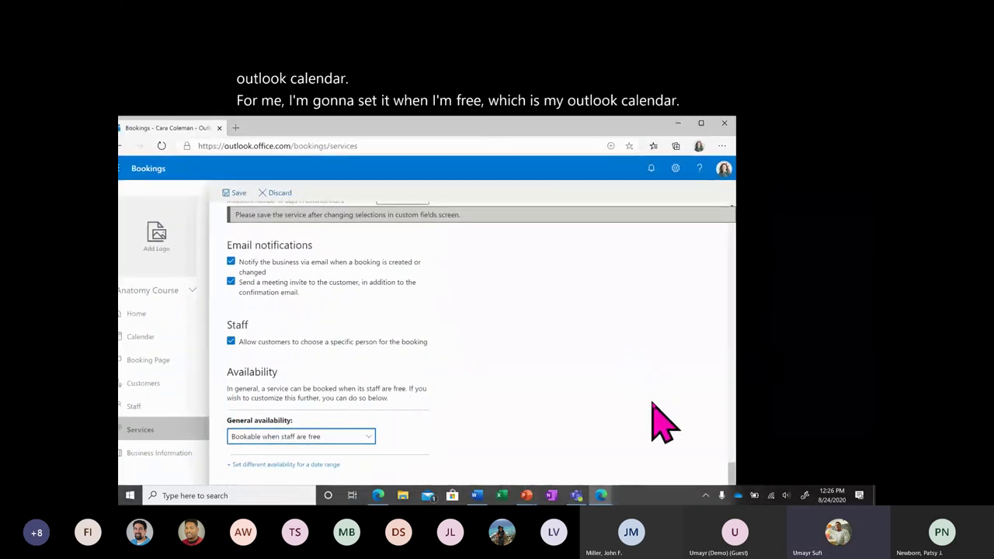
drag(634, 125, 644, 28)
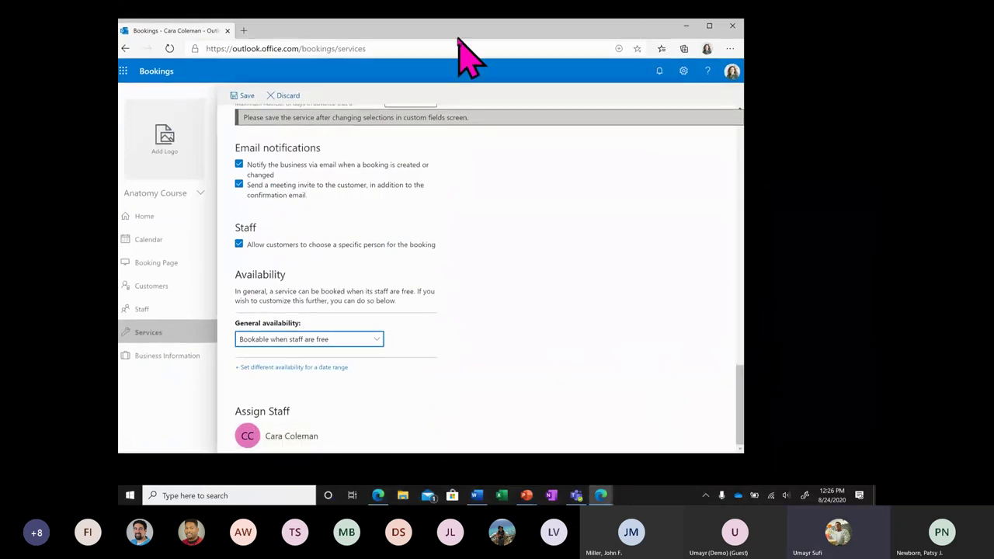
drag(473, 27, 476, 127)
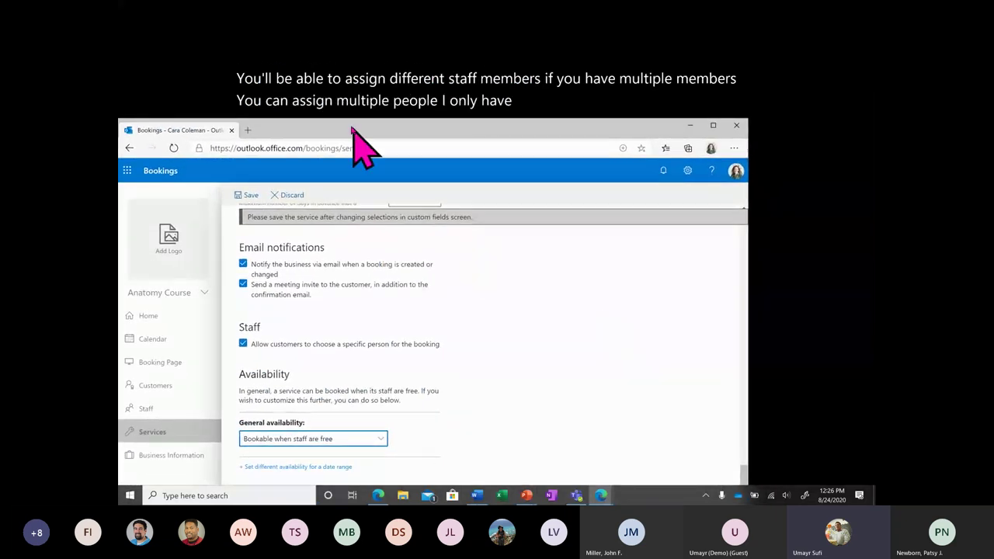
click(250, 195)
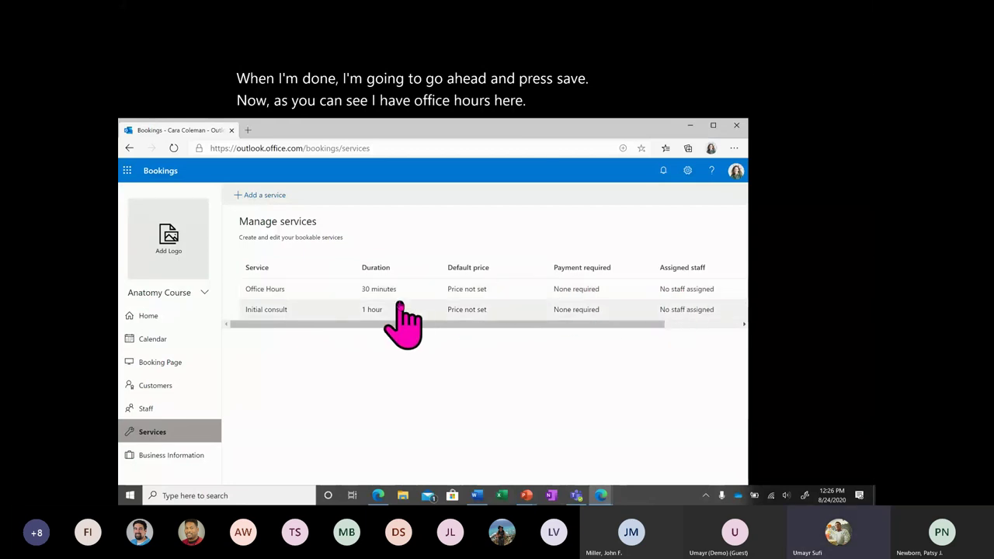
Go to Business Information in the left sidebar.
click(178, 458)
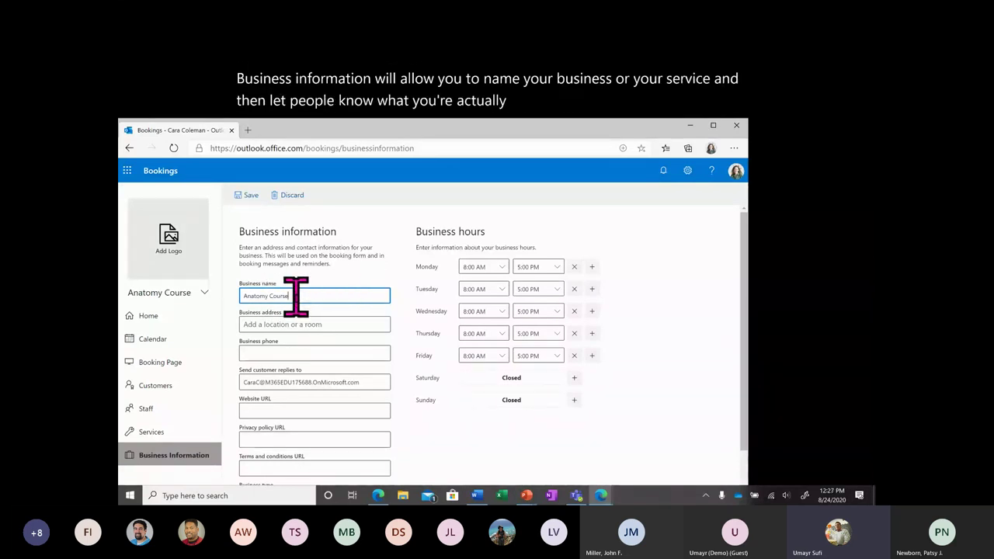
click(306, 324)
text(Online)
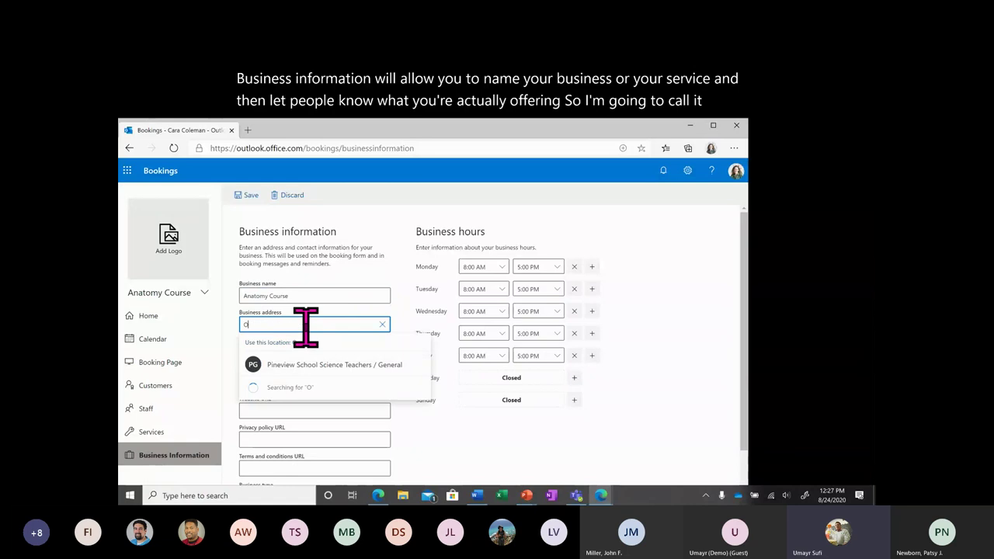
click(405, 325)
click(355, 354)
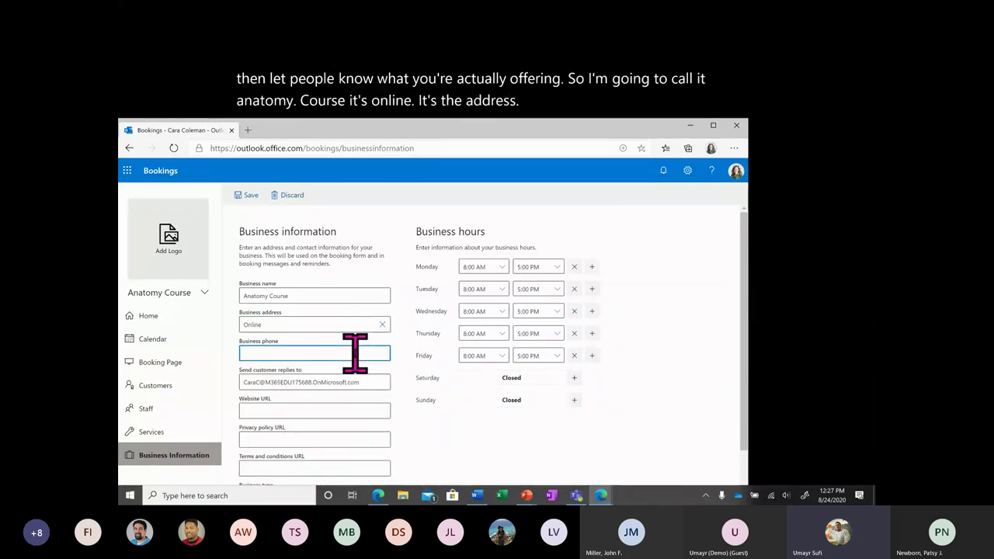
text(555-555-555)
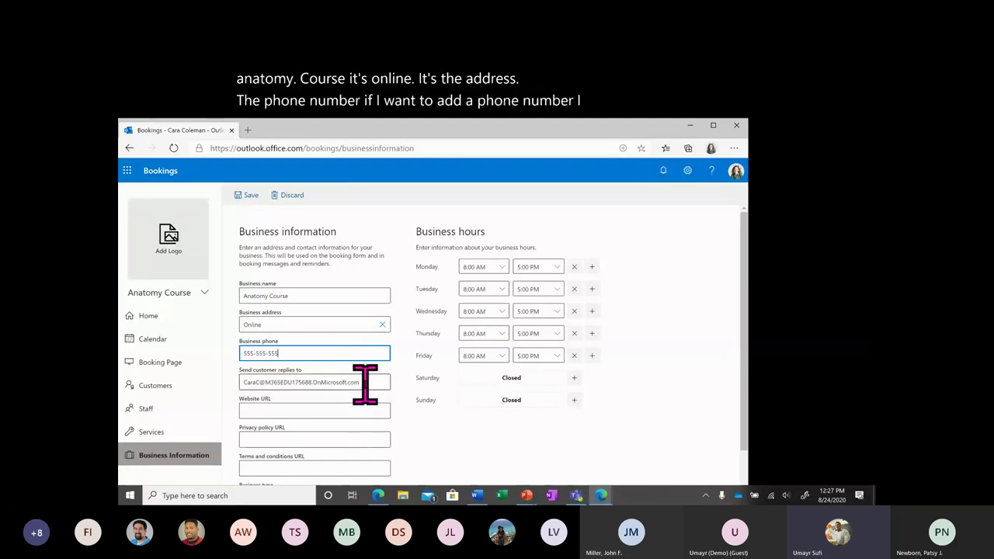
click(355, 380)
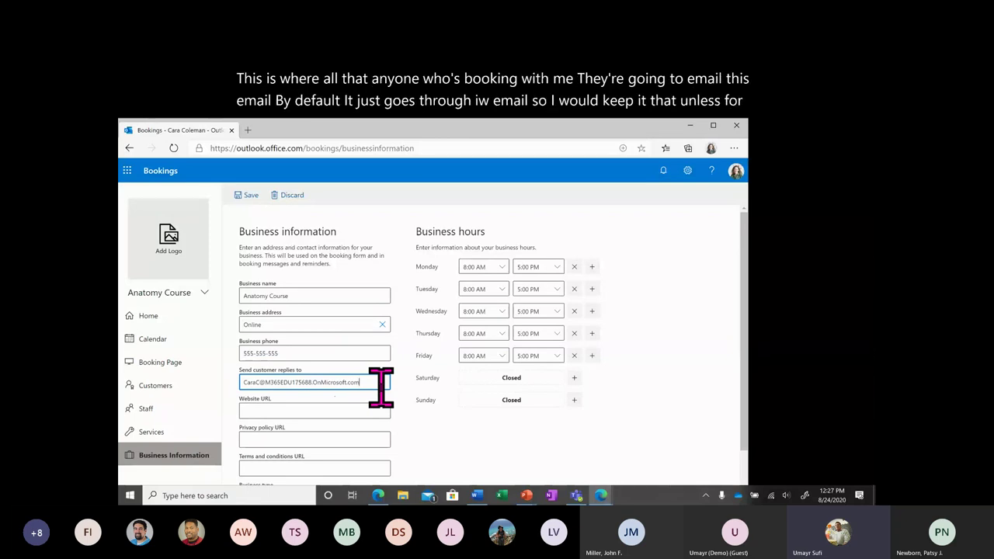
click(337, 409)
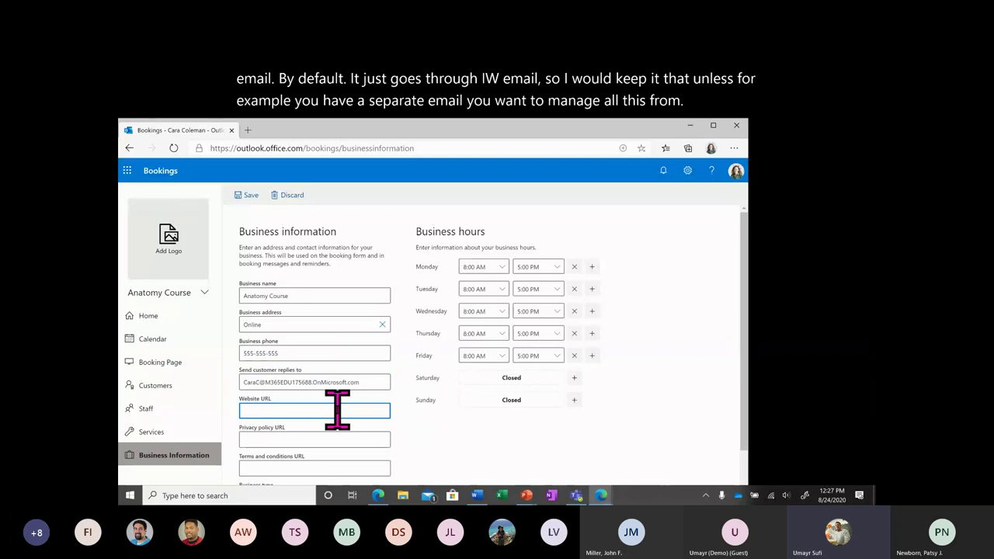
text(www.microsoft.com)
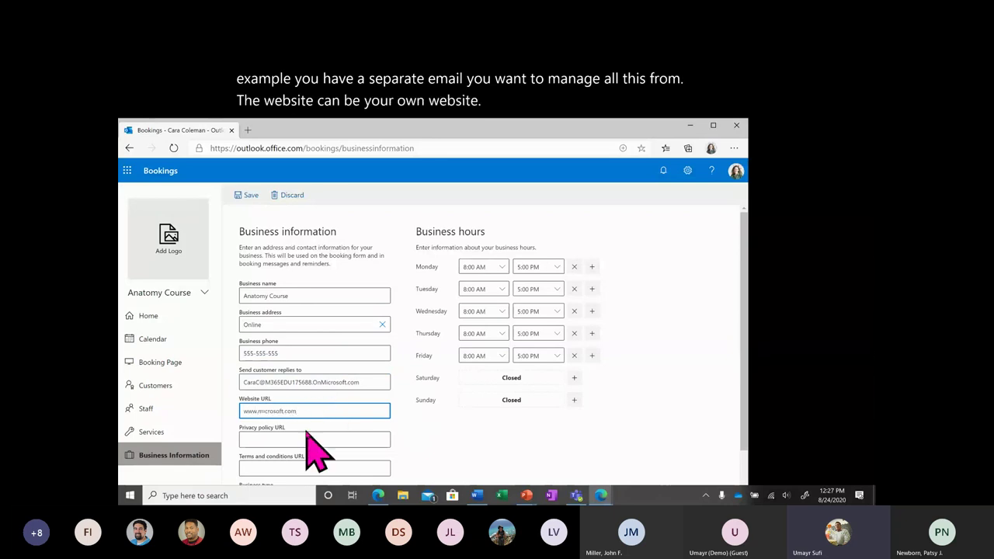
click(313, 440)
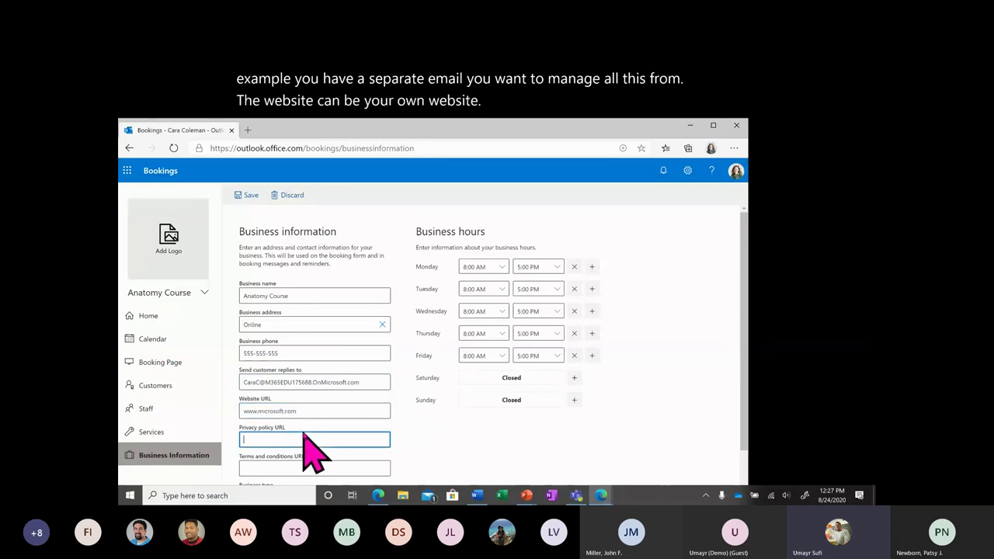
text(www.micro)
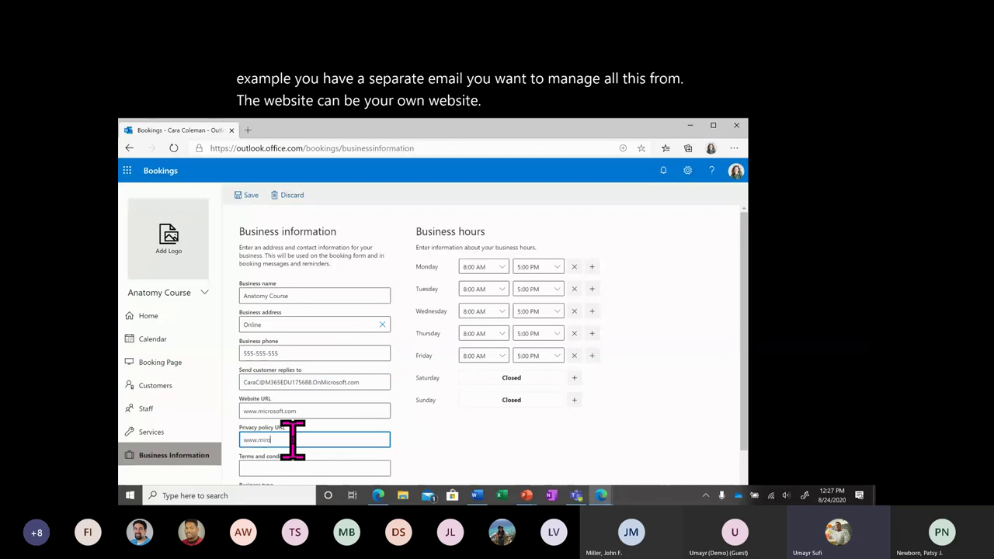
text(soft.com/)
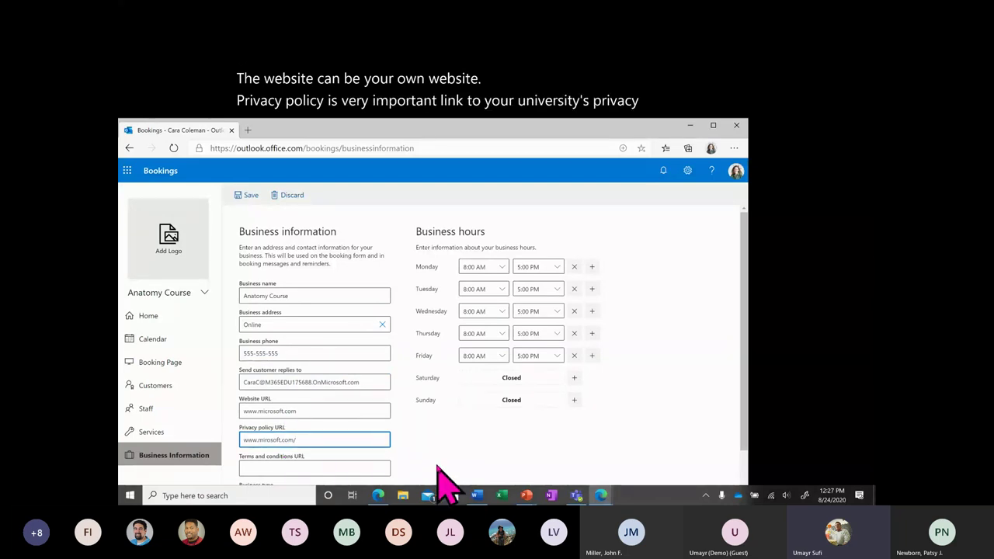
text(privacy)
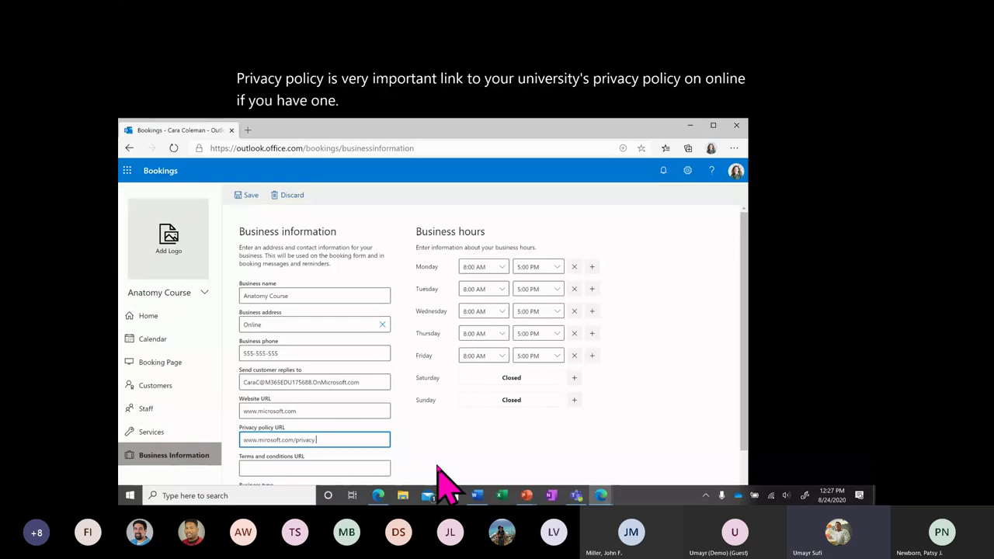
click(362, 467)
scroll(404, 459, down, 2)
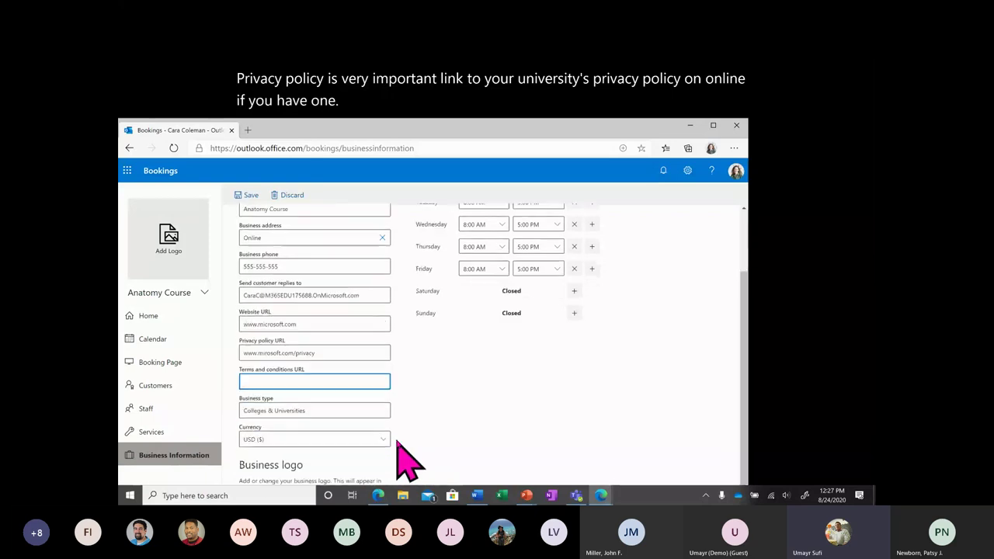
scroll(344, 381, down, 1)
click(304, 361)
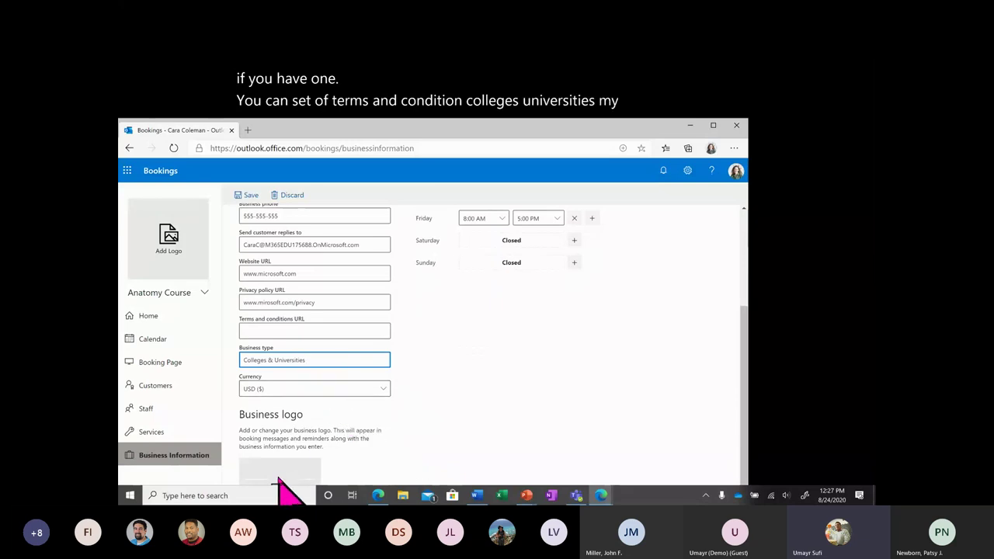
Upload a photo as the Anatomy Course logo on an orange-red background and save it.
drag(443, 128, 449, 60)
click(284, 423)
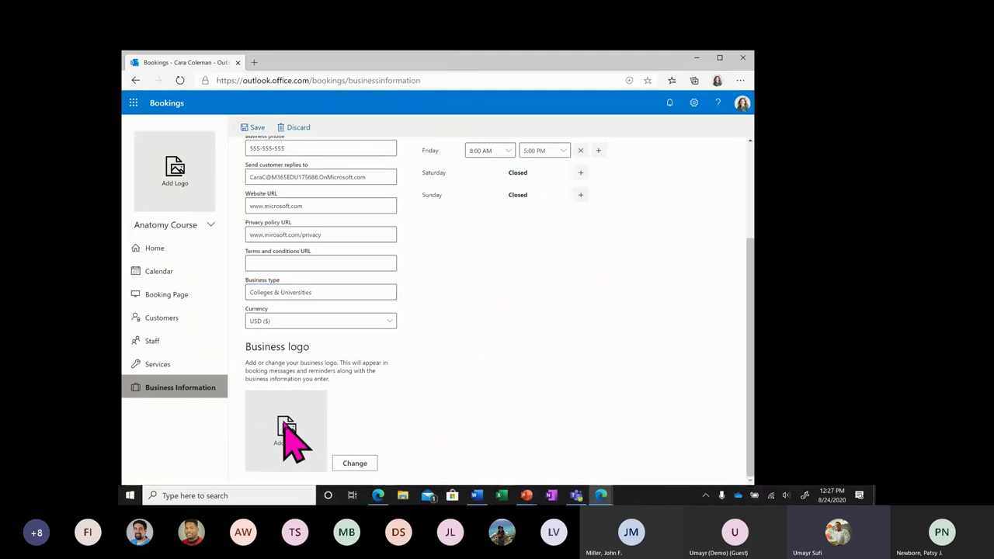
click(356, 464)
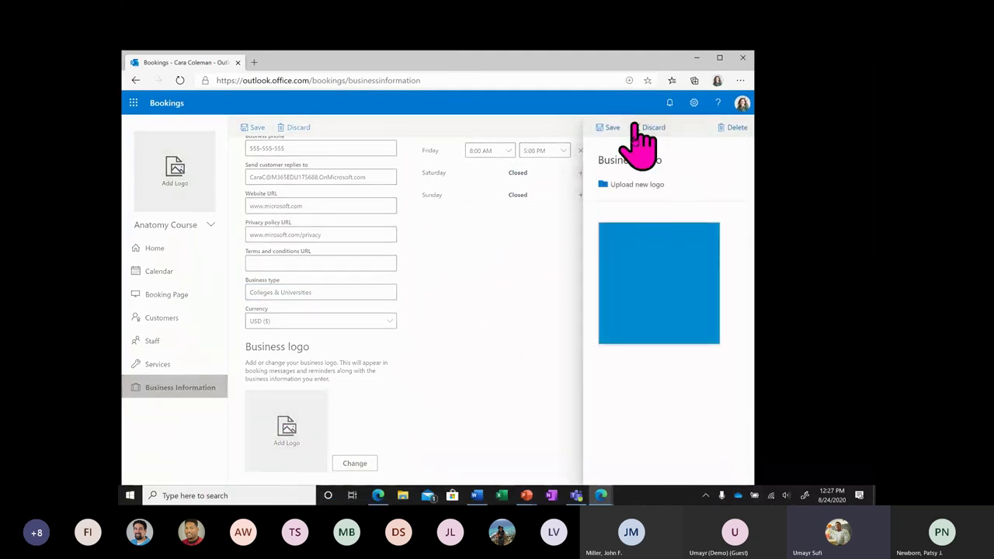
click(638, 185)
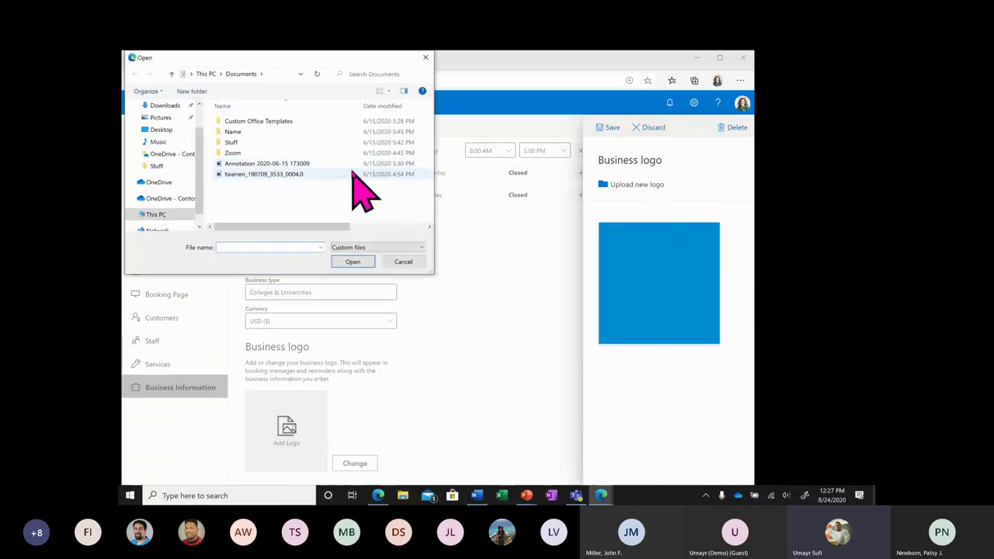
click(351, 175)
click(350, 262)
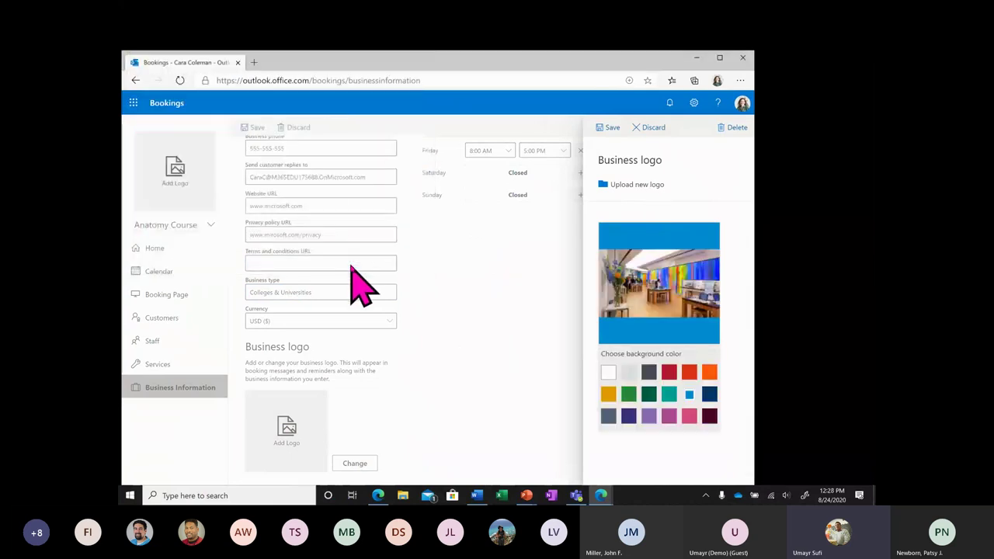
click(668, 373)
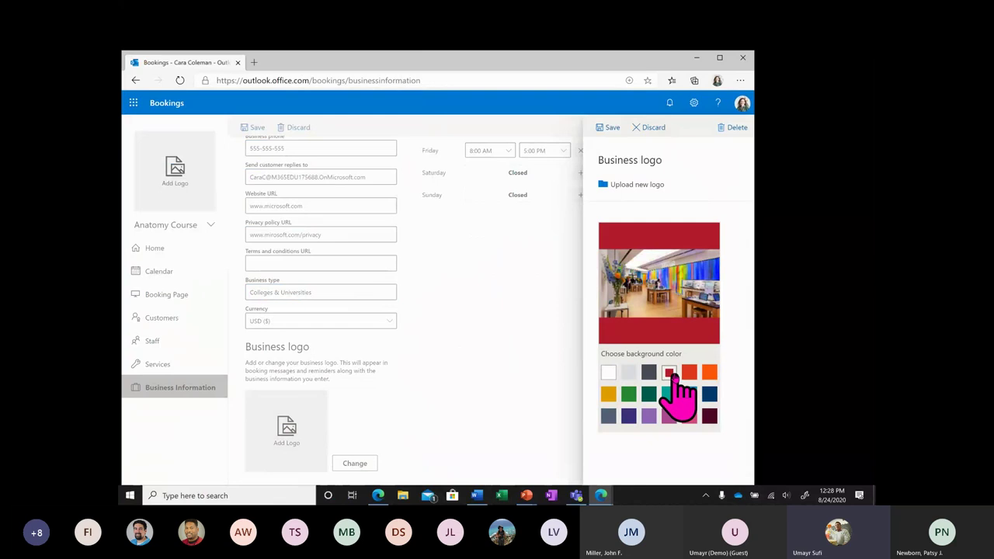
click(689, 373)
click(608, 128)
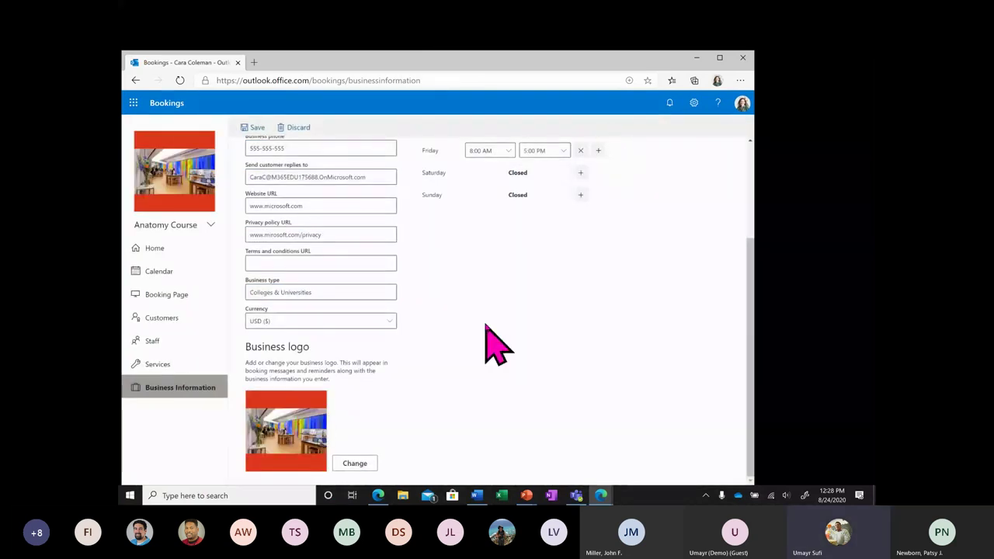
scroll(388, 373, up, 5)
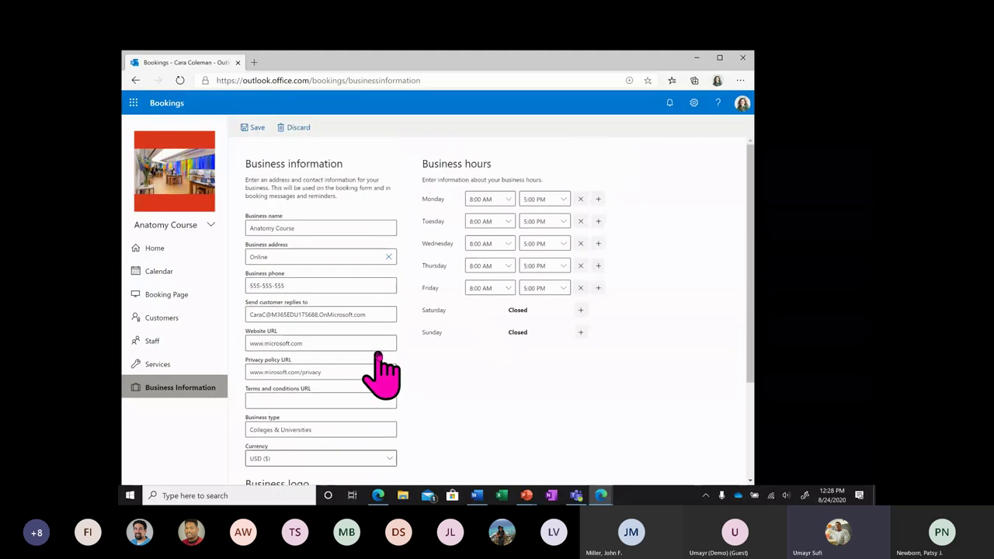
Change Monday's closing time to 11:45 AM.
drag(458, 63, 463, 168)
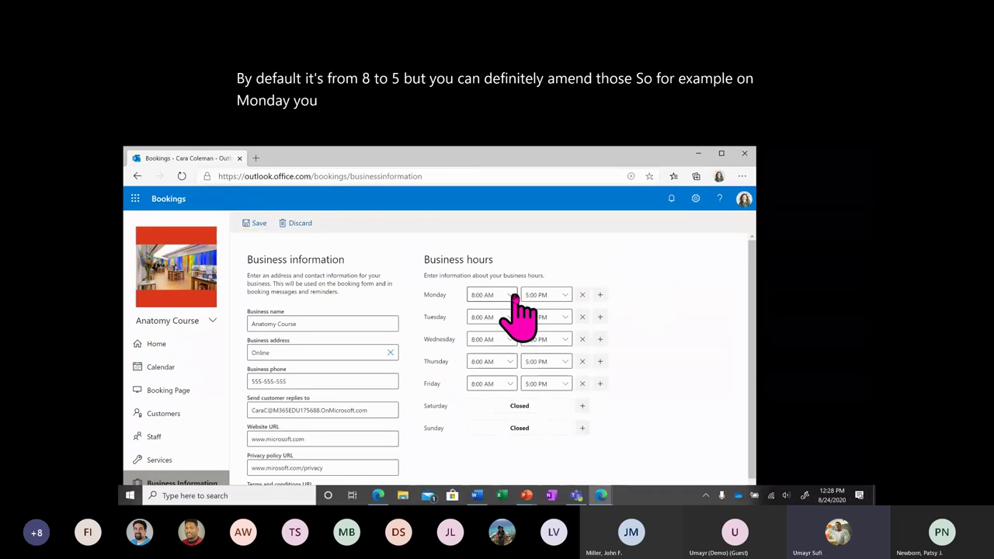
click(560, 297)
scroll(560, 400, down, 10)
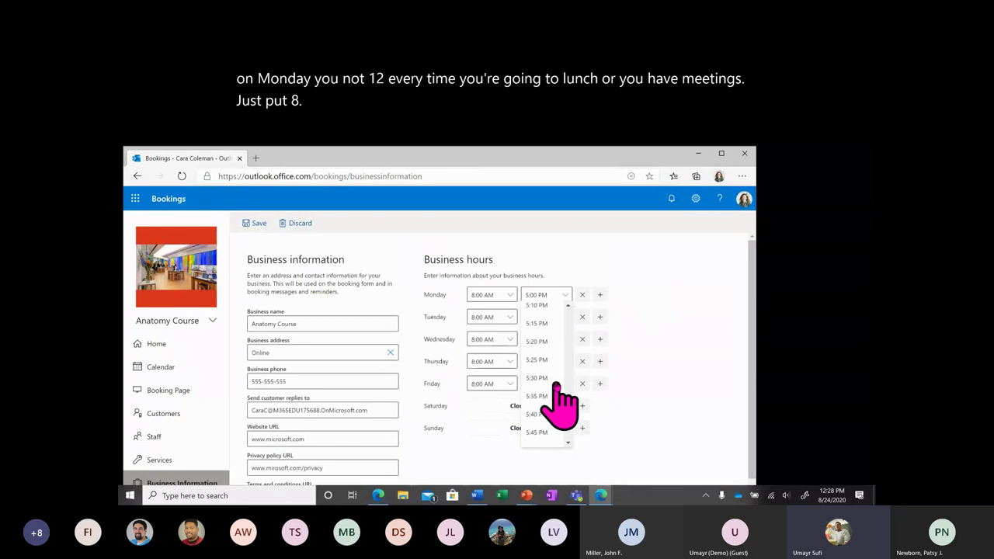
scroll(560, 400, up, 20)
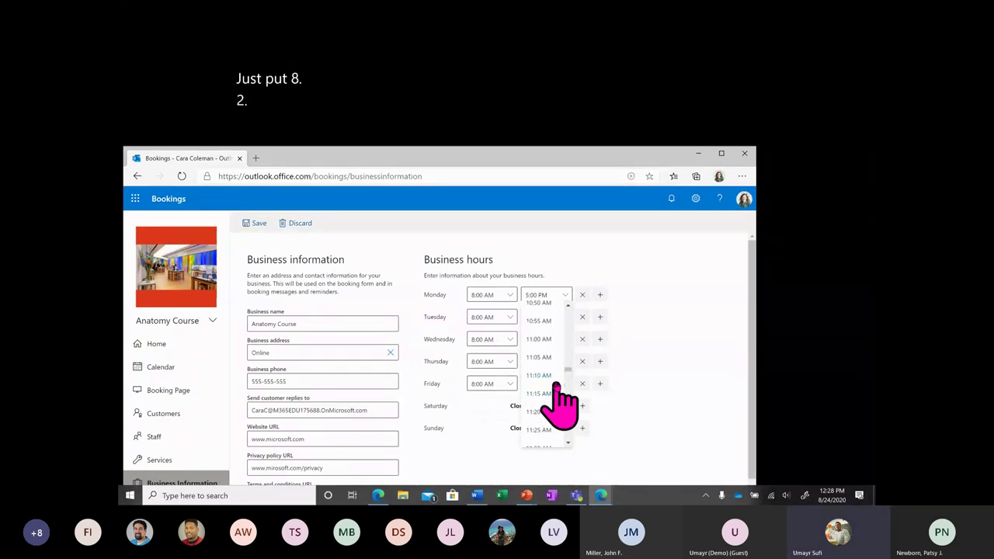
scroll(557, 388, down, 2)
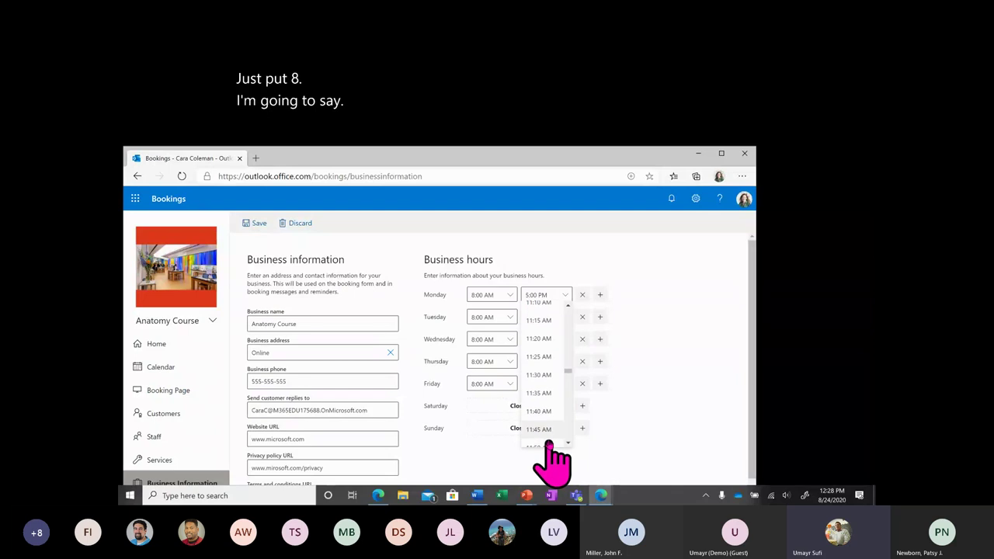
click(544, 438)
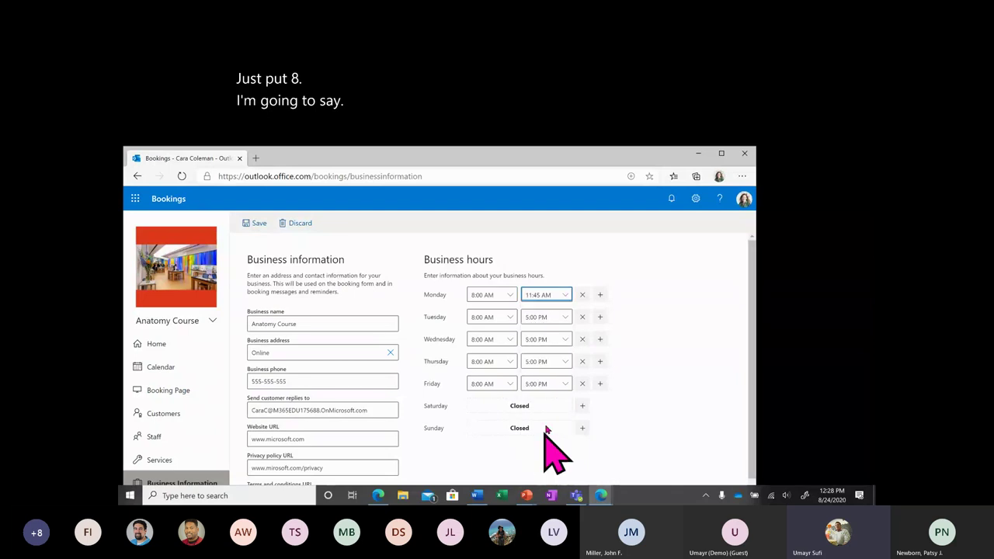
Add a second Monday slot starting at 1:15 PM.
click(600, 295)
click(508, 313)
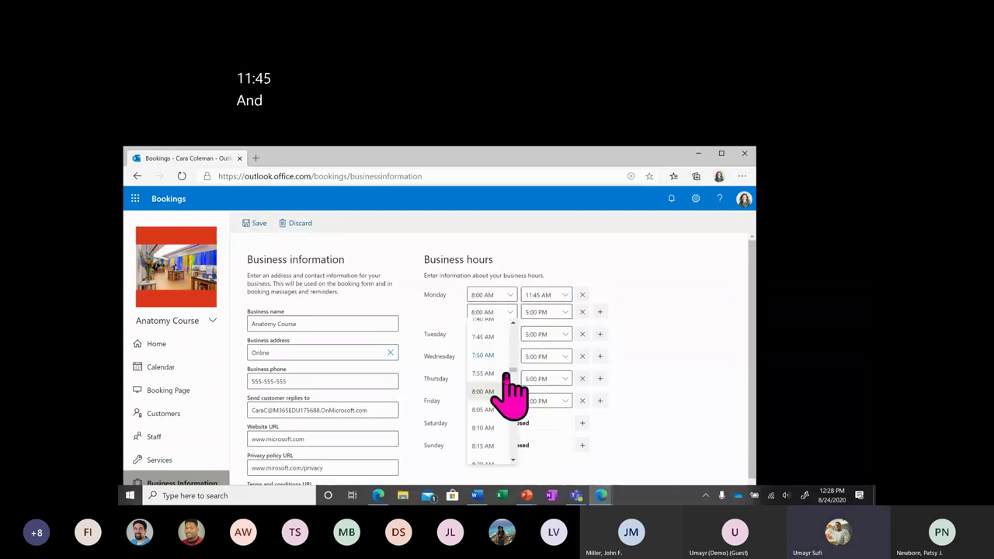
scroll(505, 404, down, 4)
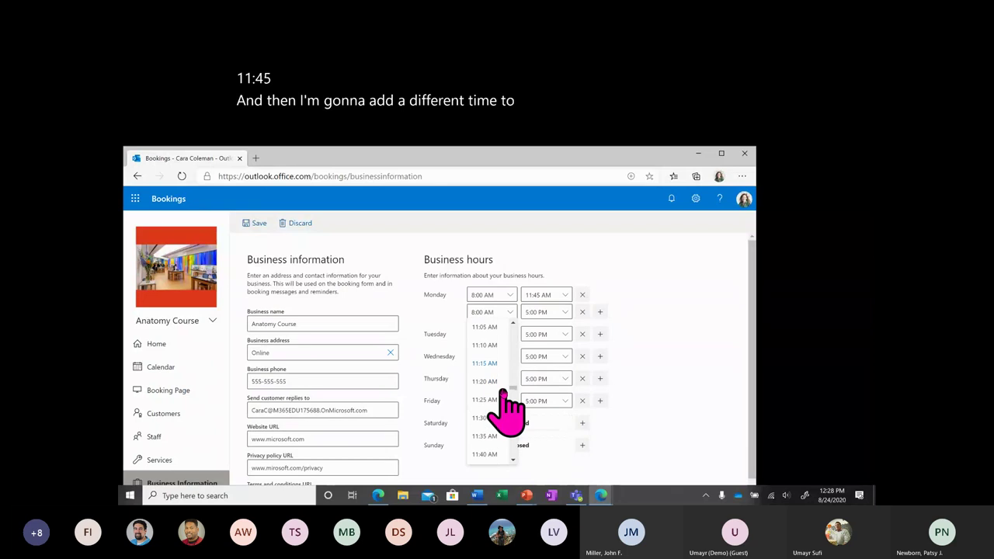
scroll(503, 392, down, 3)
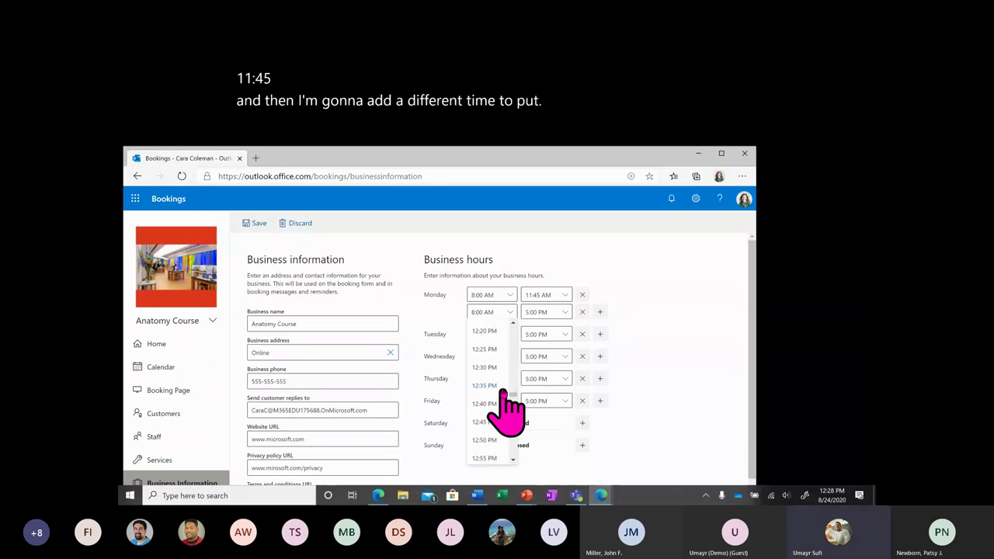
click(489, 457)
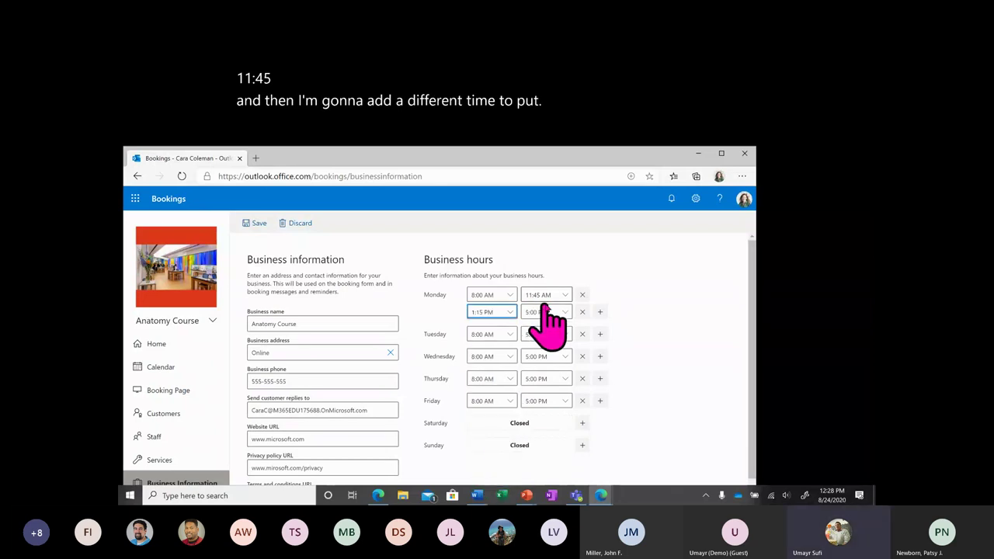
click(652, 303)
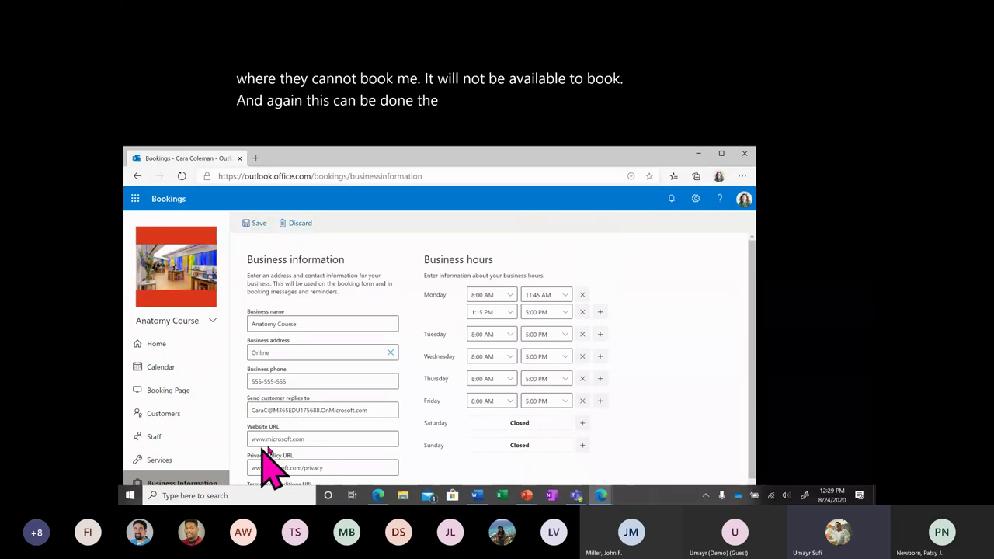
Stay on the page instead of leaving unsaved, and save the split Monday hours.
click(195, 459)
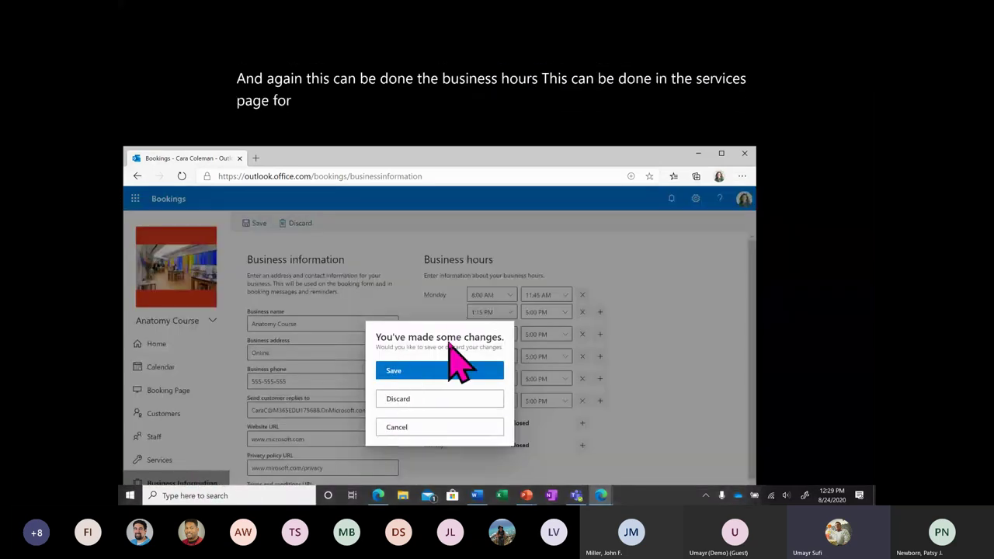
key(Escape)
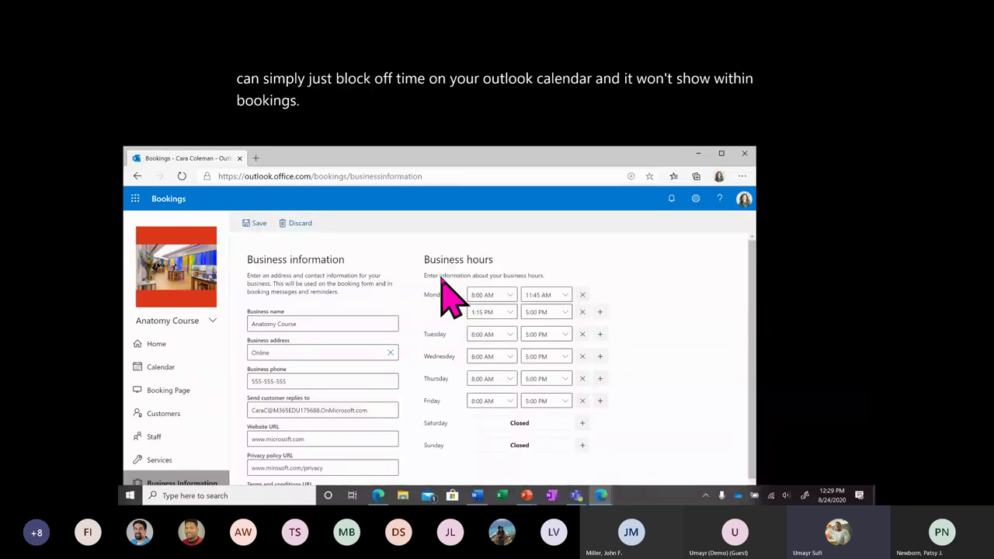
click(255, 227)
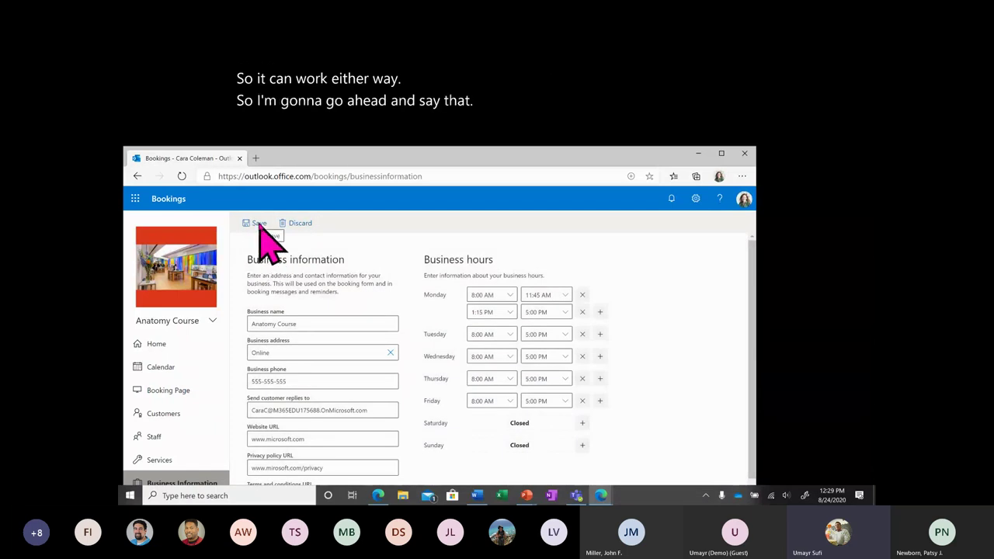
Browse the Services and Staff lists, then return to Business Information.
click(173, 460)
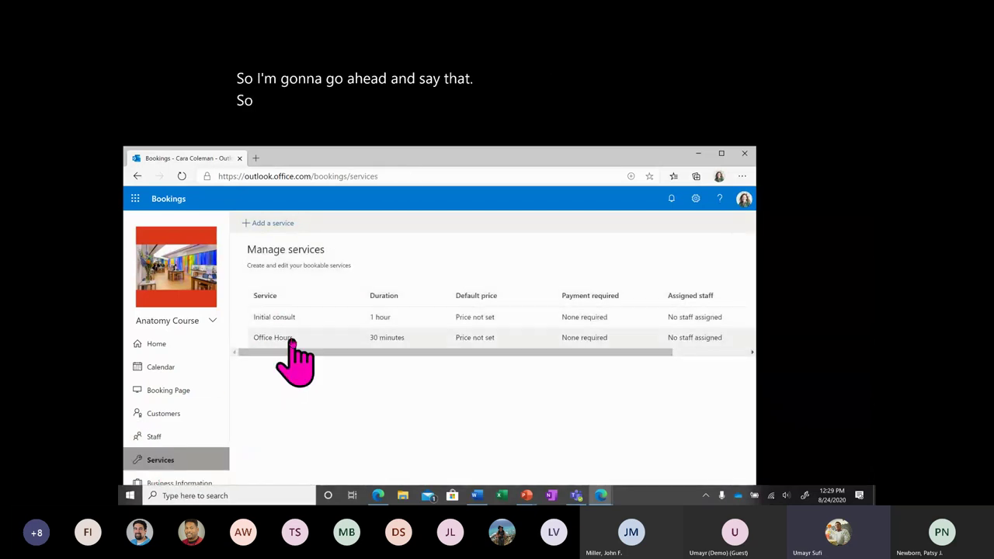
click(186, 436)
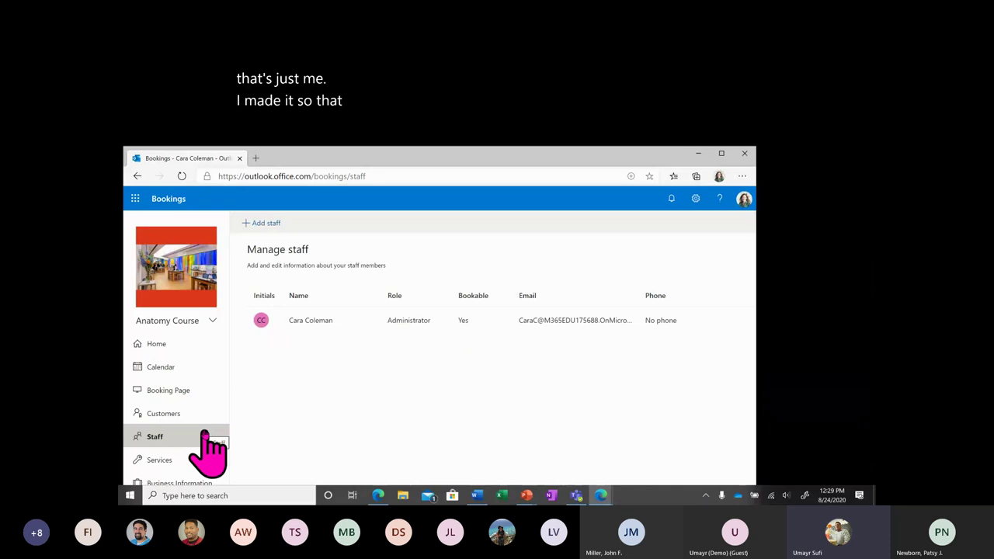
click(196, 483)
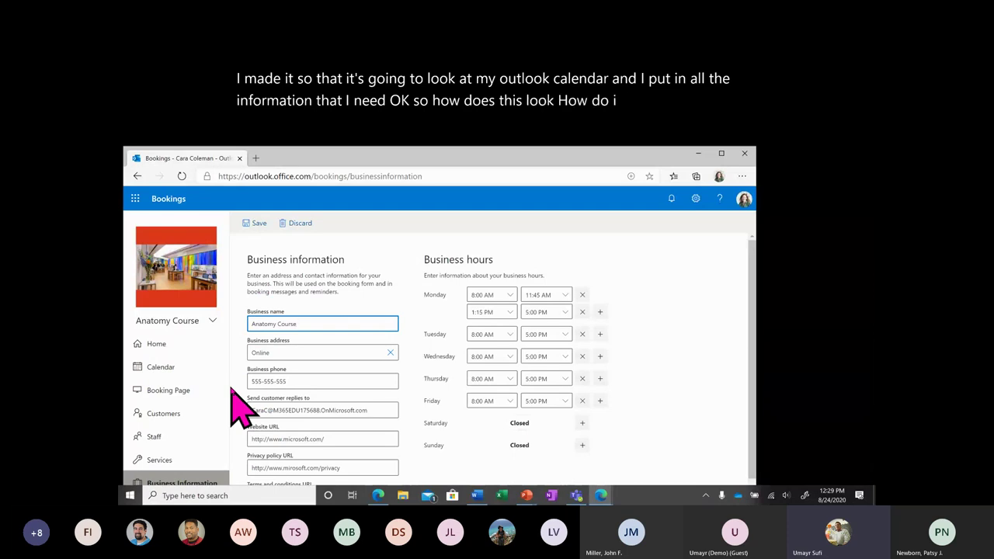
Open the published Anatomy Course page from the Booking Page settings.
click(168, 394)
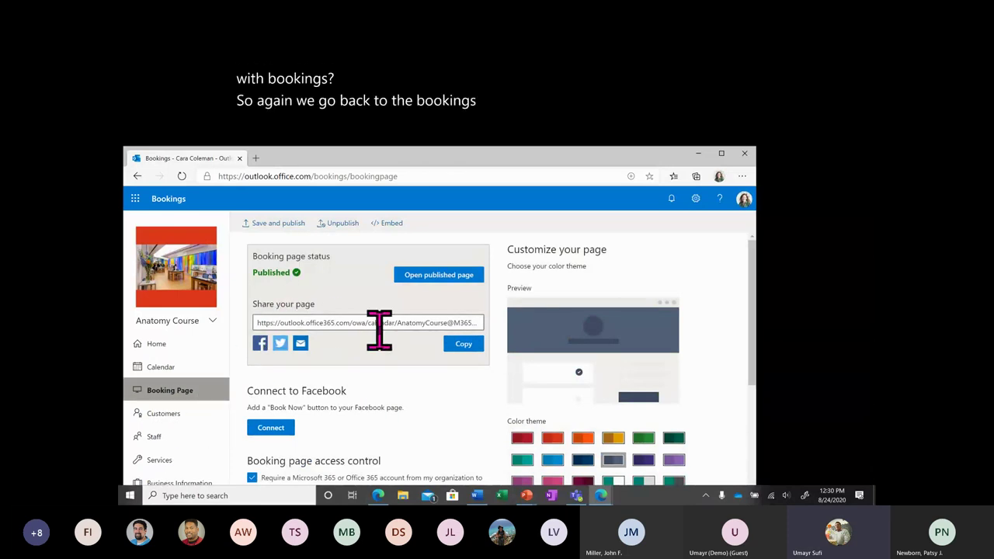
click(446, 276)
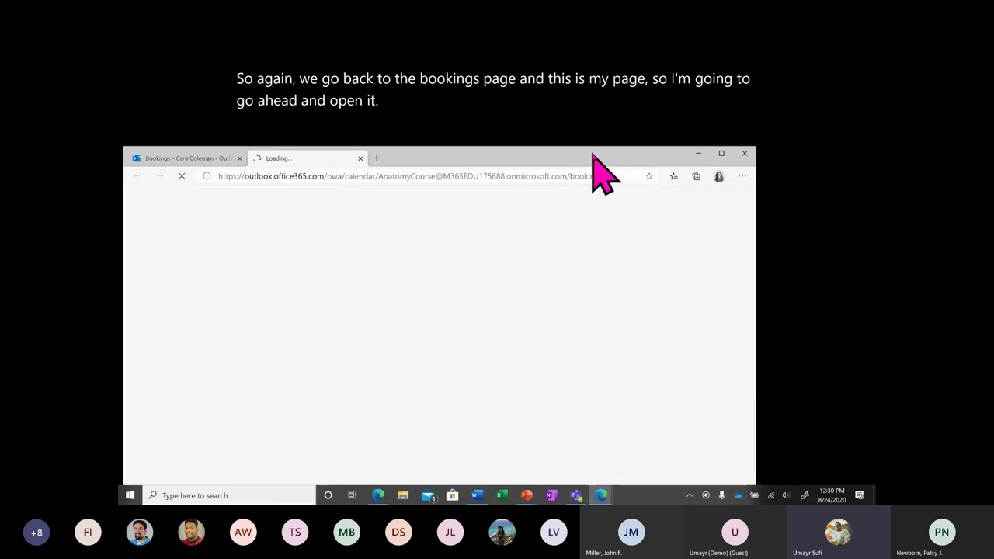
drag(593, 154, 612, 123)
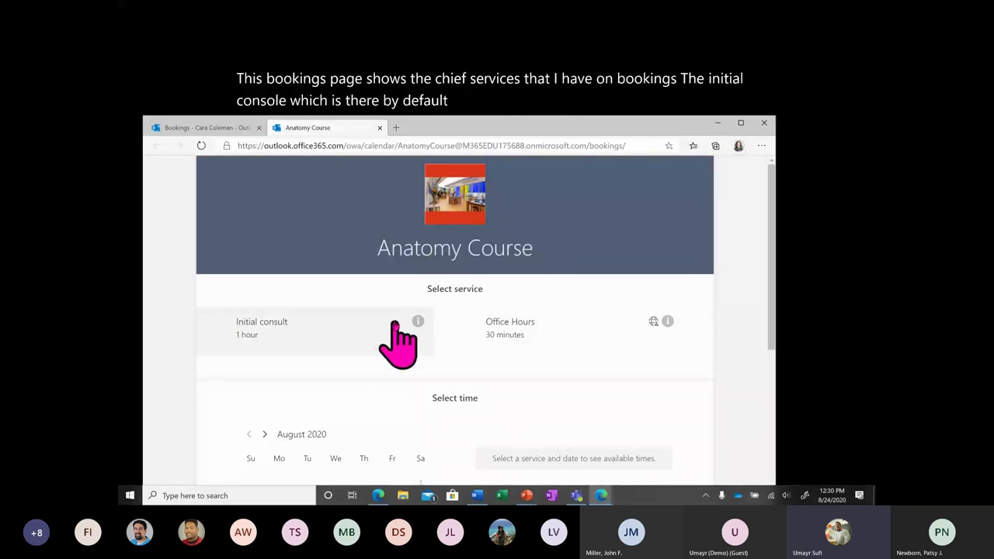
View and close the Initial consult and Office Hours service descriptions.
click(417, 321)
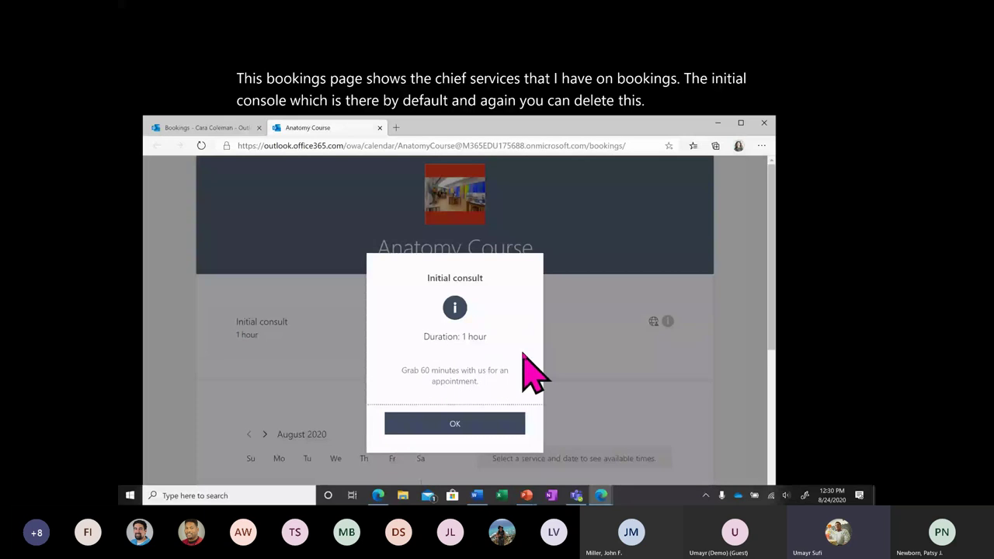
click(482, 425)
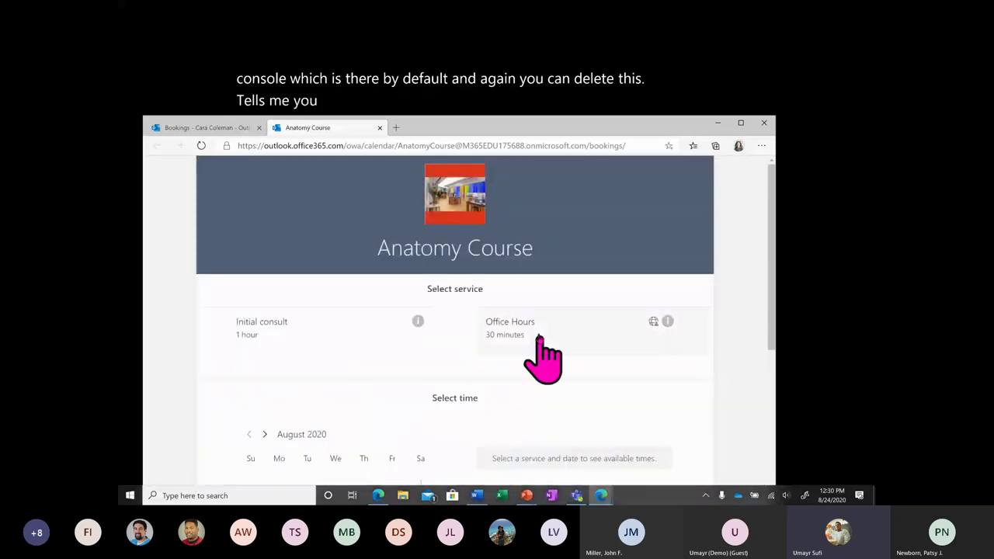
click(667, 322)
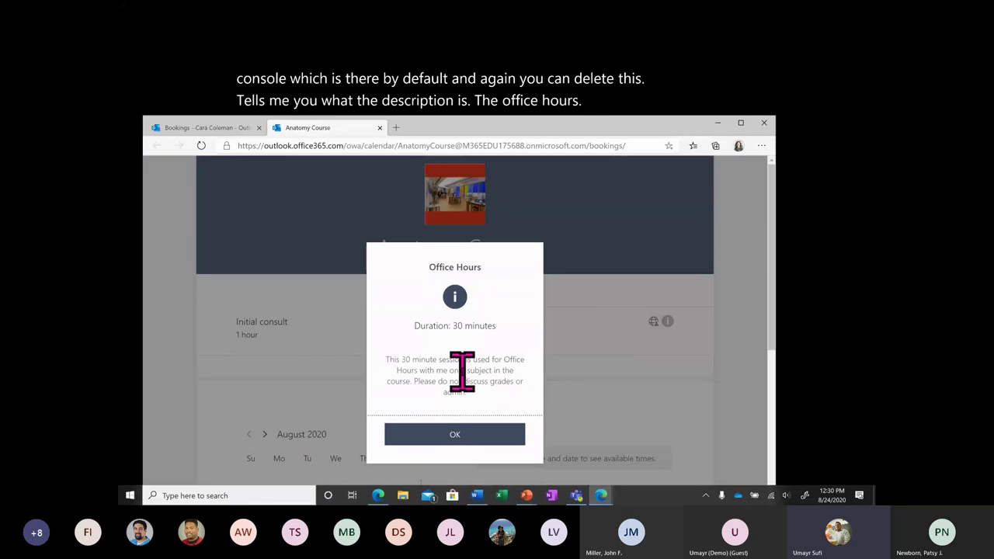
click(466, 435)
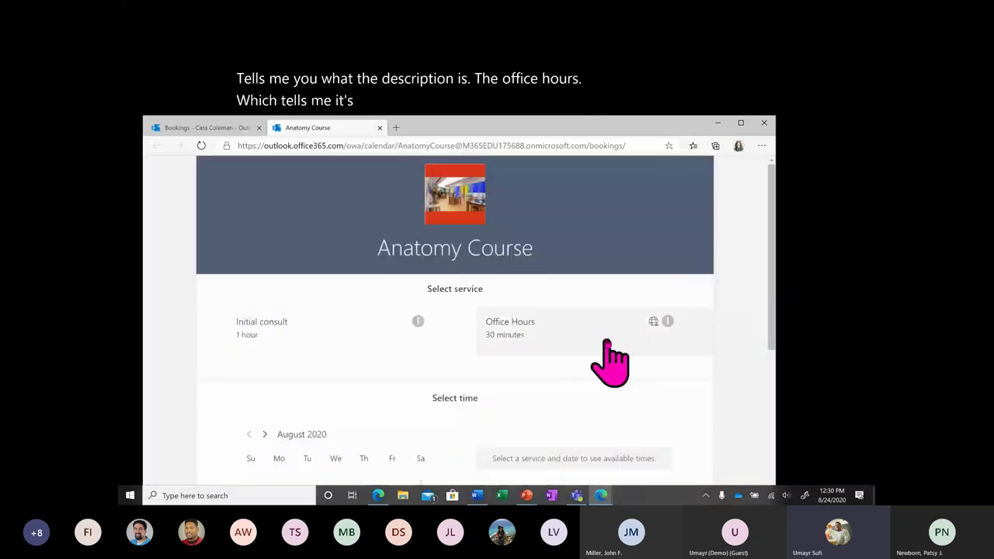
mouse_move(655, 321)
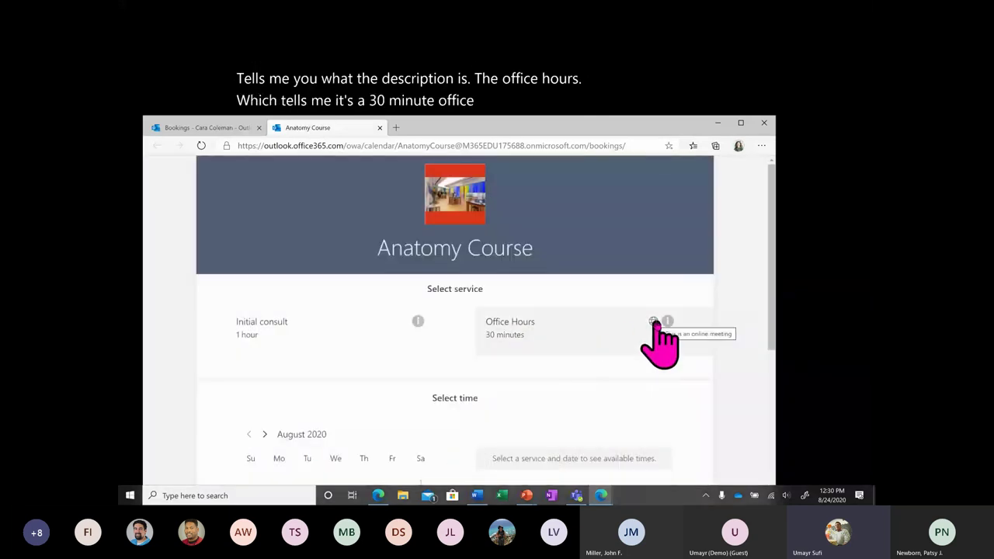
Scroll through the calendar and details form, then back up to Select service.
scroll(484, 421, down, 2)
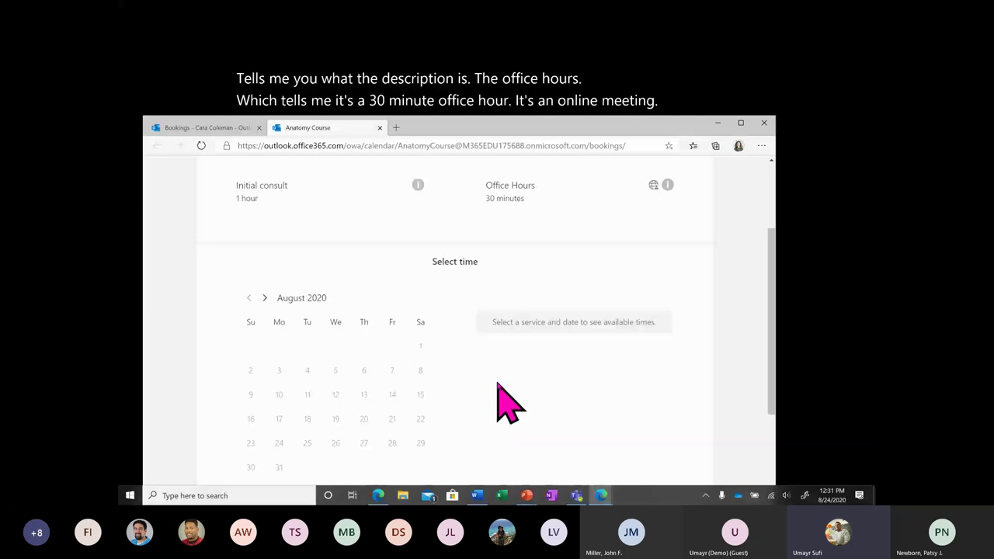
scroll(498, 383, down, 3)
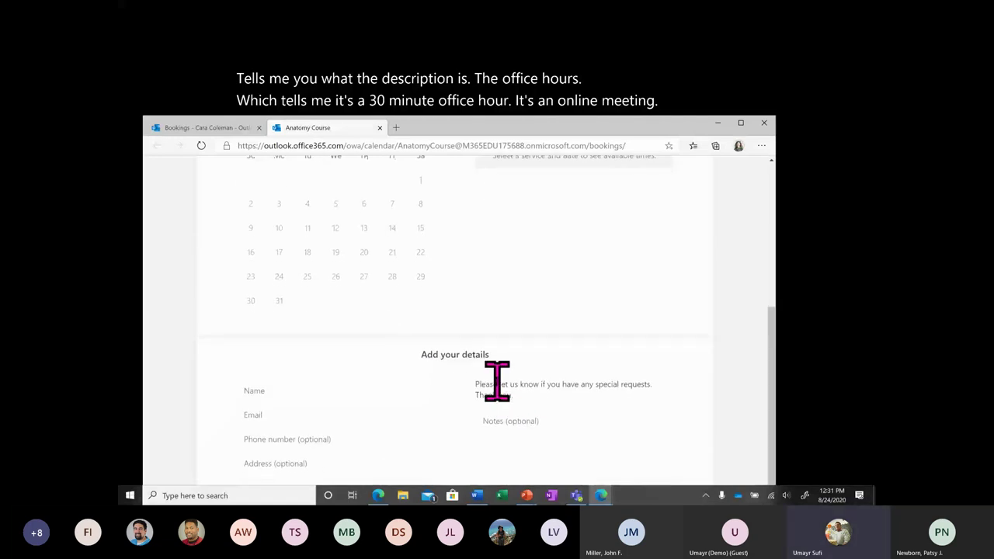
click(497, 380)
key(shift+Tab)
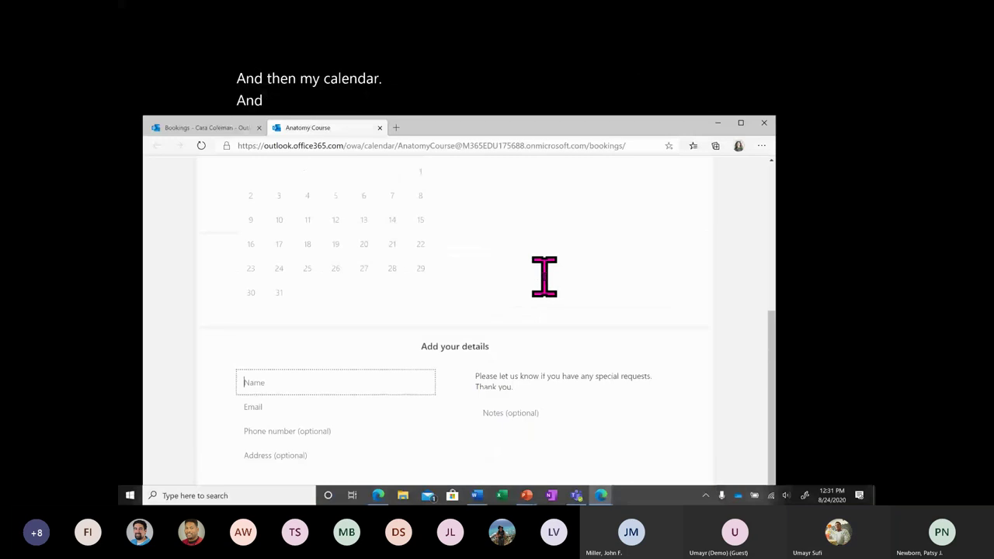
scroll(543, 276, up, 1)
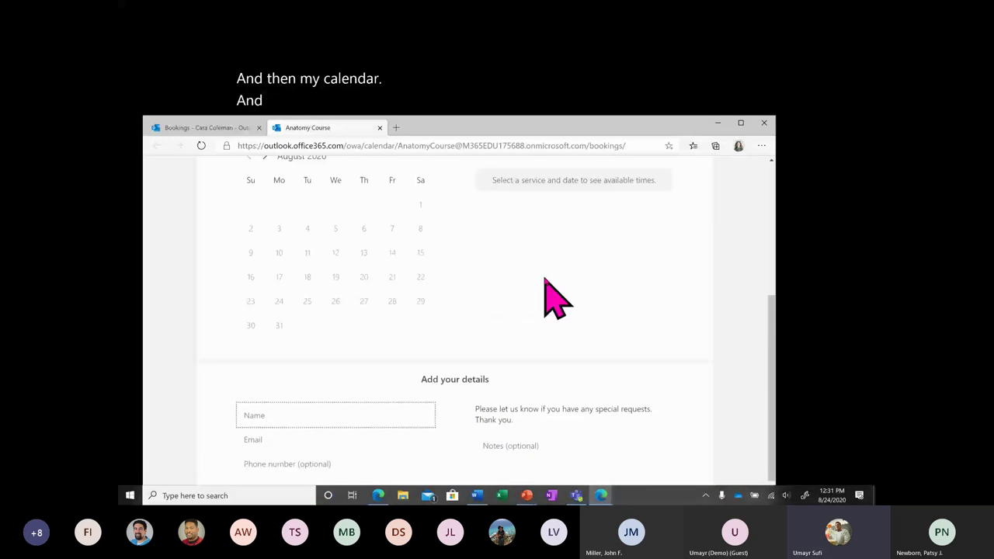
scroll(545, 279, up, 5)
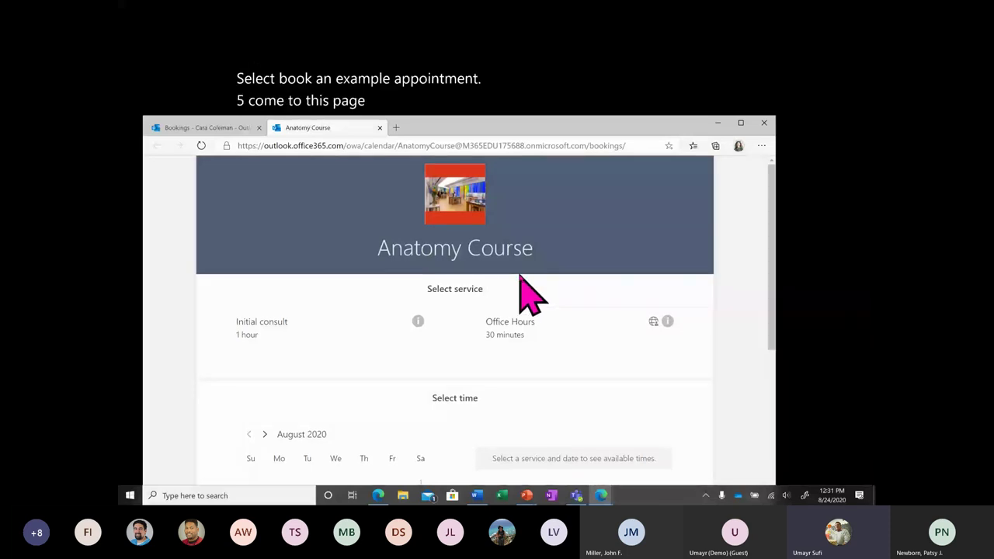
Select the Office Hours service with a specific staff member instead of Anyone.
click(546, 362)
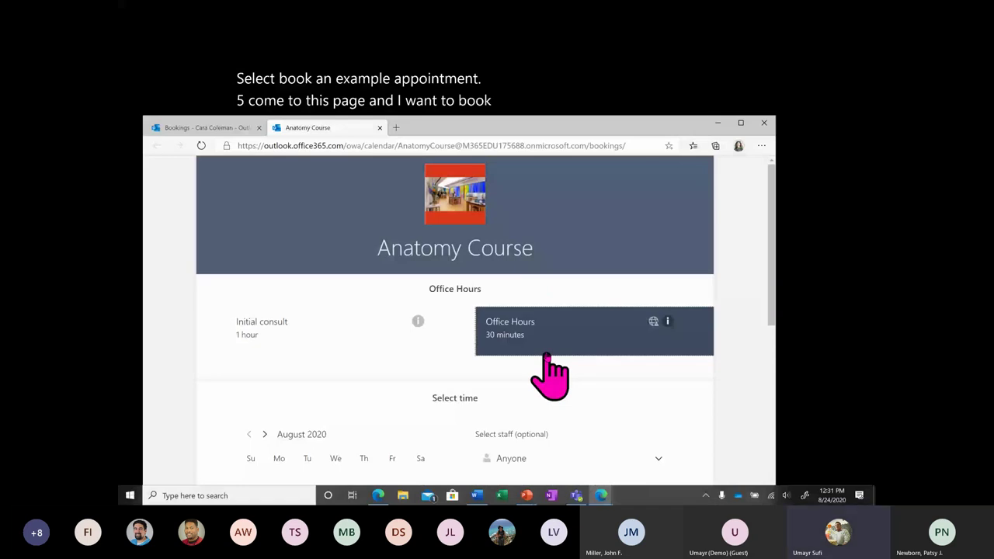
scroll(654, 350, down, 2)
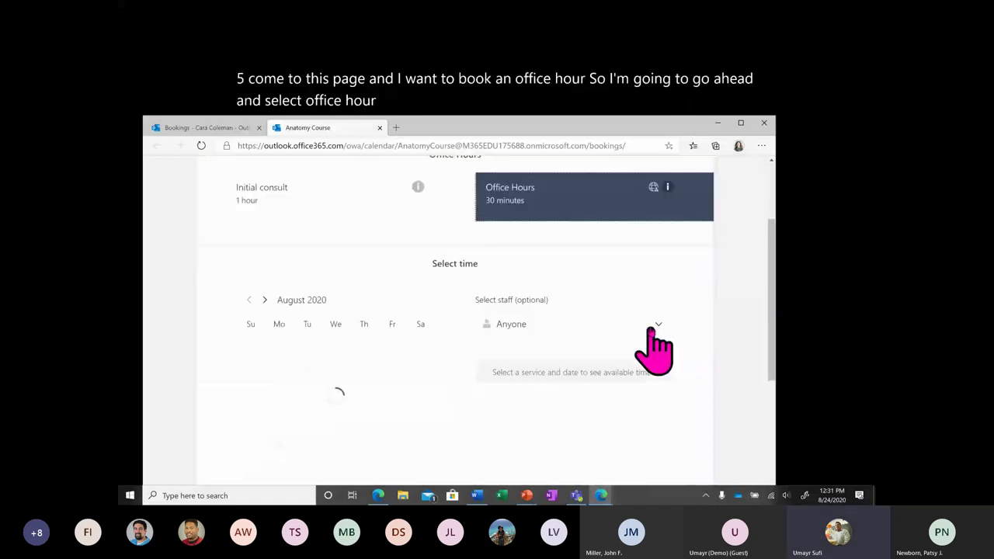
scroll(651, 329, down, 1)
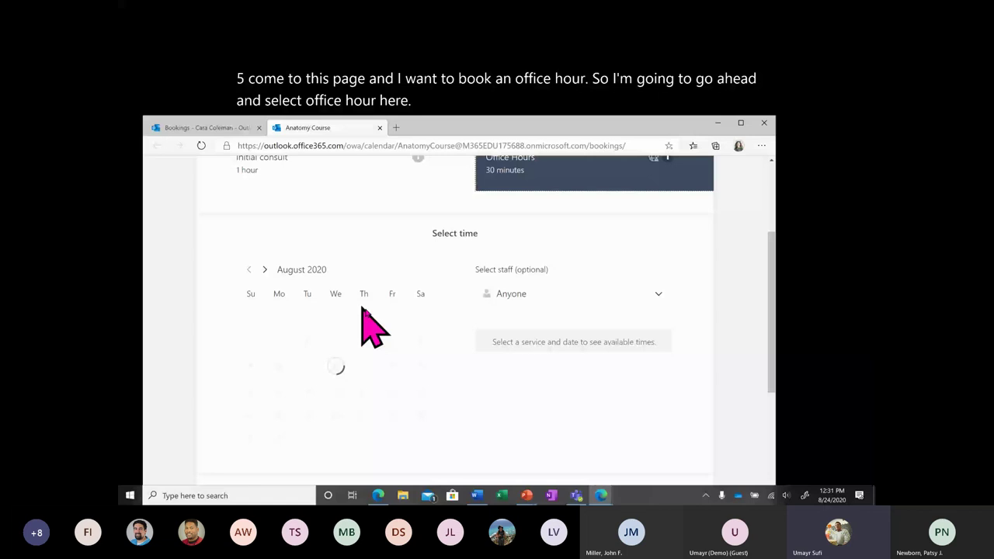
click(614, 299)
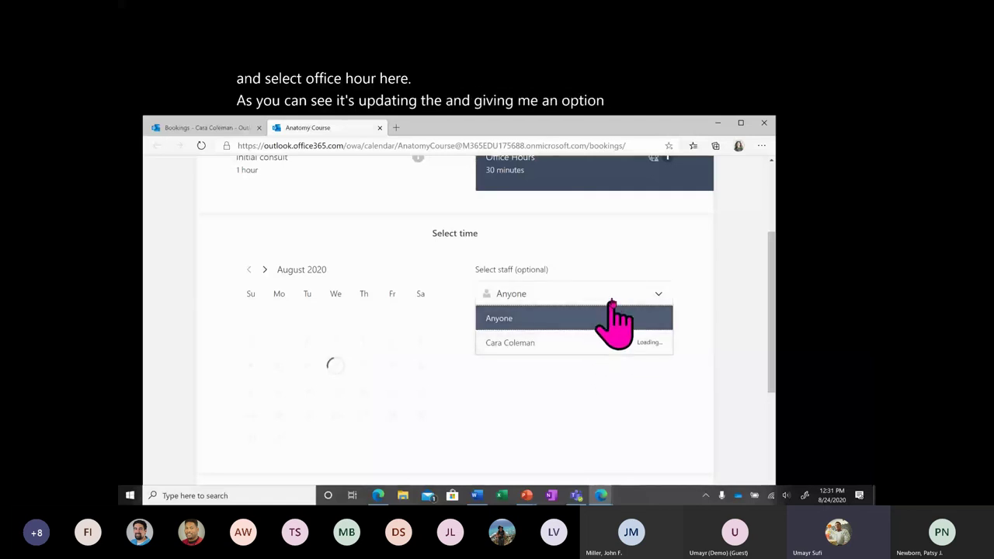
click(609, 317)
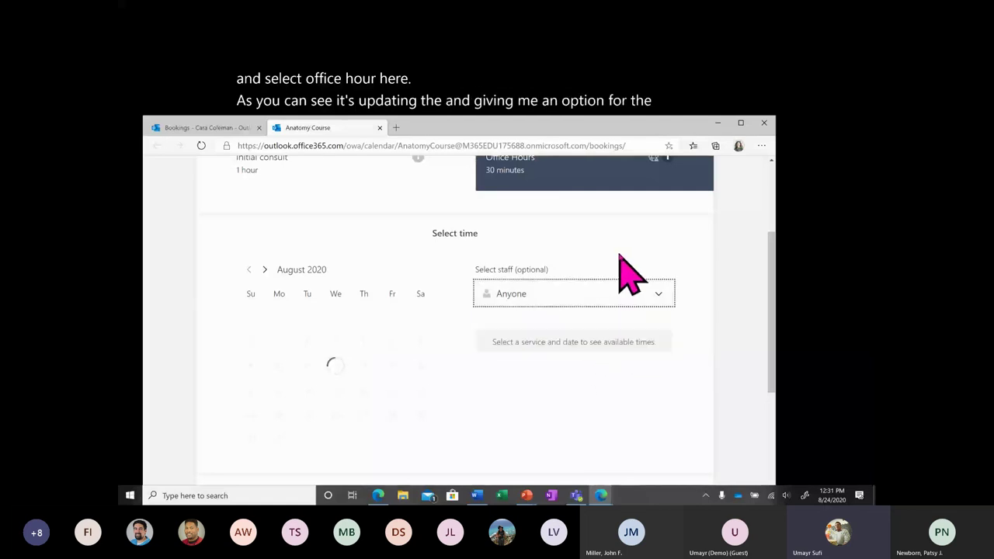
click(528, 295)
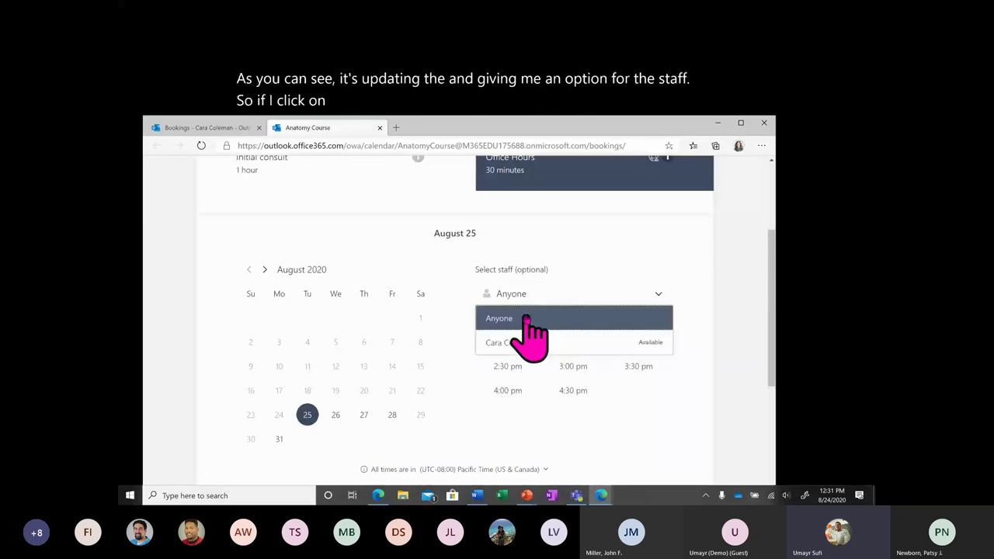
click(575, 343)
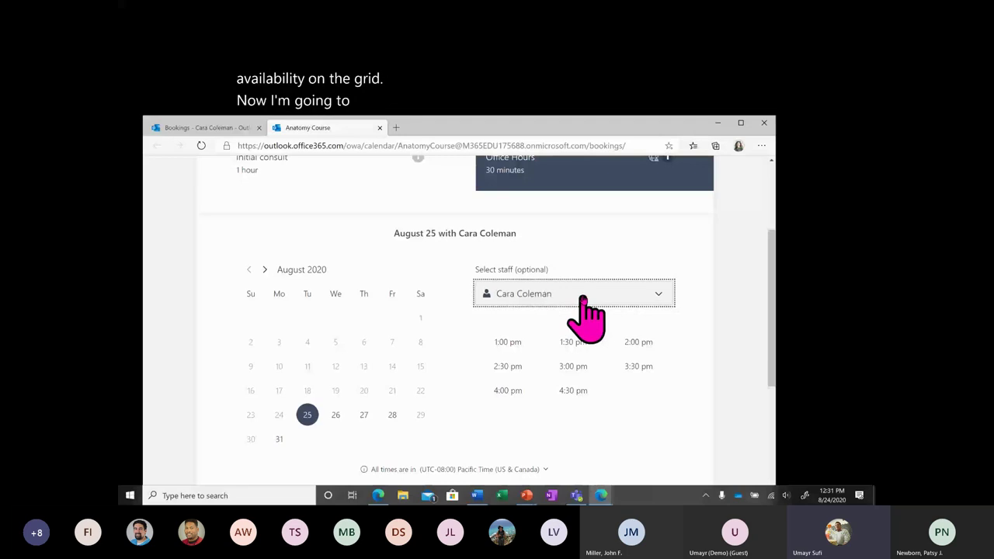
Pick August 27 at 10:00 am after checking August 26 and 28.
click(335, 417)
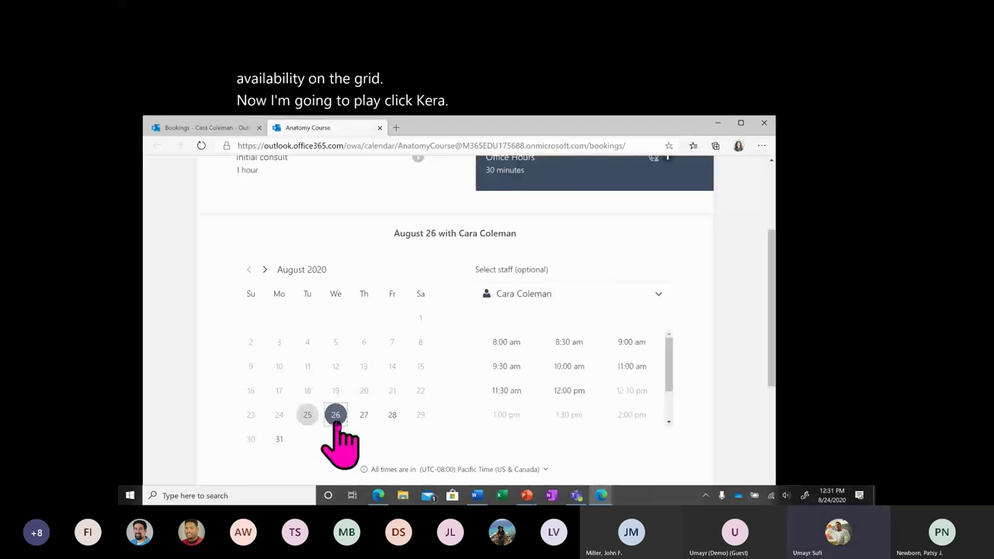
click(392, 416)
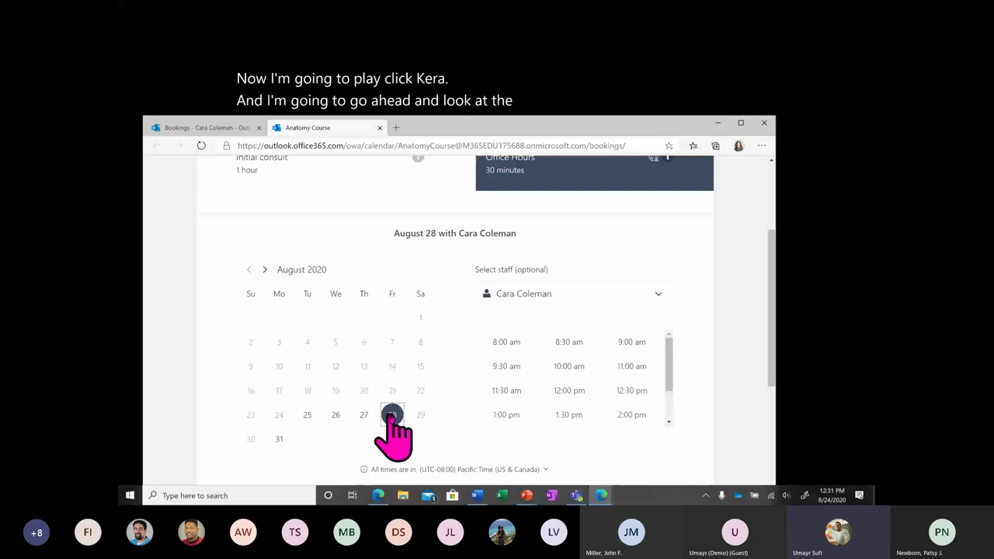
click(364, 414)
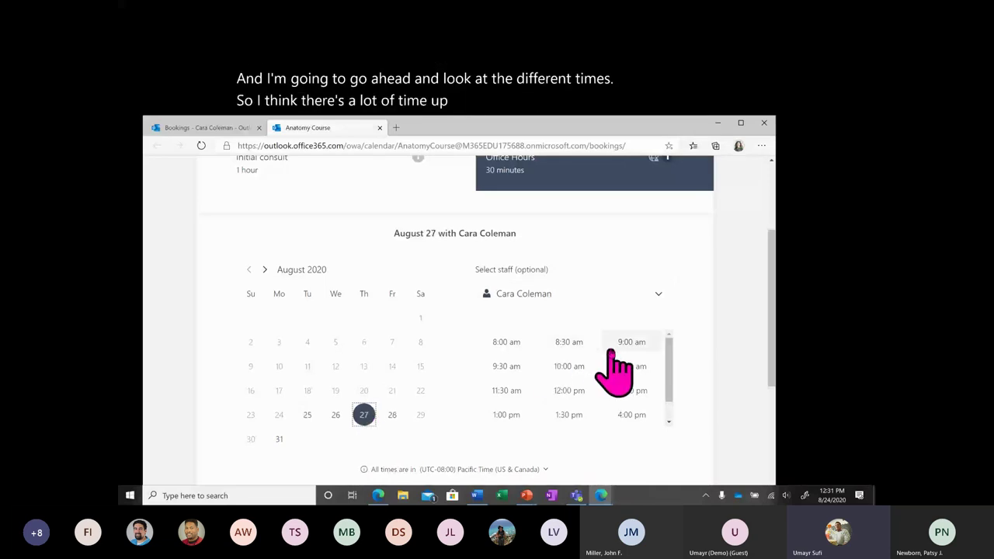
click(568, 365)
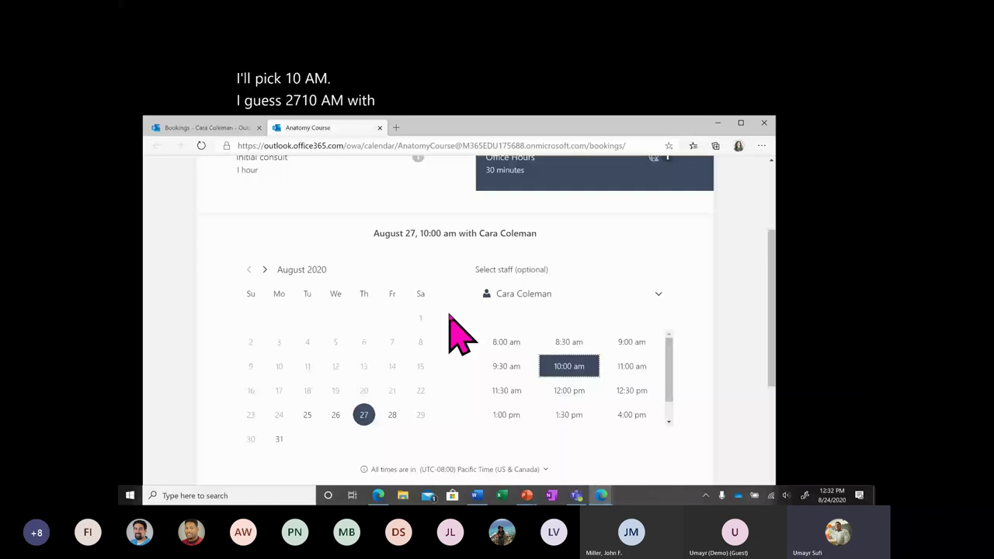
Keep the Pacific Time zone and confirm the 10:00 am slot.
scroll(365, 382, down, 1)
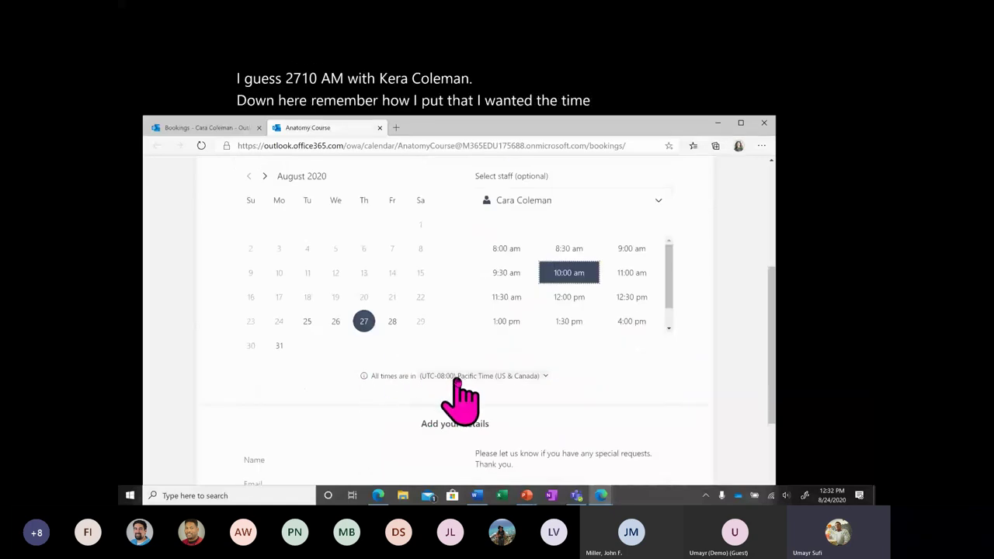
click(535, 375)
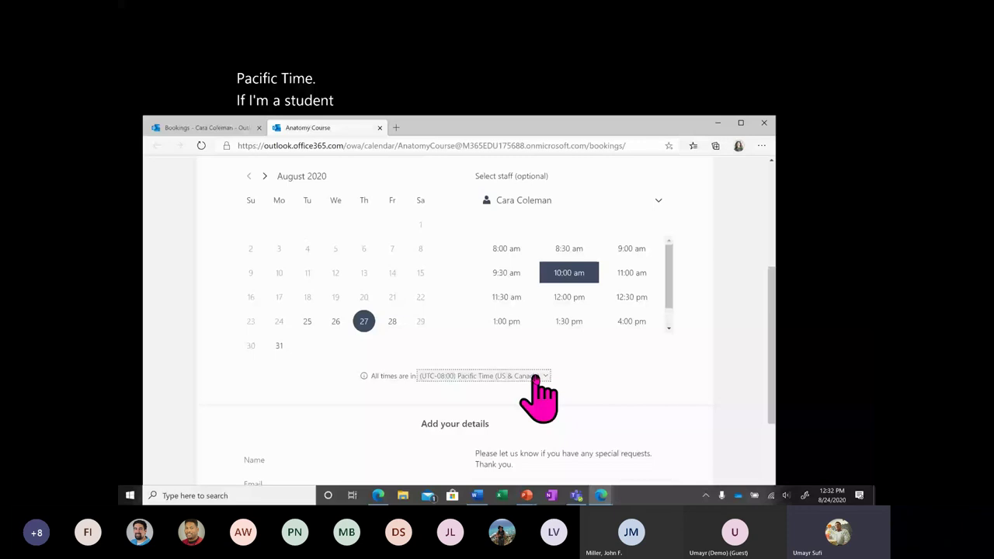
click(535, 376)
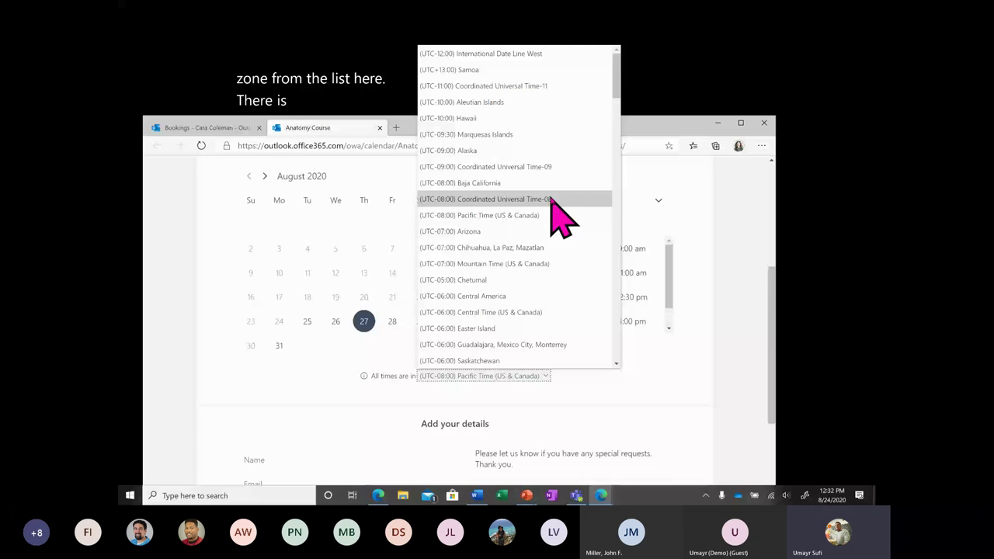
click(642, 382)
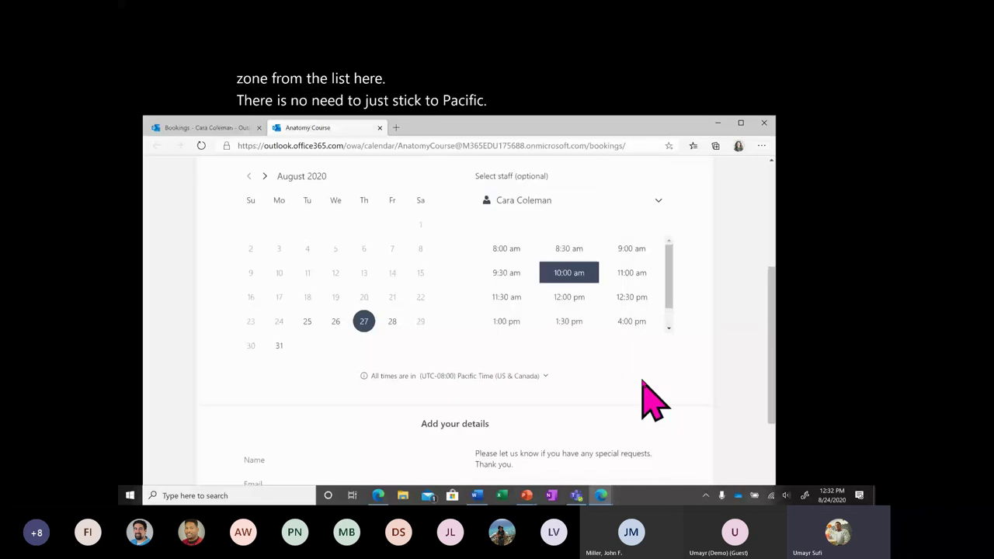
scroll(642, 379, down, 2)
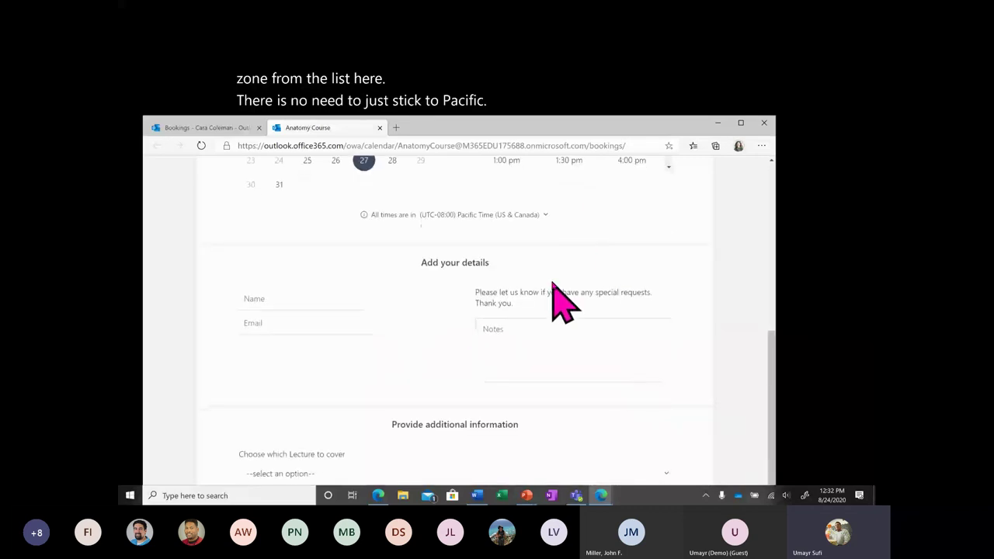
scroll(553, 286, up, 2)
scroll(552, 286, up, 1)
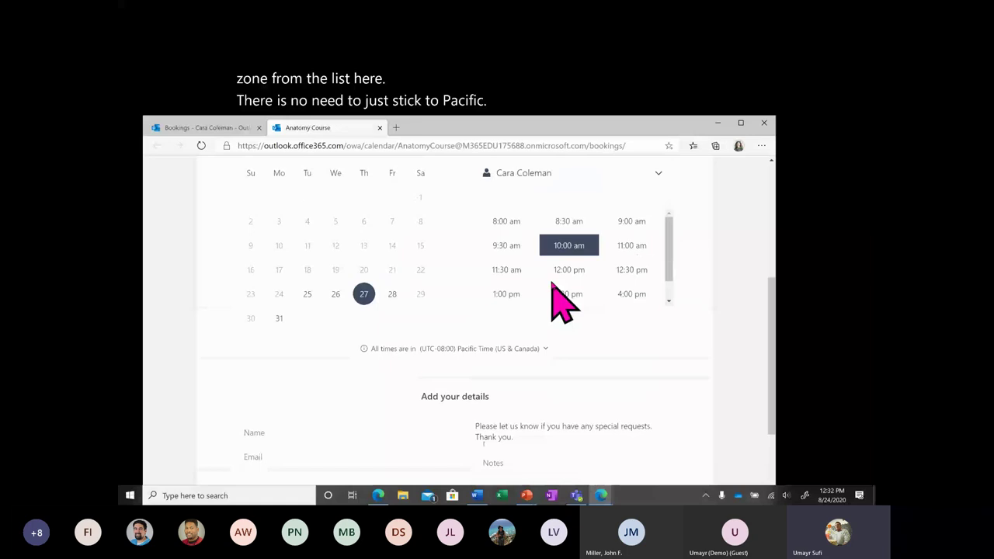
scroll(561, 303, up, 1)
click(556, 291)
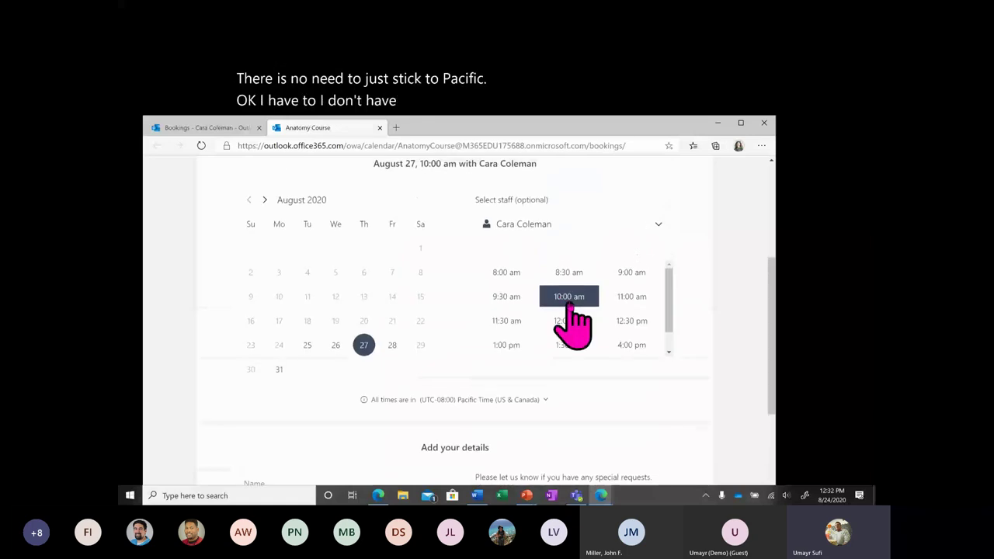
scroll(332, 283, down, 3)
Enter the booker's name, e-mail and the request 'I want to cover the class content from Lecture 3'.
click(332, 286)
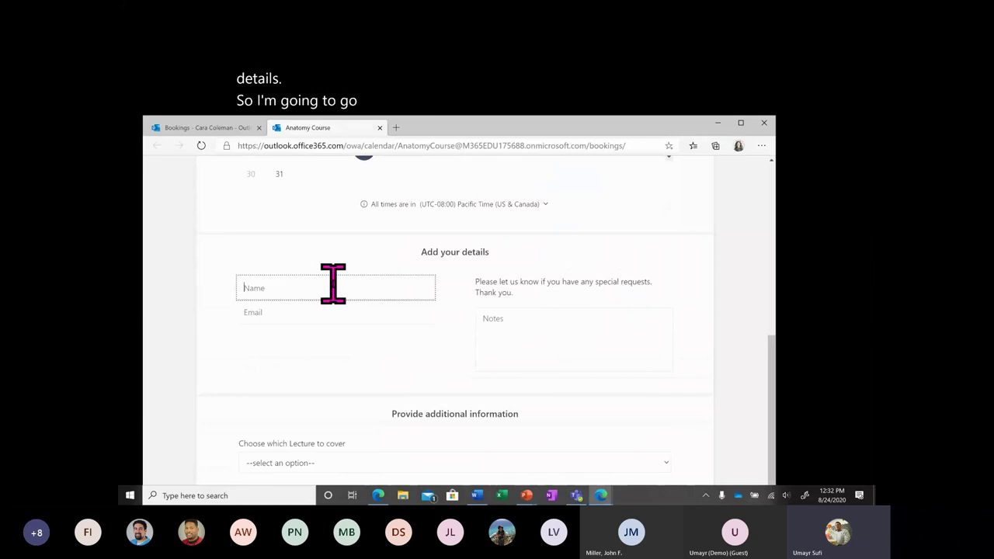
text(Um)
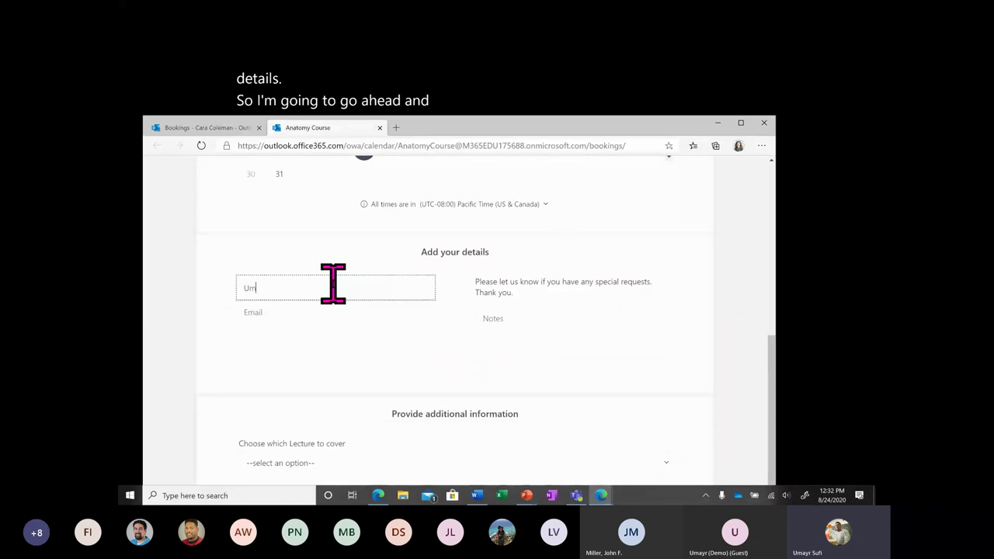
text(ayr)
key(Tab)
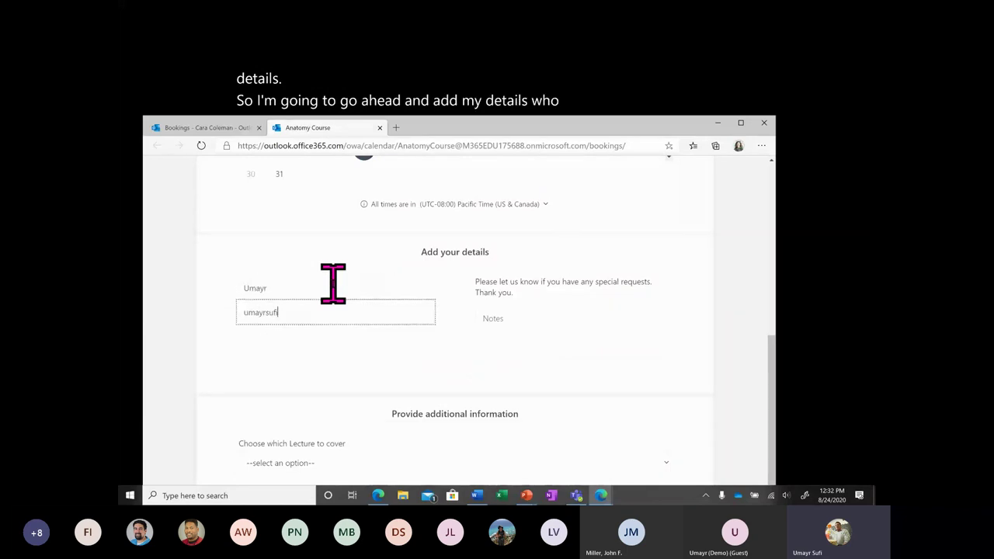
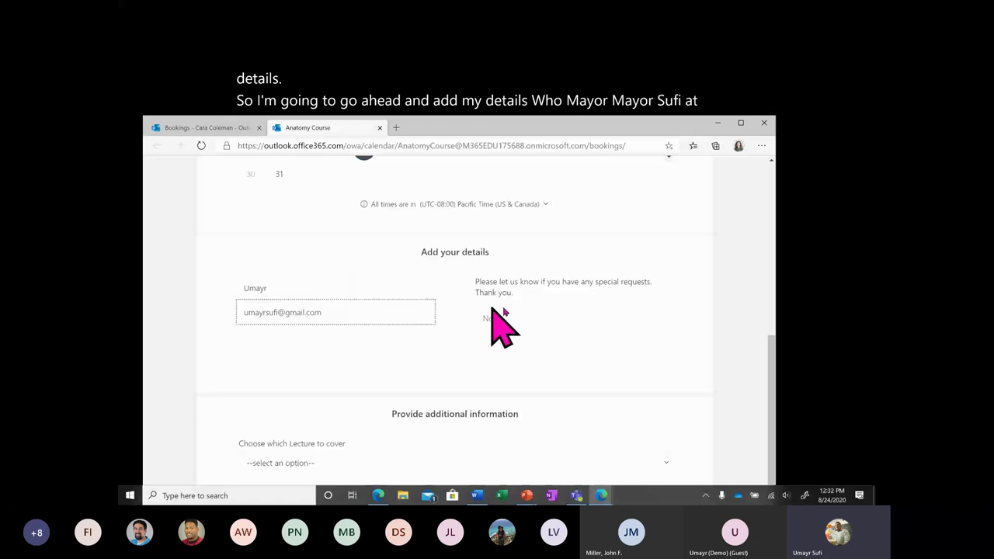
click(497, 326)
text(I w)
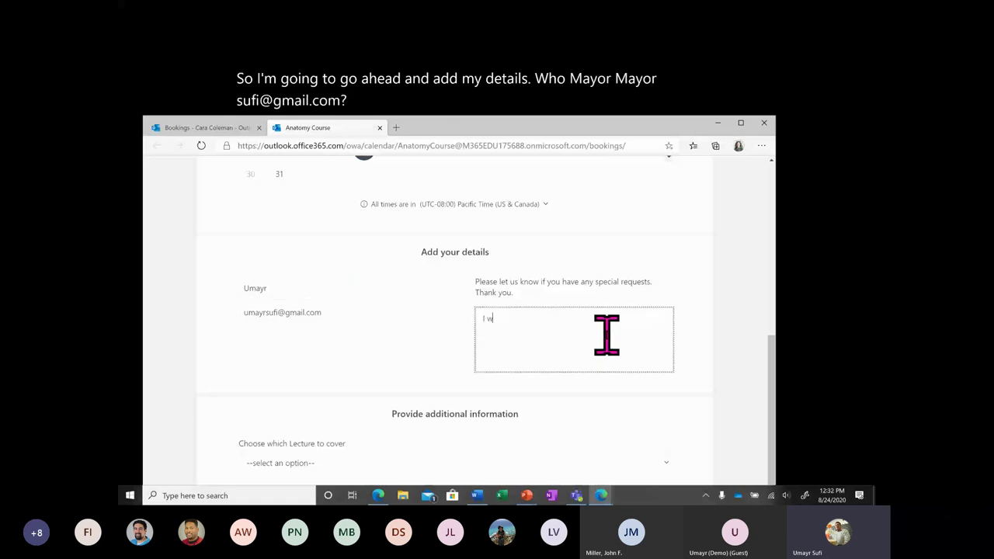
text(ant to cover the c)
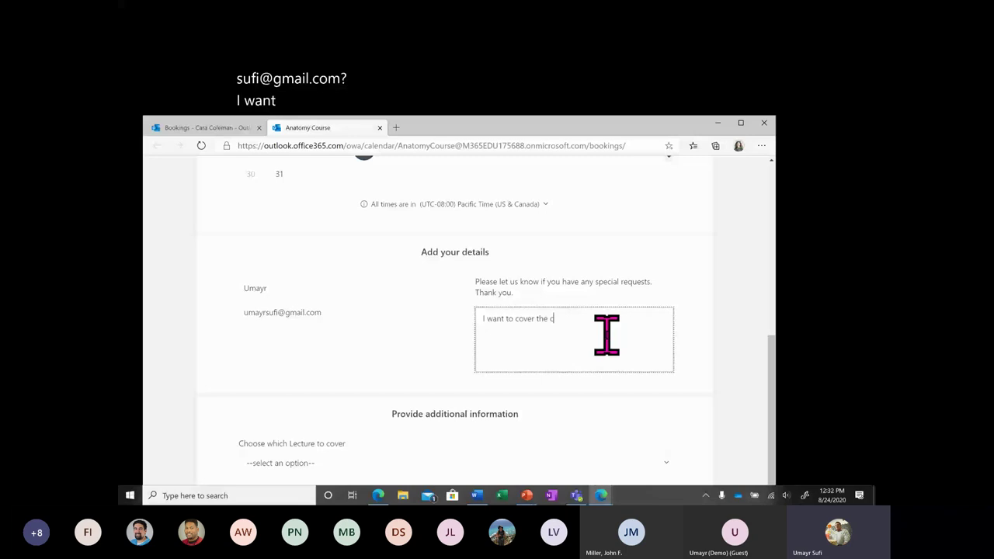
text(lass content from Lecture 3)
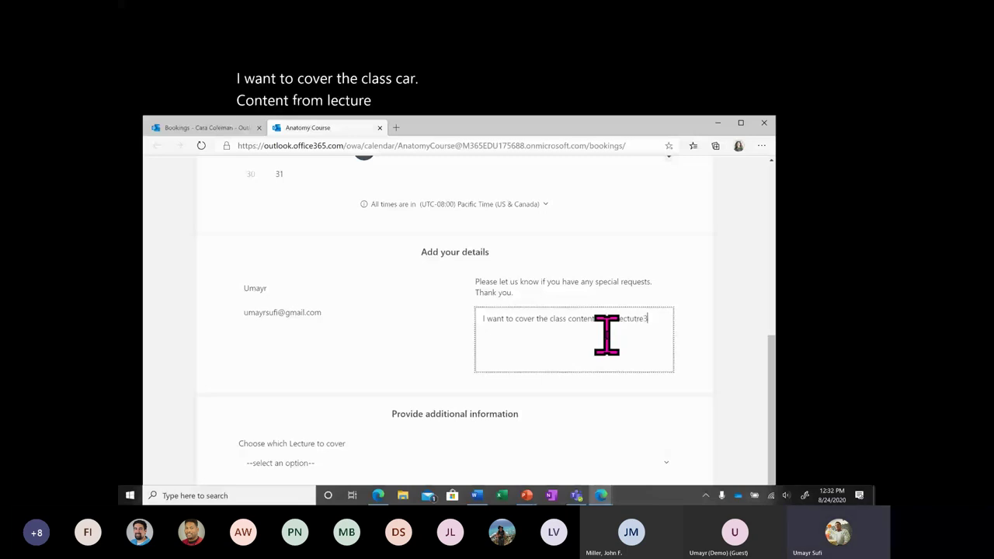
Correct the misspelling to 'Lecture' and replace the e-mail with a new address.
right_click(634, 317)
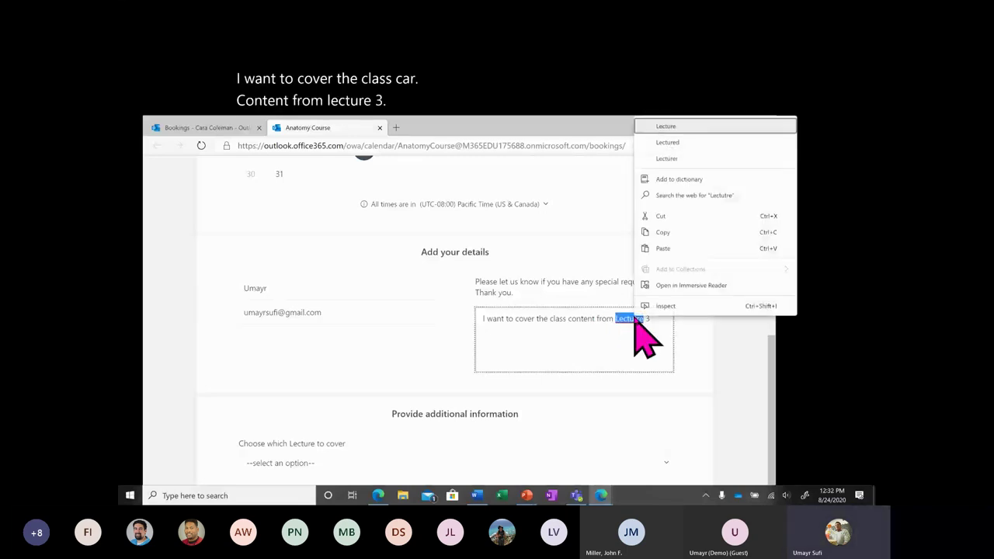
click(682, 127)
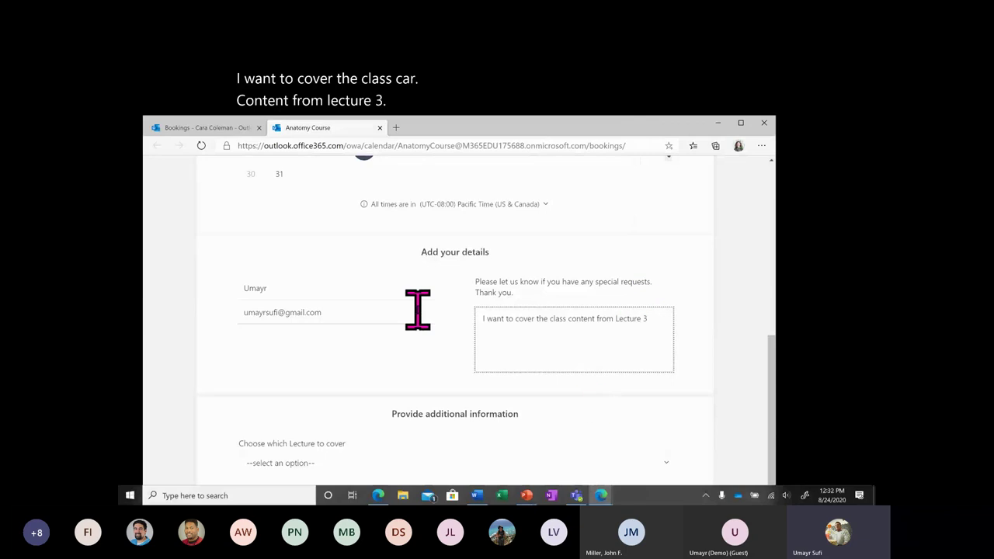
drag(333, 313, 248, 314)
key(BackSpace)
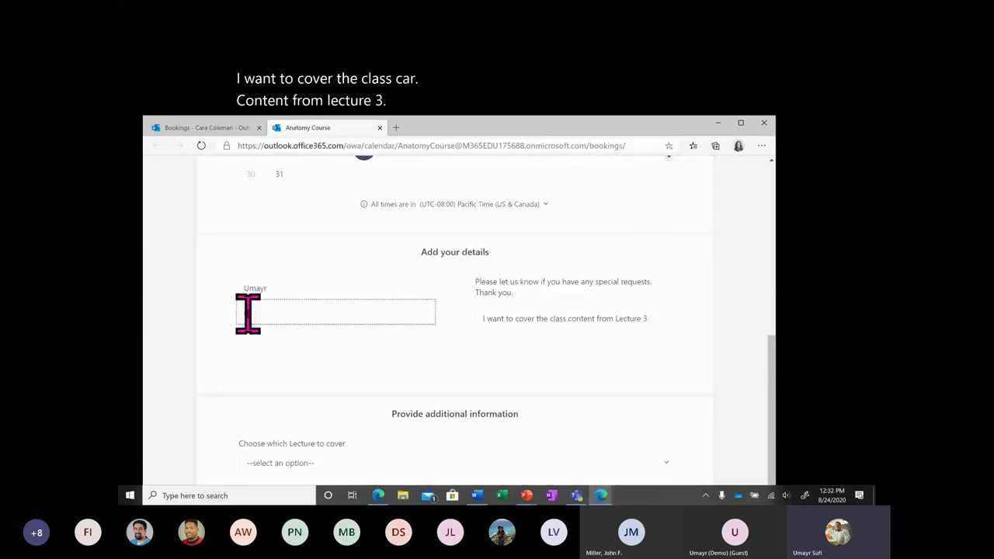
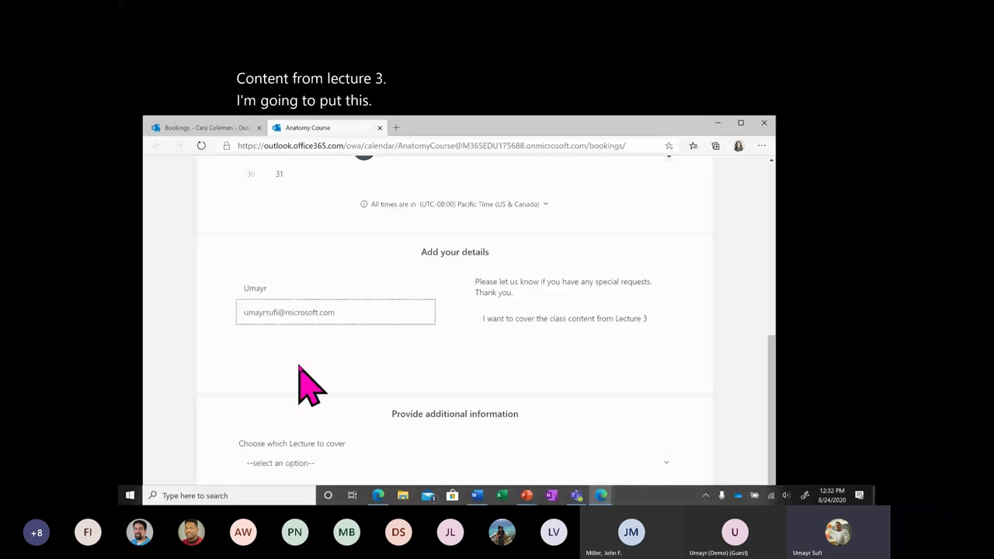
key(alt)
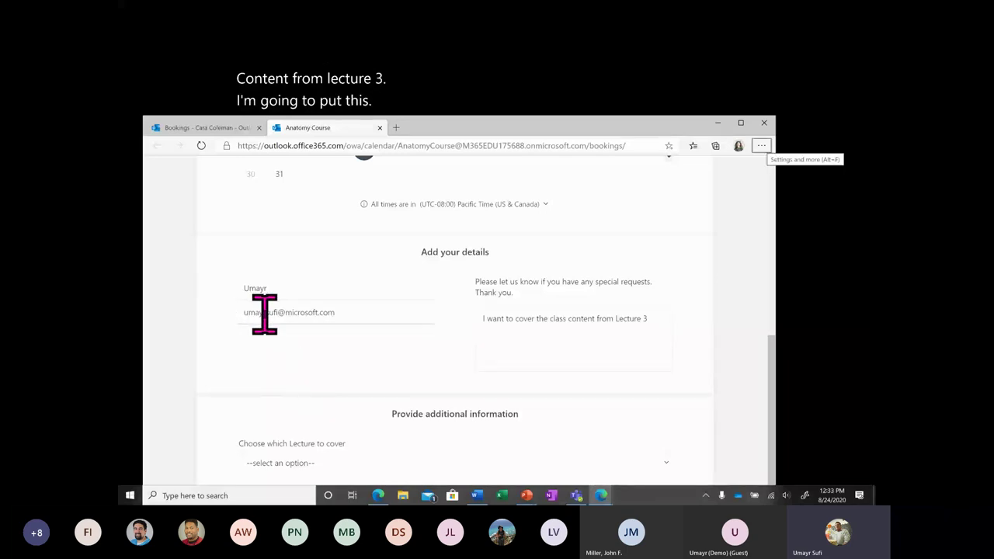
click(267, 314)
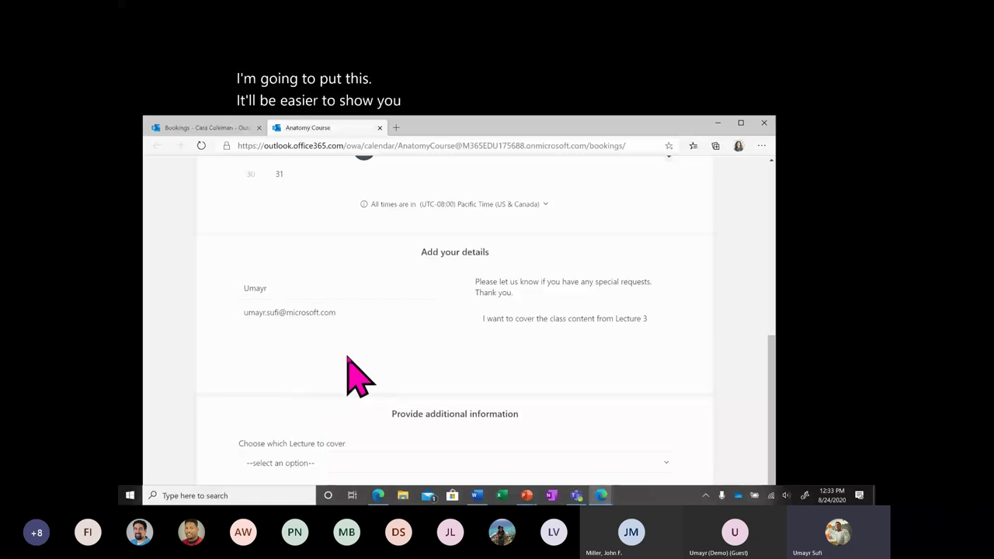
Answer 'Lecture 3' to the lecture question and submit the booking.
scroll(484, 365, down, 3)
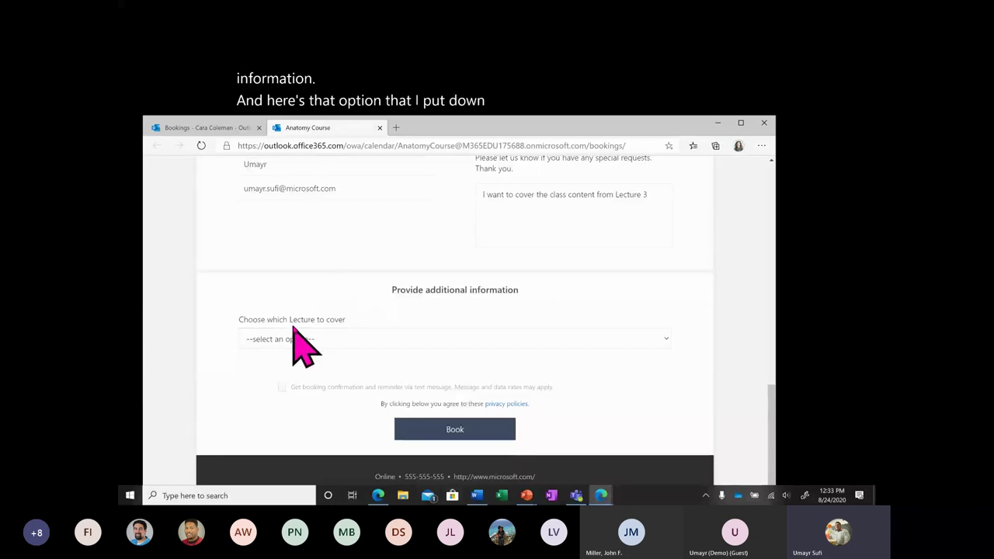
click(359, 339)
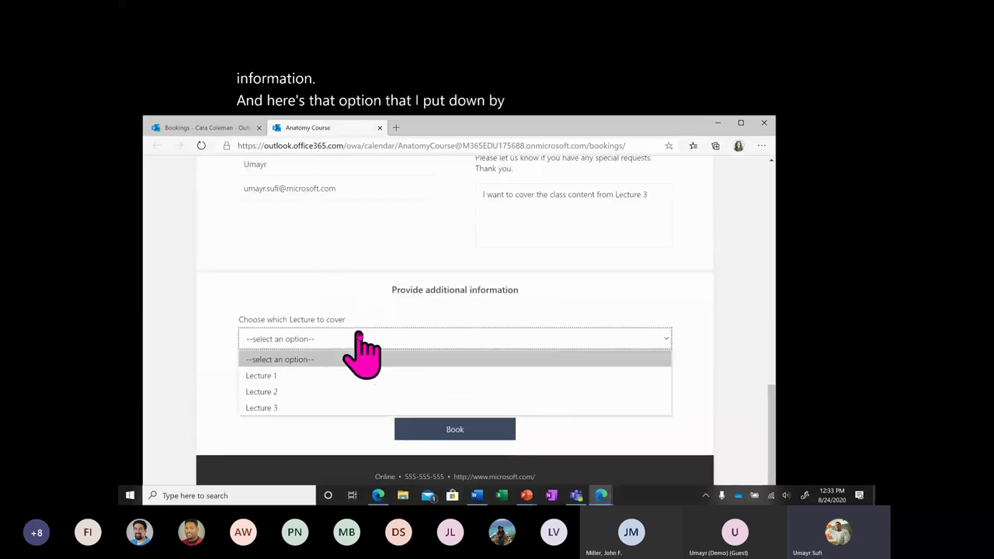
click(313, 407)
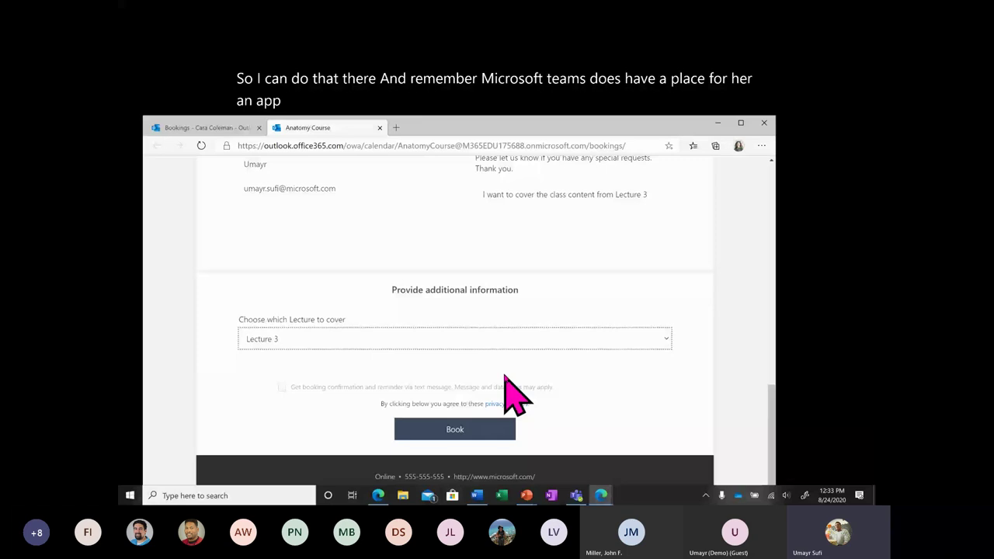
click(487, 439)
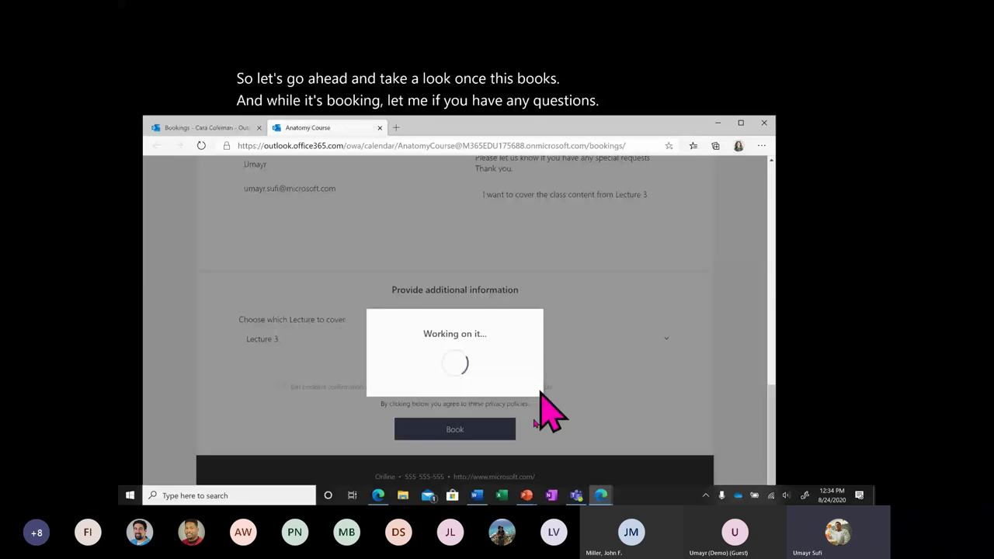
Dismiss the thank-you message and review the Thursday, August 27, 10:00 am Office Hours booking.
click(376, 497)
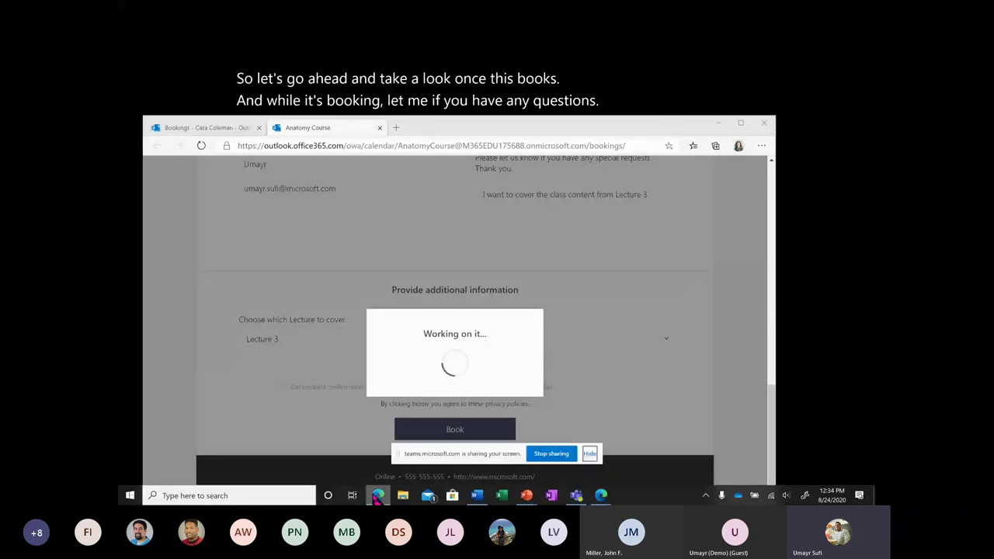
click(603, 495)
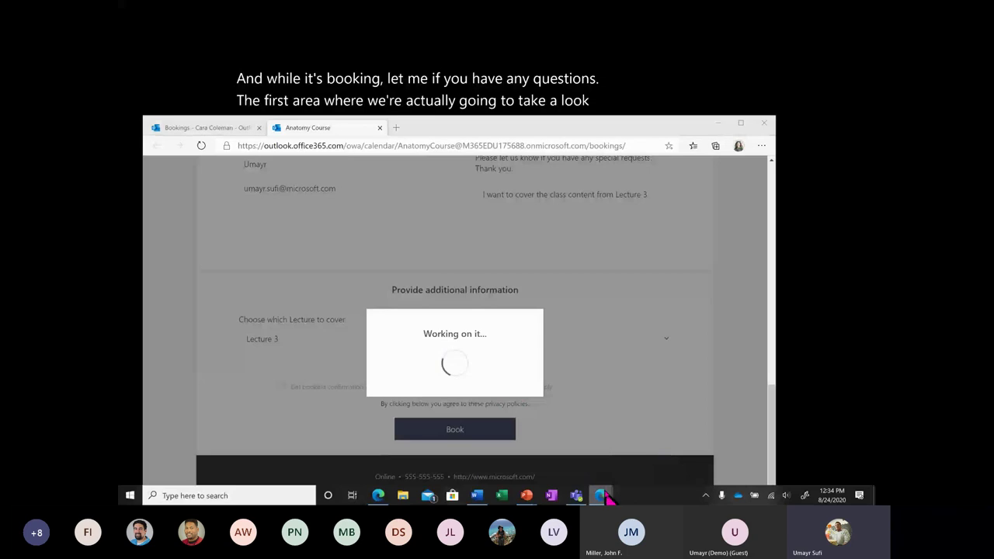
click(683, 447)
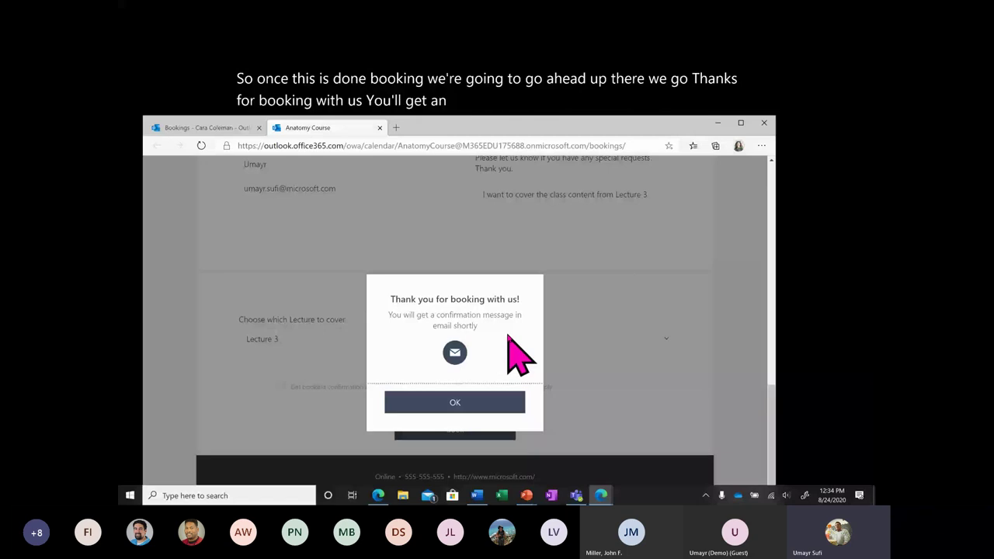
click(495, 402)
scroll(491, 407, down, 1)
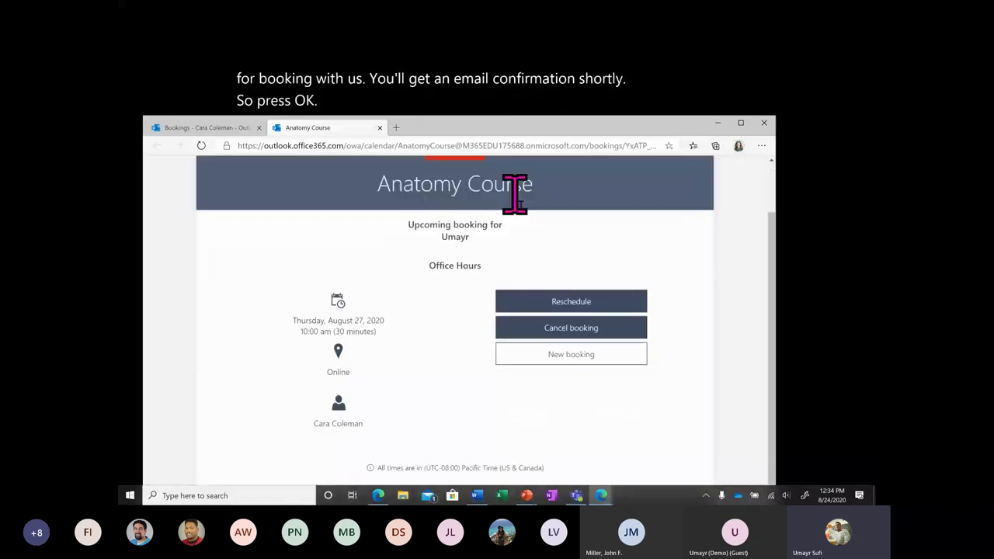
scroll(460, 339, down, 1)
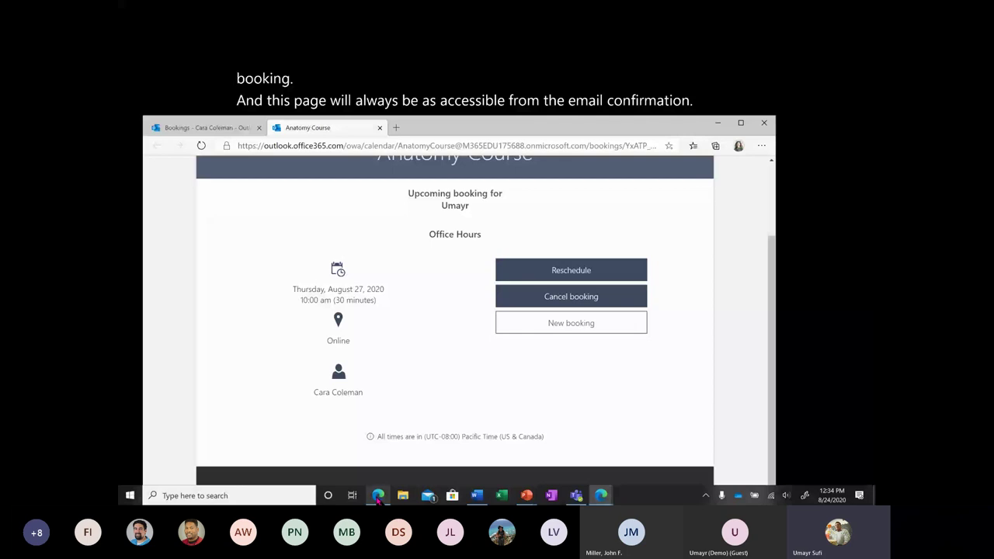
mouse_move(378, 498)
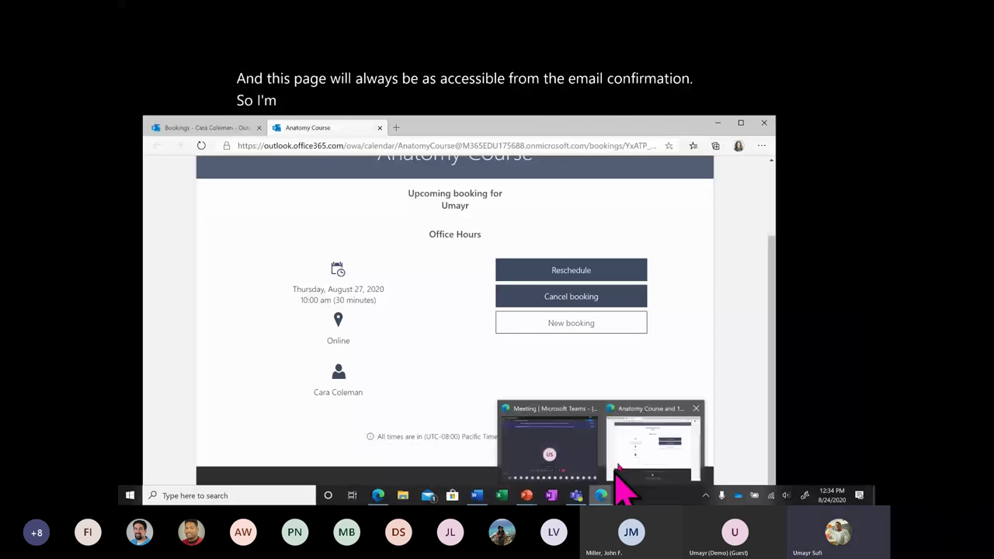
Go to Outlook mail and open the new Anatomy Course booking e-mail.
click(230, 127)
click(154, 168)
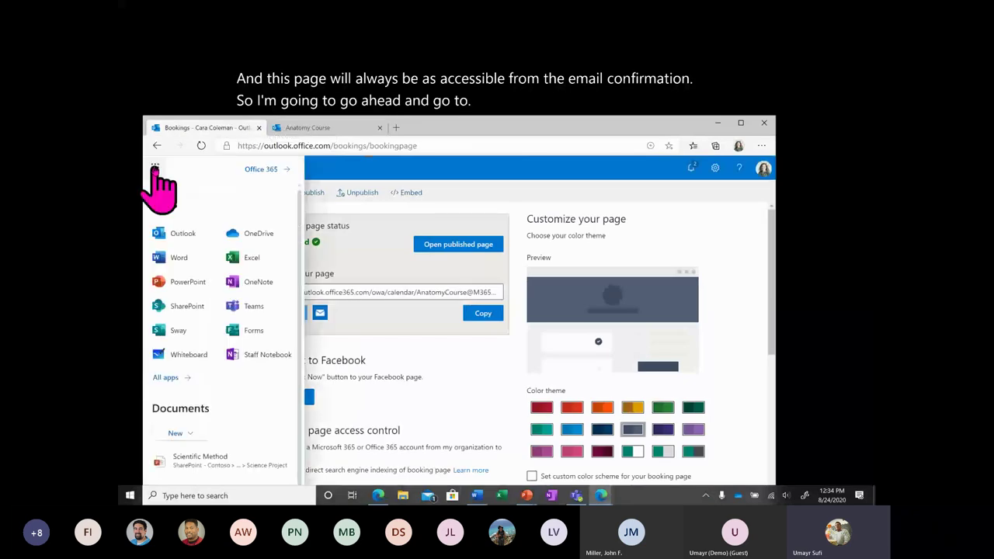
click(188, 239)
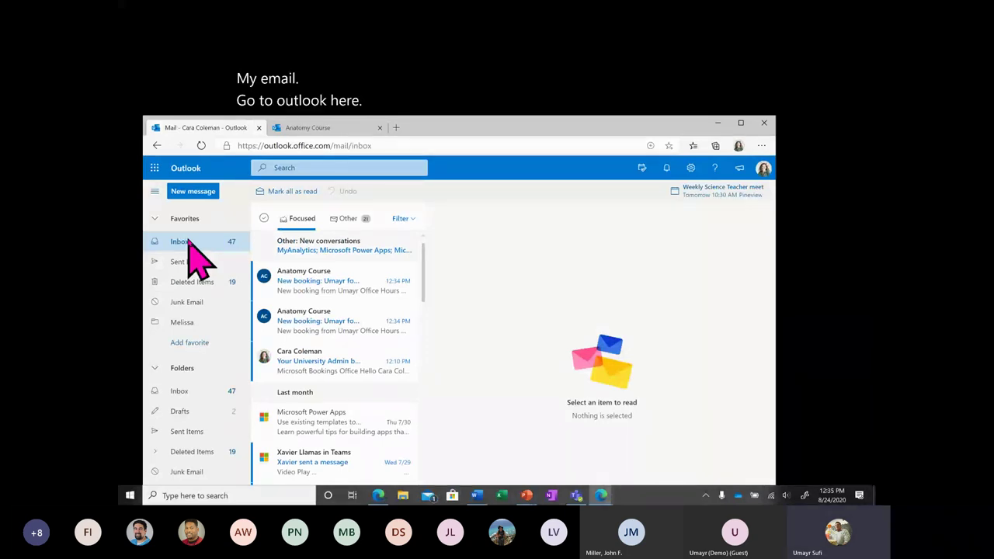
click(300, 293)
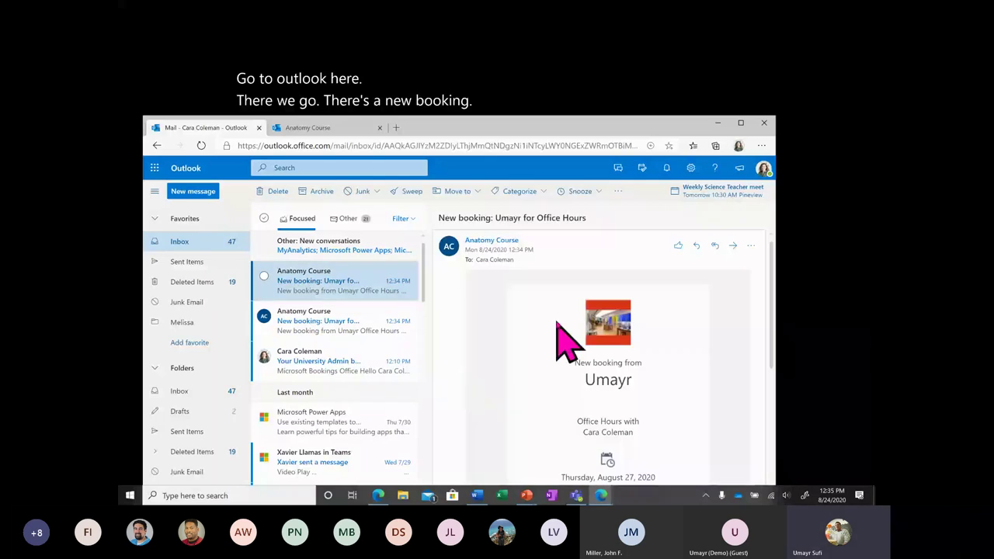
Read through the e-mail's booking date, time and Teams meeting link.
scroll(636, 365, down, 3)
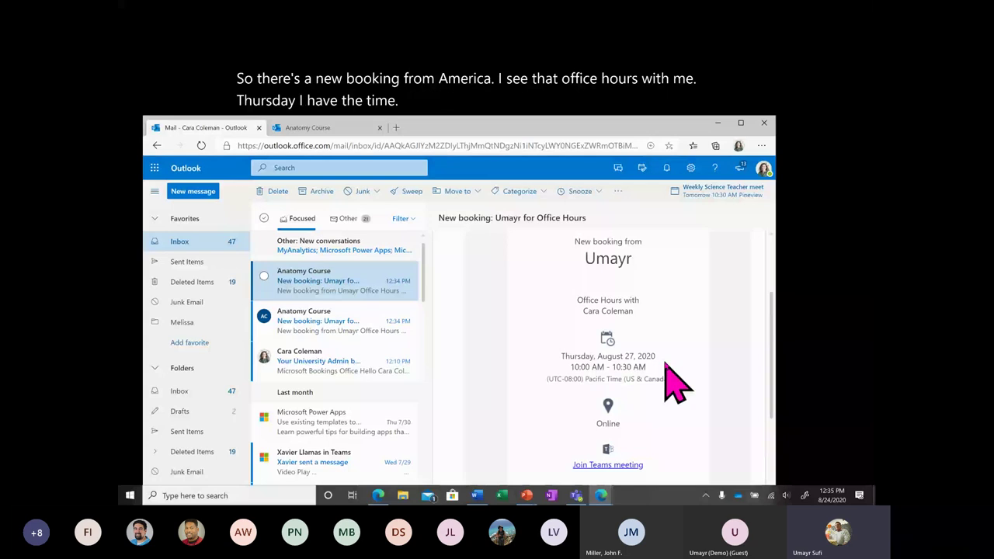
scroll(675, 382, down, 1)
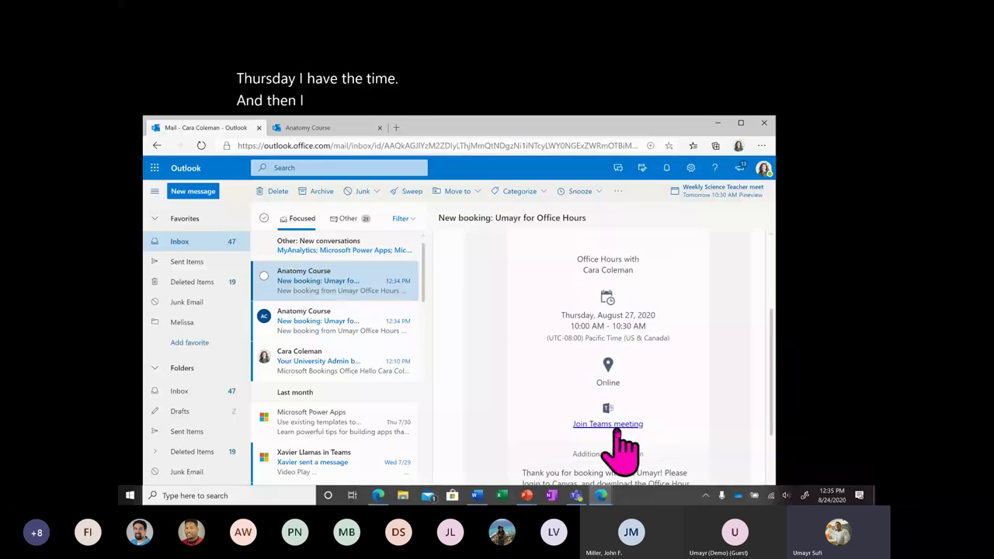
scroll(623, 435, down, 3)
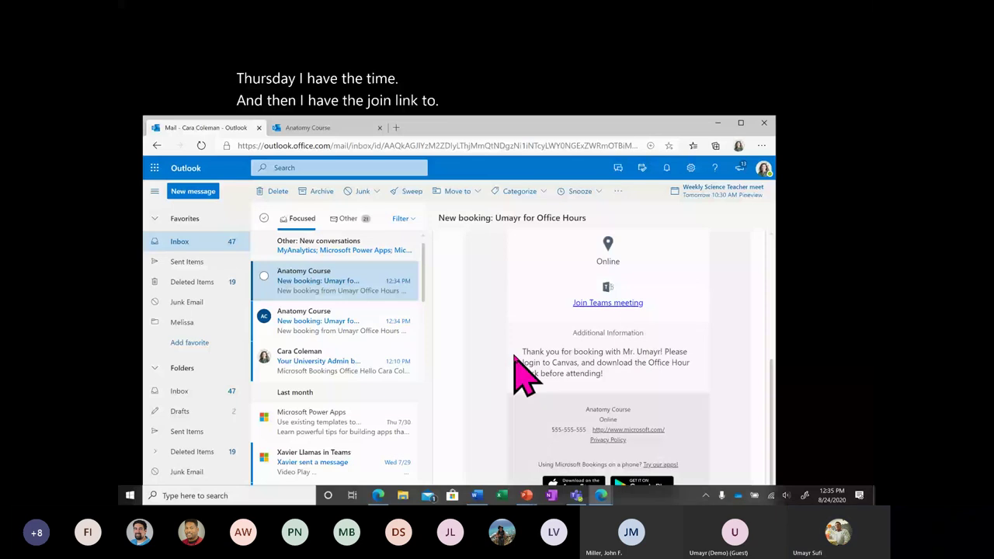
drag(514, 359, 610, 378)
scroll(610, 379, down, 2)
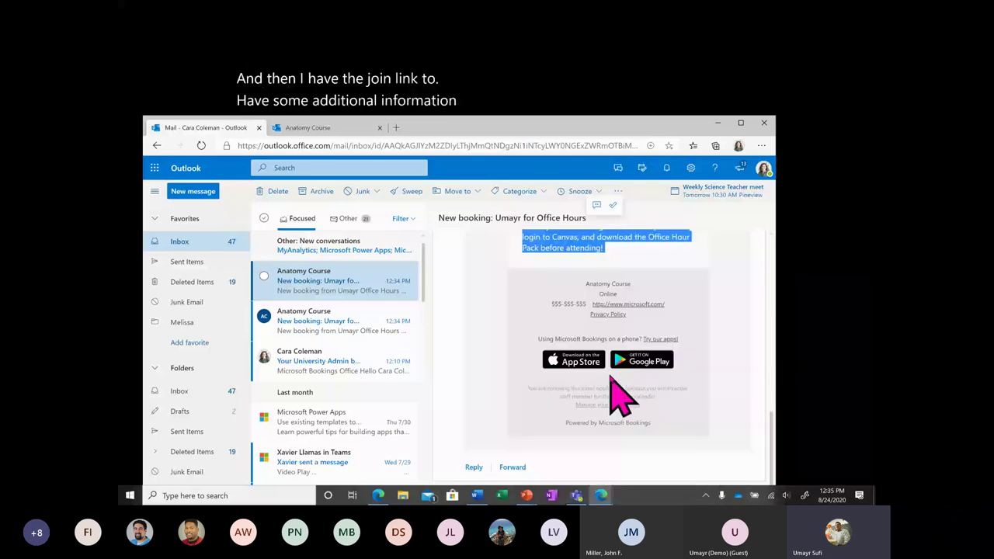
click(711, 305)
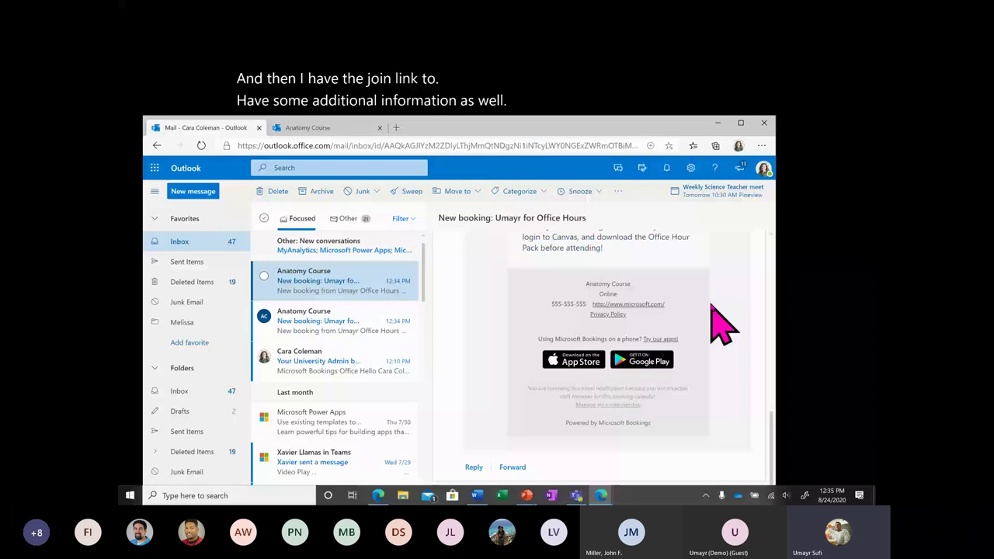
scroll(720, 322, up, 3)
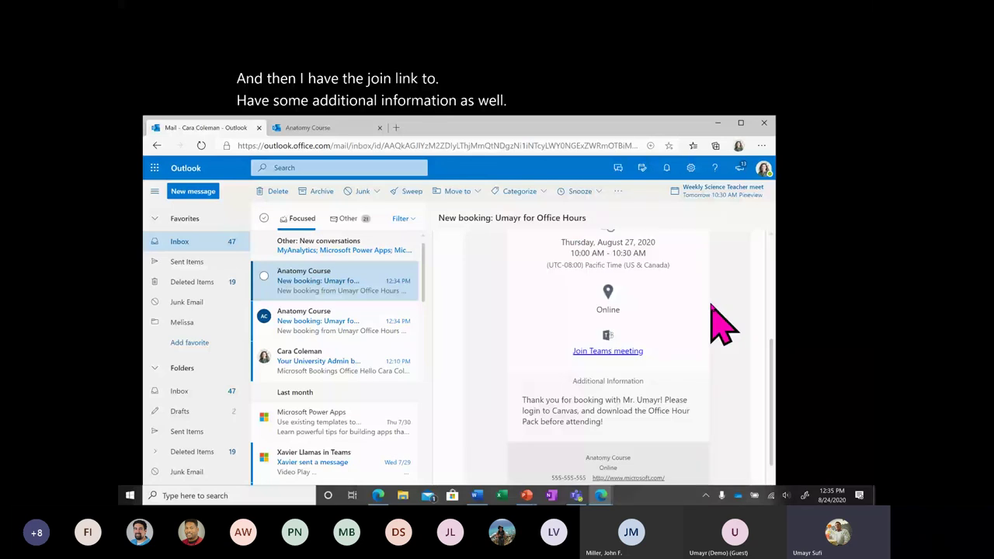
scroll(609, 389, up, 1)
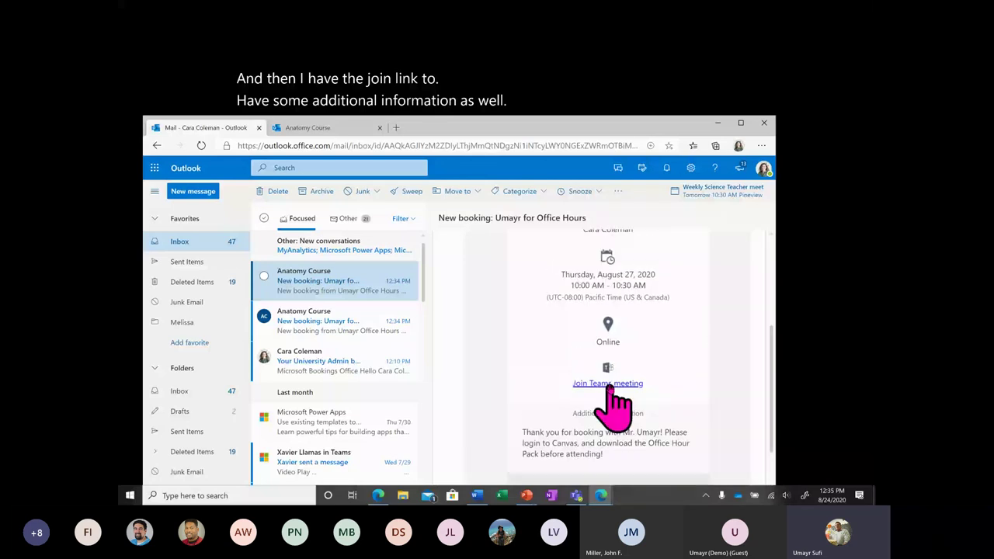
scroll(194, 417, down, 3)
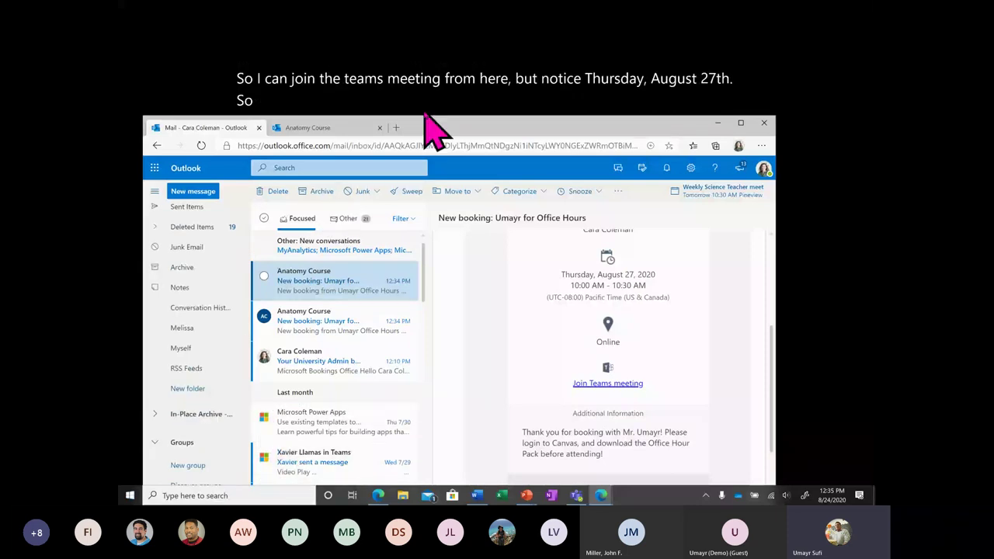
drag(431, 132, 494, 165)
Show Thursday, August 27, 2020 in the Outlook on the web calendar.
click(180, 451)
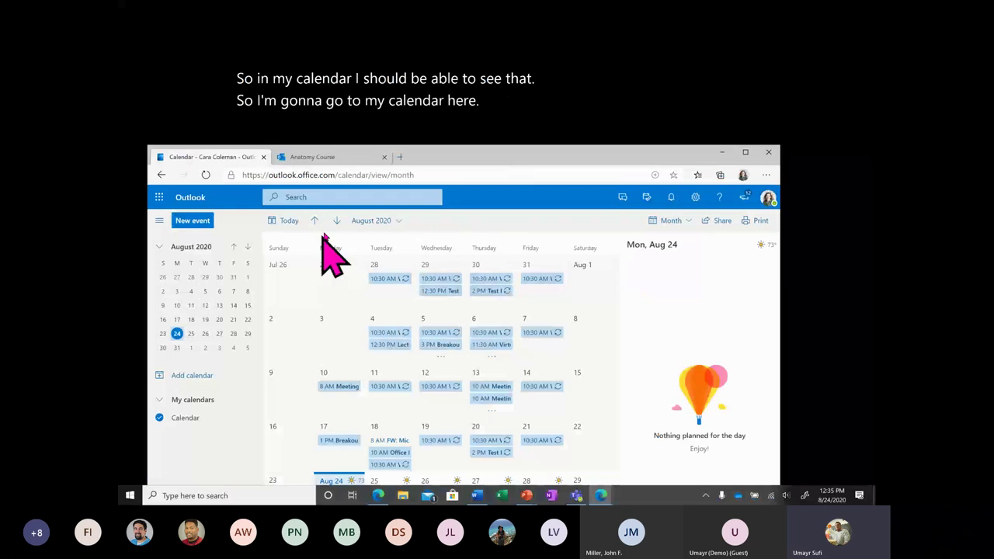
click(365, 220)
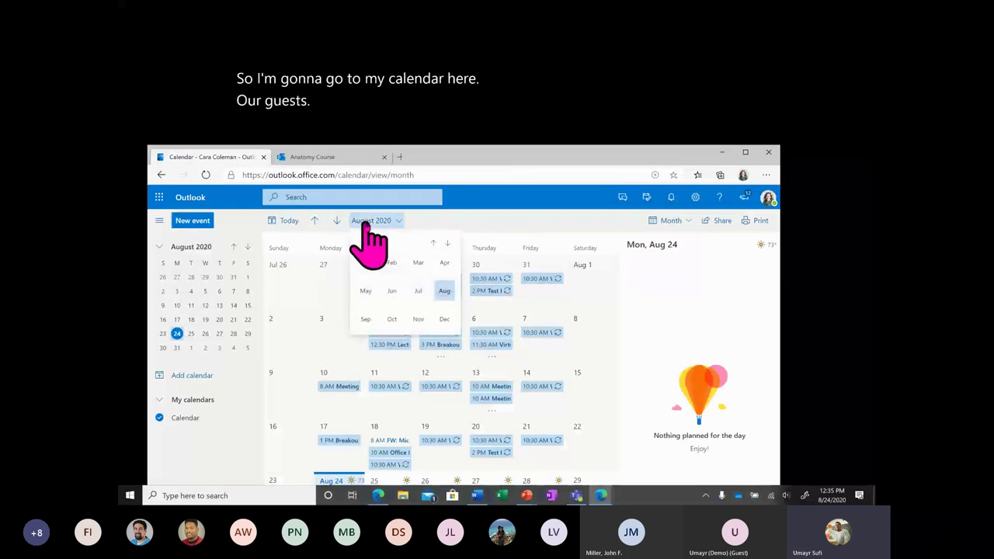
click(444, 292)
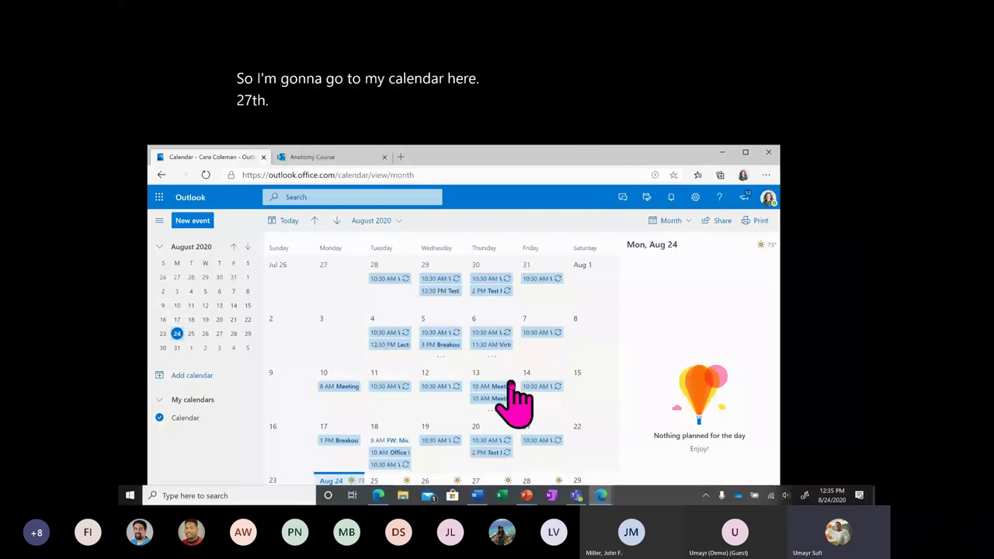
scroll(342, 272, down, 2)
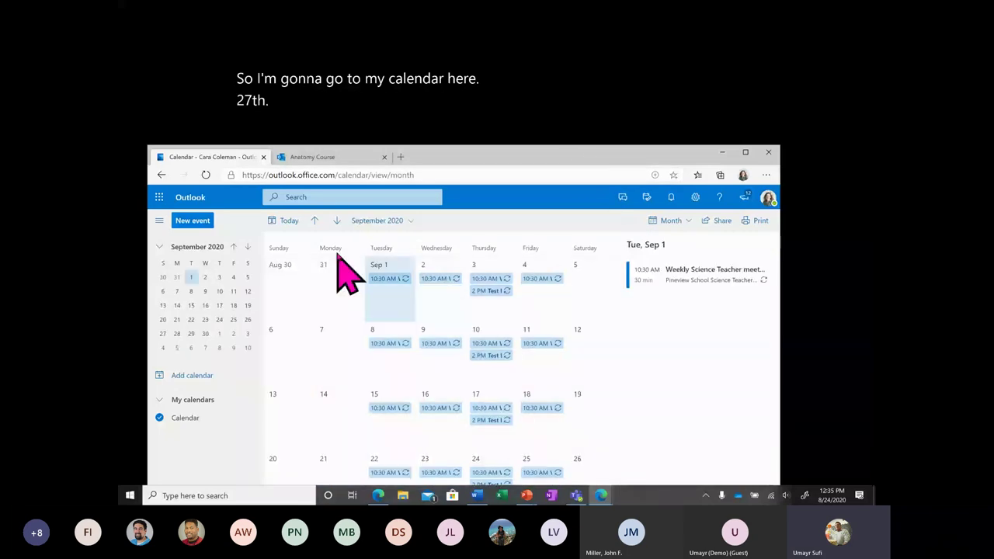
scroll(342, 272, up, 2)
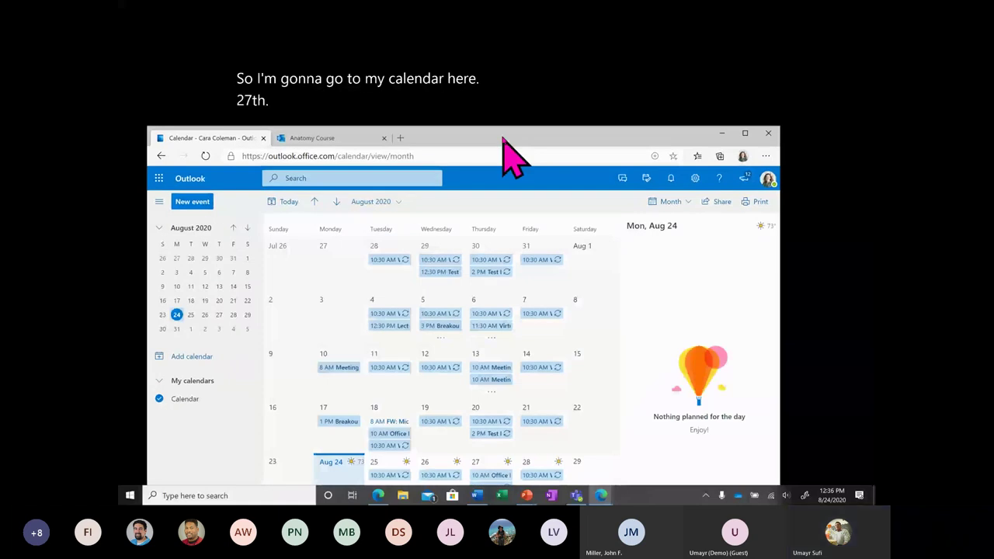
click(491, 465)
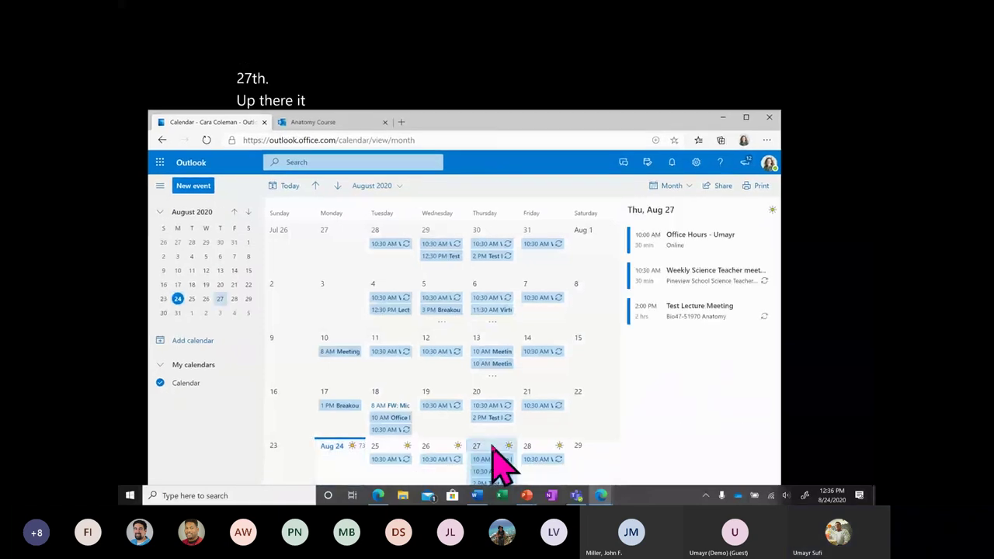
Cancel an accidental new event, view the Office Hours booking details, then switch to Teams.
double_click(497, 465)
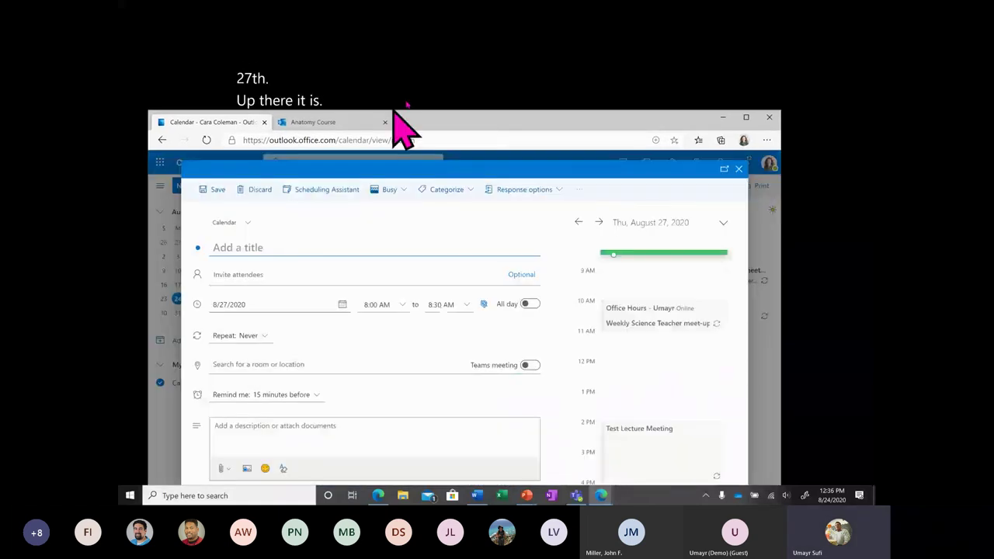
key(Escape)
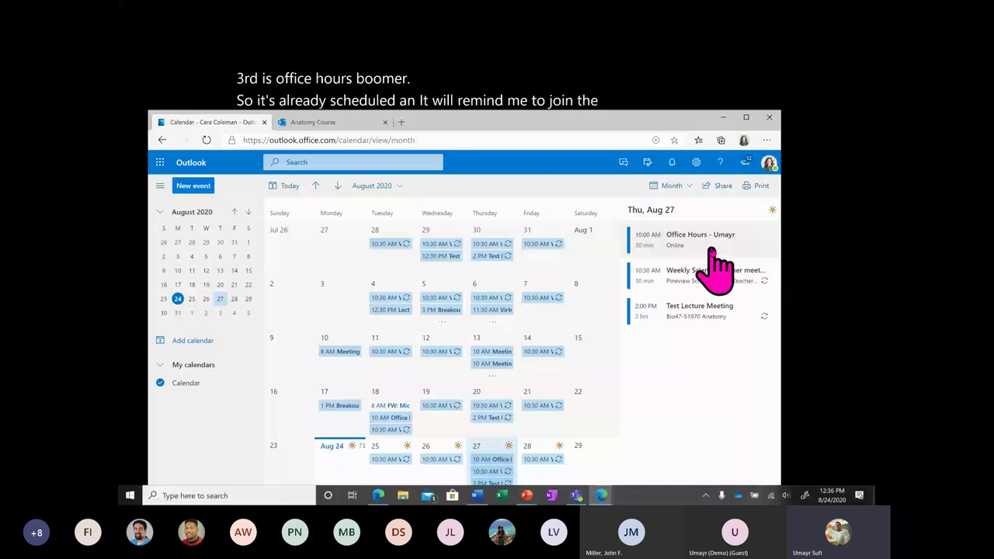
click(711, 250)
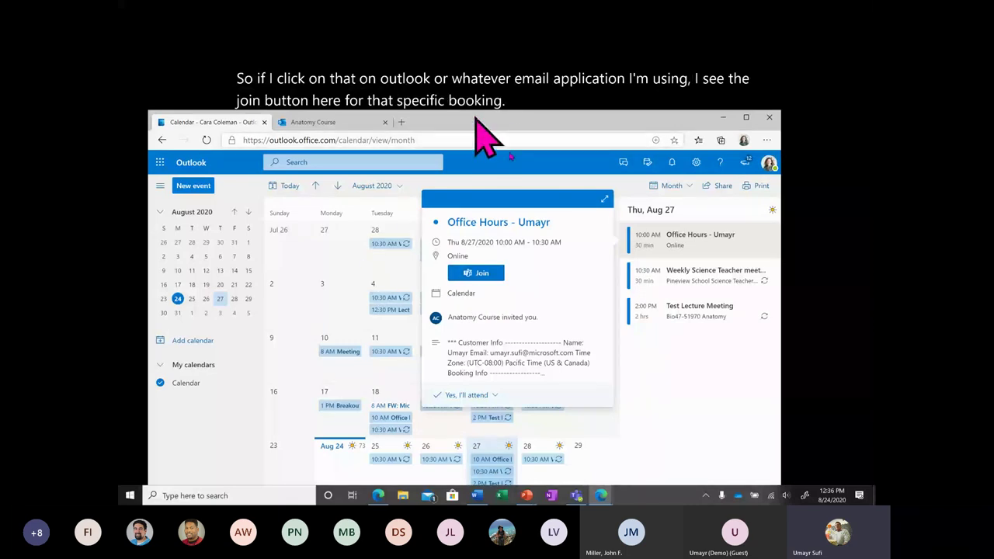
click(578, 500)
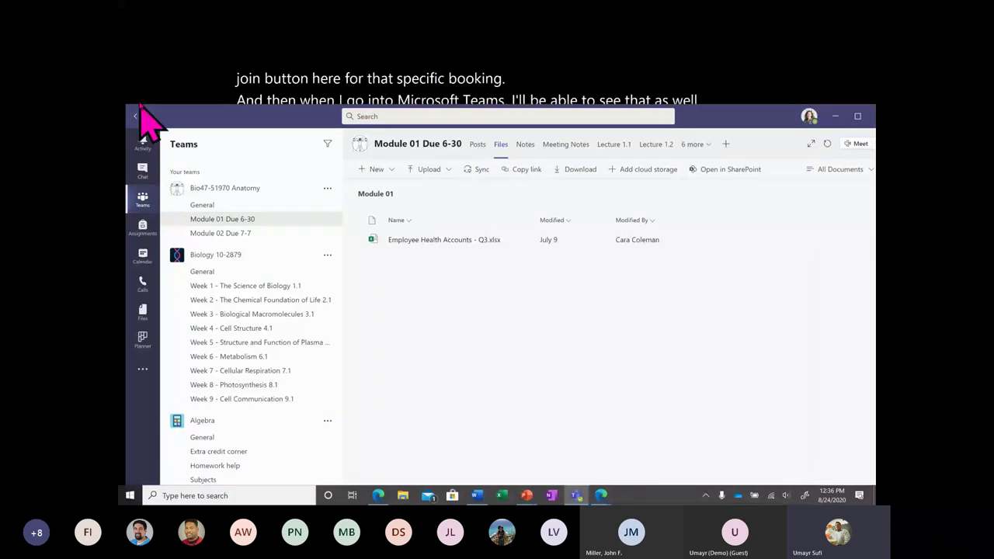
Bring the Teams window back and reposition it on screen.
drag(142, 106, 164, 100)
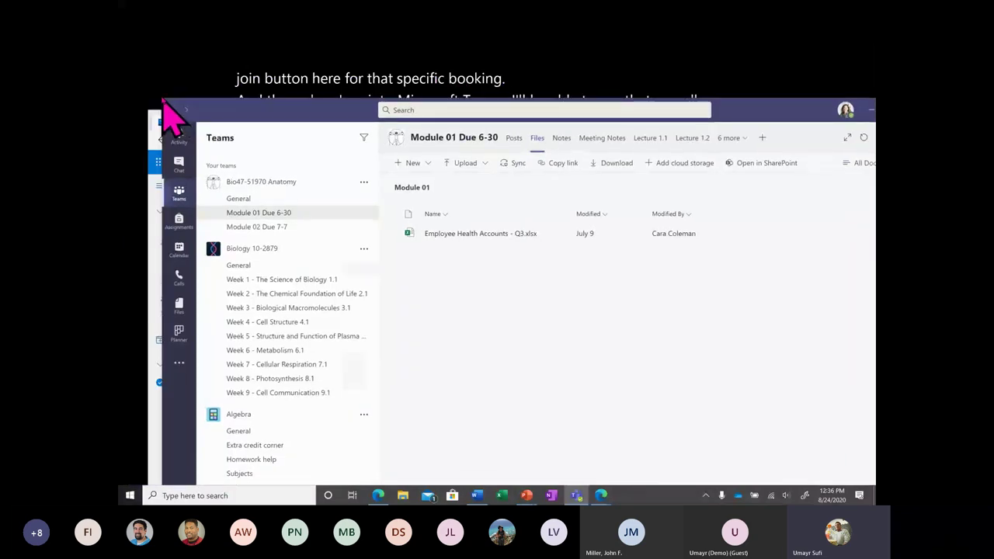
key(super)
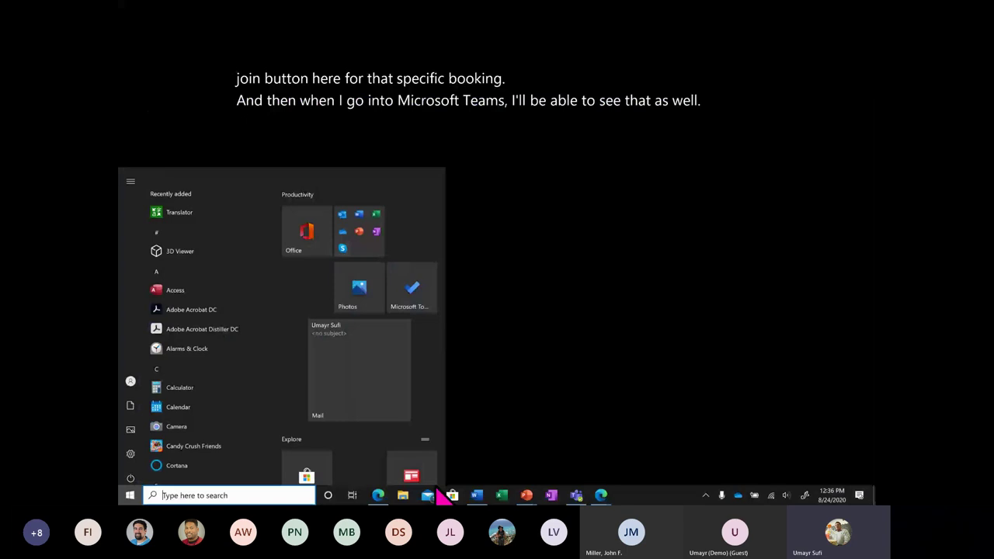
click(575, 495)
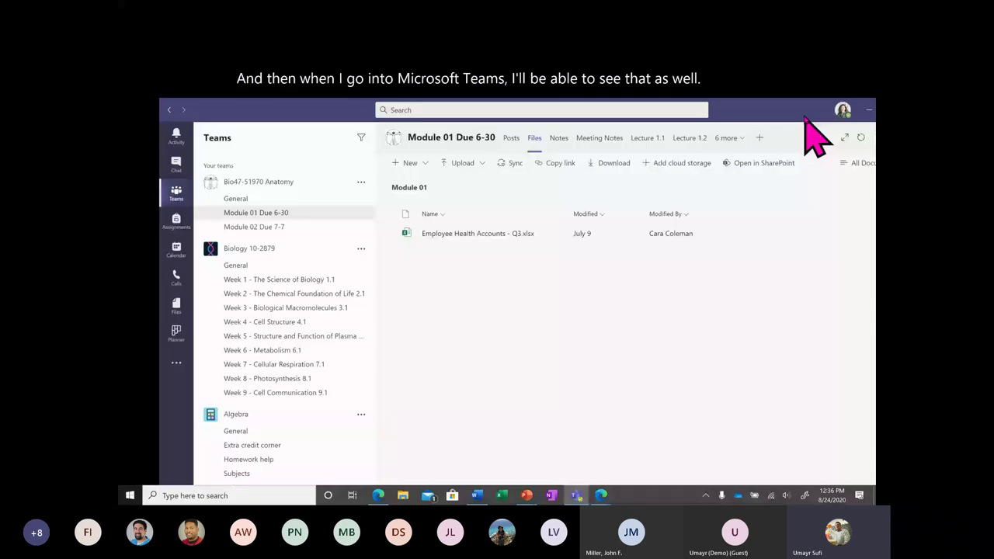
drag(805, 118, 761, 81)
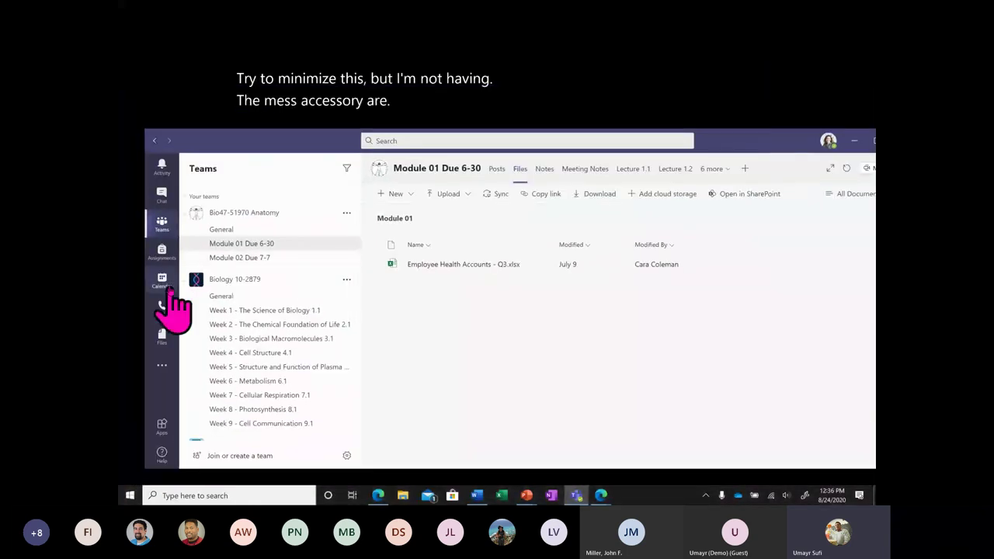
Open the Office Hours meeting on Thursday, August 27 from the Teams calendar.
click(164, 284)
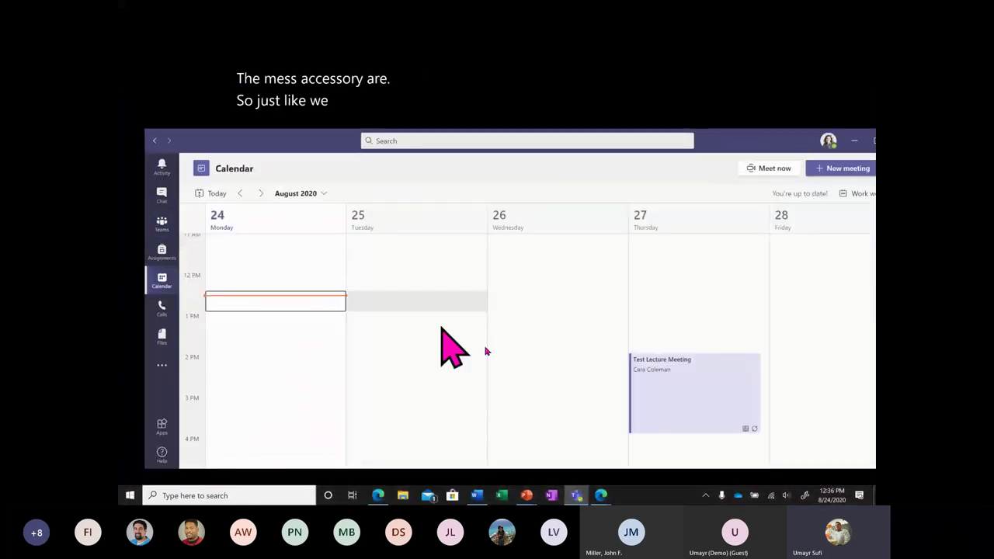
scroll(489, 364, up, 5)
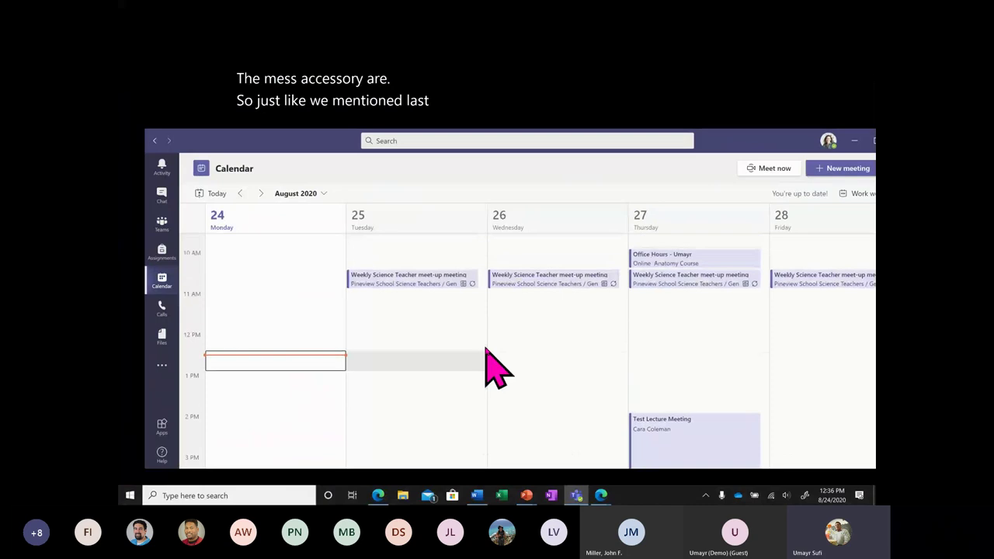
scroll(490, 365, down, 5)
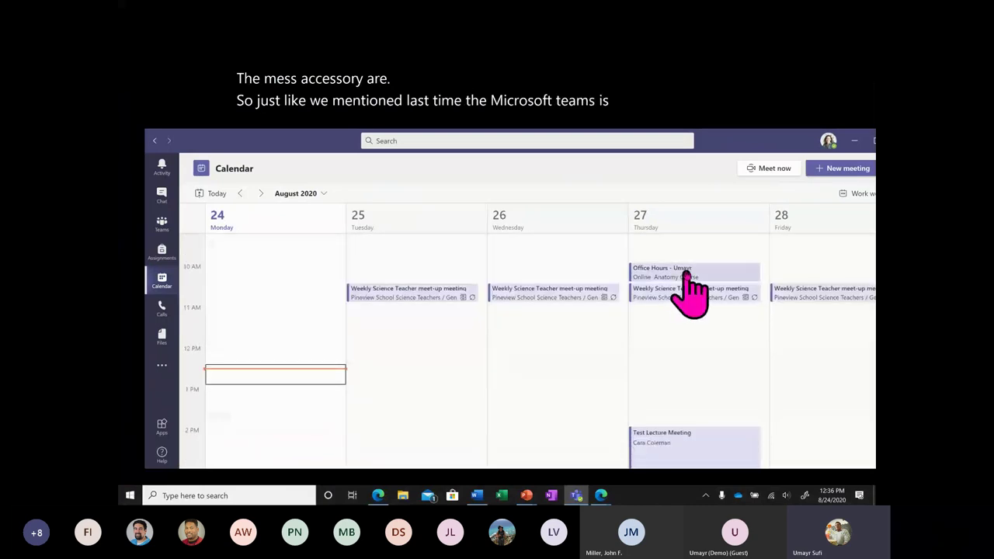
drag(688, 288, 702, 275)
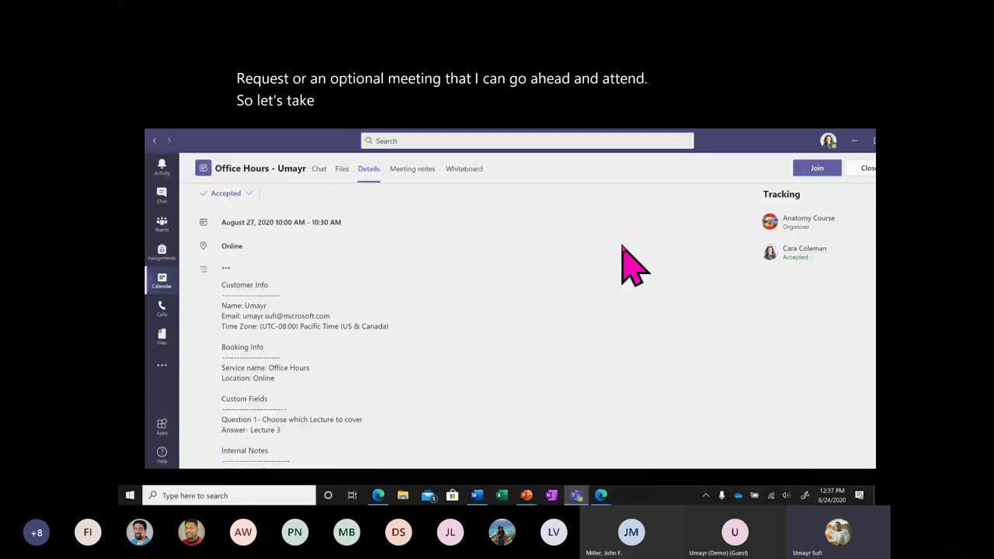
mouse_move(600, 494)
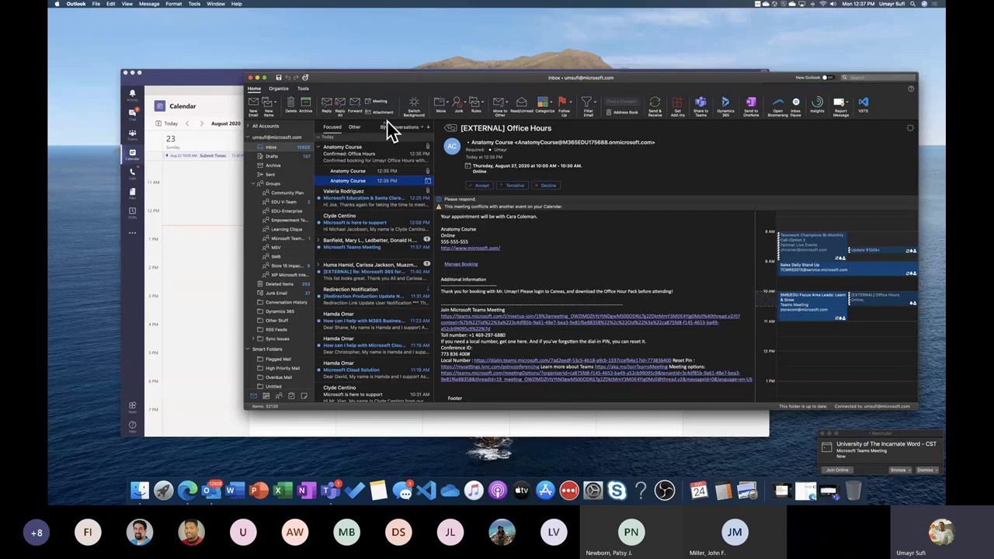
Minimize the Mac Outlook inbox window and dismiss the meeting reminder.
click(257, 79)
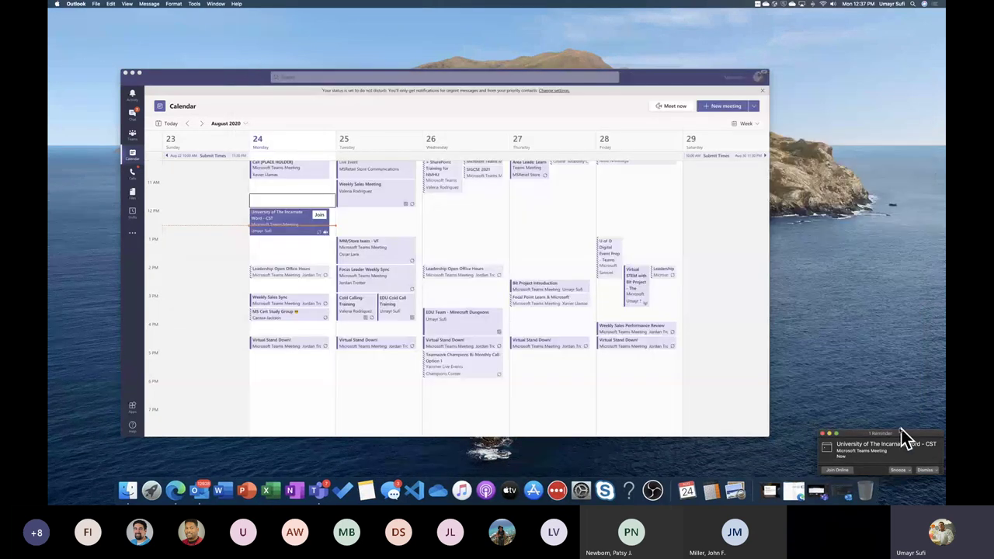
click(925, 469)
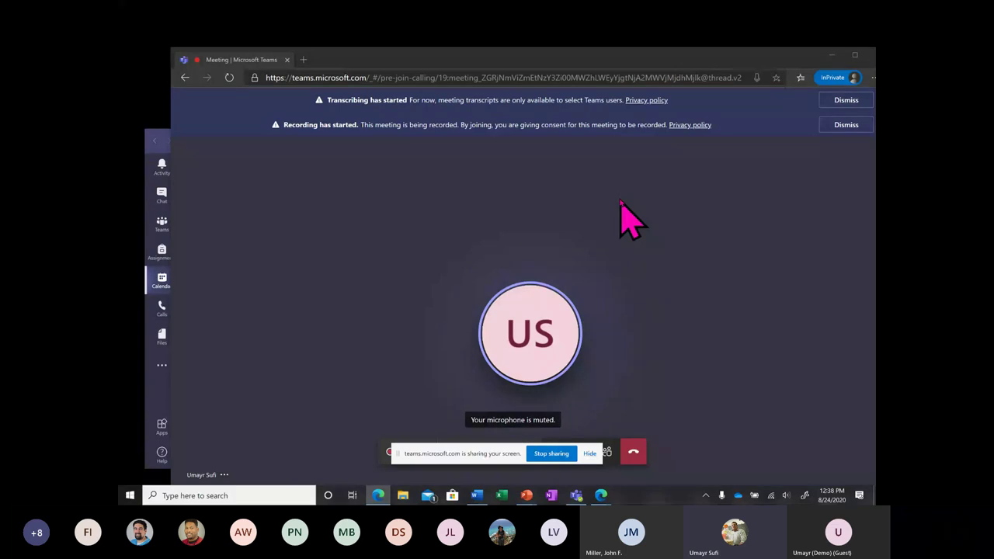
Minimize the browser meeting, bring the calendar window forward, and show the Anatomy Course page.
click(830, 57)
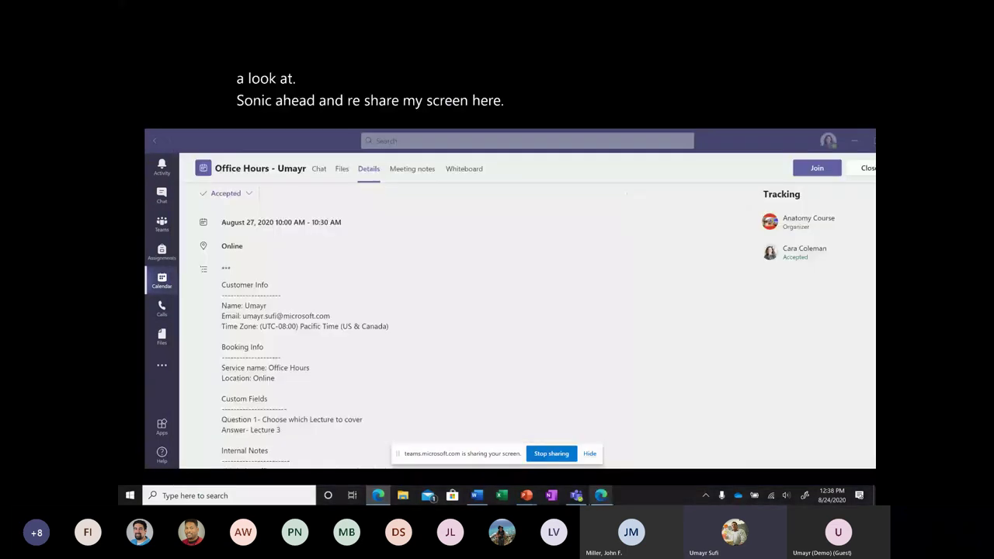
click(639, 465)
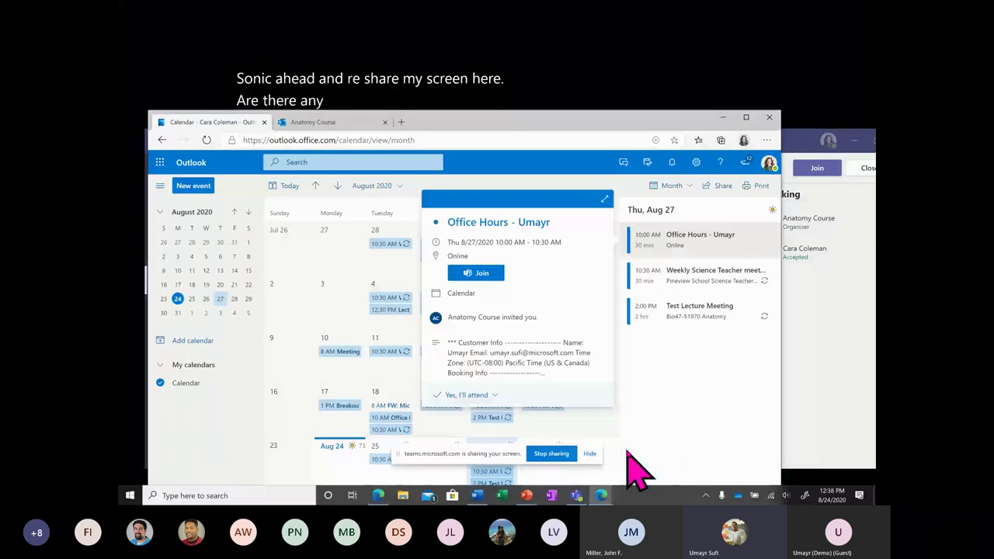
click(307, 123)
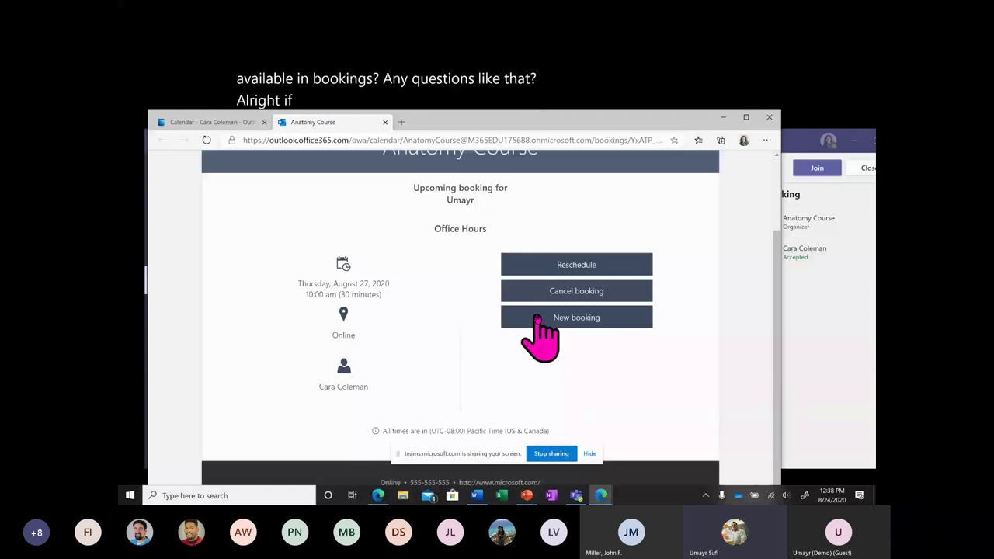
Hide the sharing bar and dismiss the chat toast over the Anatomy Course booking page.
click(590, 454)
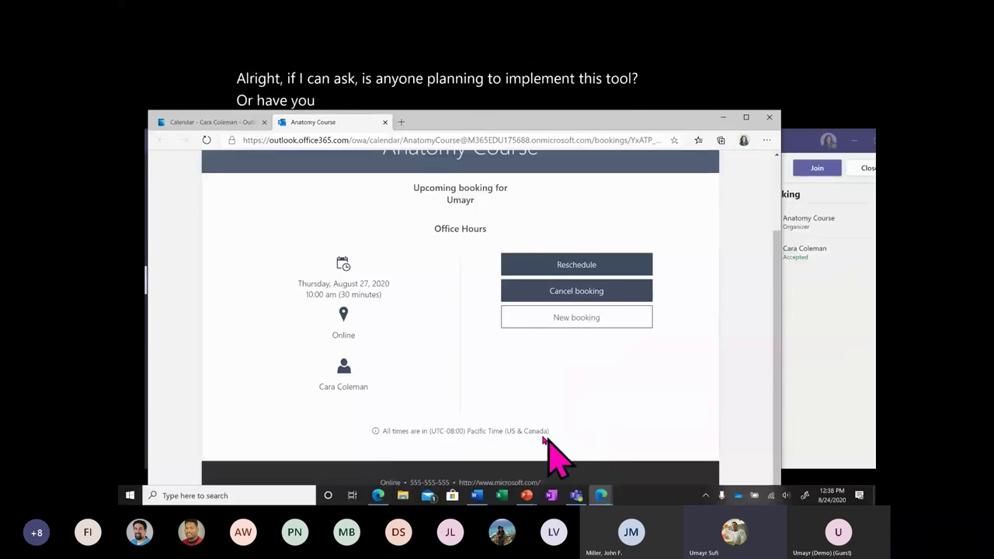
scroll(476, 412, up, 2)
scroll(477, 412, up, 1)
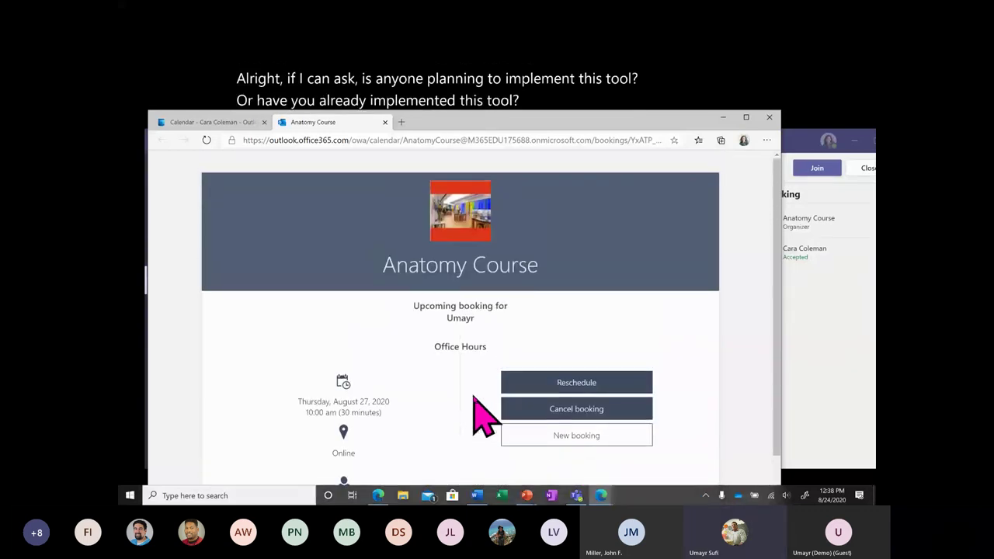
scroll(390, 267, down, 1)
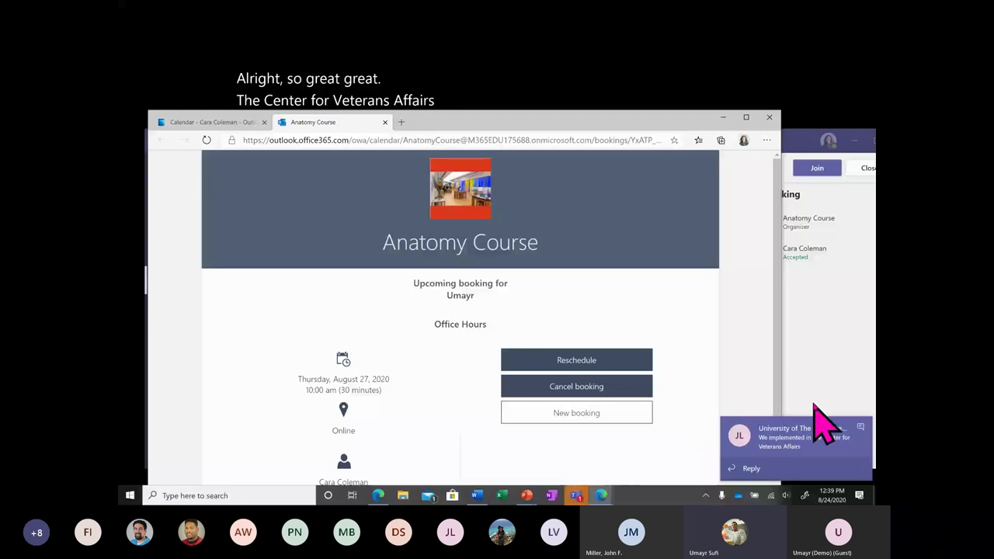
click(854, 446)
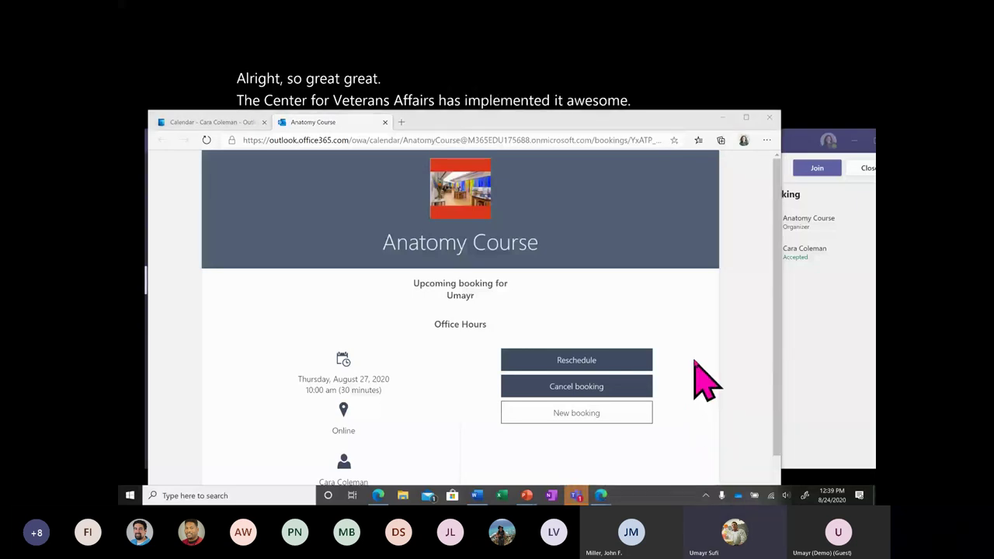
scroll(707, 381, down, 1)
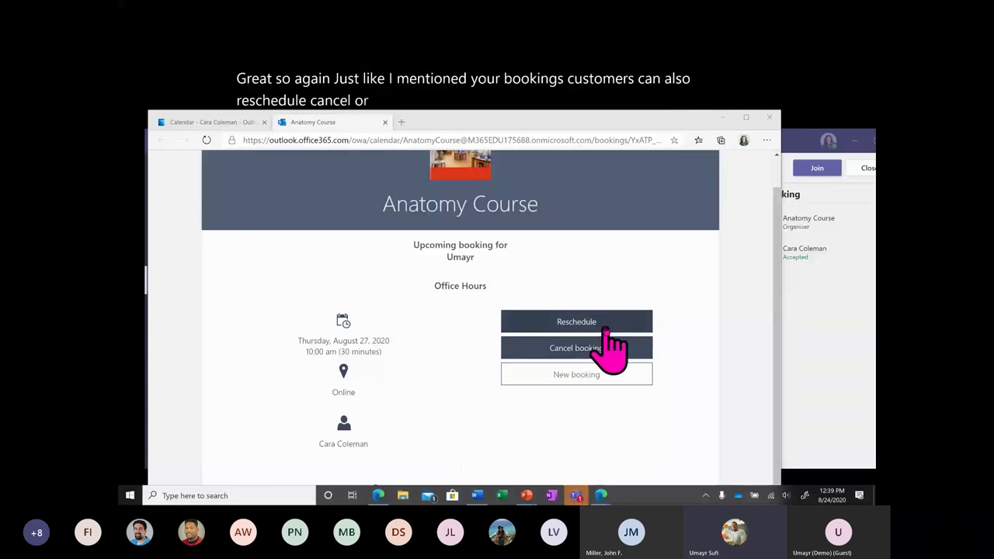
click(604, 326)
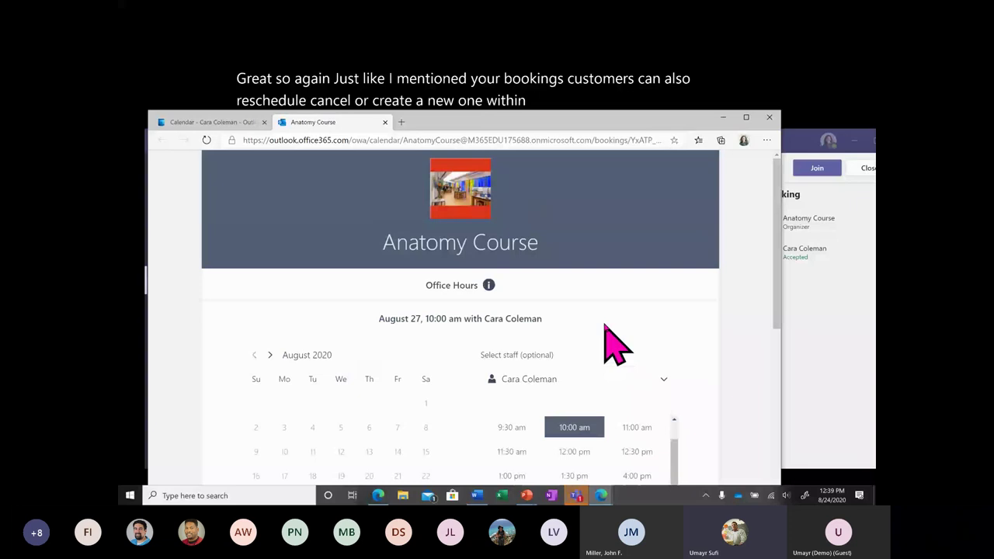
scroll(602, 345, down, 2)
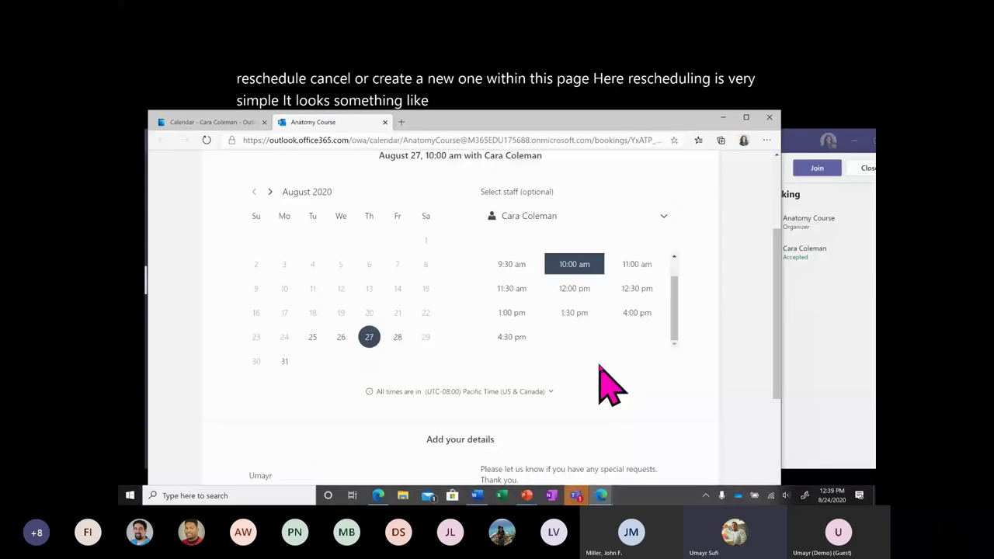
scroll(602, 371, down, 4)
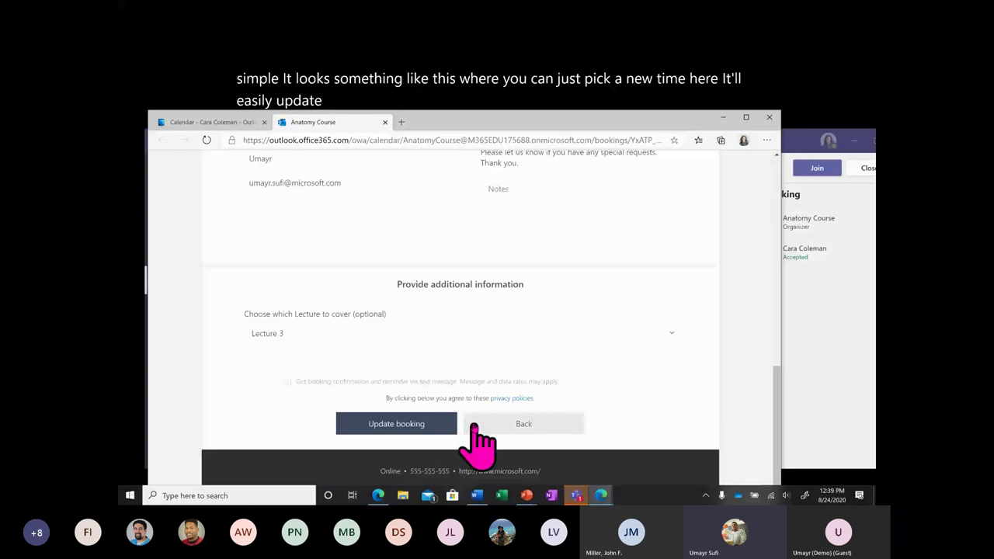
click(519, 423)
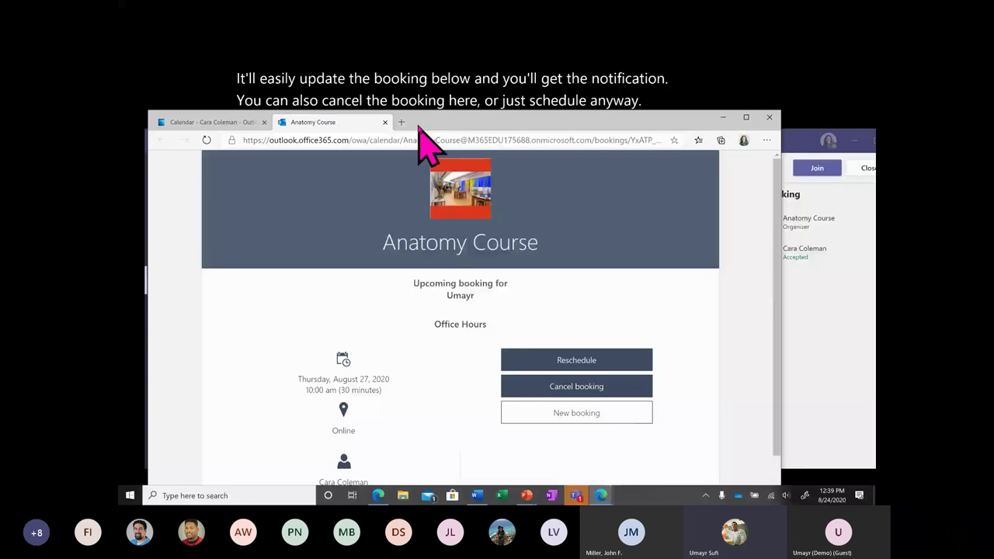
Launch Bookings from All apps and view the Anatomy Course customer's empty Notes tab.
click(379, 126)
click(162, 163)
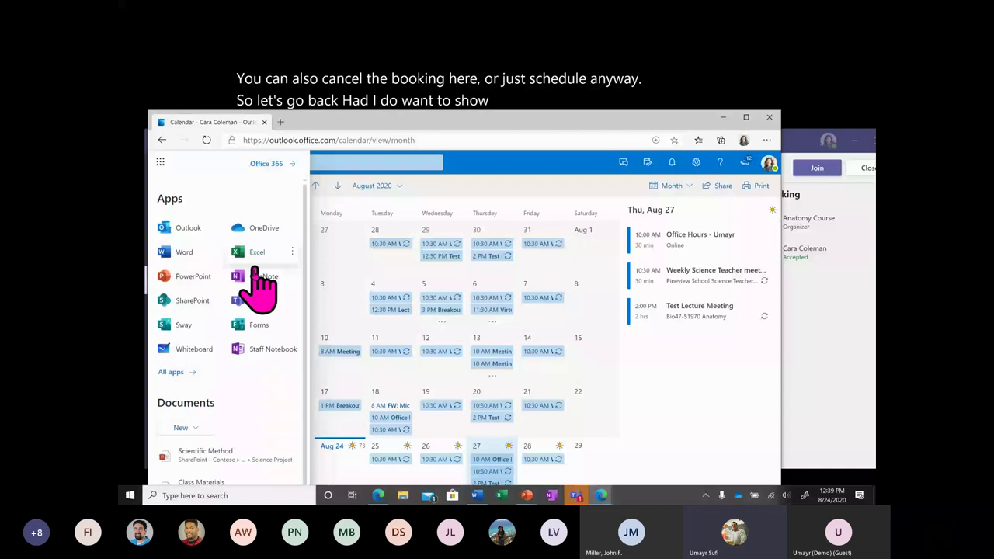
click(171, 371)
click(191, 284)
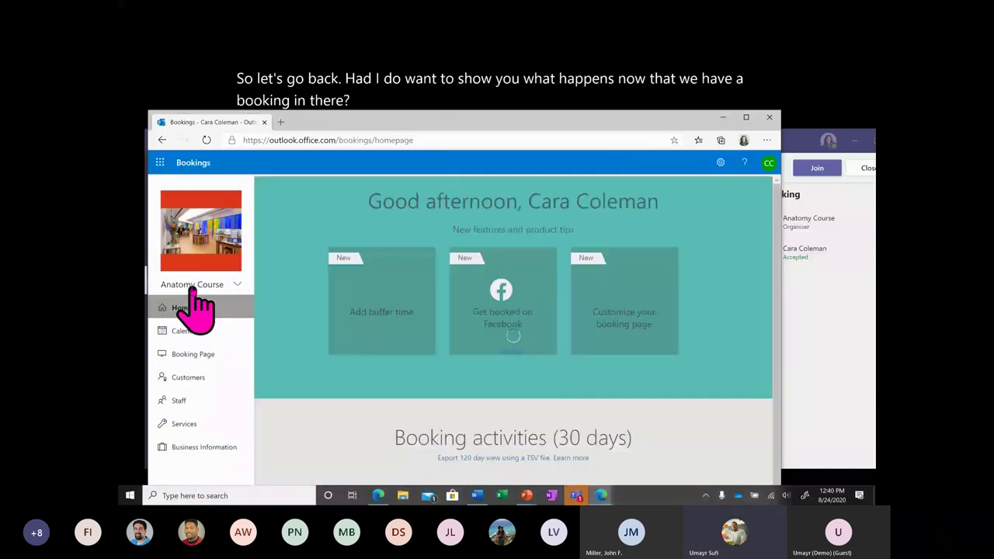
click(212, 379)
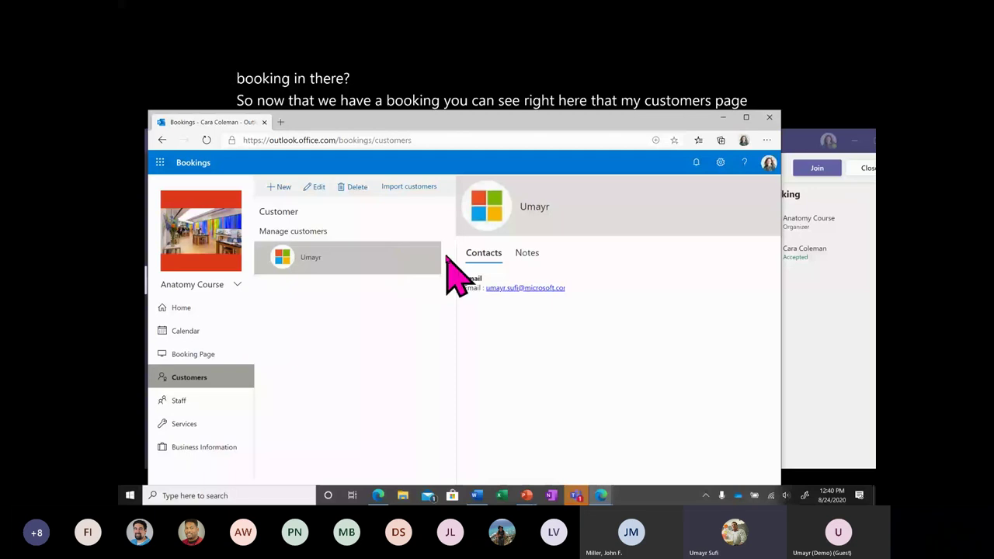
click(526, 255)
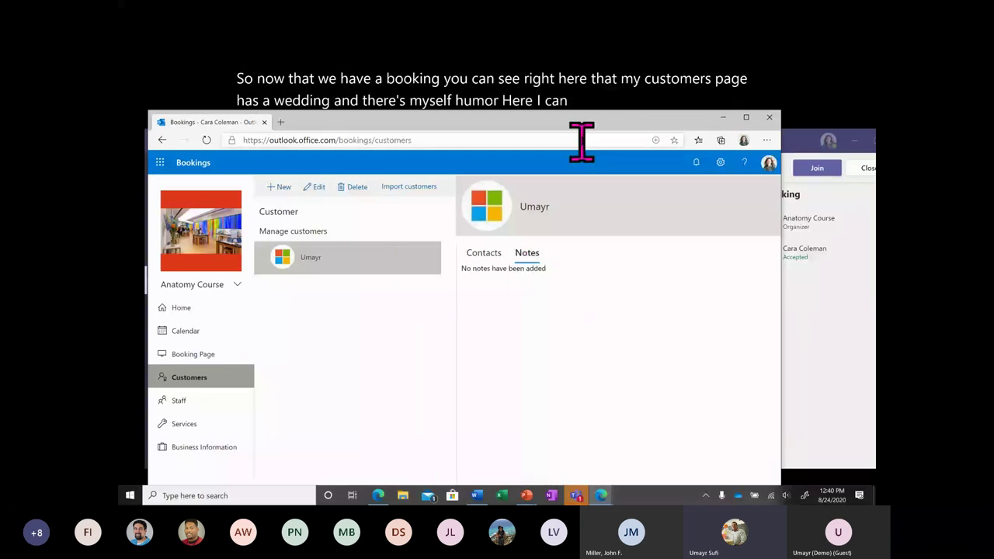
drag(580, 118, 585, 24)
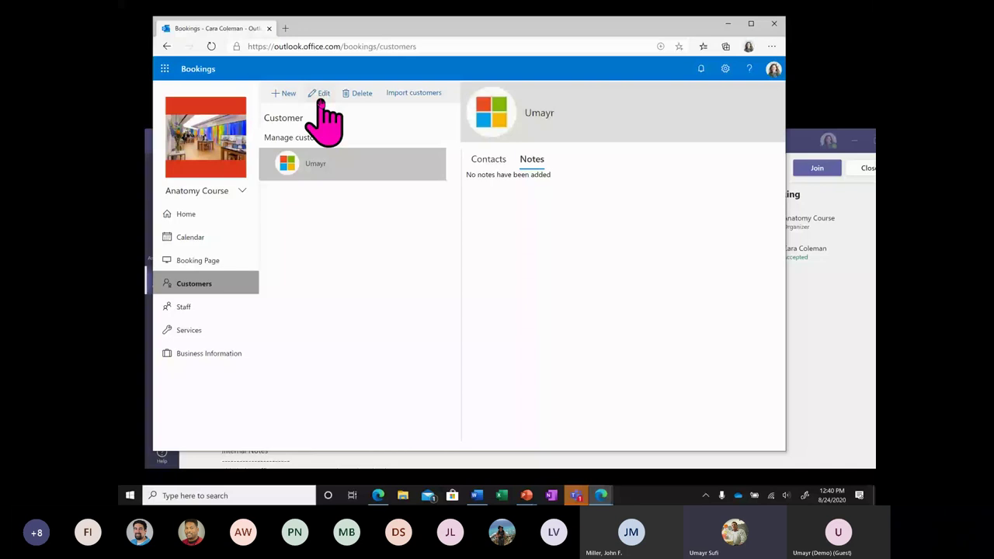
Add the note 'Student who needs help with this section : Section 3' to the customer and save.
click(320, 99)
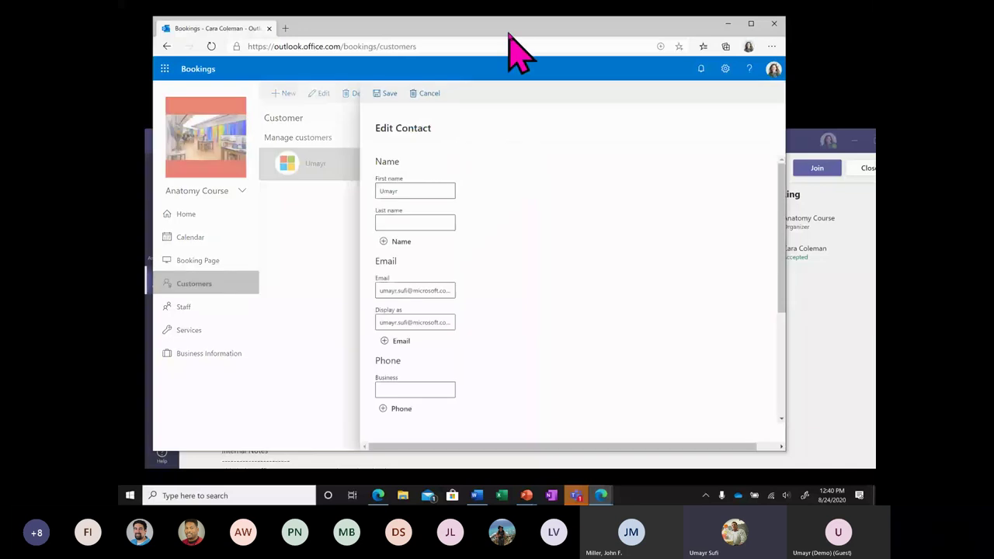
scroll(506, 366, down, 5)
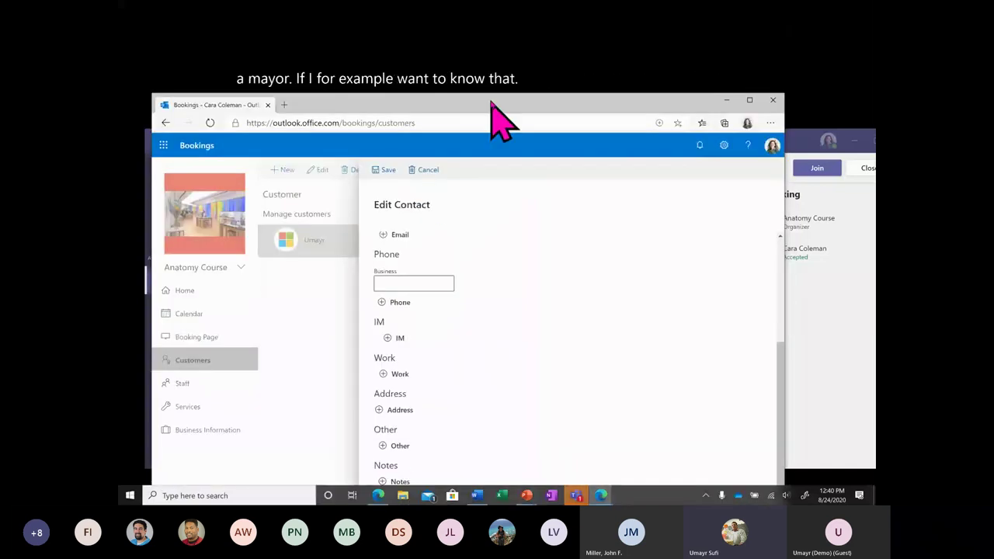
drag(489, 101, 482, 48)
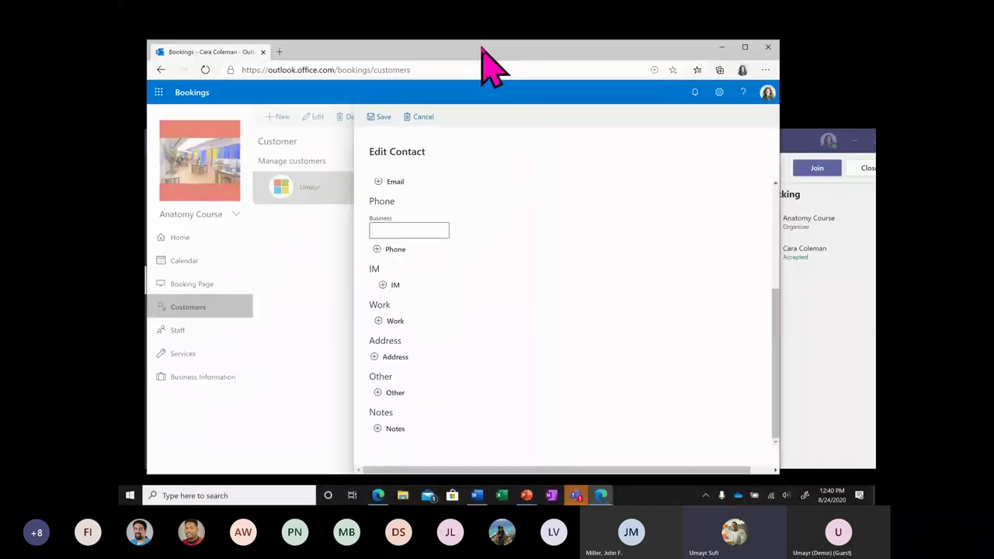
click(398, 429)
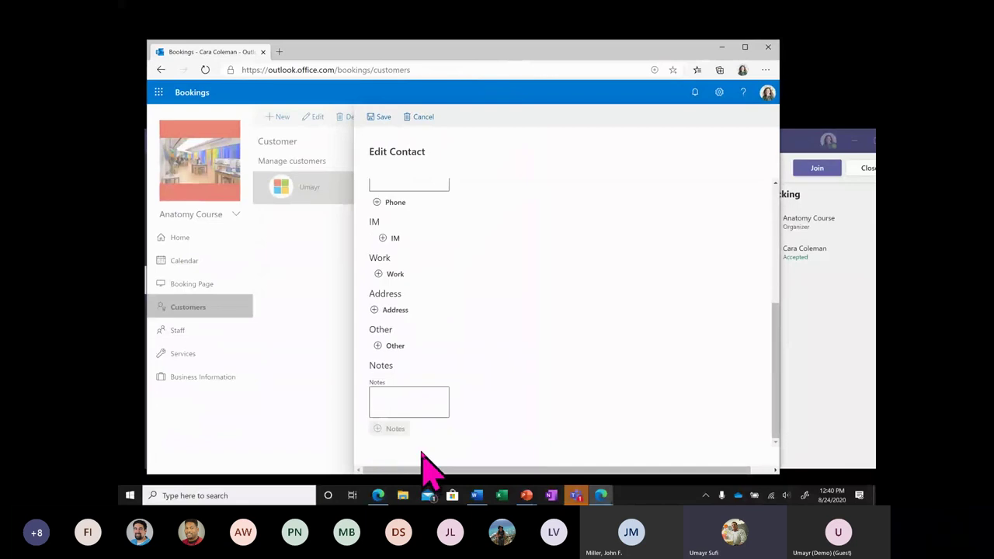
click(427, 387)
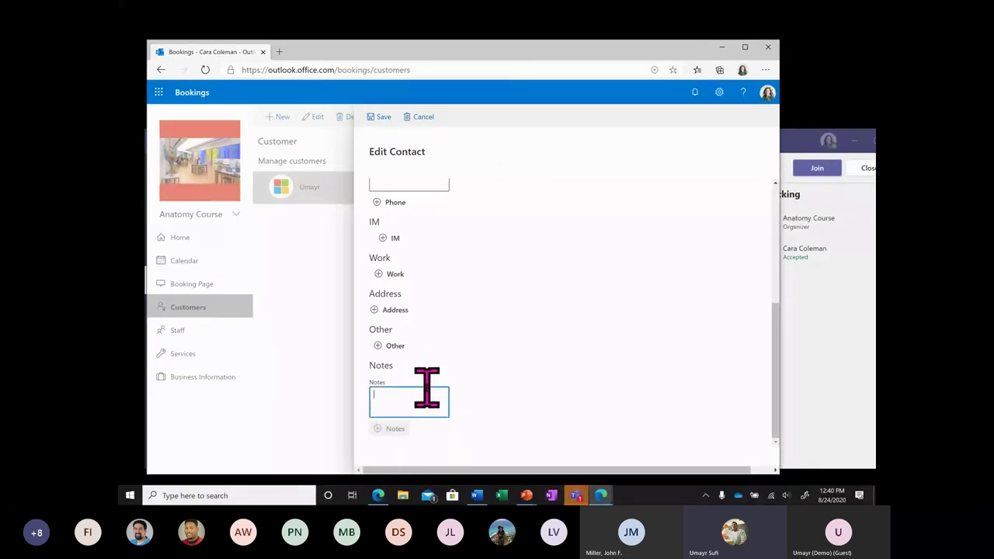
text(Student who nee)
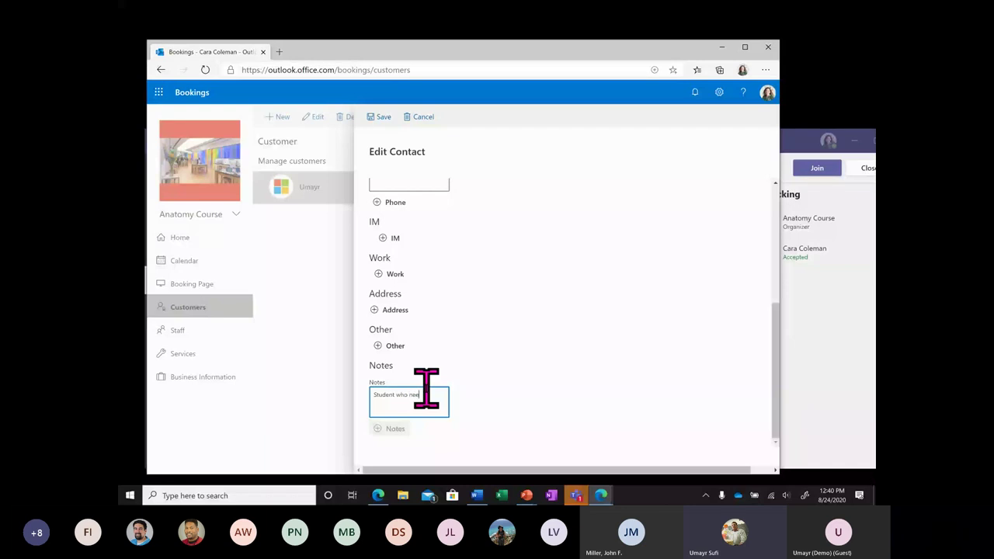
text(ds help with this section . Section 3)
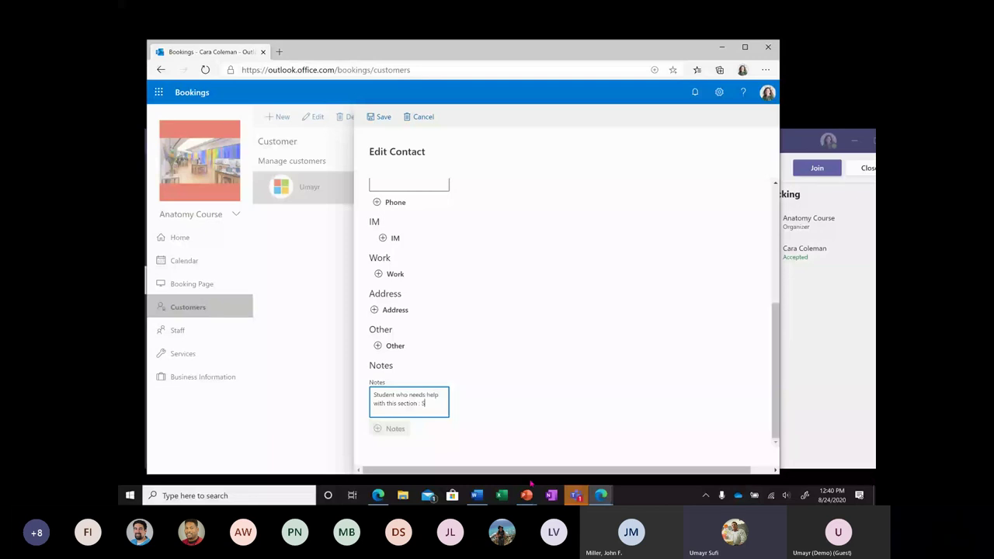
key(Return)
click(562, 422)
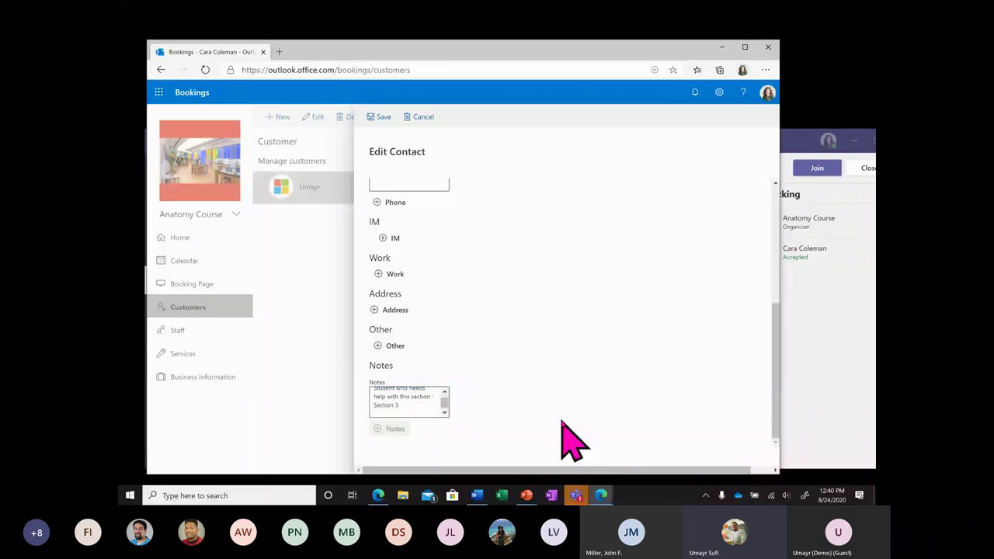
click(382, 118)
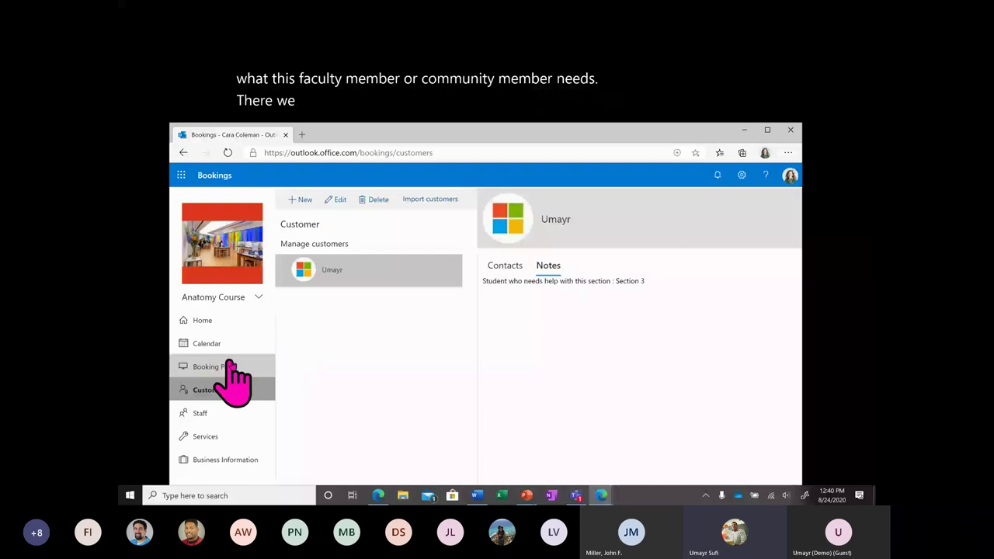
Display August 2020 in month view, showing the 10 AM Office Hours booking on the 27th.
click(217, 343)
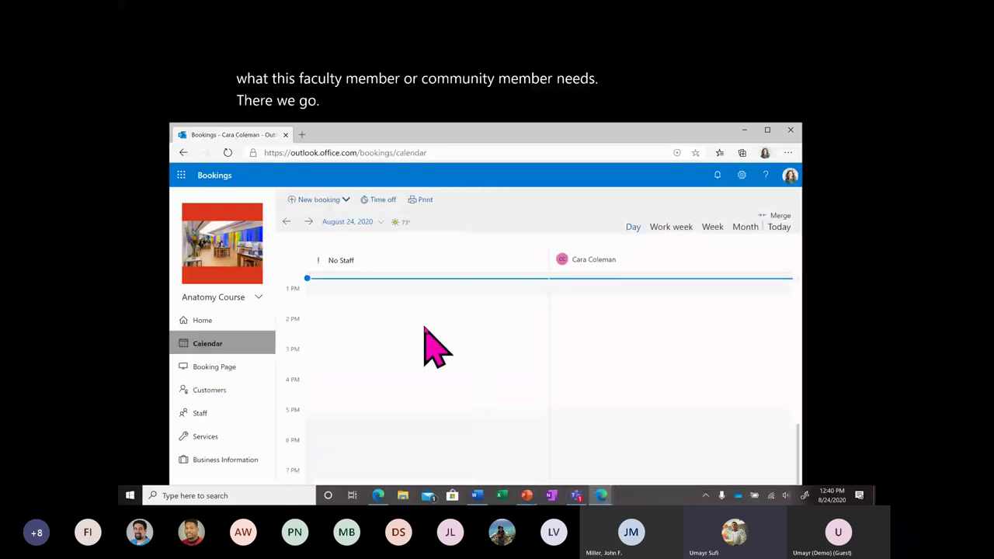
click(365, 224)
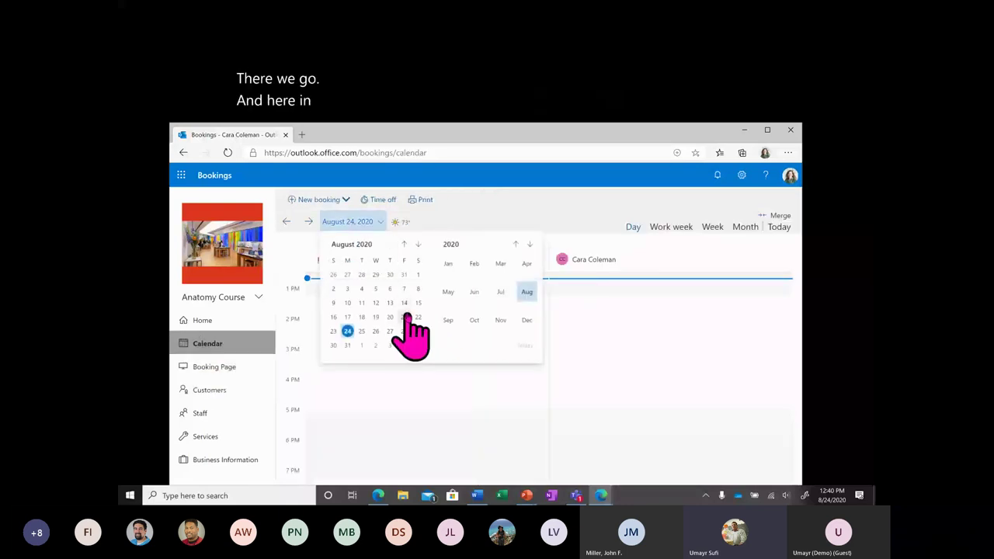
click(745, 227)
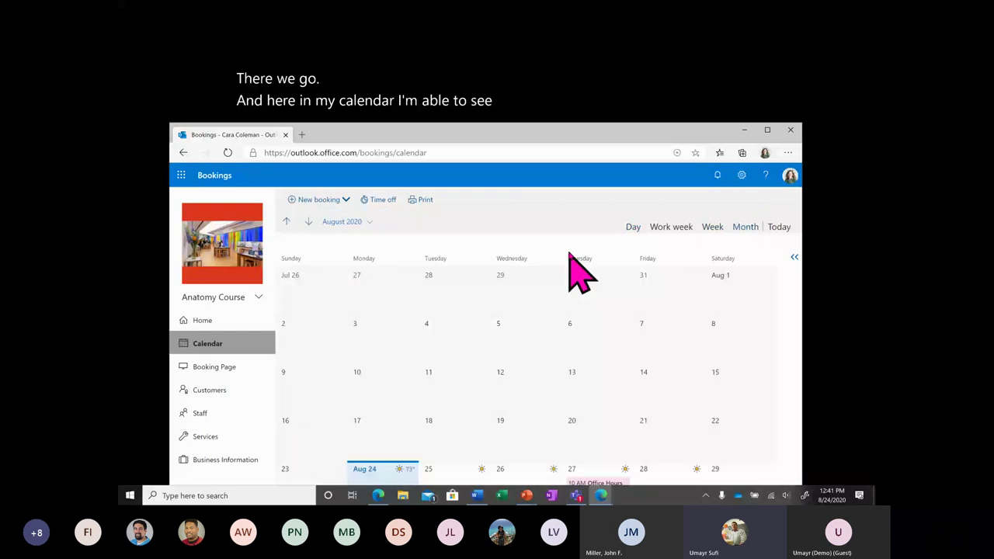
drag(553, 128, 550, 90)
mouse_move(594, 465)
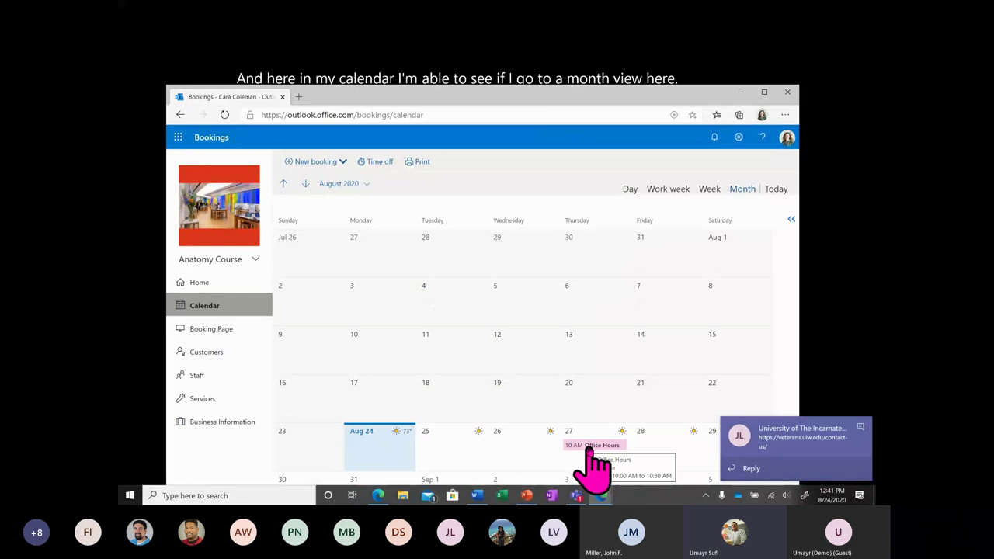
click(863, 431)
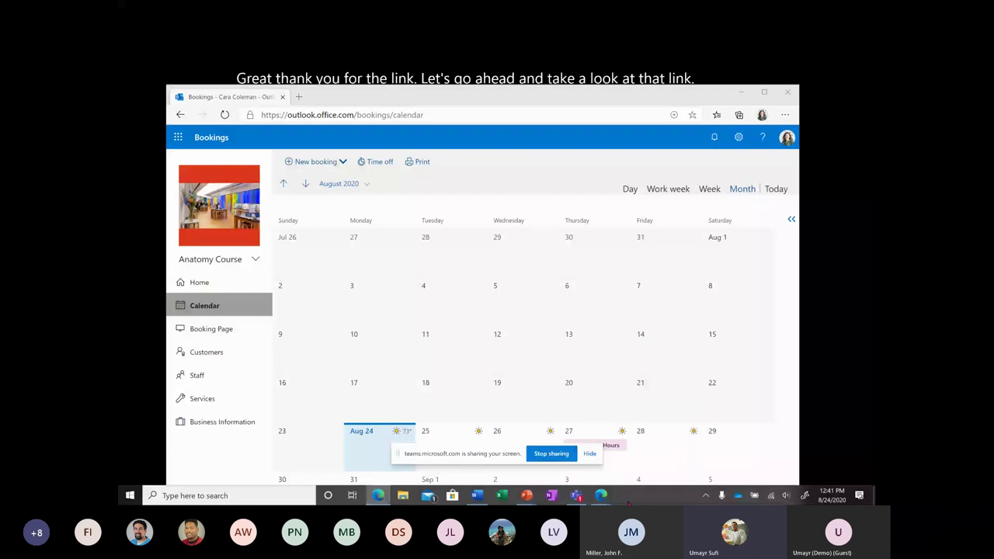
mouse_move(602, 497)
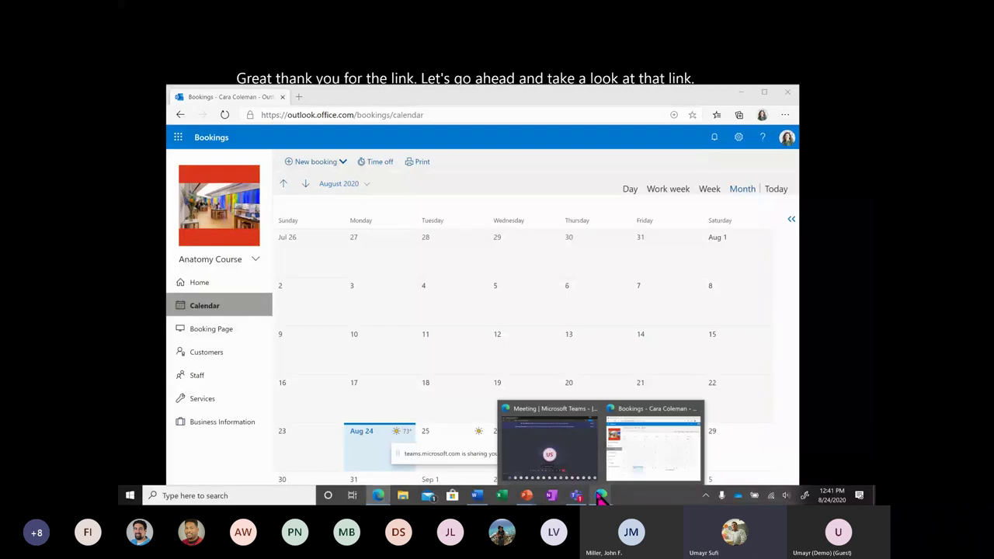
Open the veterans.uiw.edu Contact Us link shared in the Teams meeting chat.
click(575, 442)
click(581, 452)
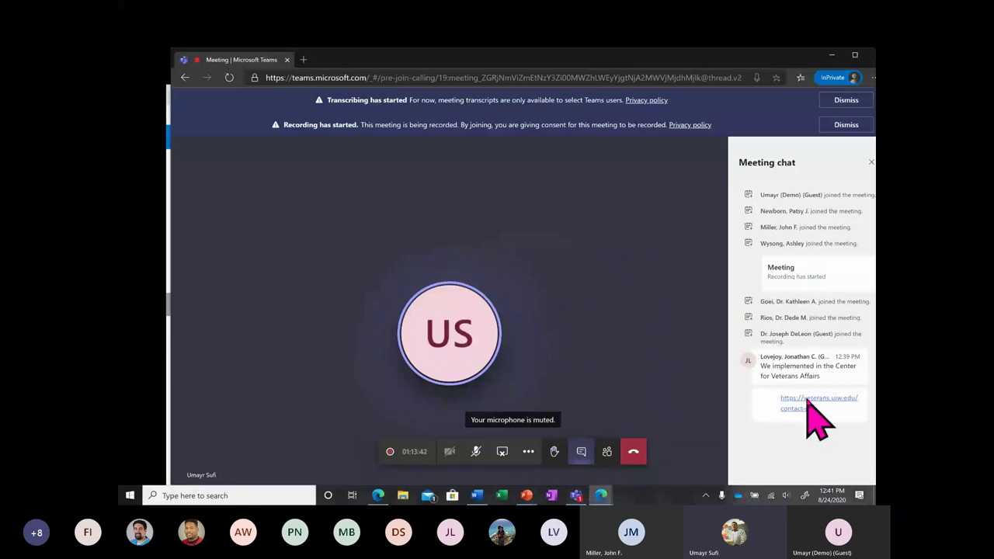
click(807, 402)
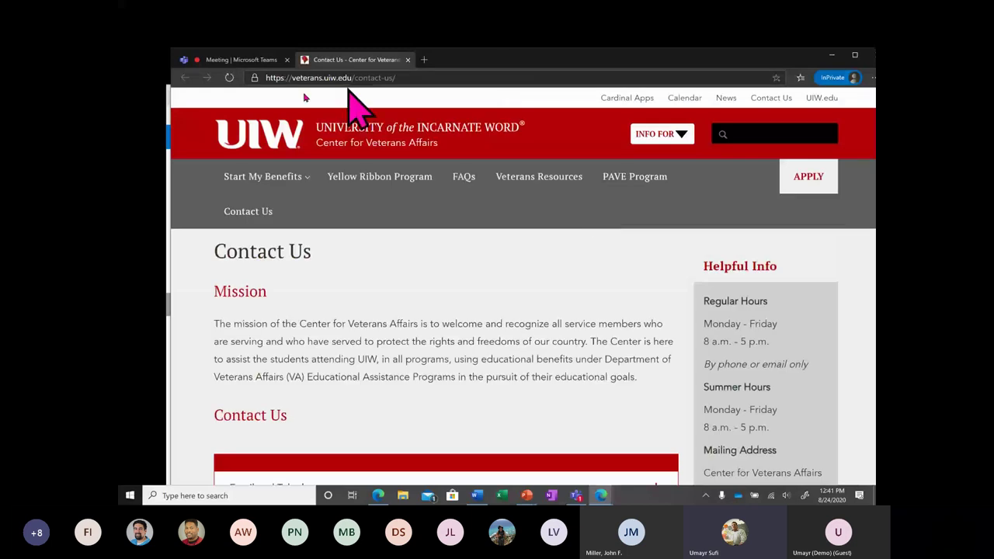
drag(172, 49, 250, 177)
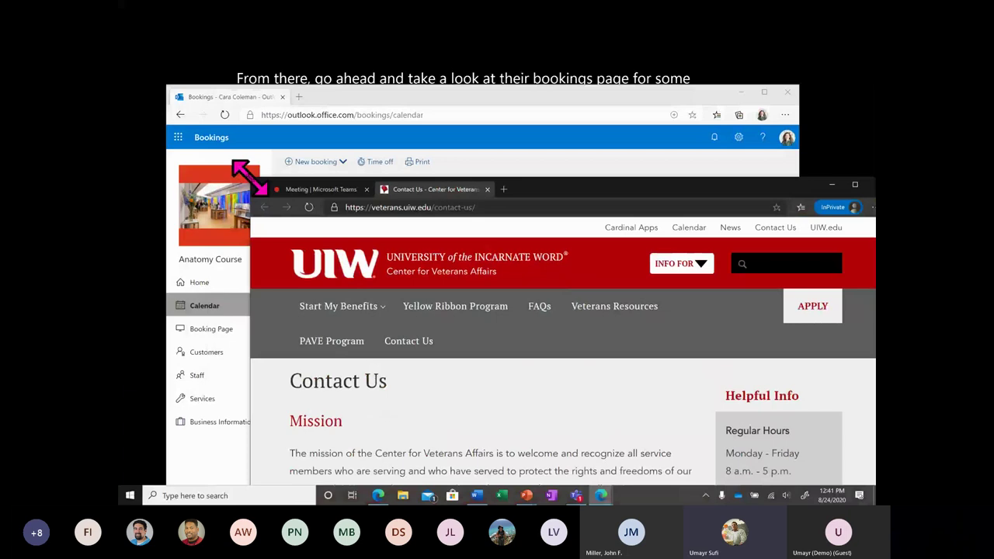
drag(512, 186, 419, 98)
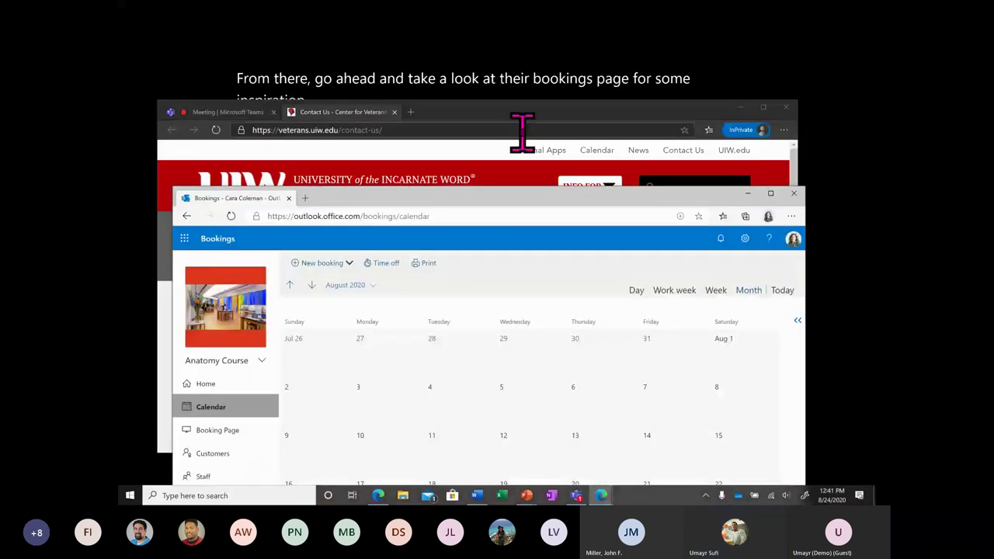
Expand Email and Telephone and Schedule an Appointment, then follow the appointment scheduling link.
scroll(489, 341, down, 2)
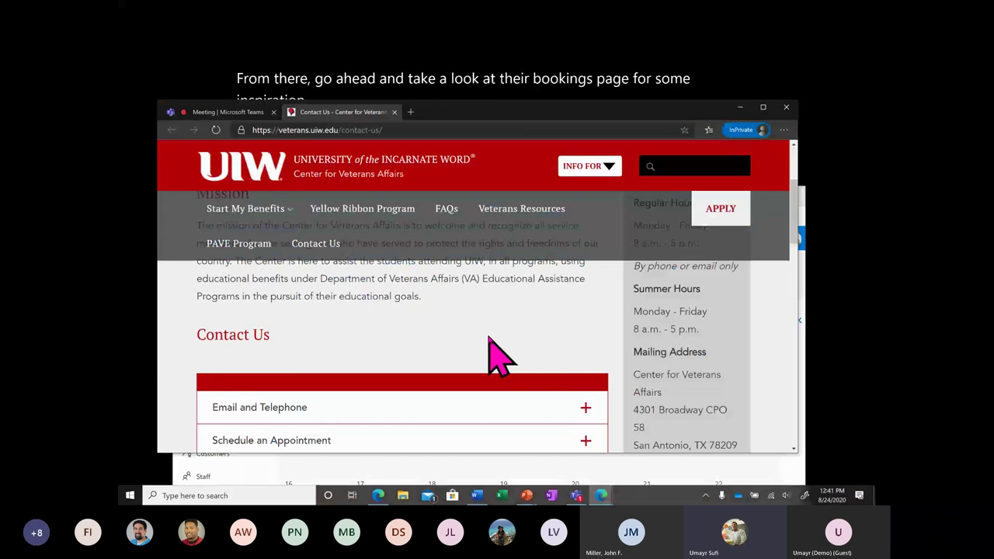
scroll(418, 363, down, 1)
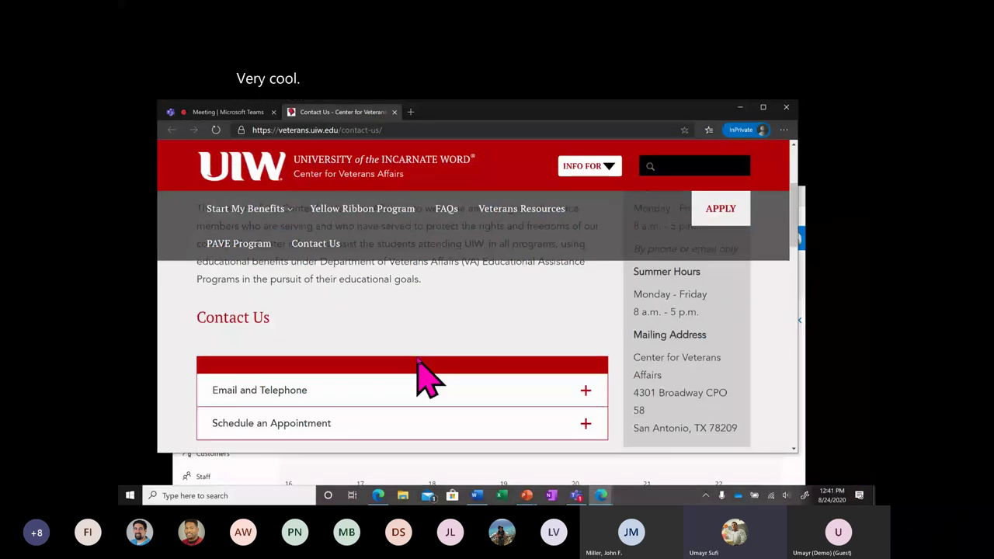
scroll(435, 334, down, 1)
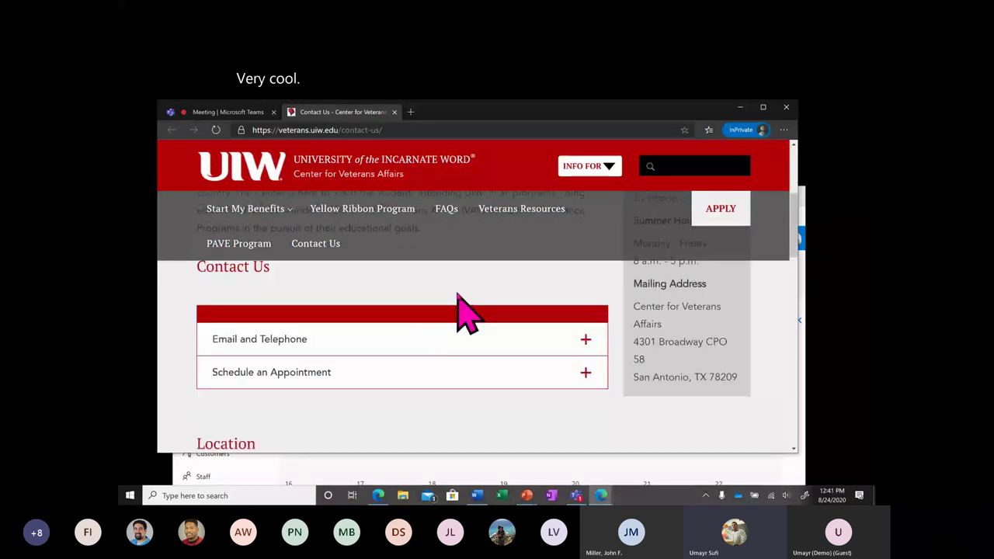
scroll(465, 334, down, 1)
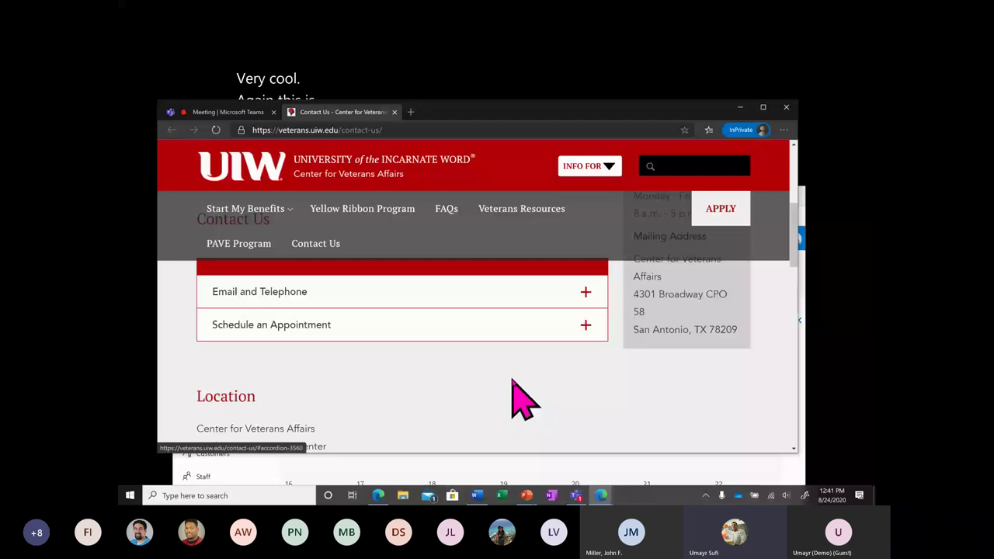
scroll(522, 398, down, 5)
scroll(522, 397, down, 1)
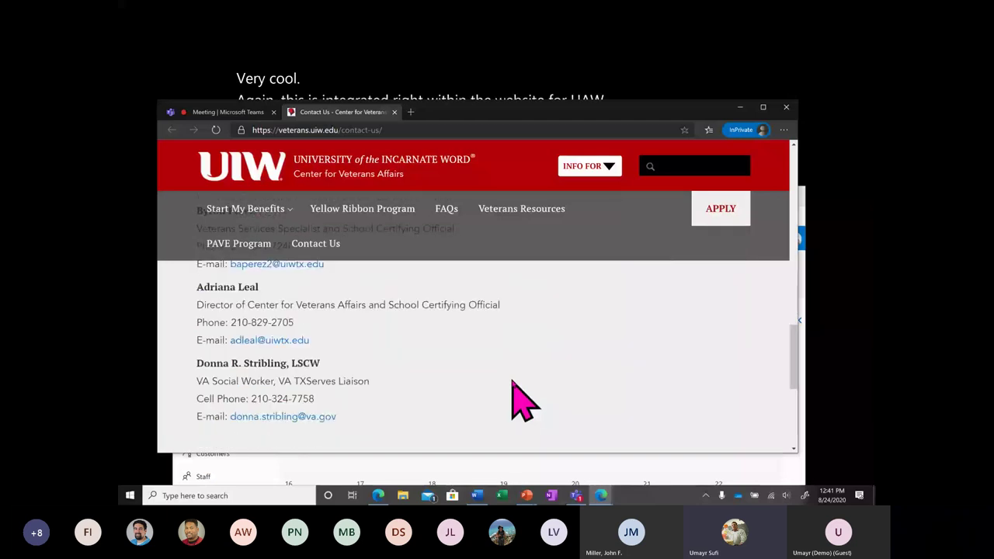
scroll(522, 397, up, 5)
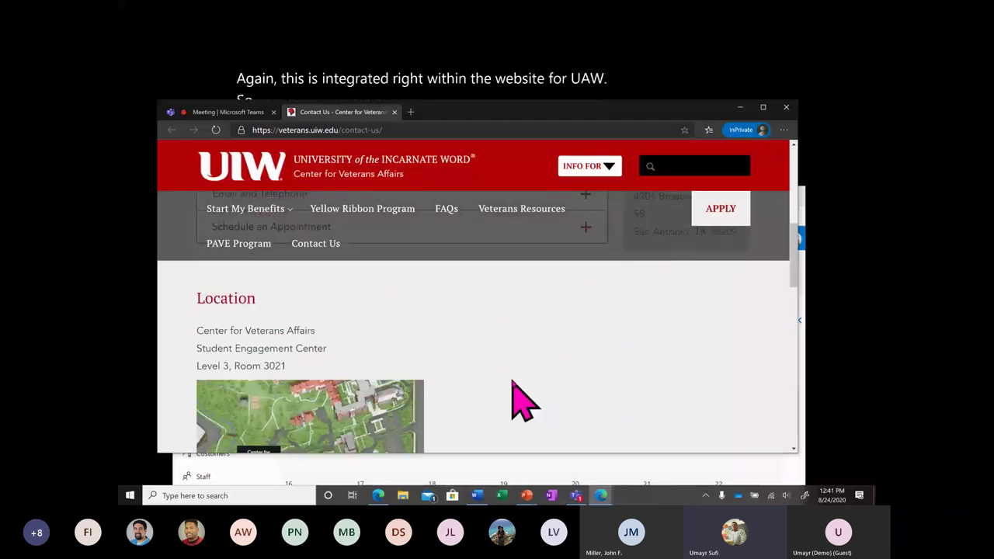
scroll(535, 397, up, 4)
click(536, 379)
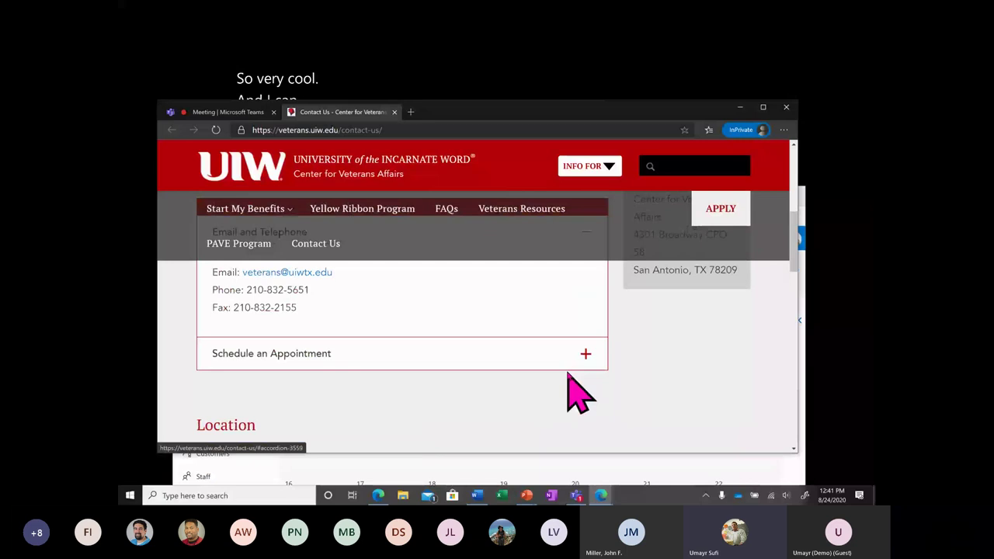
click(575, 359)
click(372, 393)
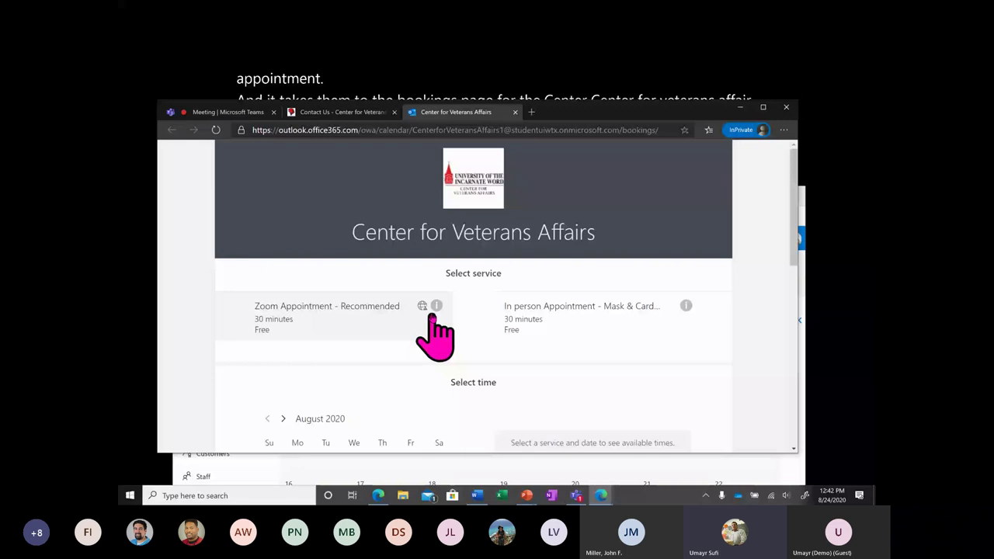
Browse the Center for Veterans Affairs booking page, then close it and the Contact Us tab.
scroll(431, 315, down, 1)
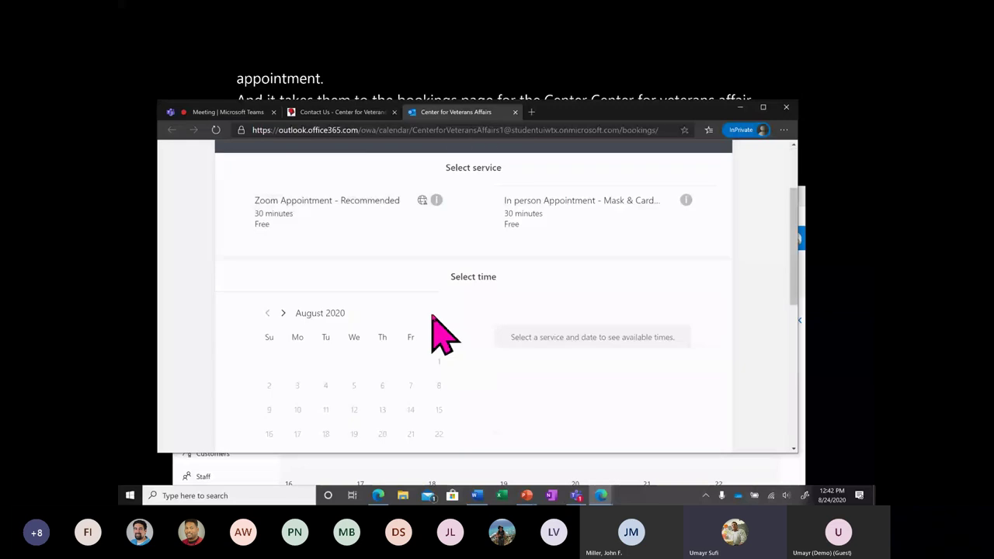
scroll(432, 316, down, 1)
scroll(465, 339, up, 3)
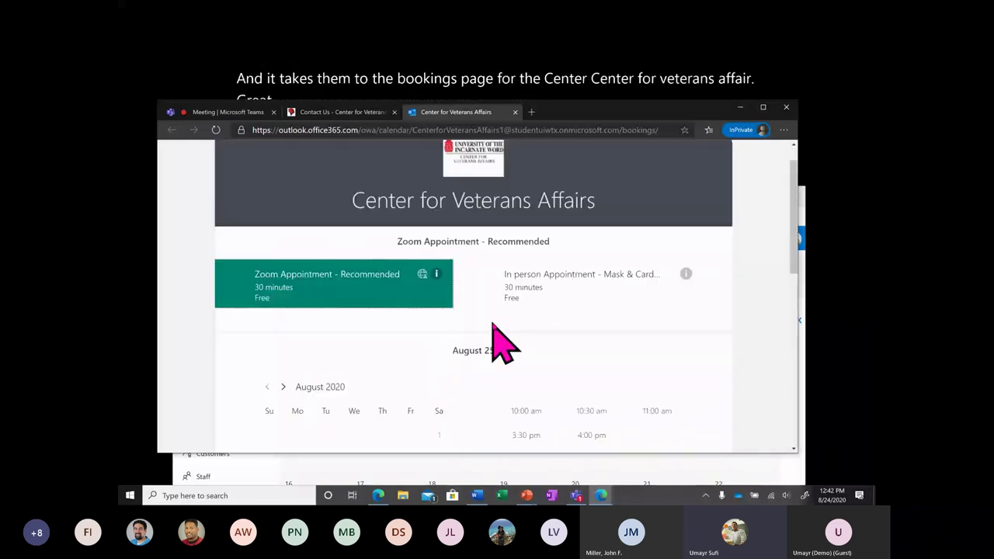
scroll(494, 330, down, 5)
scroll(494, 324, up, 5)
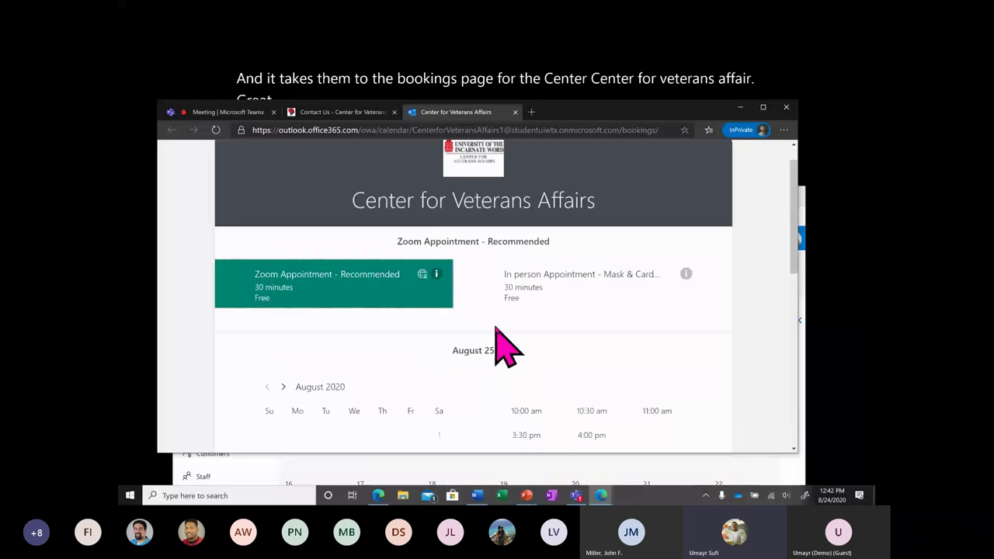
click(514, 112)
click(394, 113)
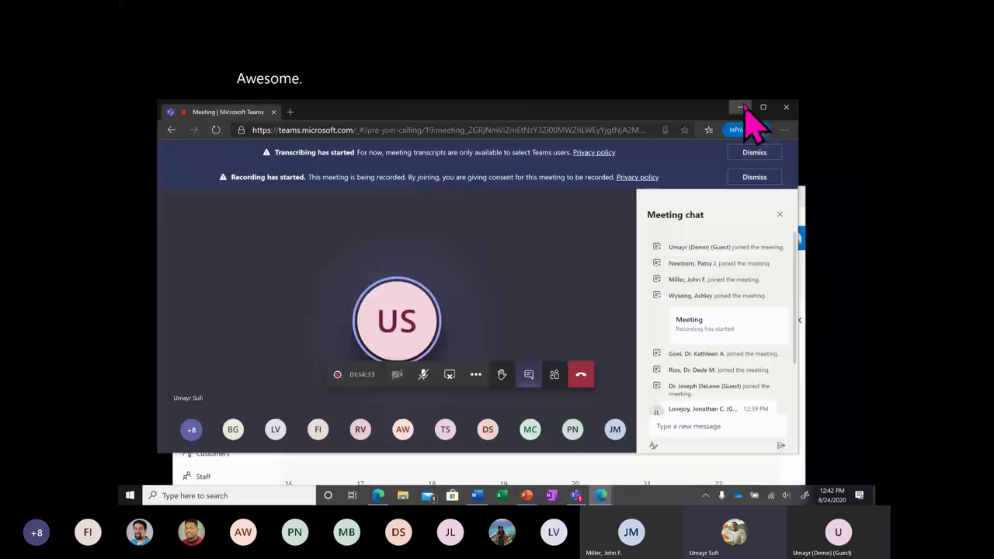
Clear away the Teams meeting and chat notification, then list the Anatomy Course services: Initial consult and Office Hours.
click(741, 107)
drag(531, 203, 536, 115)
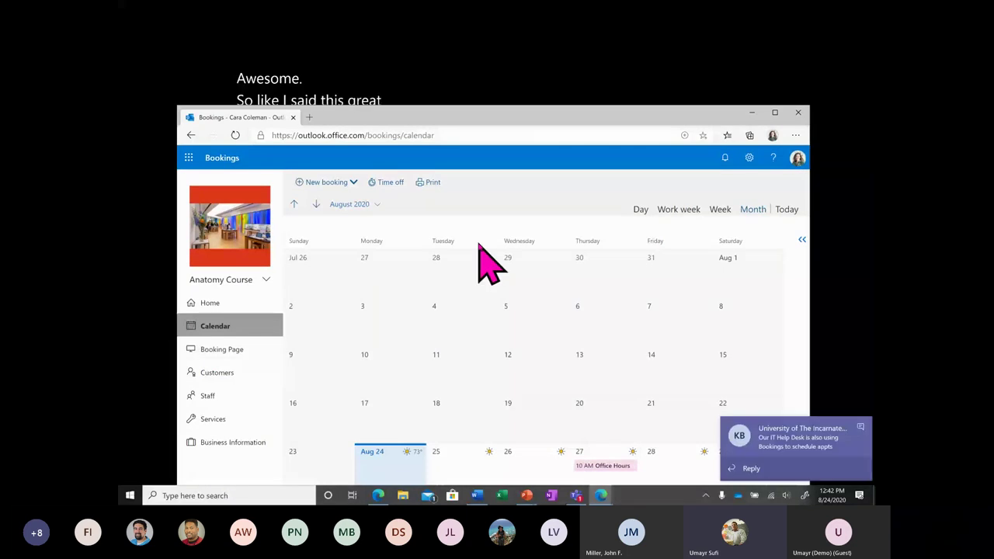
click(858, 430)
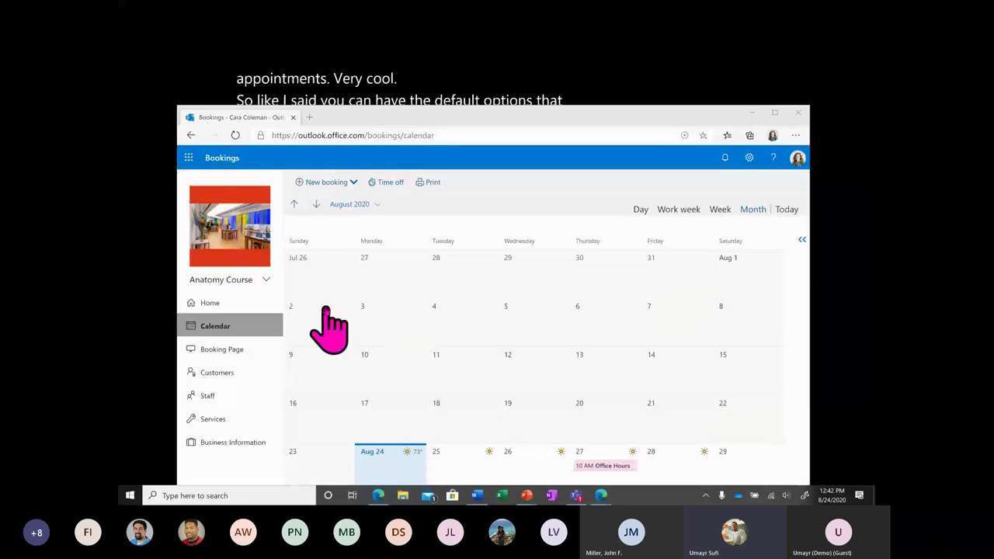
click(218, 420)
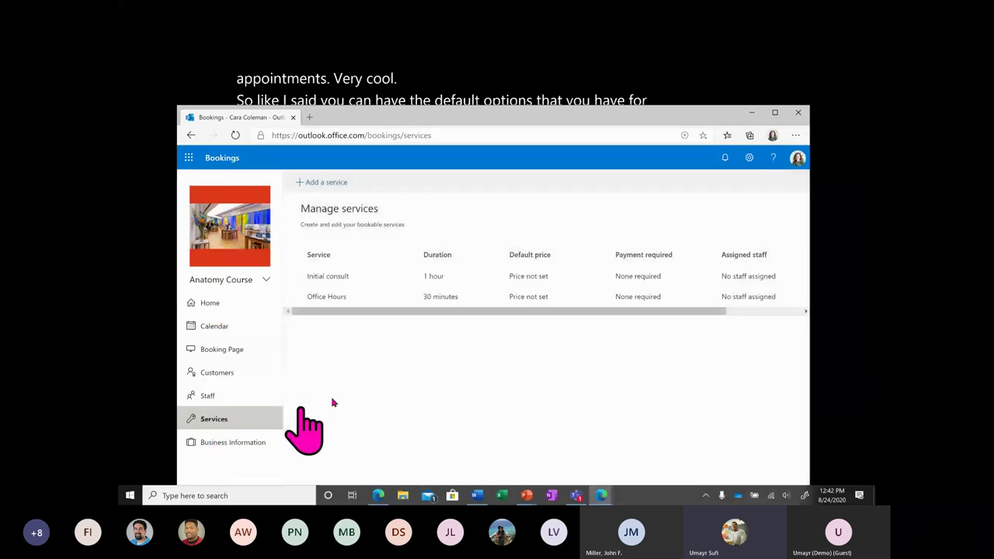
Open a service's details form and review all its settings, including the internal notes field.
click(513, 298)
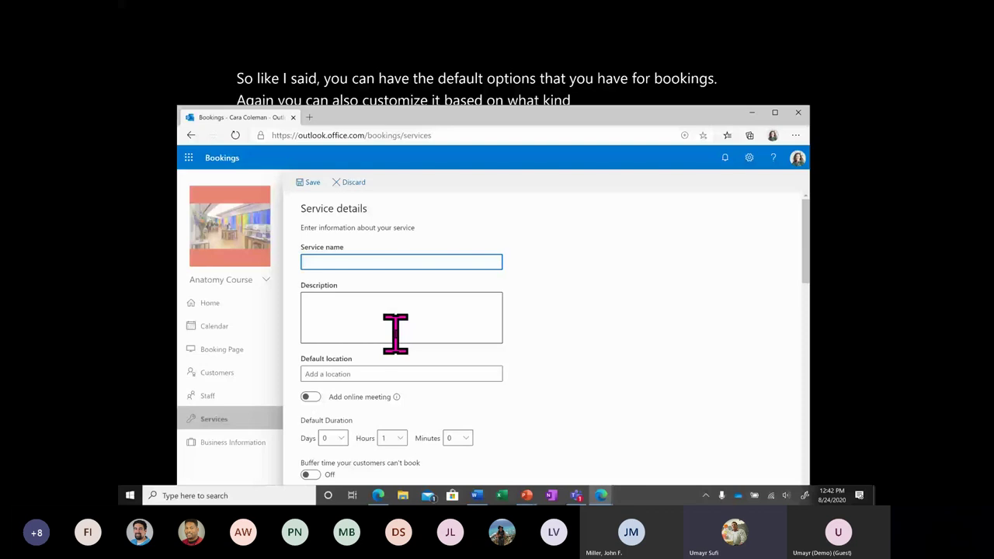
scroll(395, 334, down, 2)
mouse_move(397, 237)
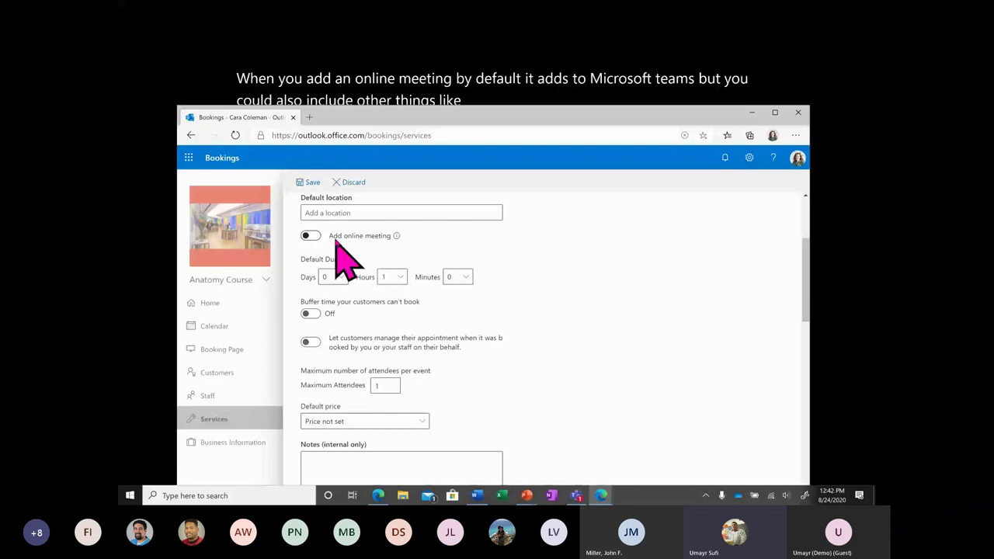
scroll(404, 295, down, 2)
click(455, 321)
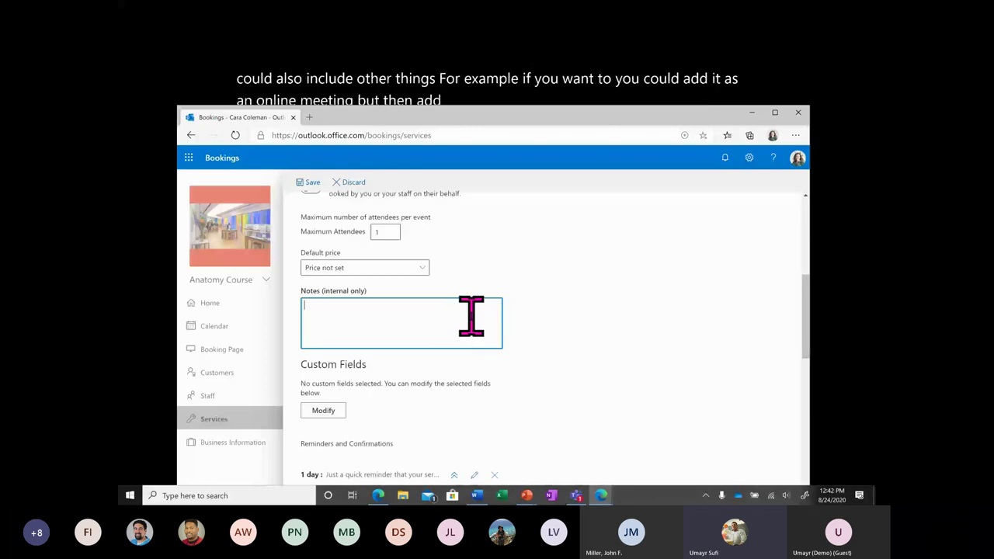
scroll(494, 365, down, 2)
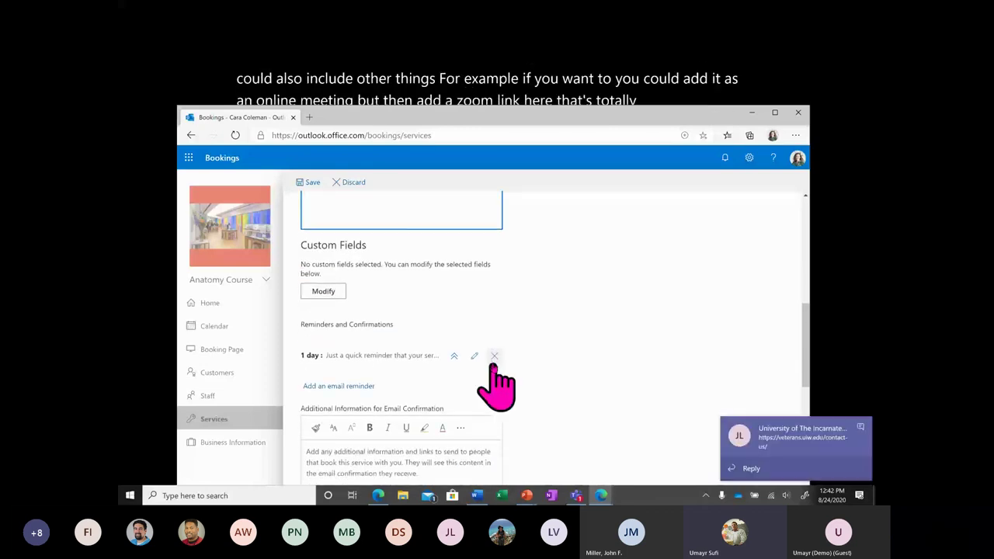
scroll(497, 382, down, 1)
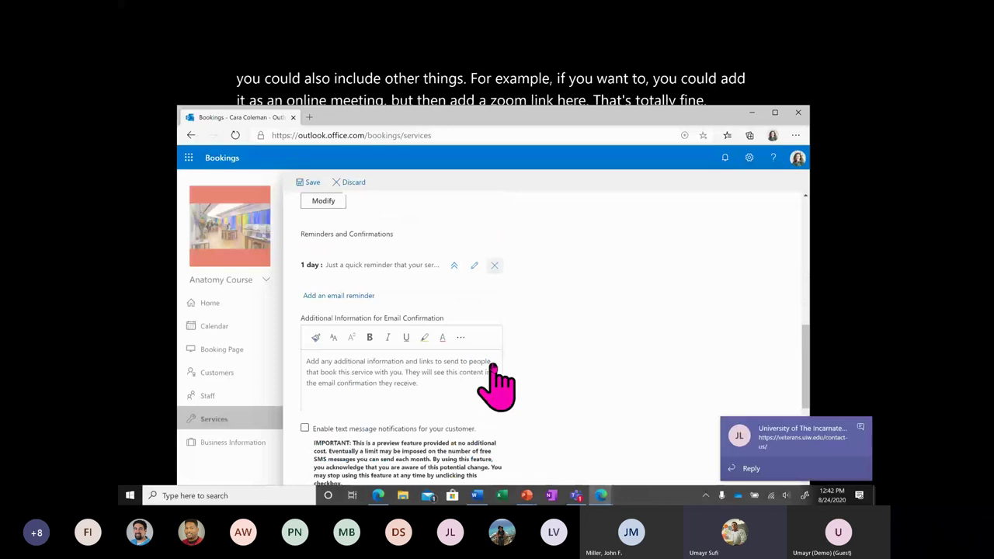
scroll(491, 365, down, 1)
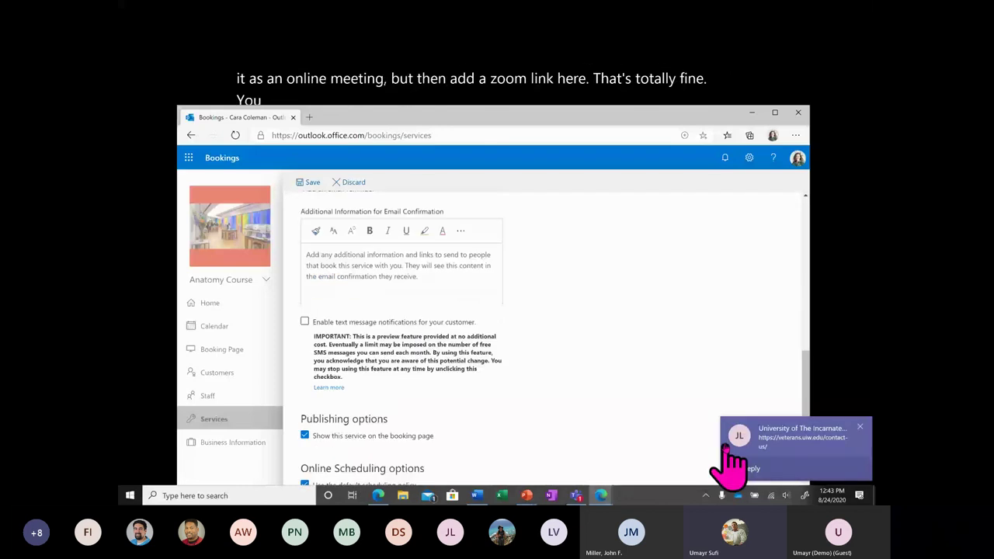
scroll(578, 412, down, 1)
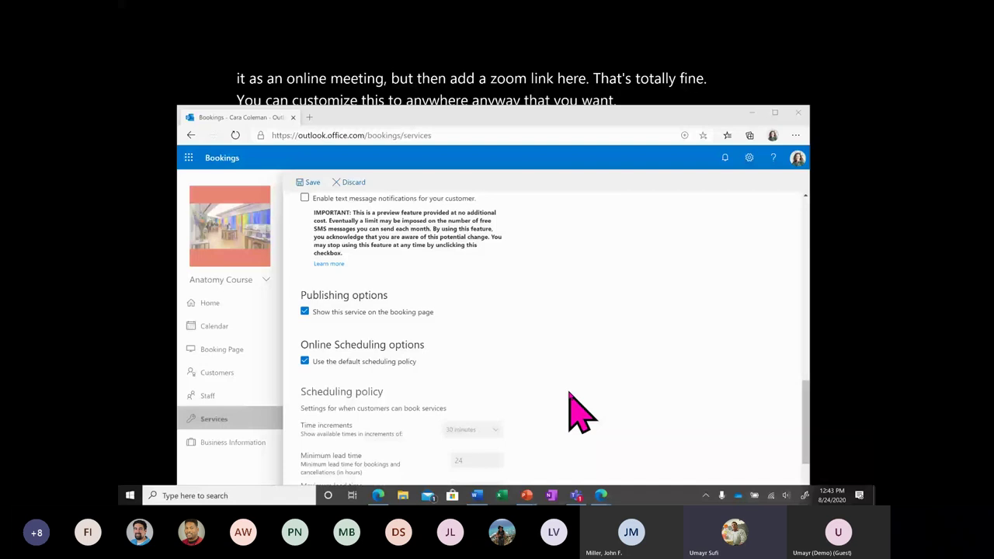
scroll(581, 411, down, 3)
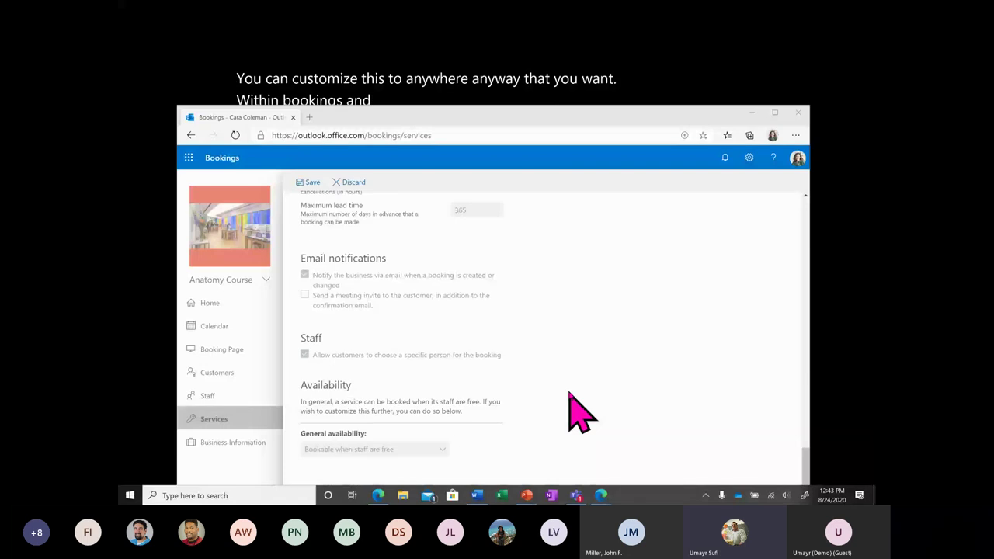
Resize the Bookings window and leave the form for Business Information, triggering the unsaved-changes prompt.
click(180, 107)
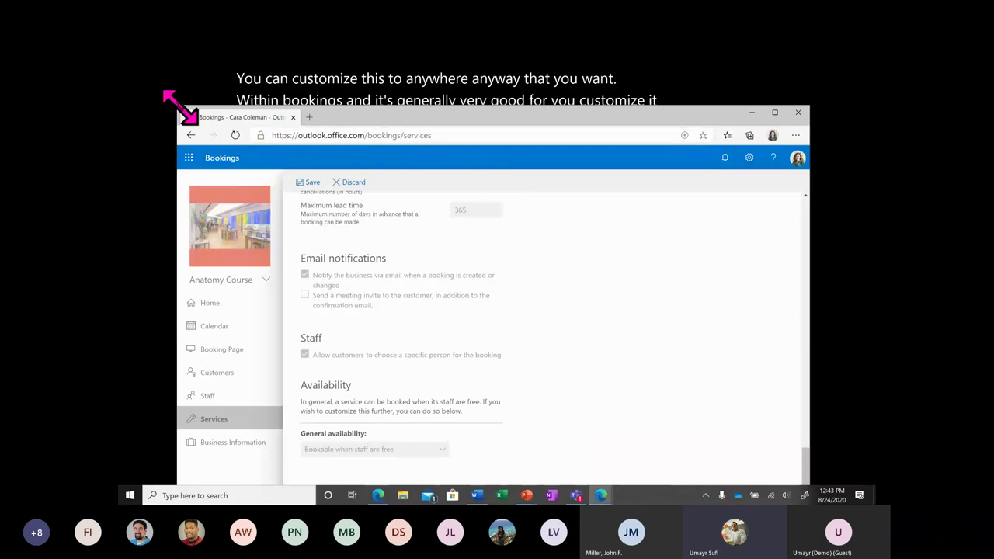
drag(180, 106, 176, 123)
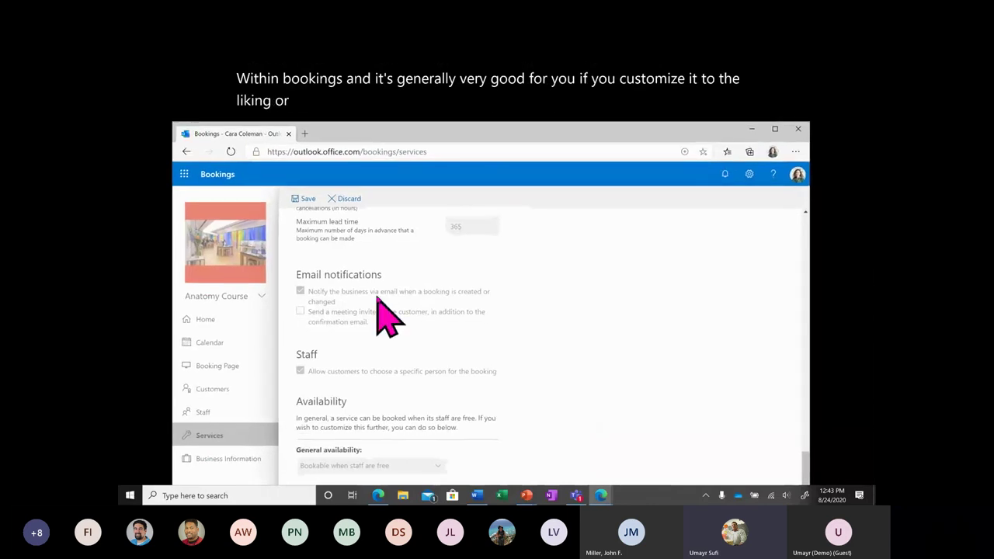
click(358, 199)
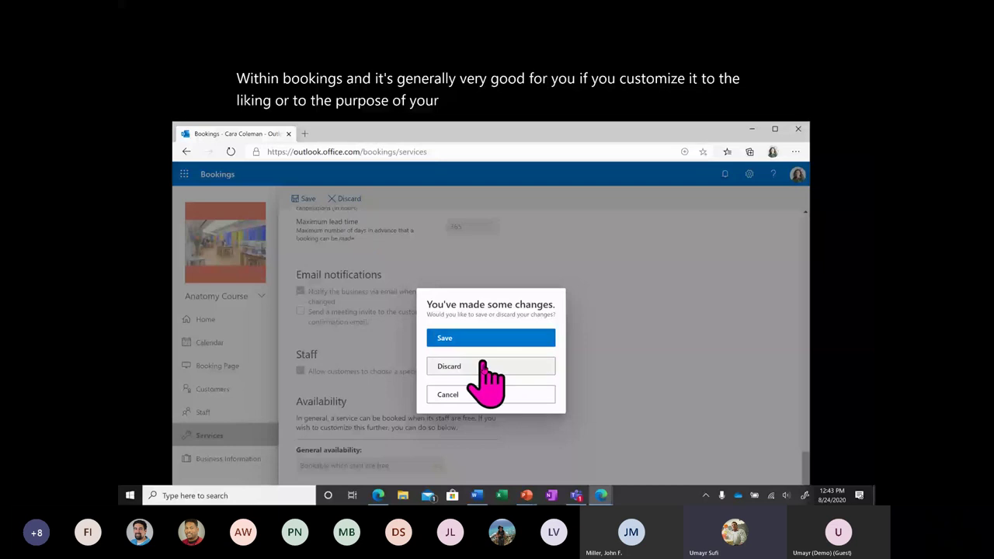
Discard the unsaved service changes and find the Availability section on the Booking Page settings.
click(484, 366)
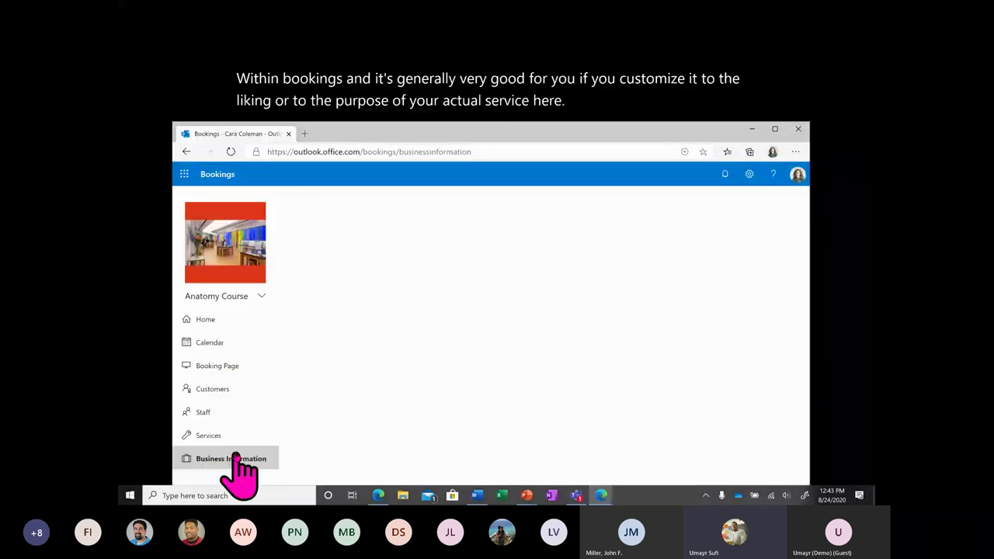
click(248, 362)
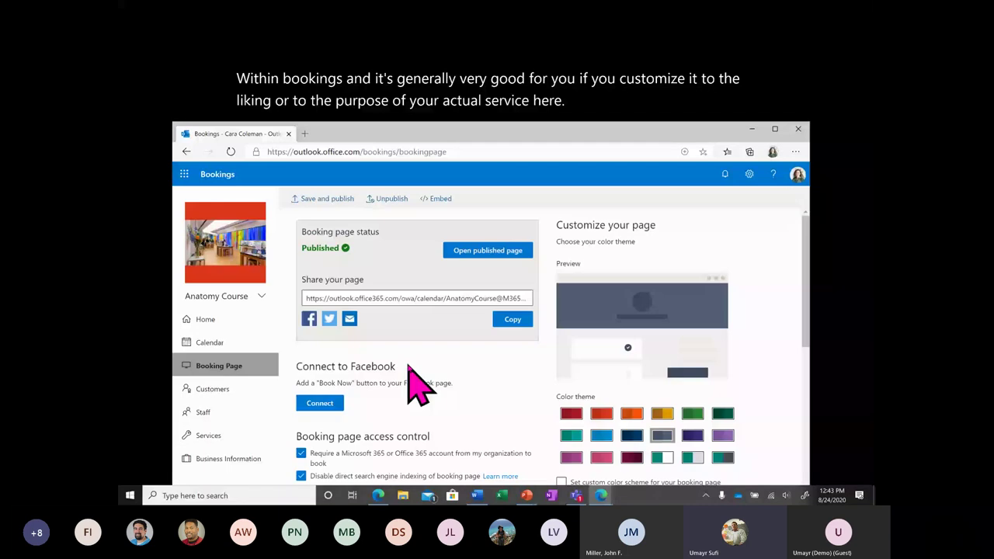
scroll(419, 385, down, 10)
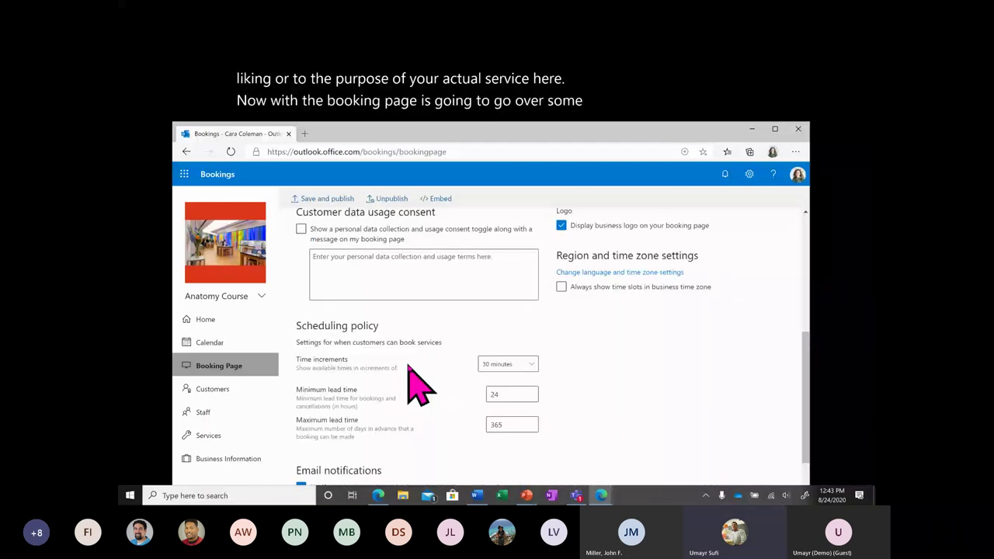
scroll(409, 367, down, 2)
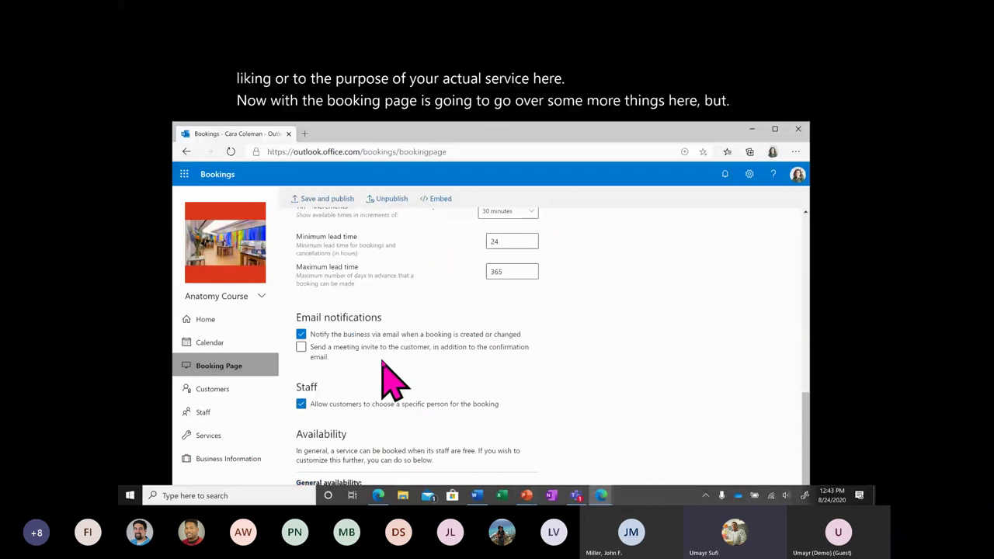
scroll(463, 303, down, 1)
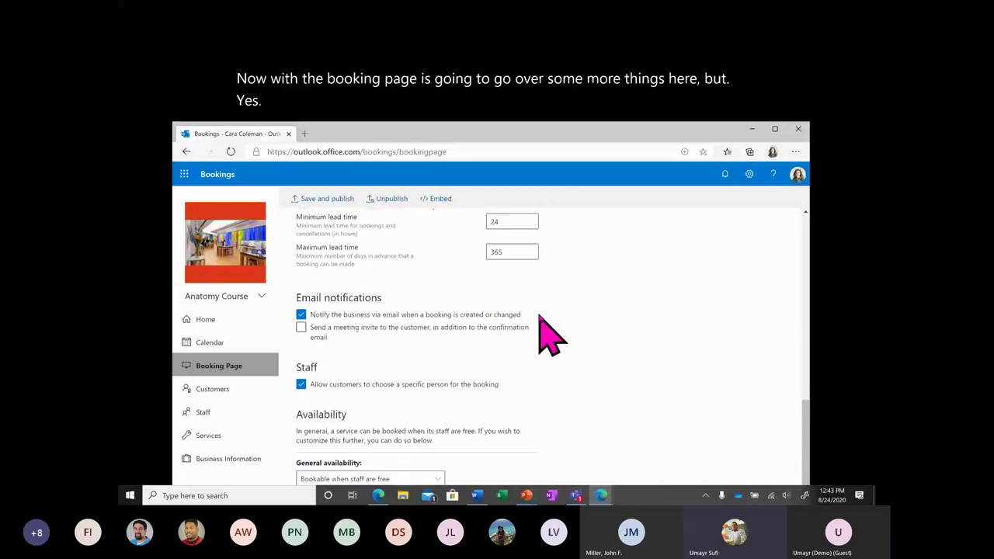
scroll(551, 336, up, 1)
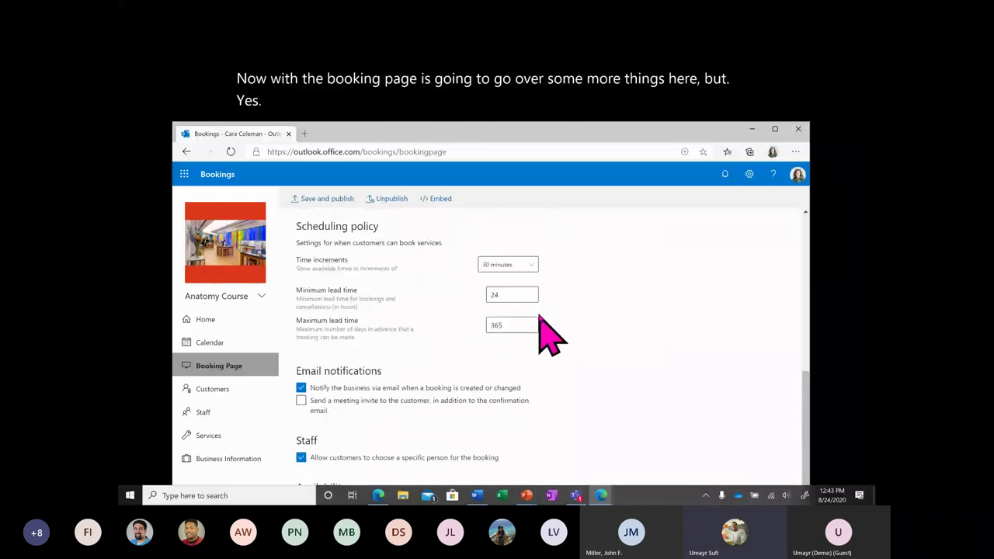
scroll(541, 317, up, 2)
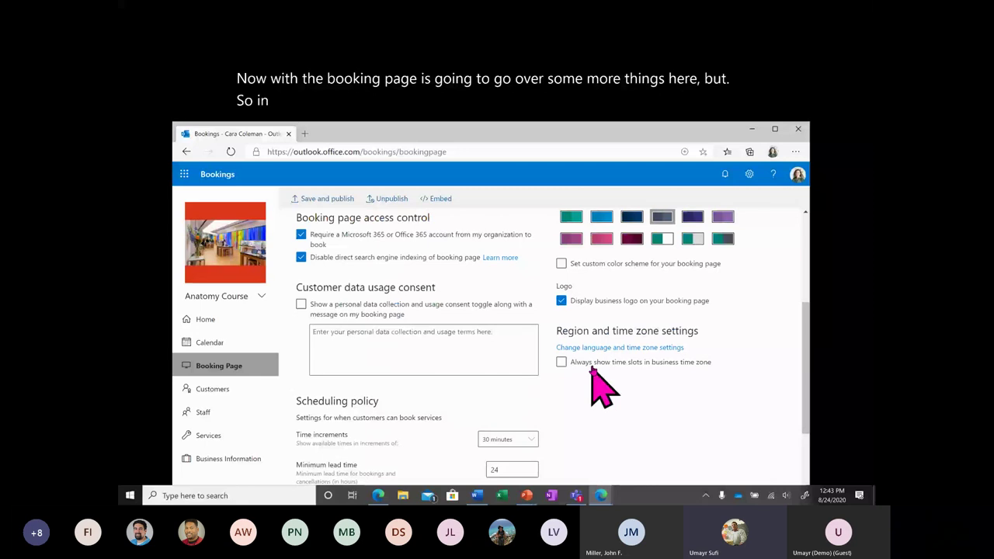
scroll(592, 369, down, 3)
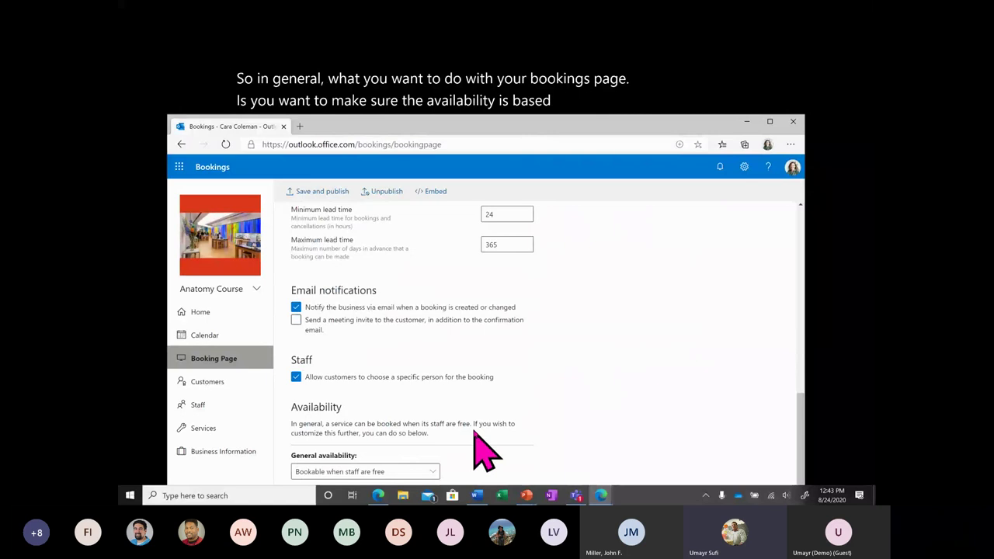
Set General availability to Custom hours (recurring weekly).
click(432, 471)
click(432, 471)
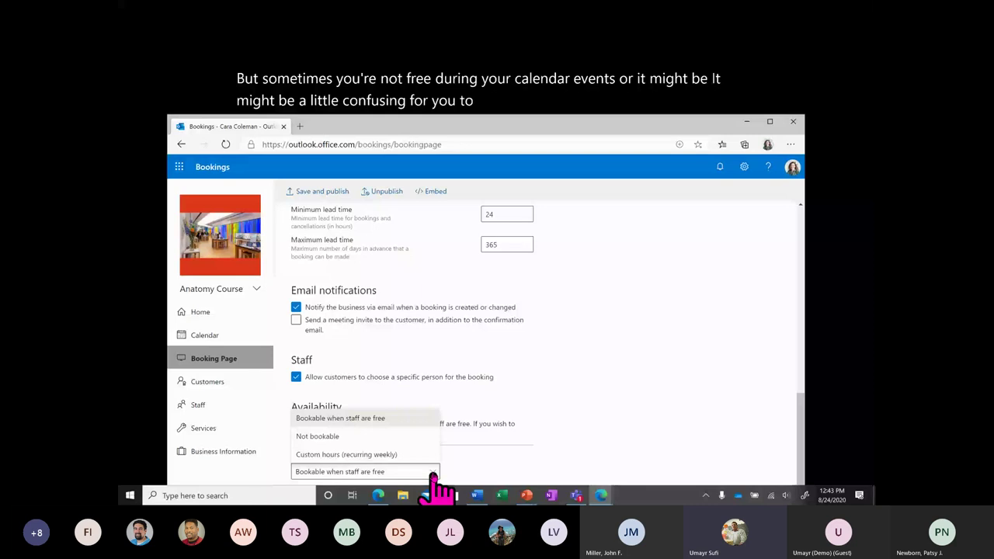
click(382, 455)
scroll(451, 386, down, 2)
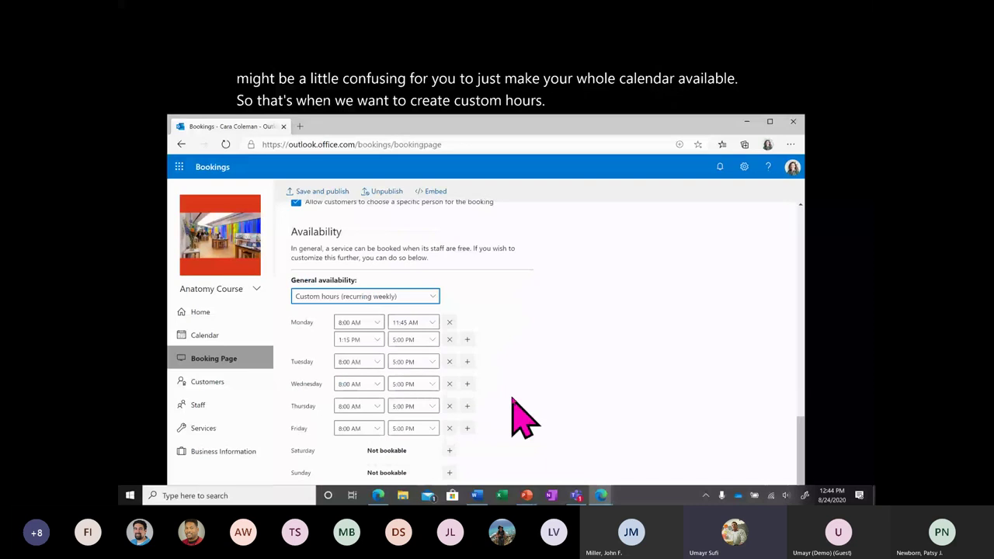
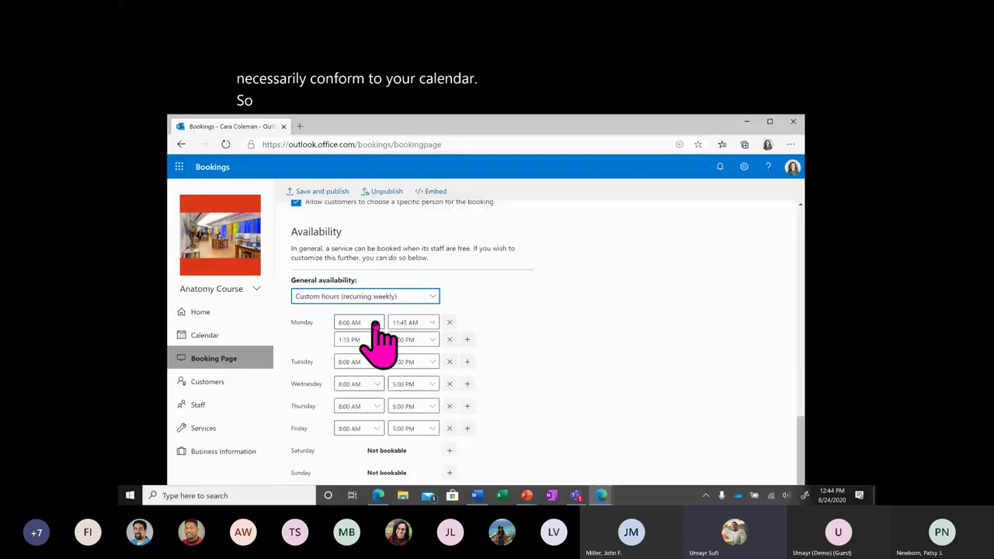
Clear Monday's existing time slots and add a fresh slot.
click(449, 322)
click(419, 340)
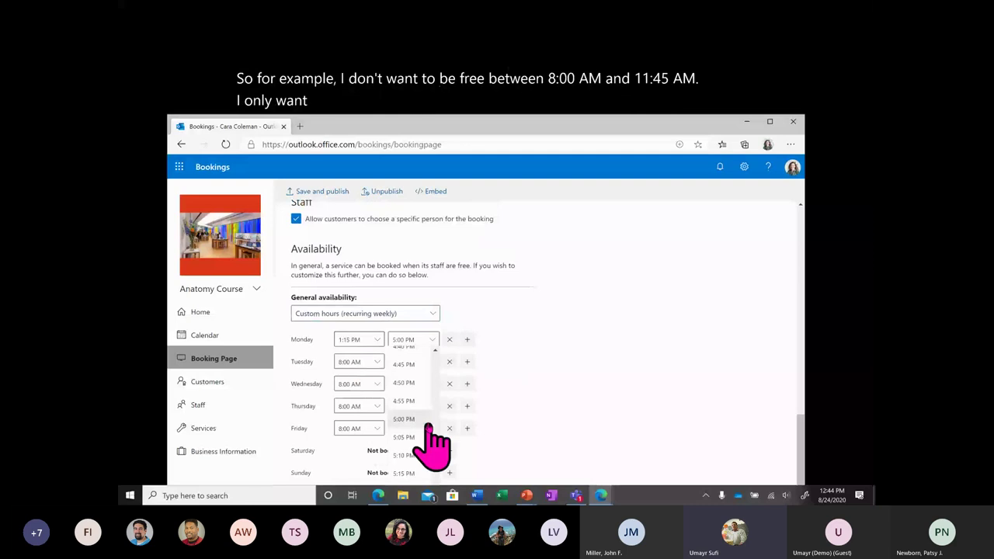
click(423, 394)
click(448, 339)
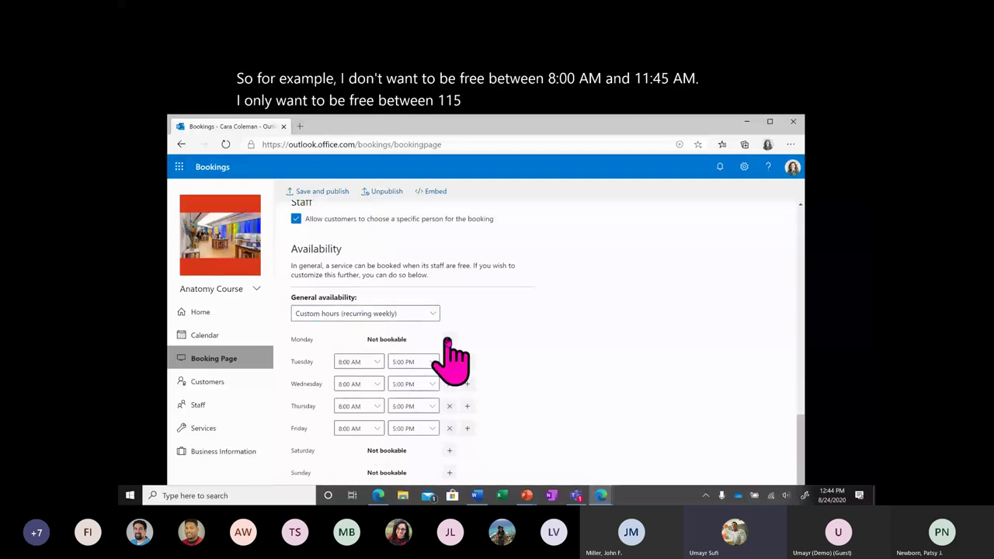
click(449, 339)
Set Monday's new slot to 2:25–3:30 PM.
click(353, 339)
scroll(355, 388, down, 10)
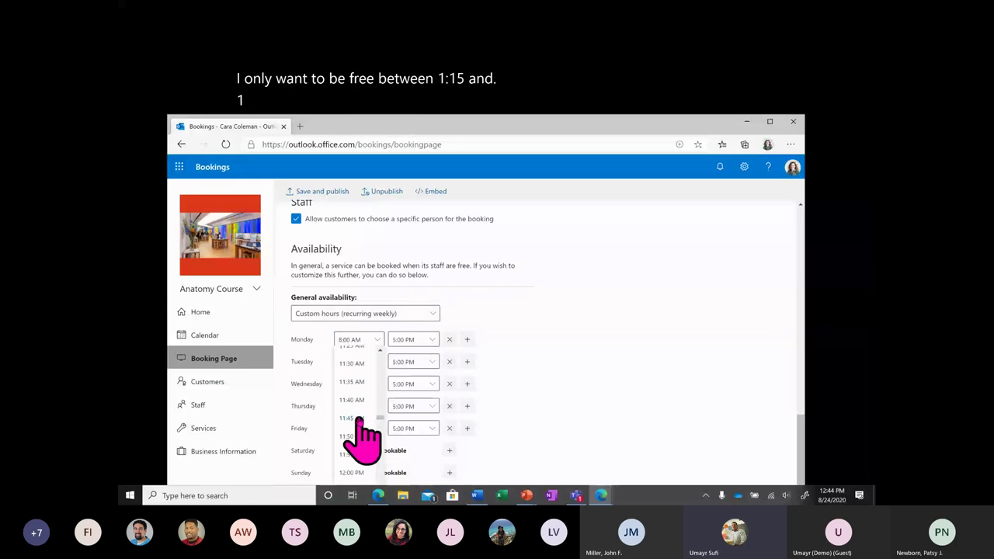
scroll(361, 439, down, 3)
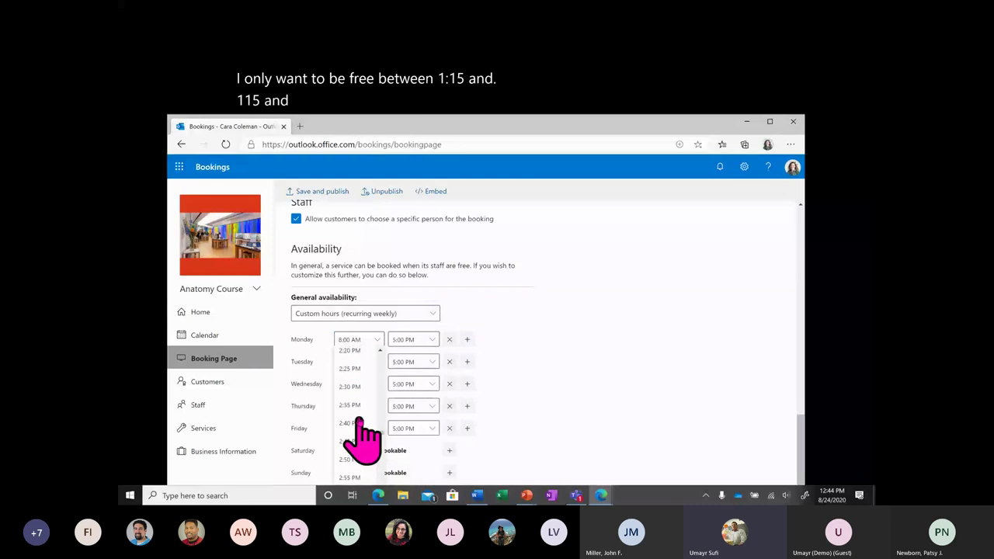
scroll(362, 439, down, 1)
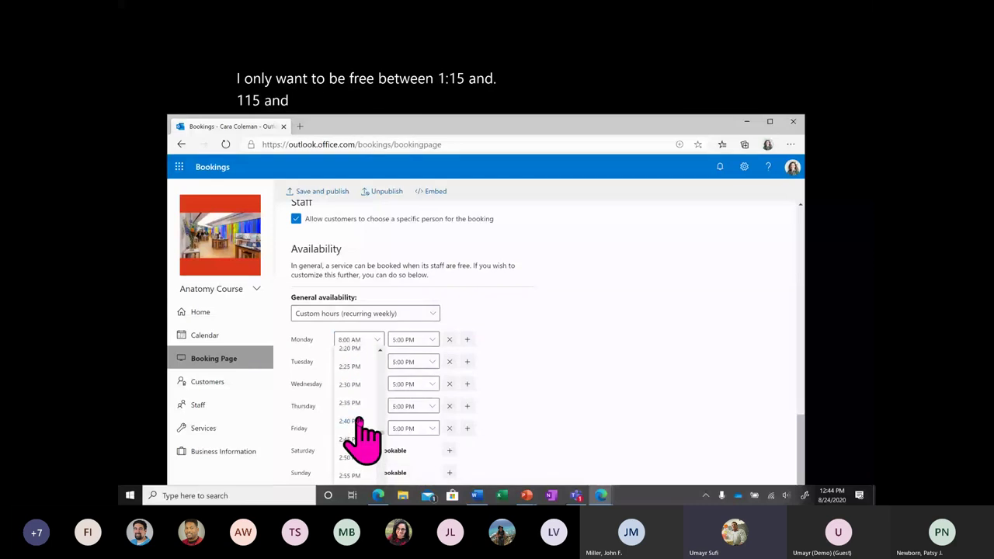
click(350, 366)
click(413, 339)
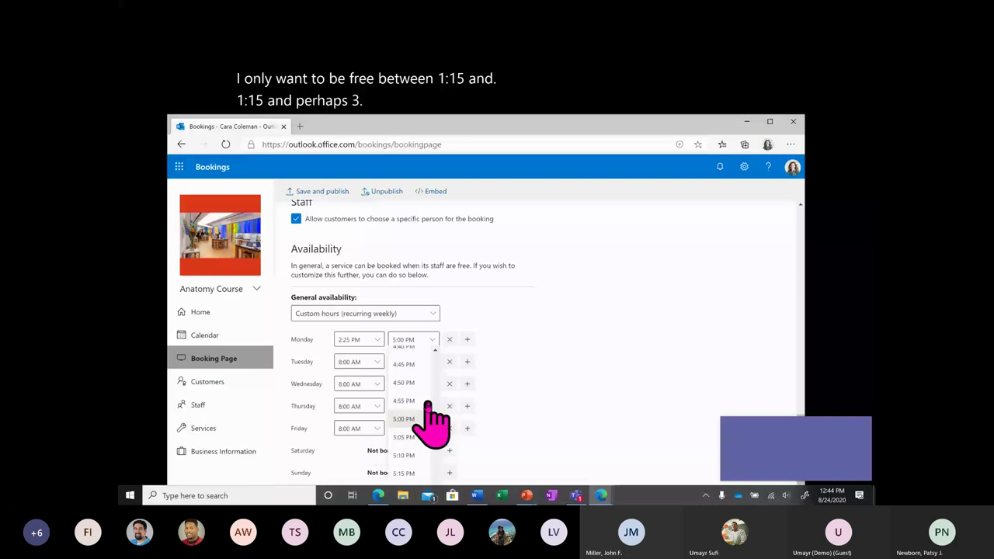
scroll(427, 427, up, 3)
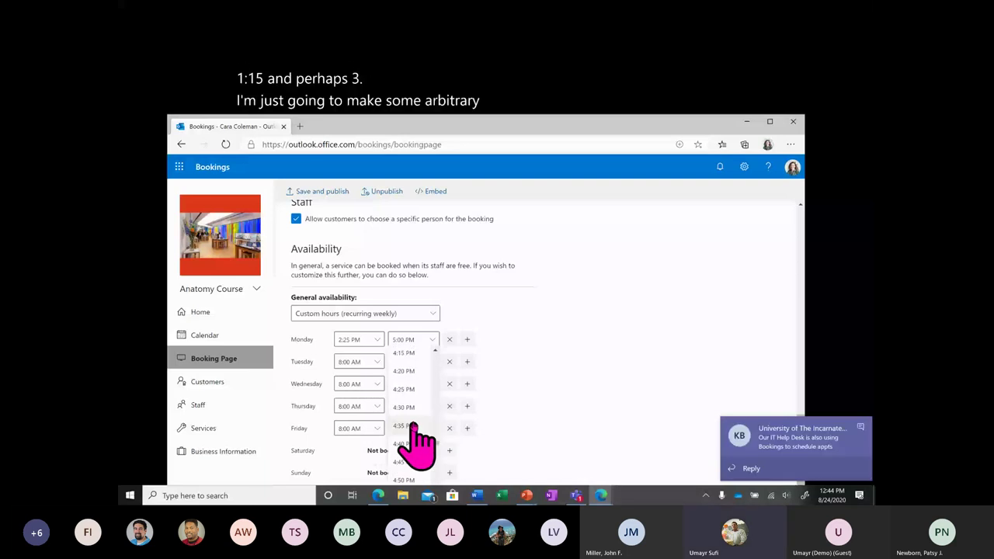
scroll(410, 425, up, 1)
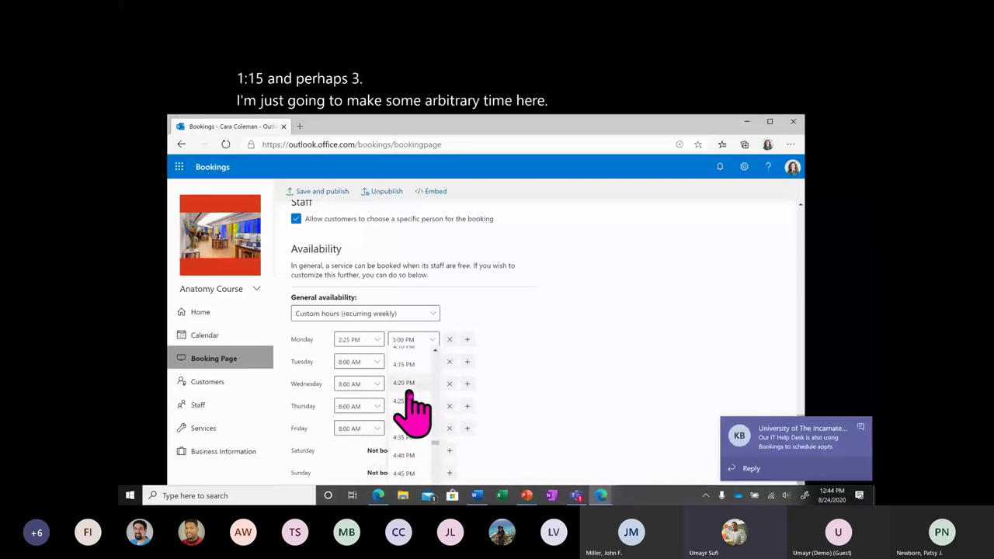
scroll(412, 403, up, 3)
click(412, 404)
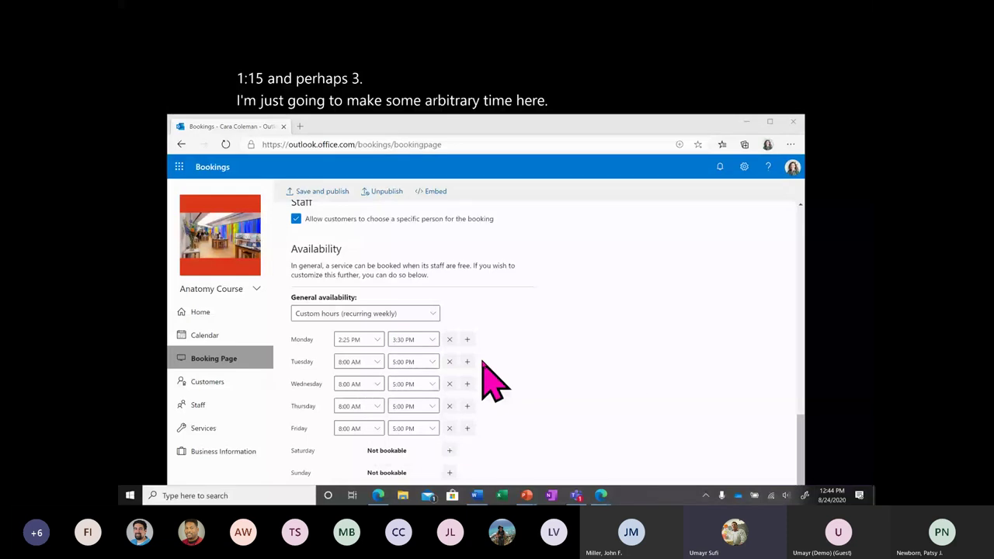
Make Tuesday and Friday not bookable and end Wednesday at 10:00 AM.
click(449, 361)
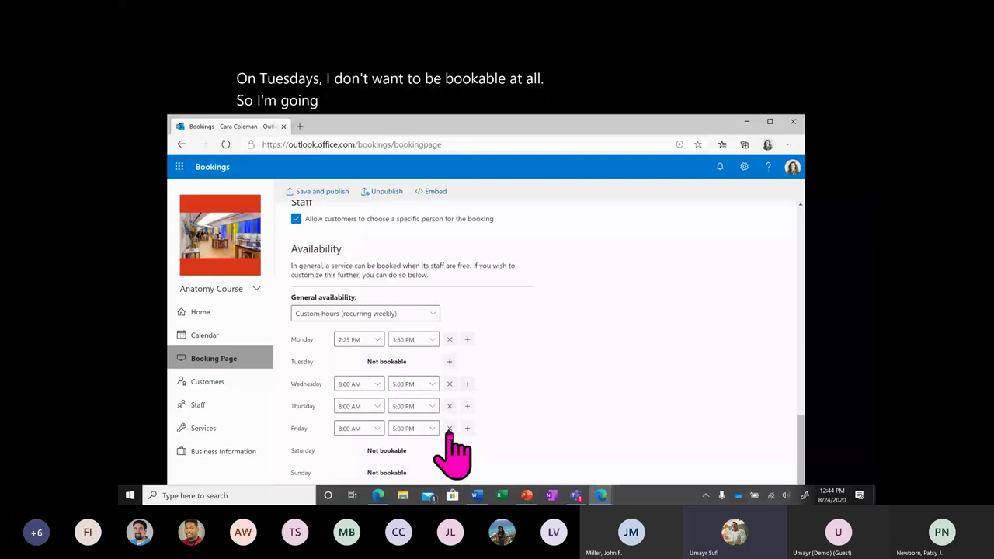
click(449, 428)
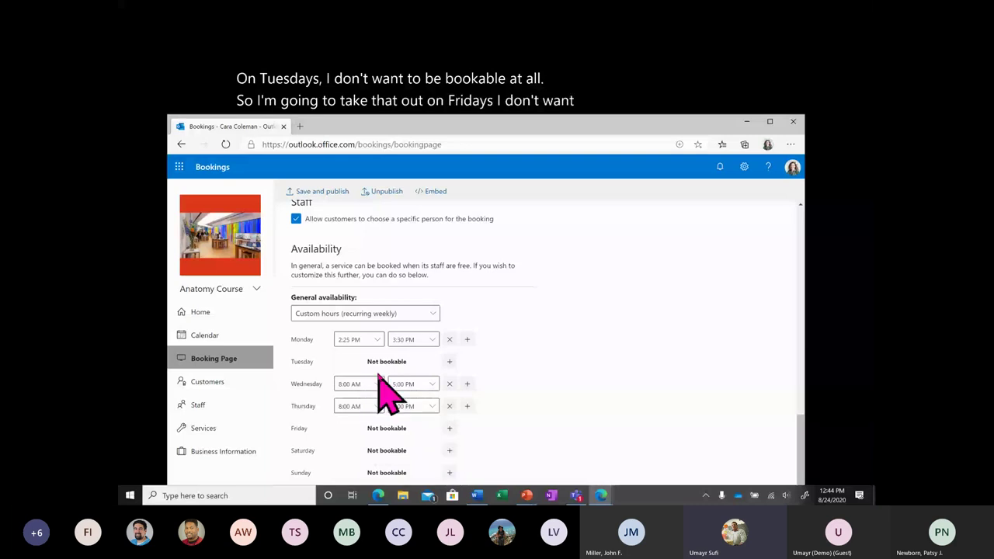
click(400, 384)
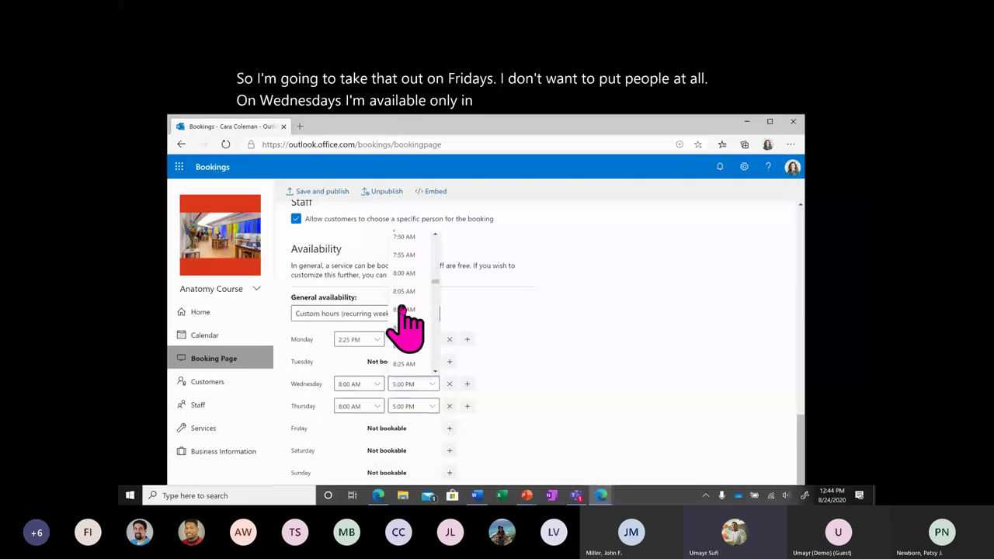
click(419, 310)
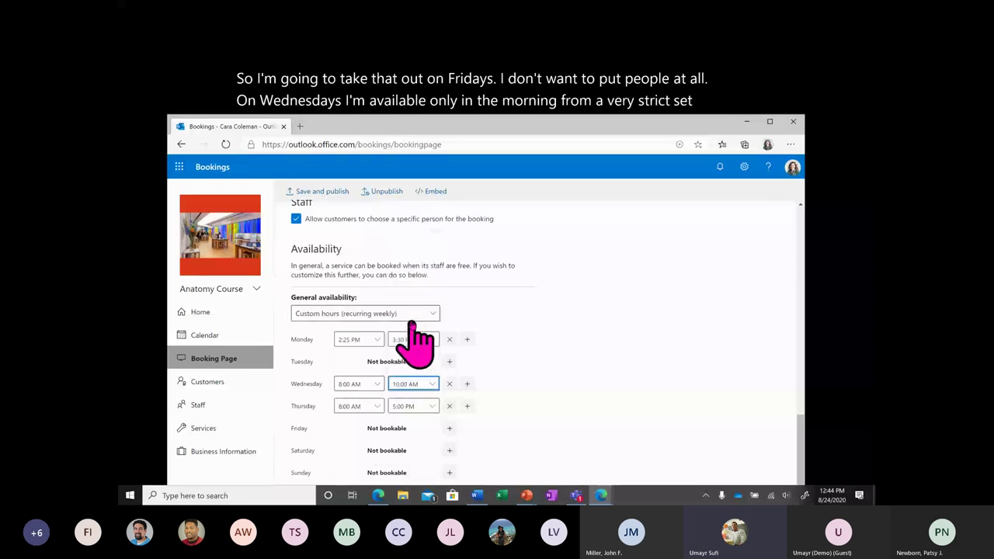
Set Thursday's hours to 8:00–8:45 AM.
click(378, 405)
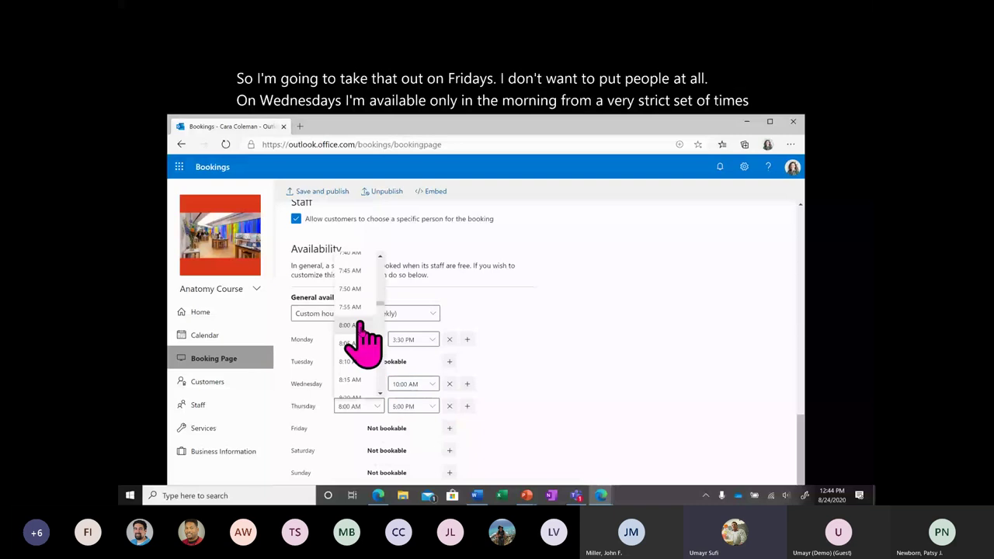
click(360, 326)
click(413, 405)
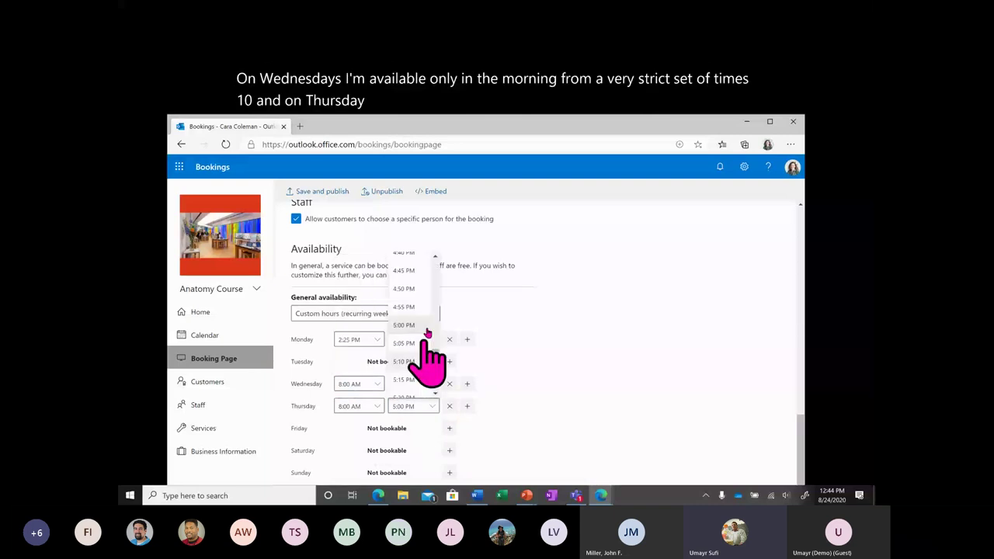
scroll(426, 331, up, 15)
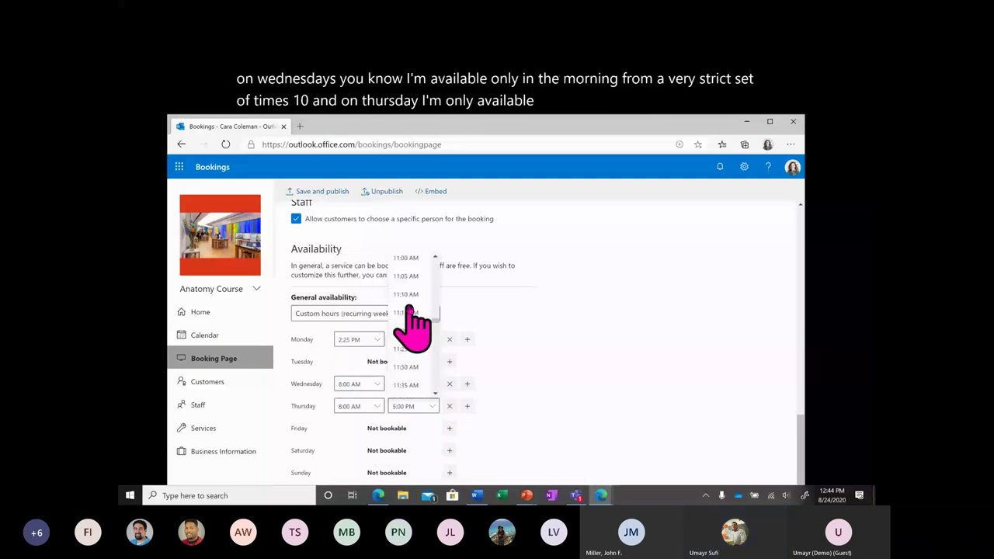
scroll(410, 310, up, 5)
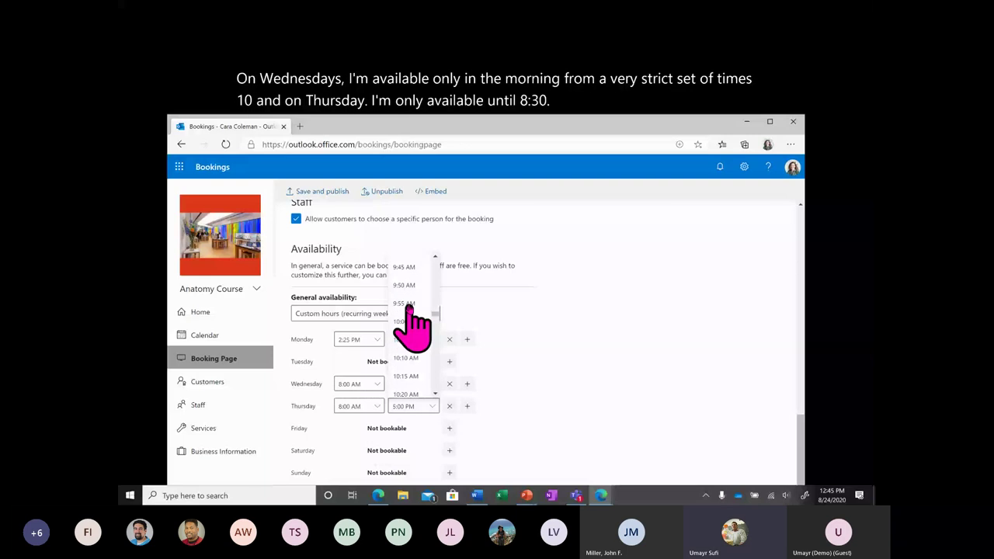
scroll(410, 311, up, 5)
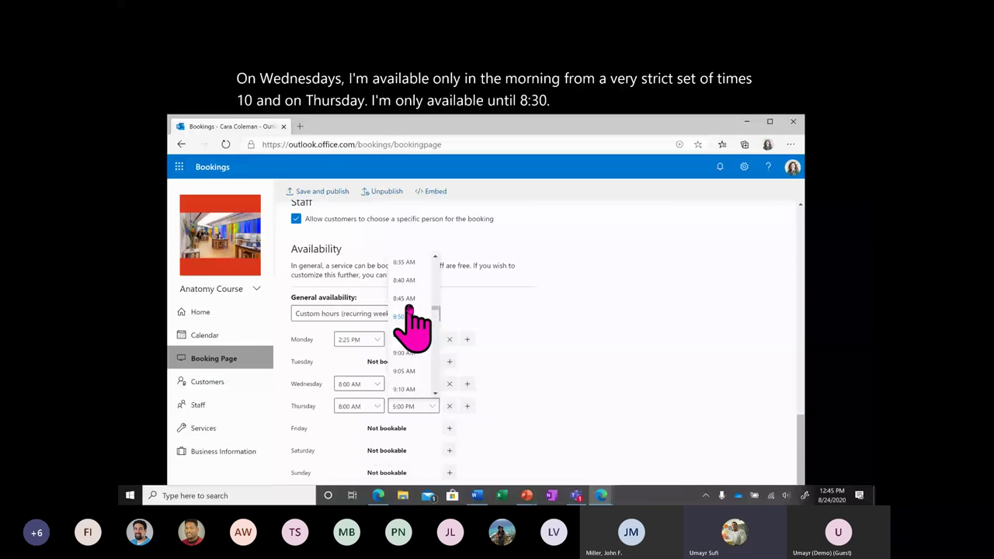
click(406, 300)
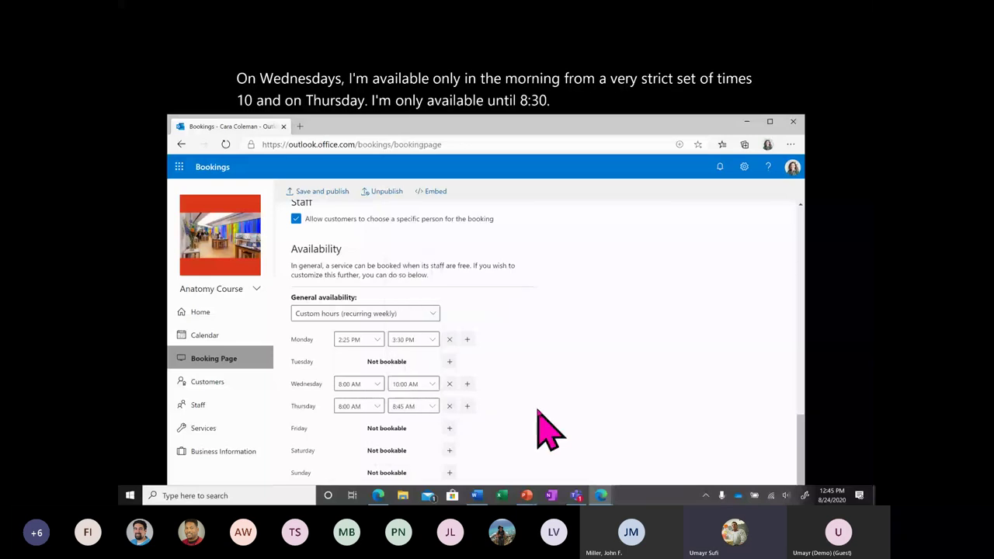
Save and publish the availability changes.
click(344, 204)
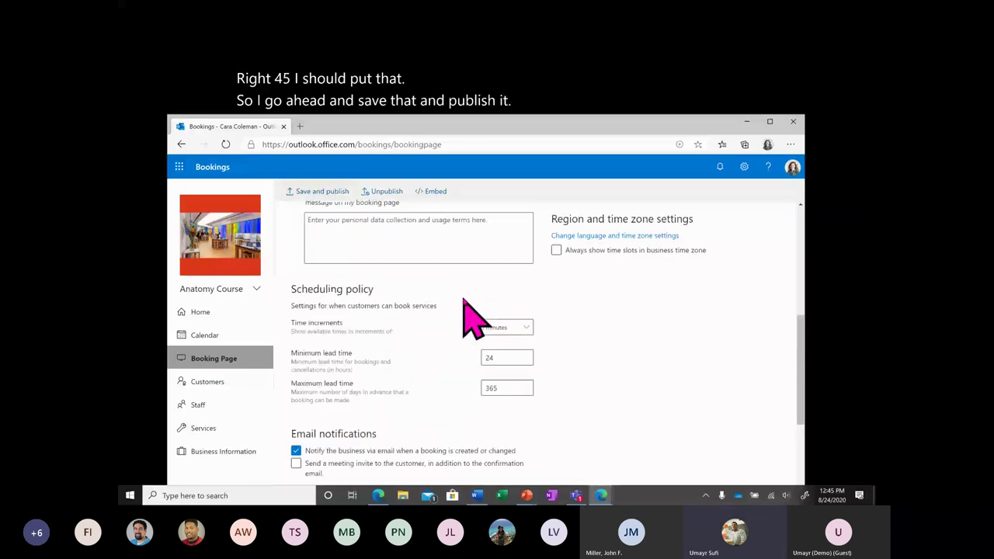
scroll(463, 298, up, 2)
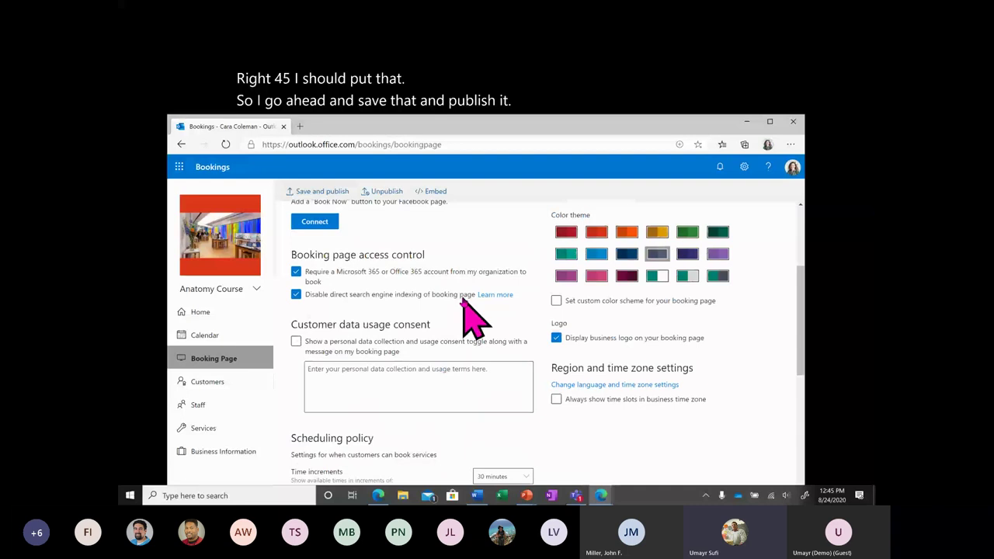
scroll(466, 287, up, 3)
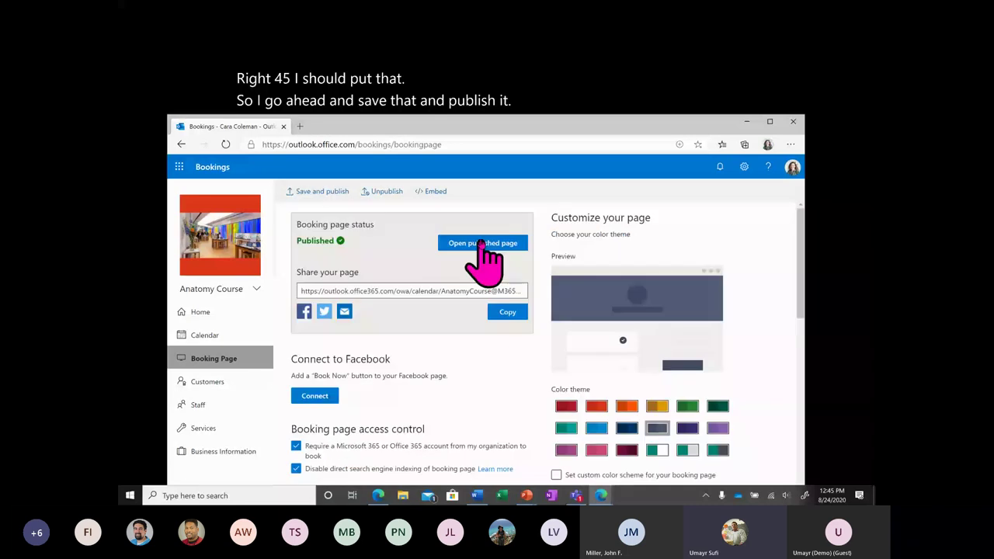
Open the published Anatomy Course booking page and select August 25.
click(481, 243)
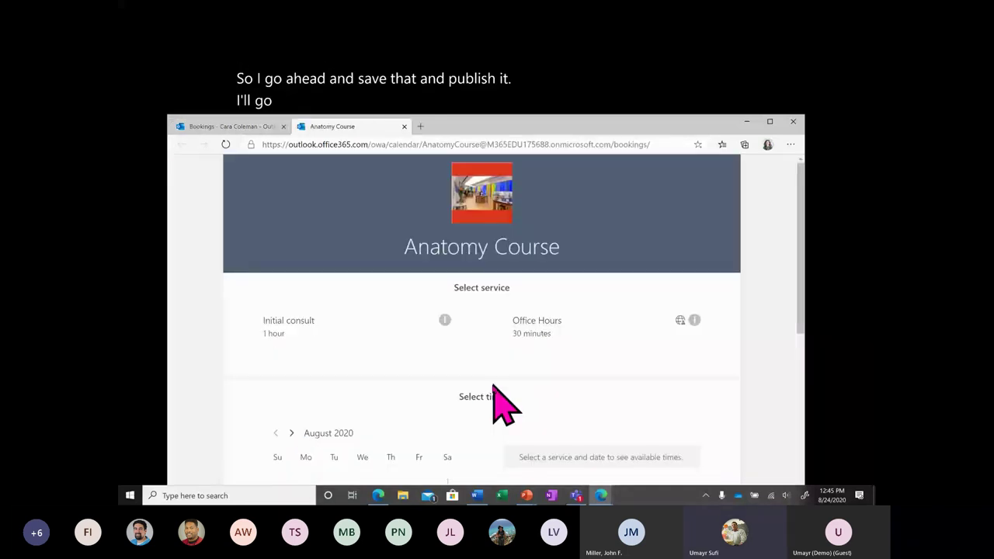
scroll(337, 340, down, 3)
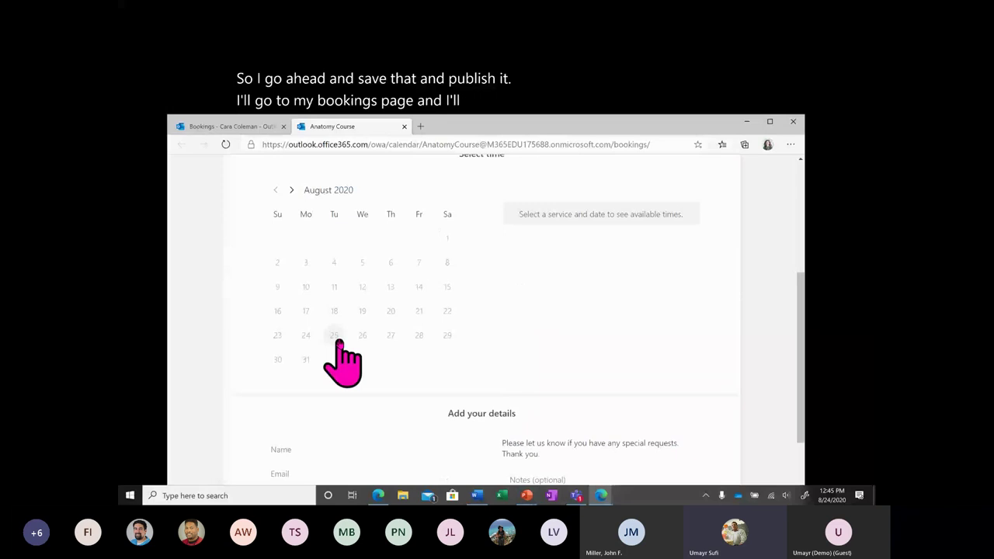
click(333, 337)
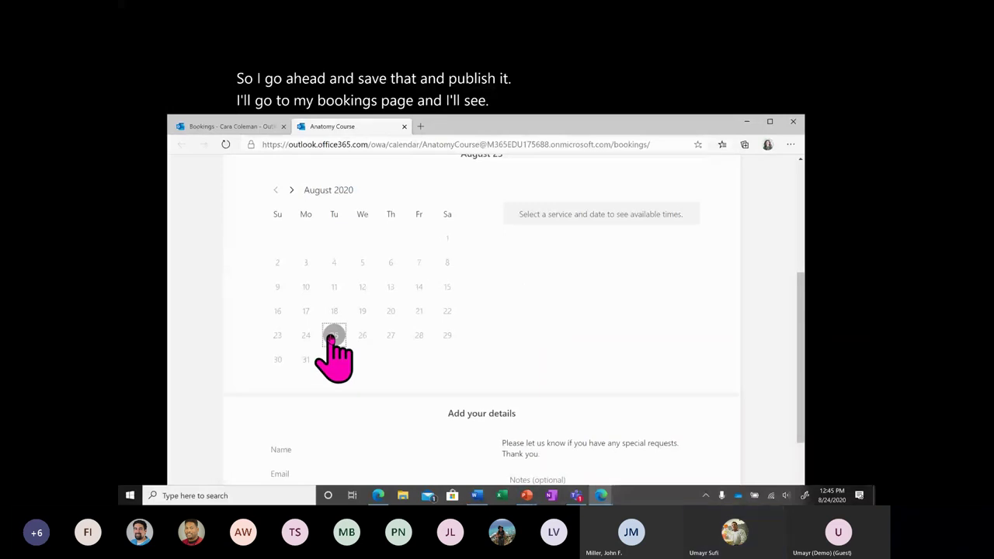
scroll(349, 357, down, 3)
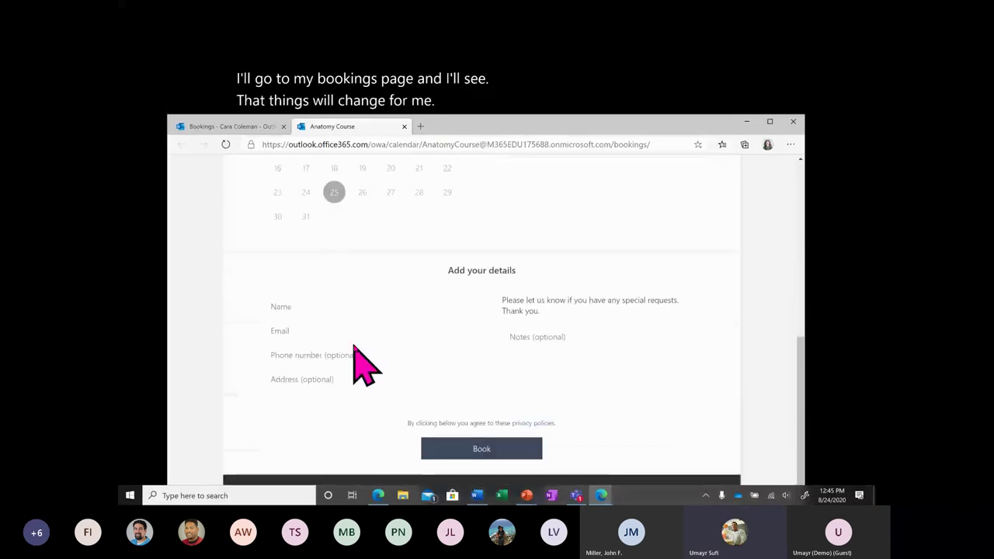
scroll(354, 350, down, 1)
scroll(354, 344, up, 3)
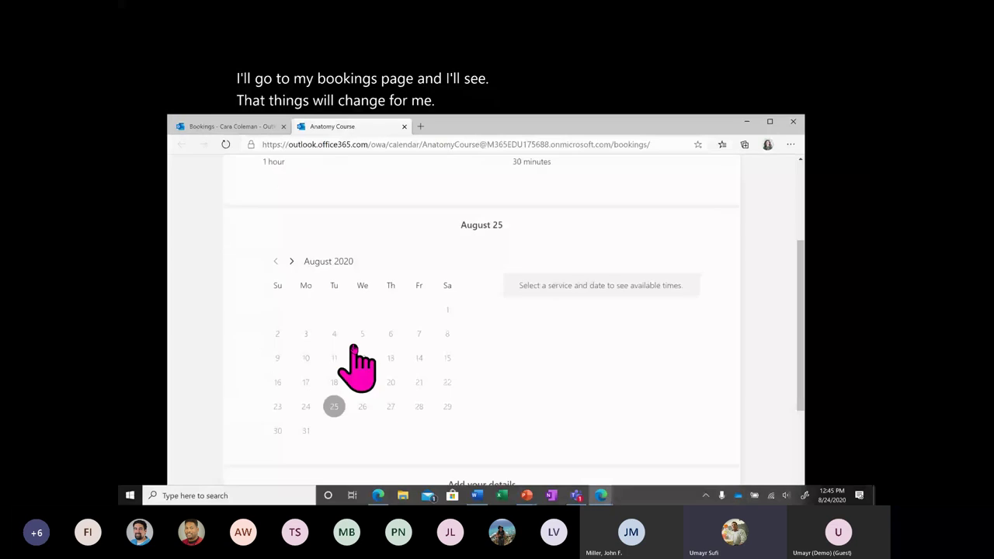
Return to the Bookings settings, keeping general availability as custom weekly hours.
click(266, 127)
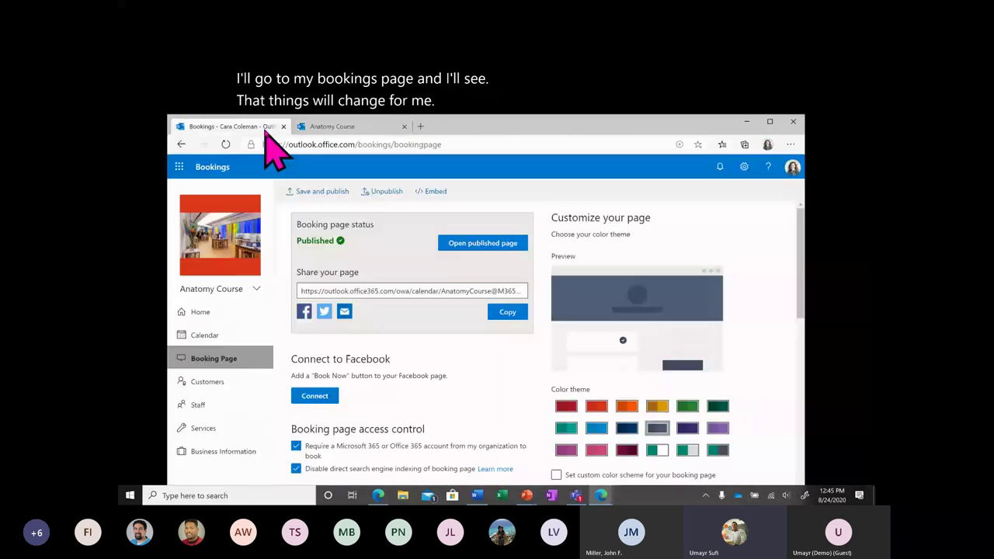
scroll(469, 381, down, 6)
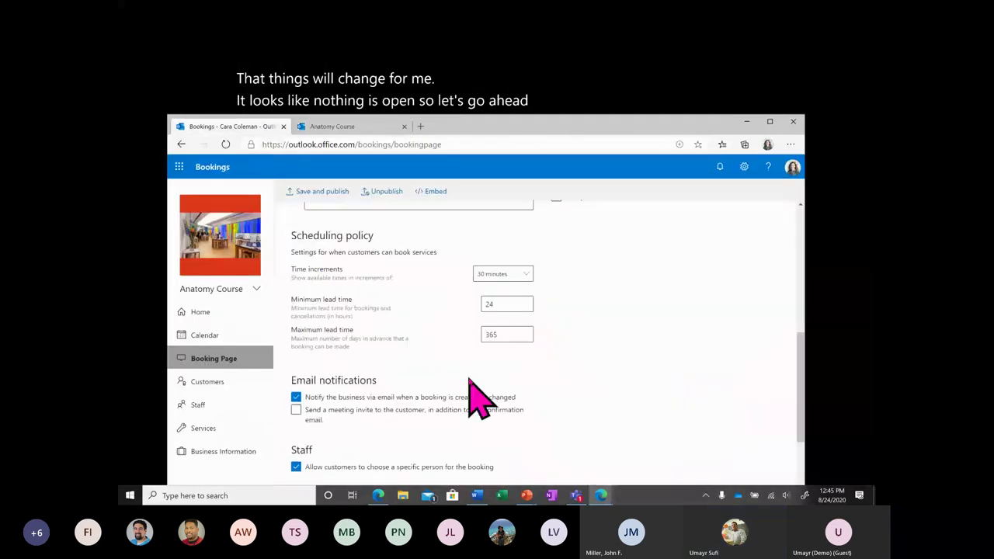
scroll(469, 396, down, 3)
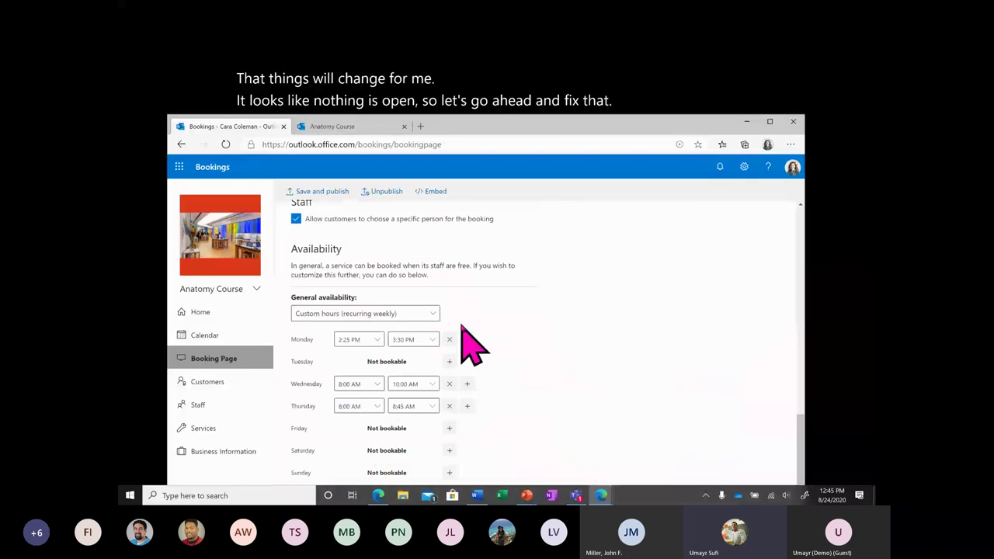
click(432, 333)
click(432, 334)
Uncheck 'Allow customers to choose a specific person for the booking'.
scroll(509, 392, up, 1)
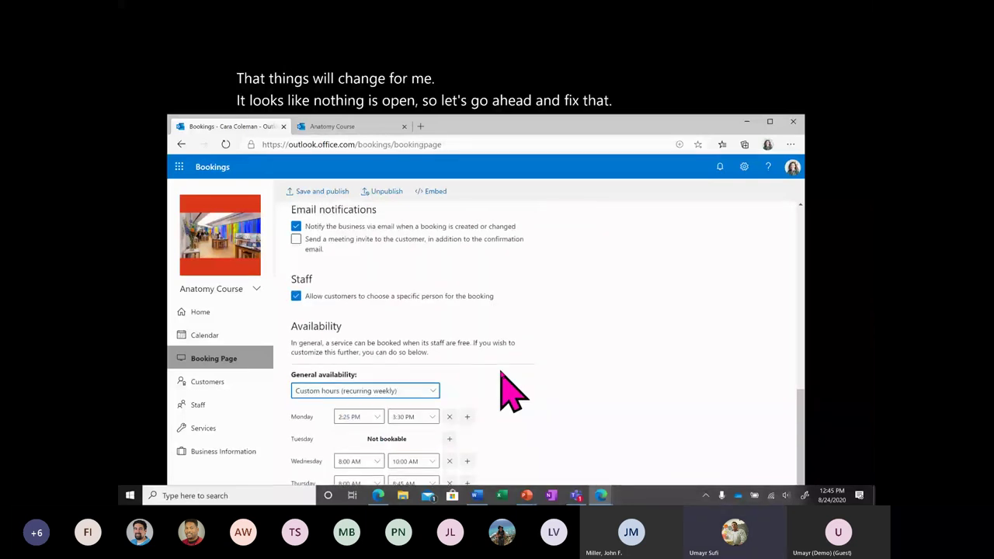
scroll(510, 392, up, 1)
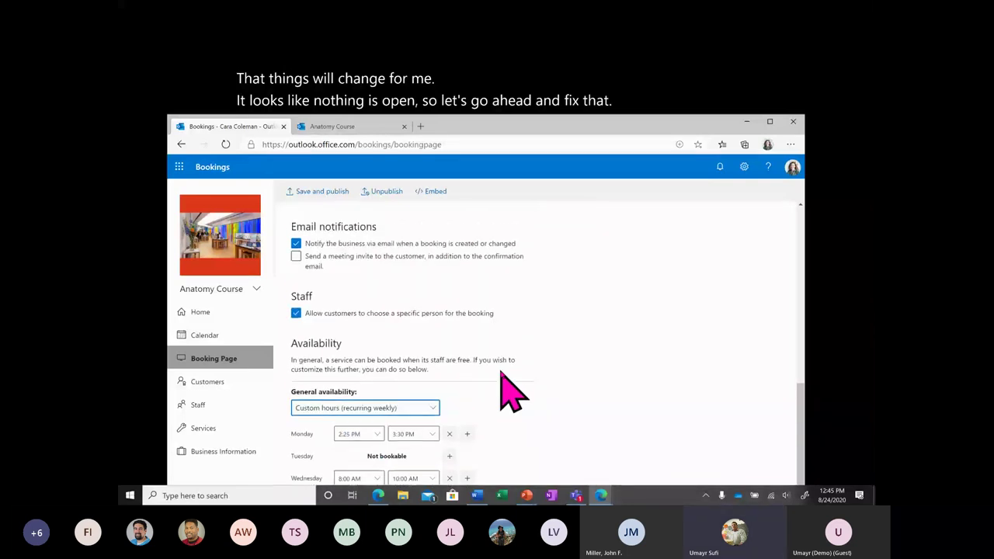
scroll(504, 380, up, 5)
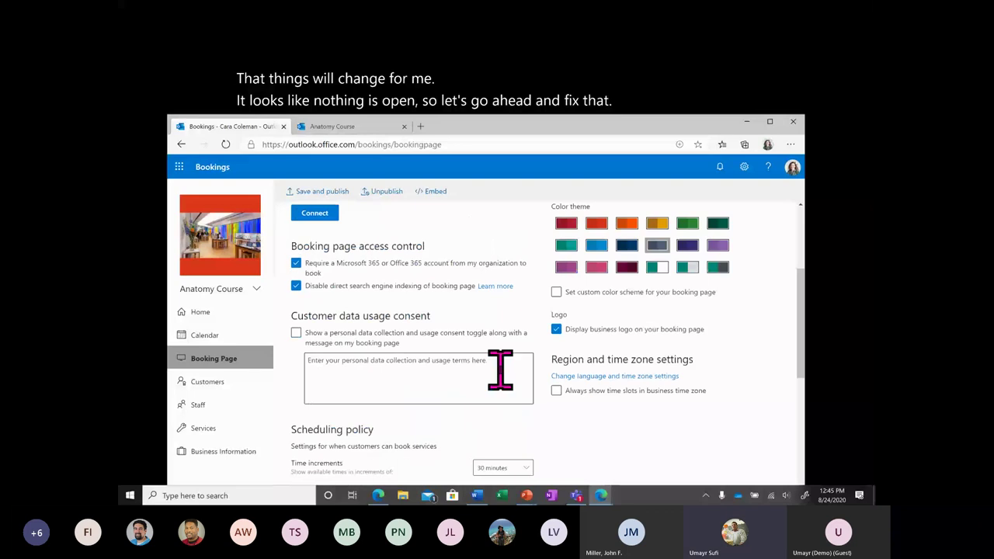
scroll(500, 369, up, 3)
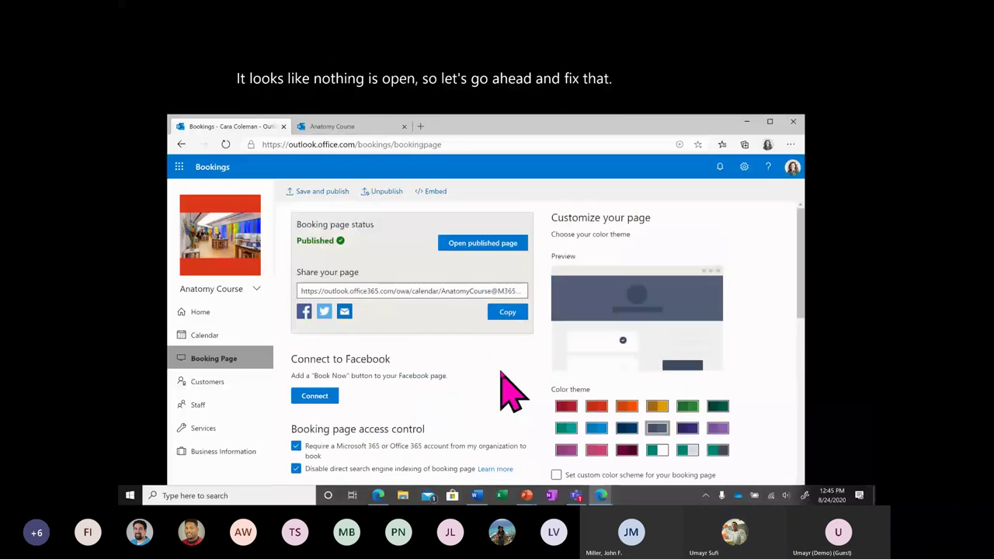
scroll(506, 384, down, 10)
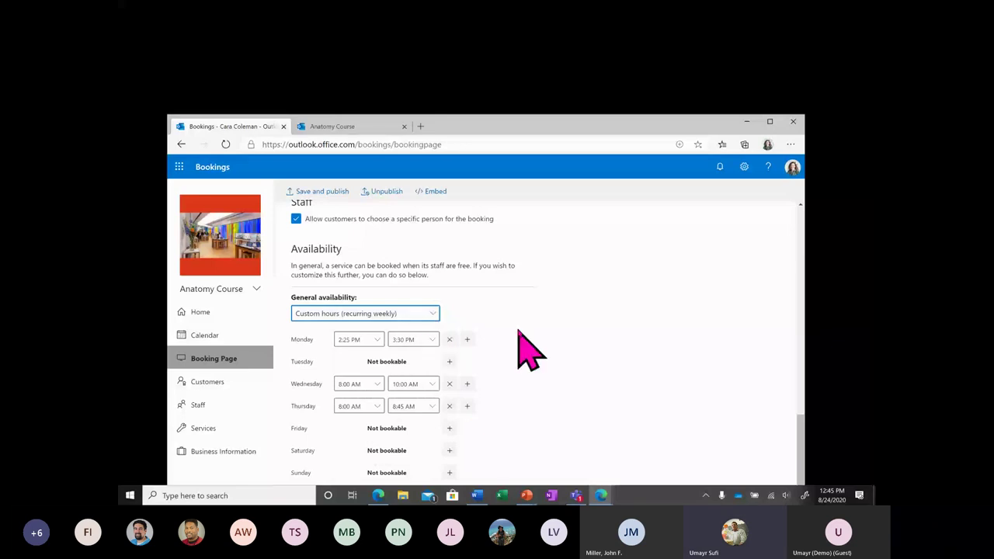
drag(544, 128, 569, 3)
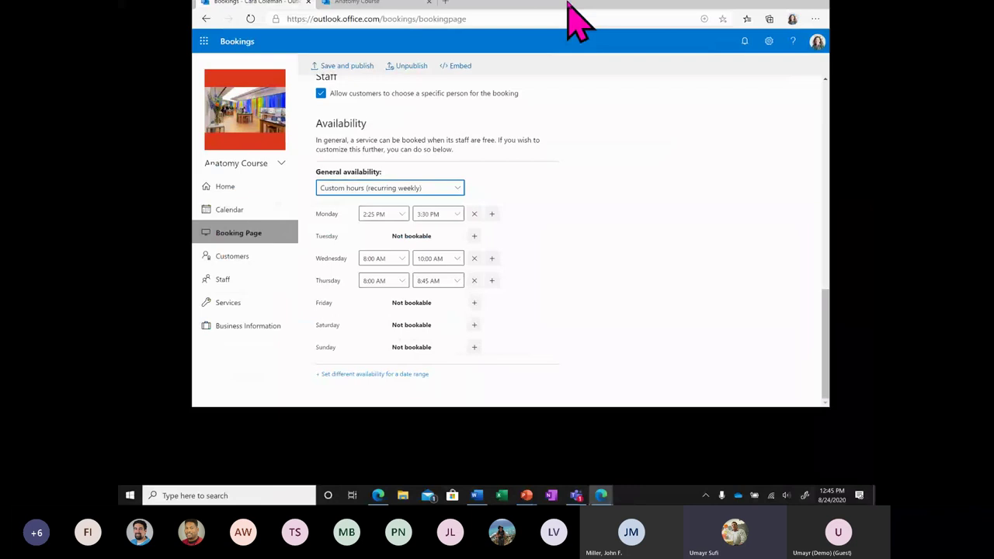
click(316, 108)
drag(459, 13, 434, 108)
click(330, 88)
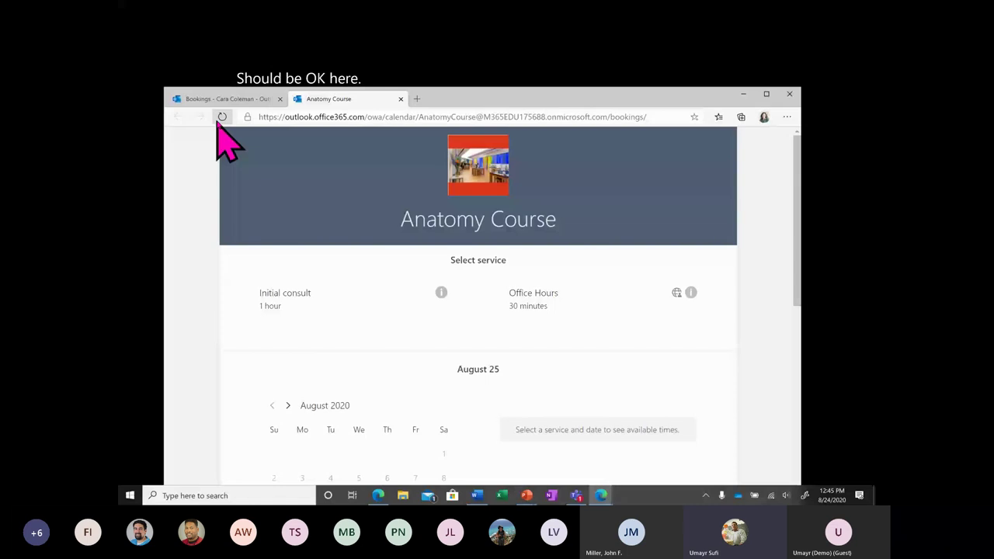
scroll(369, 404, down, 2)
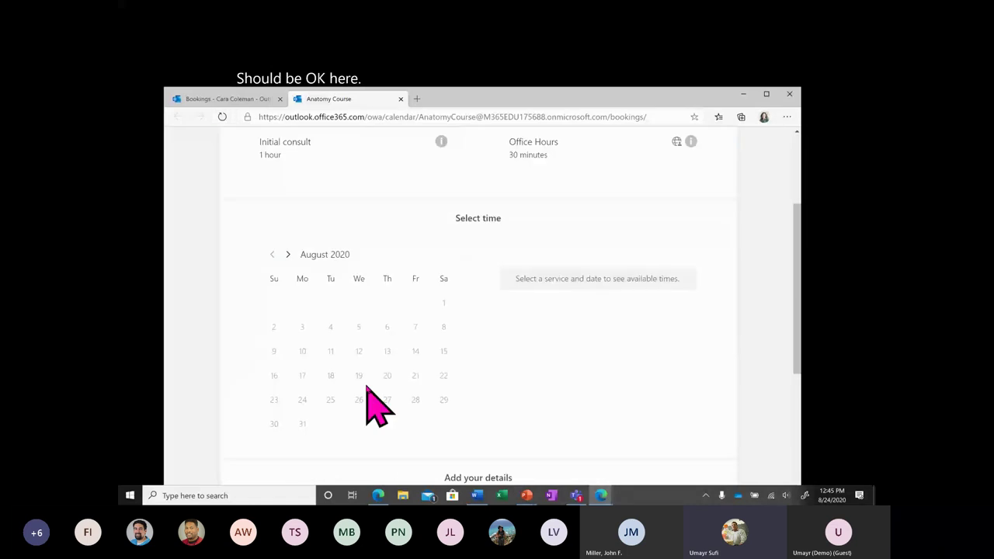
click(288, 253)
click(288, 254)
click(358, 327)
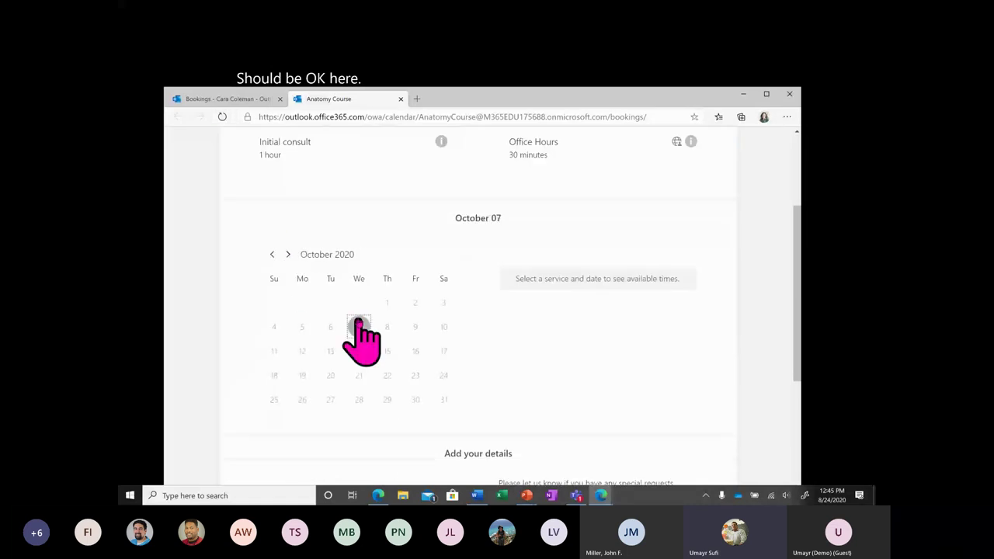
click(396, 376)
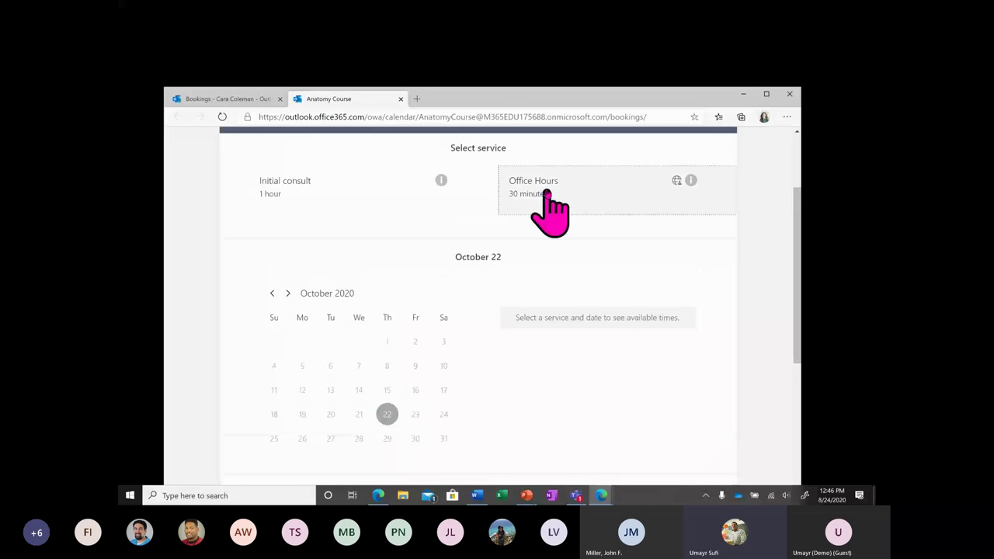
click(543, 196)
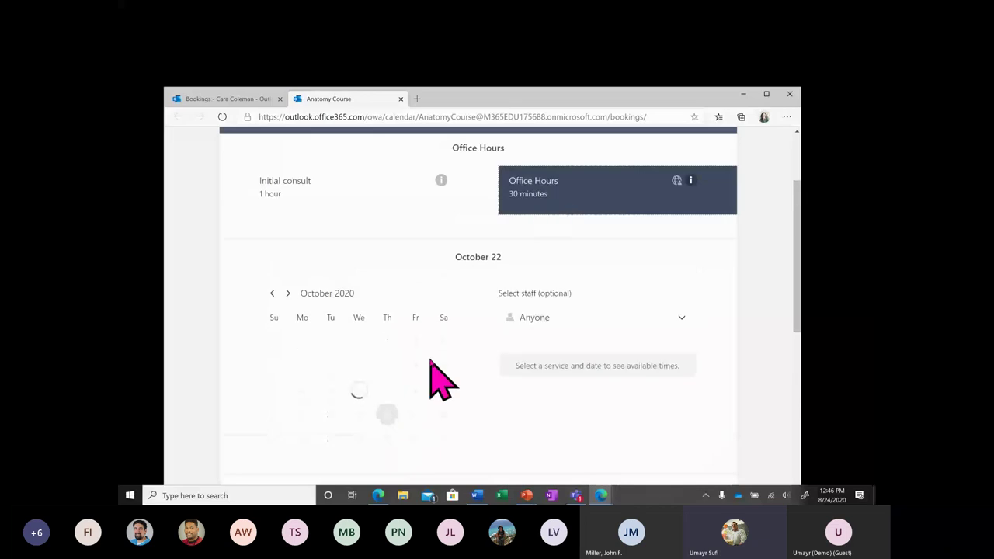
click(272, 295)
click(358, 414)
click(359, 439)
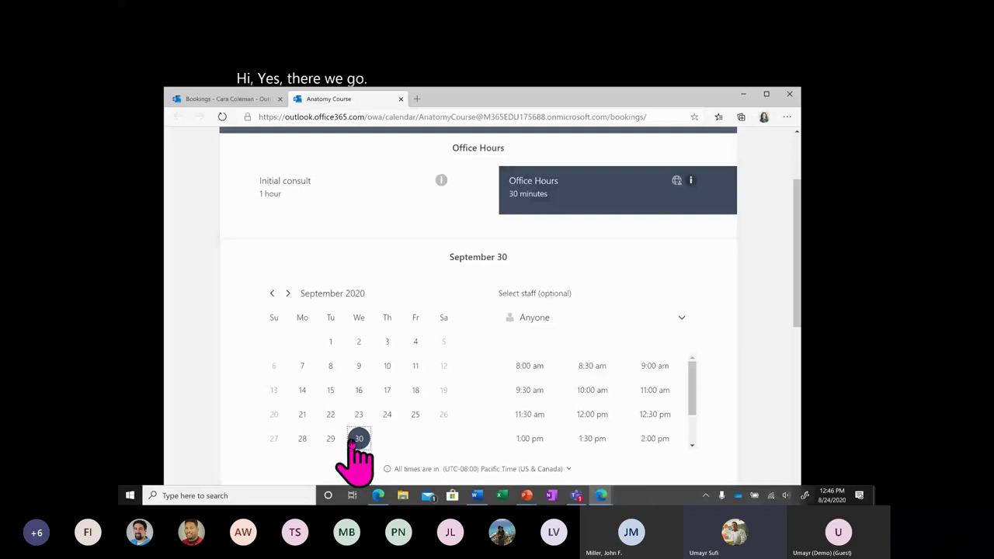
click(274, 293)
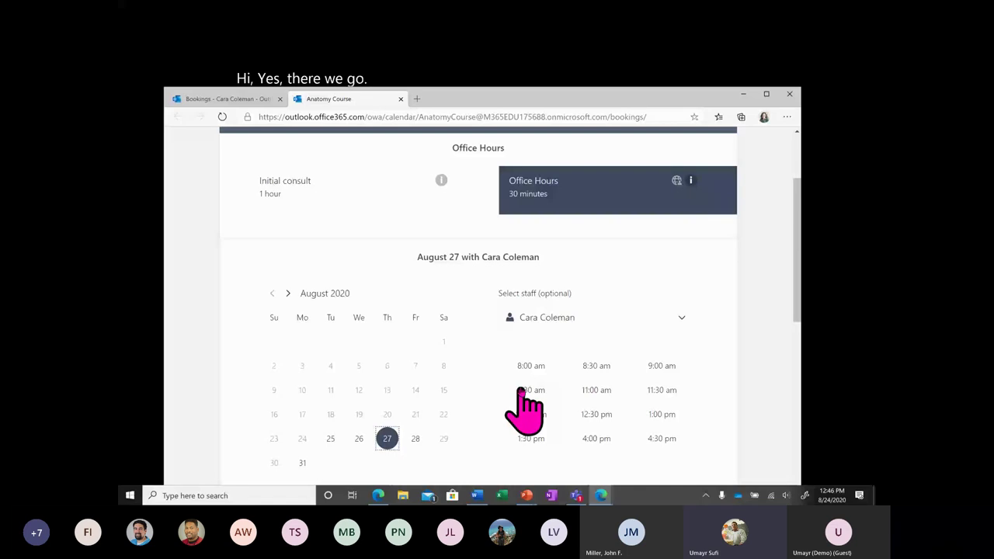
scroll(380, 303, down, 2)
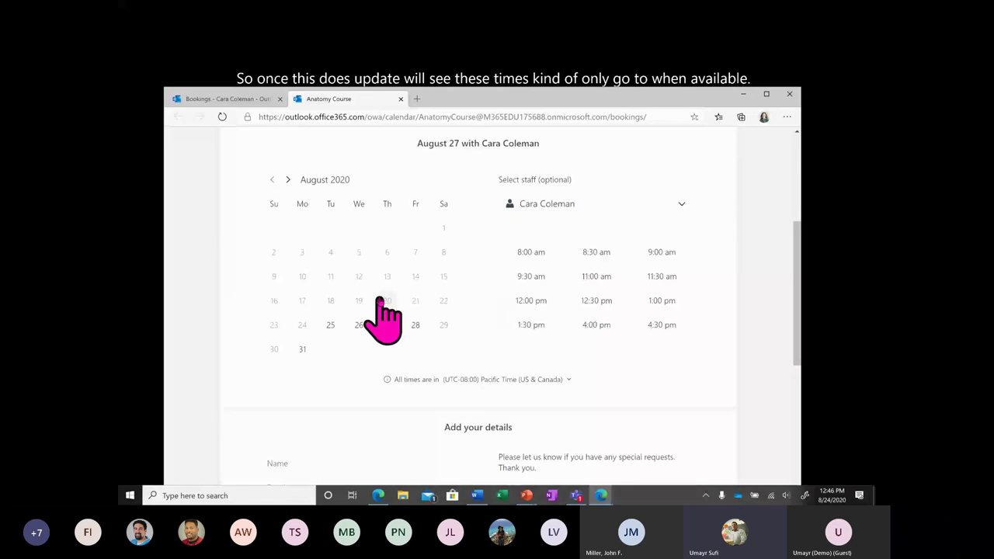
key(ctrl+Tab)
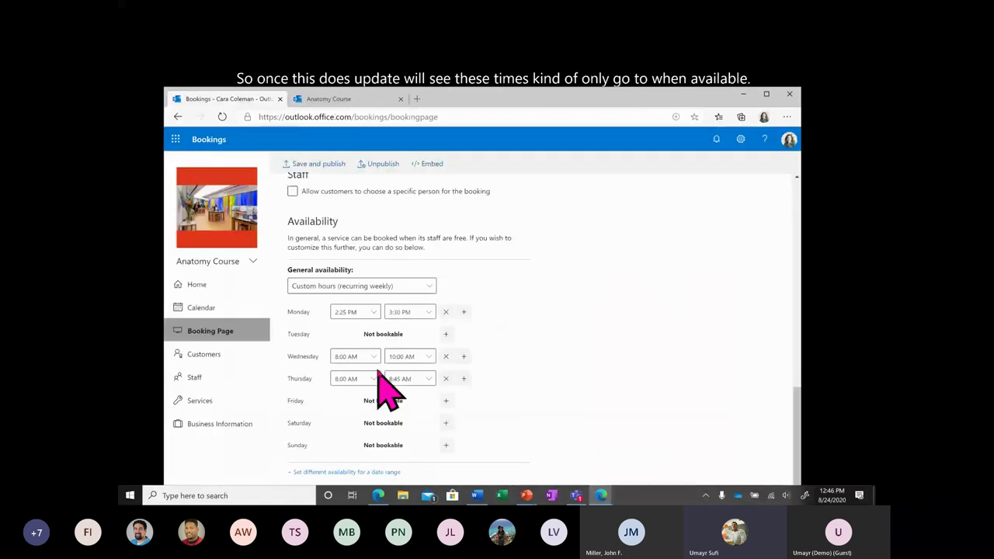
Open the Office Hours service and set its availability to custom weekly hours.
scroll(378, 371, up, 6)
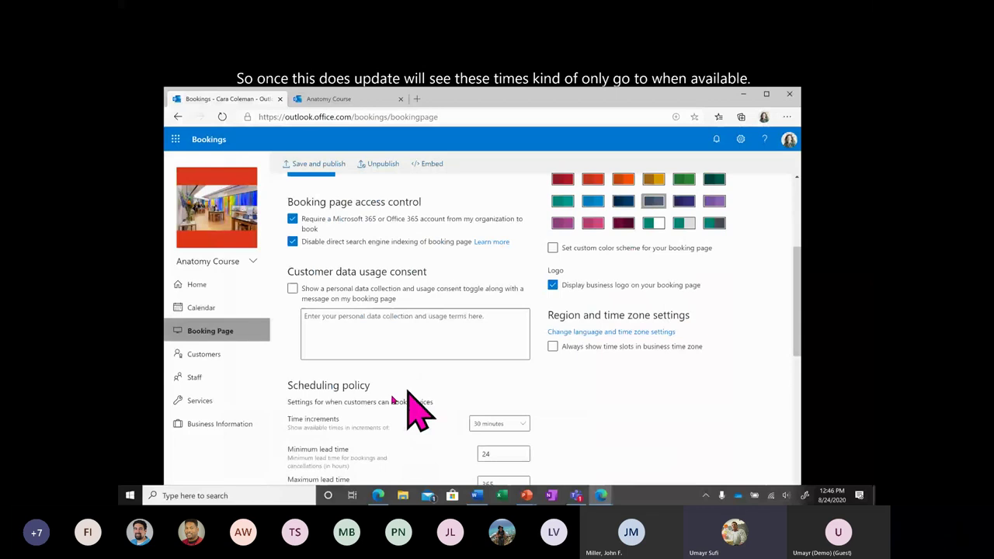
click(200, 401)
click(351, 282)
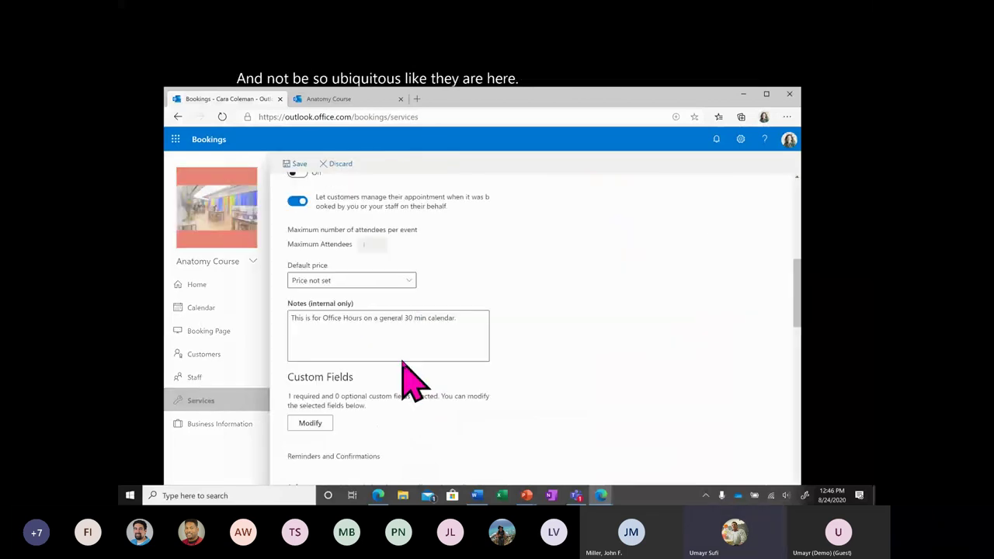
scroll(410, 380, down, 5)
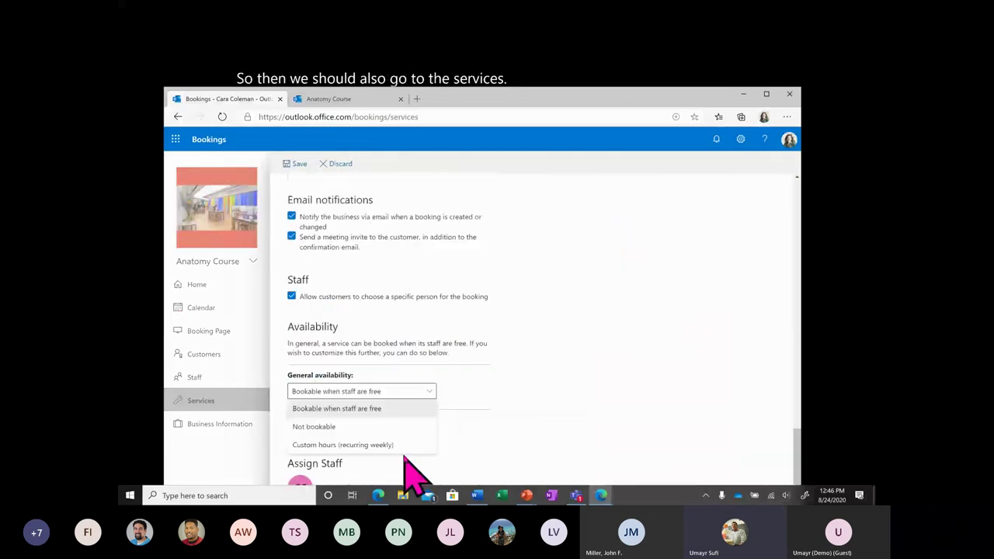
click(406, 459)
click(417, 390)
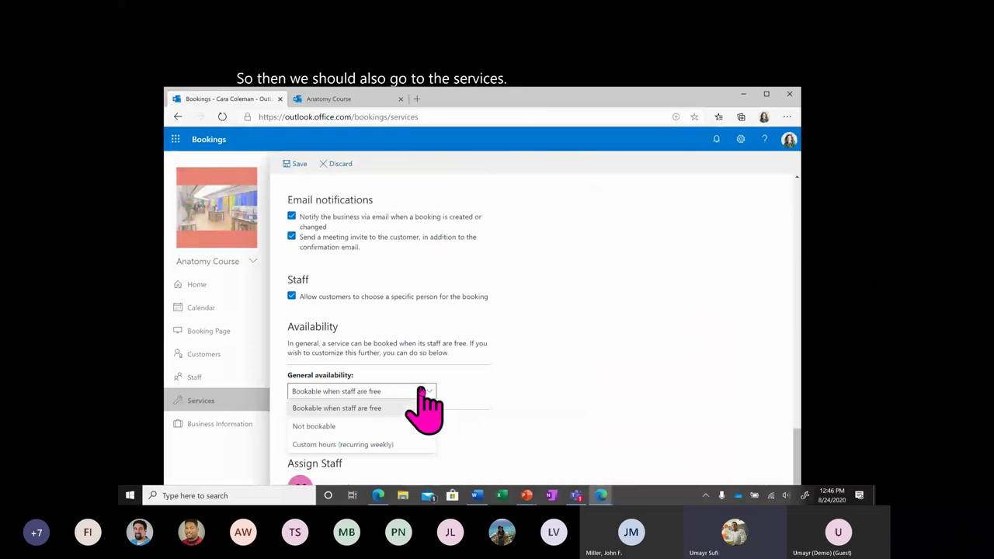
click(382, 444)
Remove the Tuesday, Wednesday and Thursday time slots and save the service.
scroll(448, 344, down, 2)
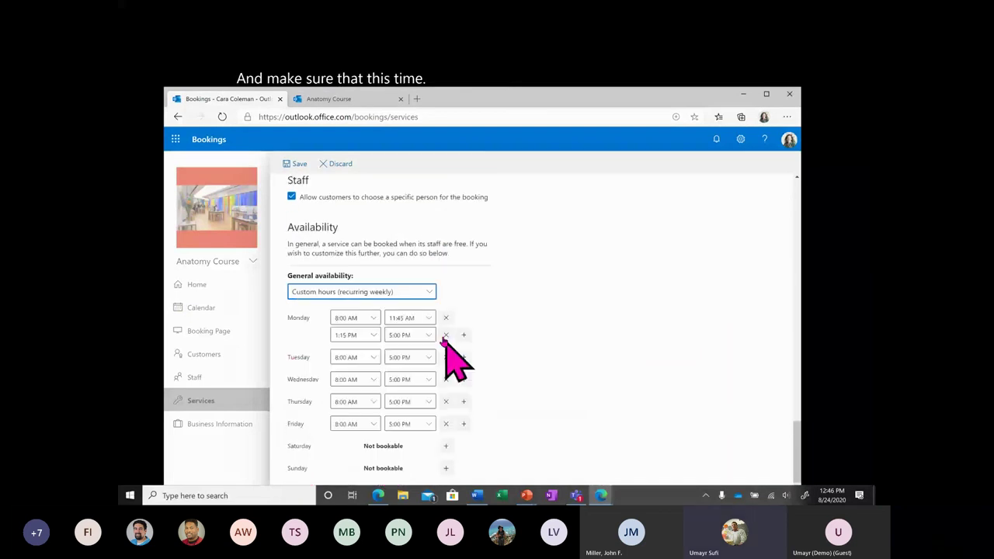
click(464, 379)
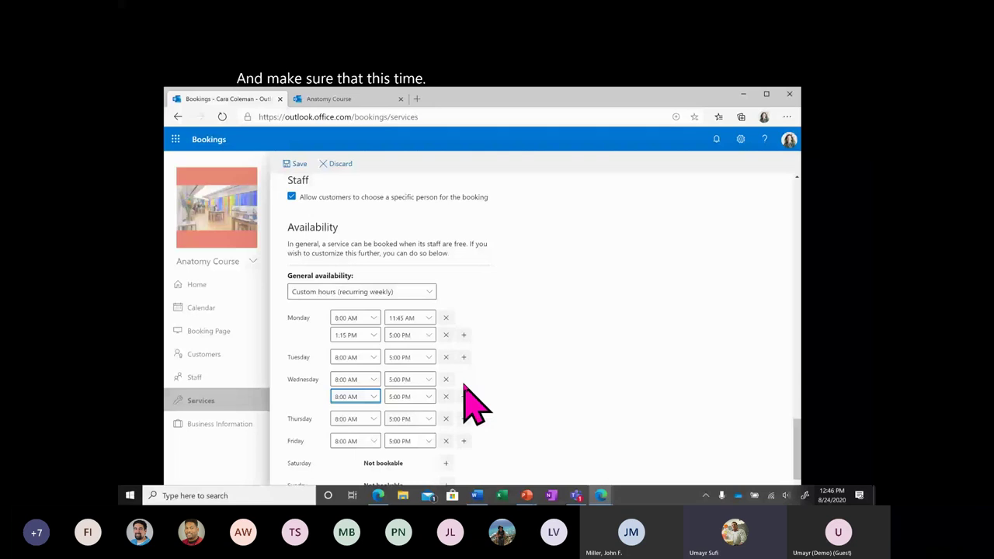
click(446, 357)
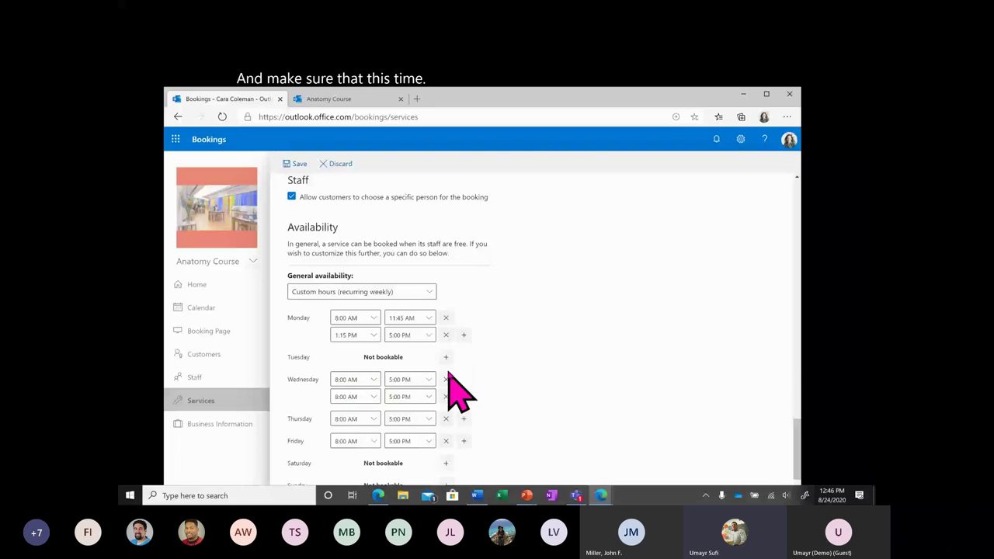
click(445, 380)
click(446, 380)
click(445, 403)
scroll(427, 417, down, 2)
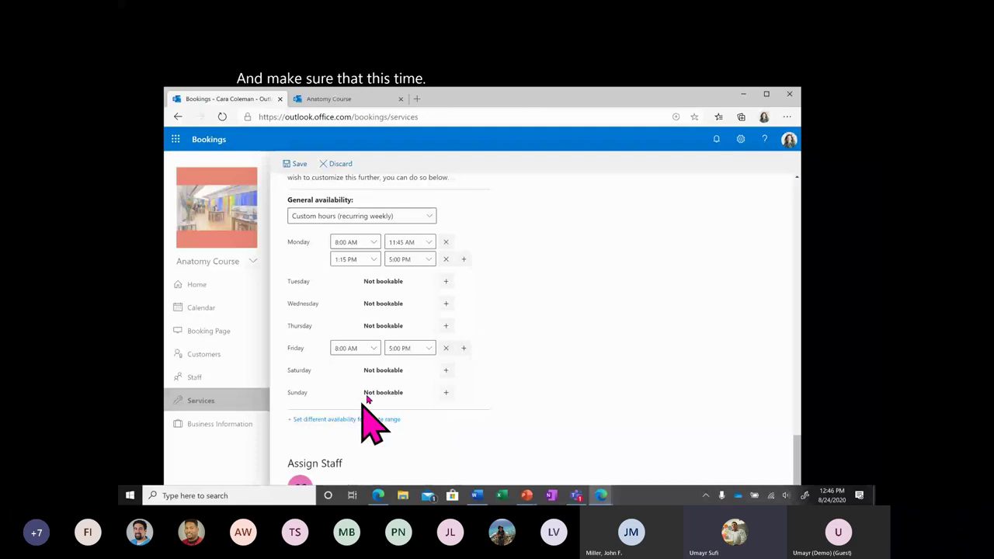
click(296, 164)
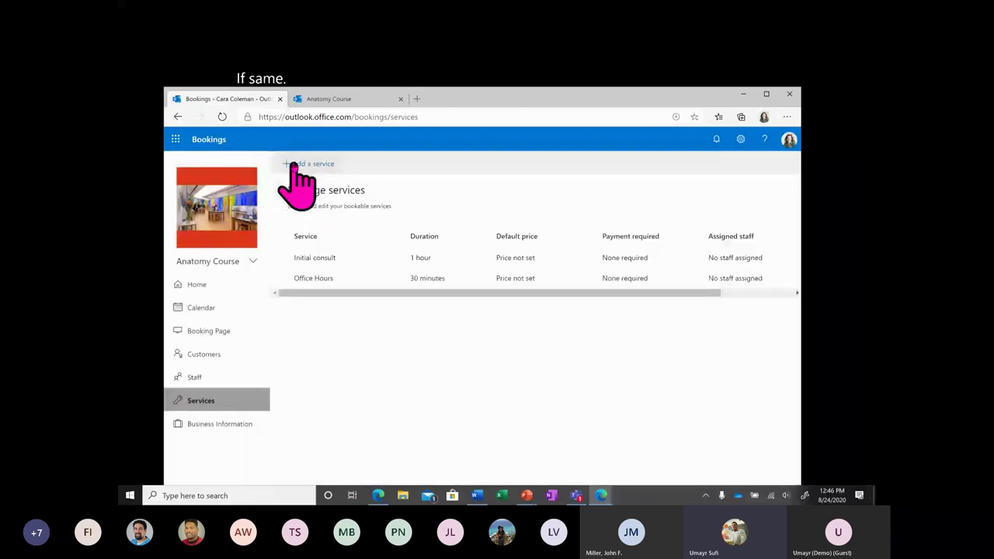
On the public page, choose Office Hours with the staff member and check August 31.
click(328, 98)
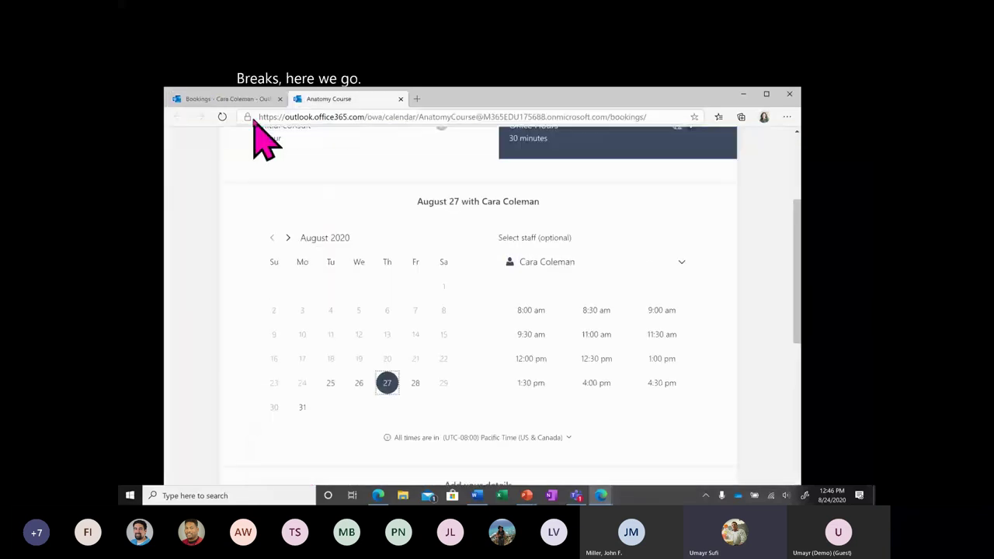
click(222, 116)
click(530, 311)
scroll(533, 322, down, 2)
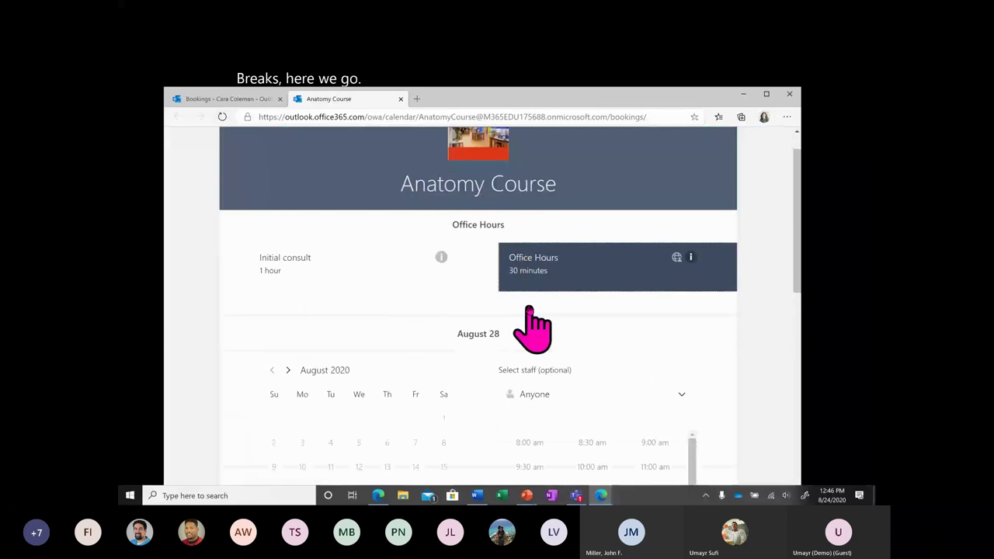
click(578, 268)
click(579, 311)
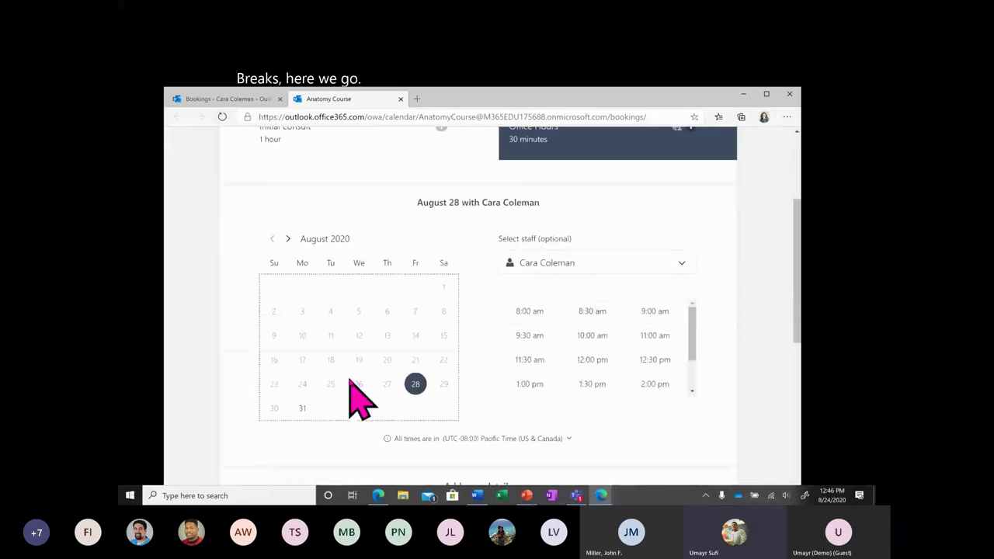
click(302, 407)
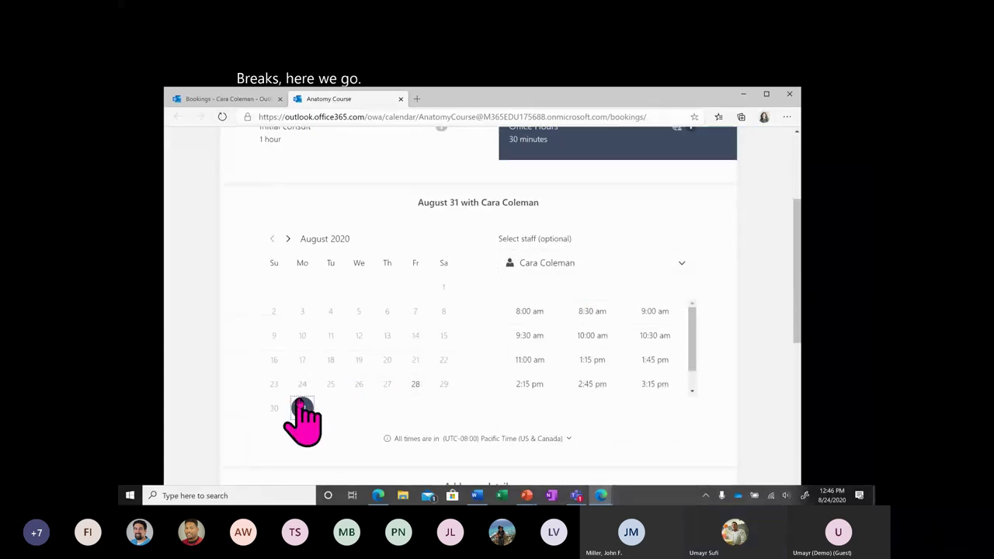
Check September 11, 14 and 18 times, then return to the Bookings services page.
scroll(575, 326, down, 1)
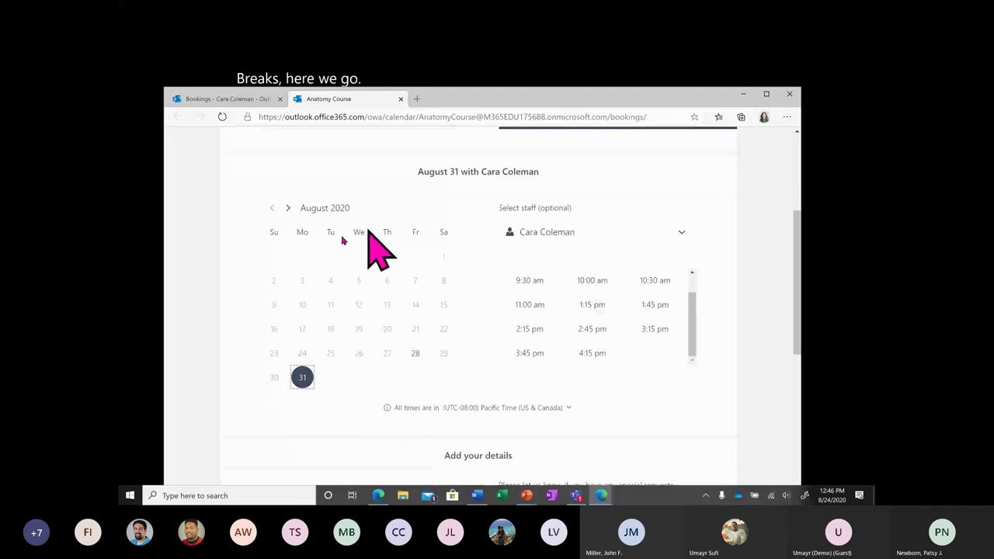
click(288, 208)
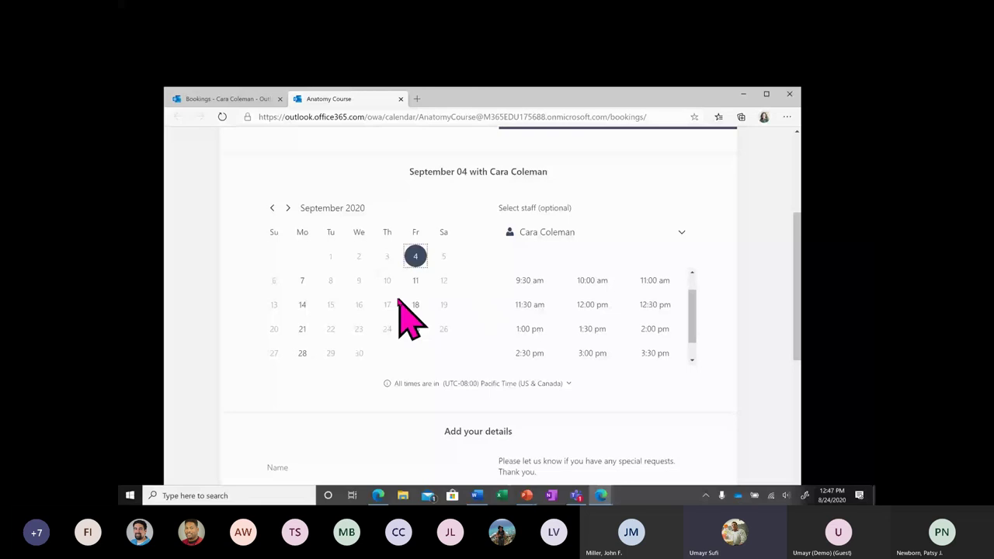
click(415, 280)
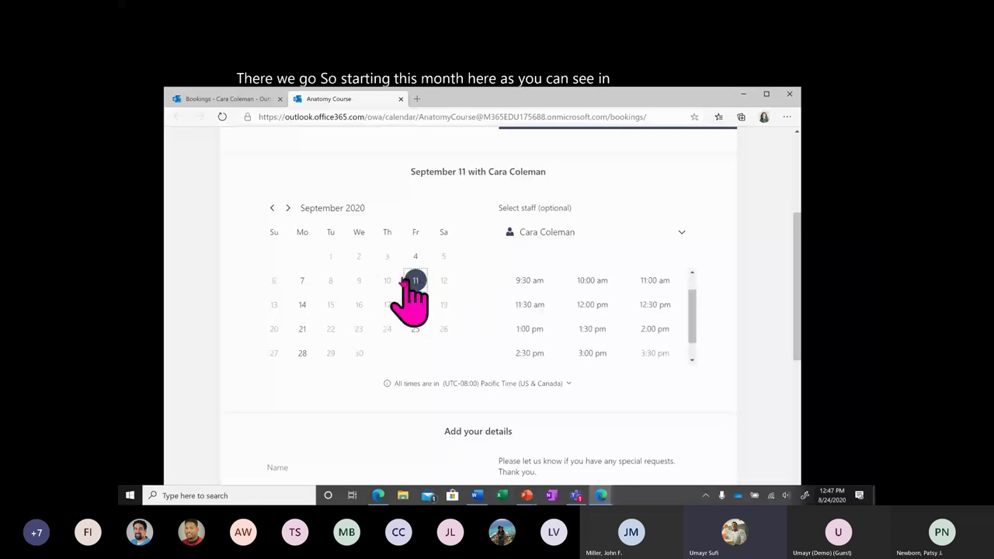
click(302, 304)
scroll(544, 355, down, 3)
click(554, 418)
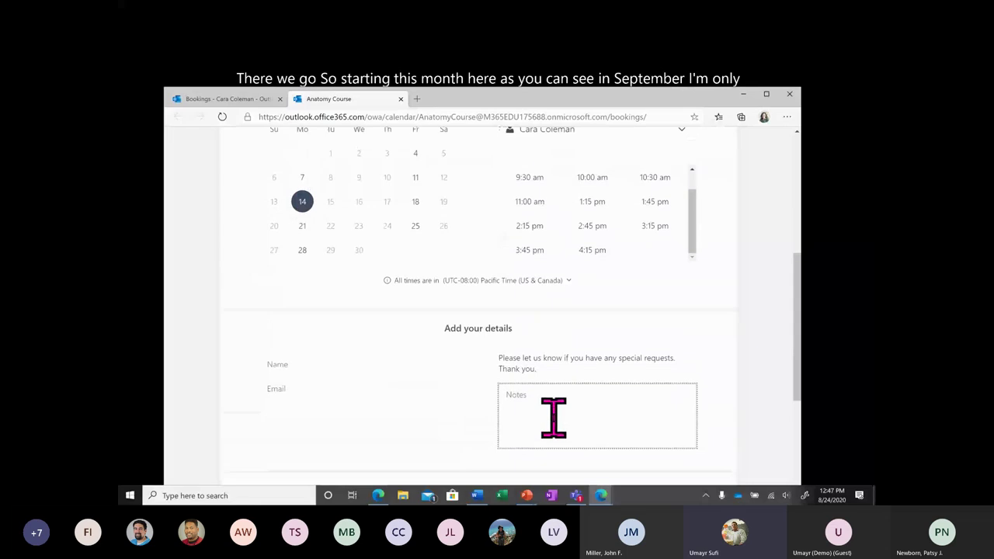
scroll(553, 416, up, 1)
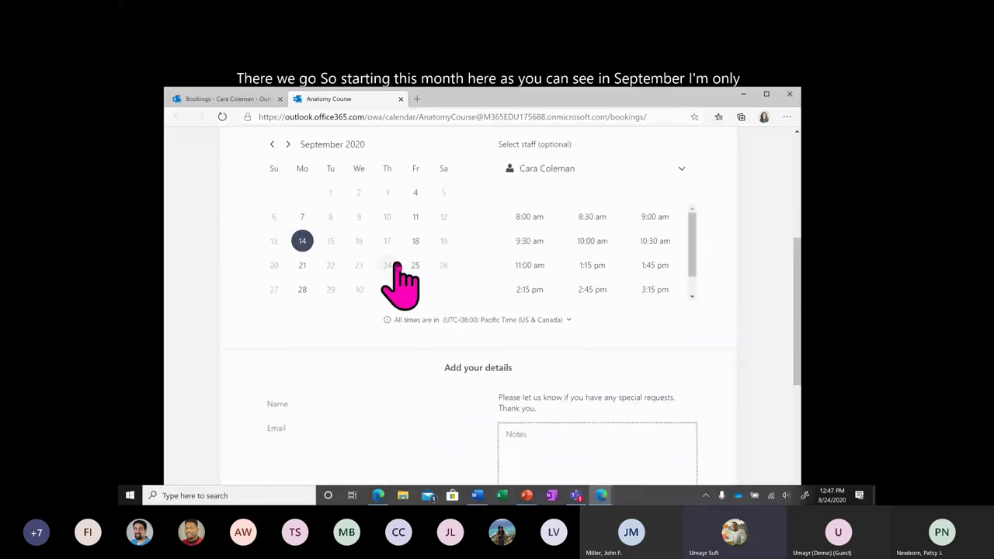
click(416, 241)
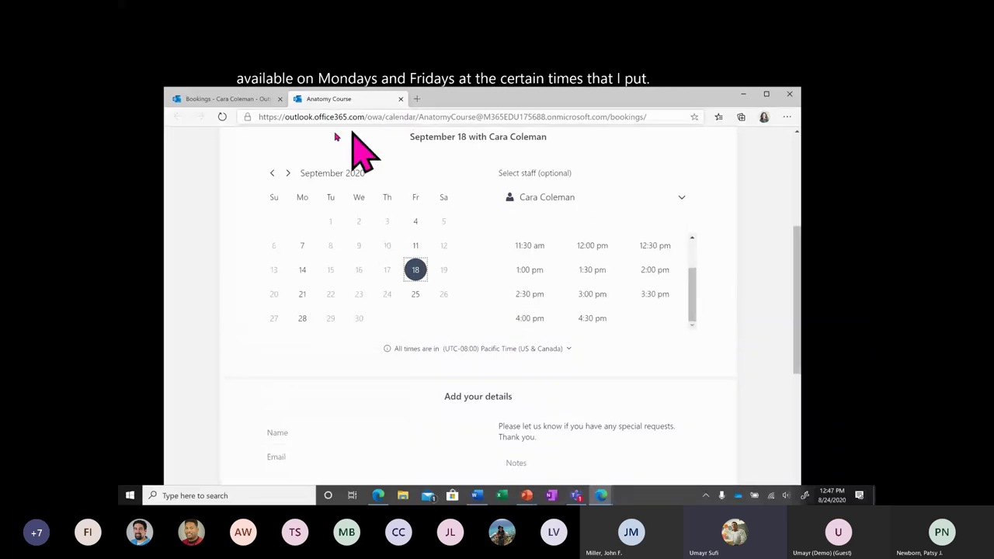
key(ctrl+Tab)
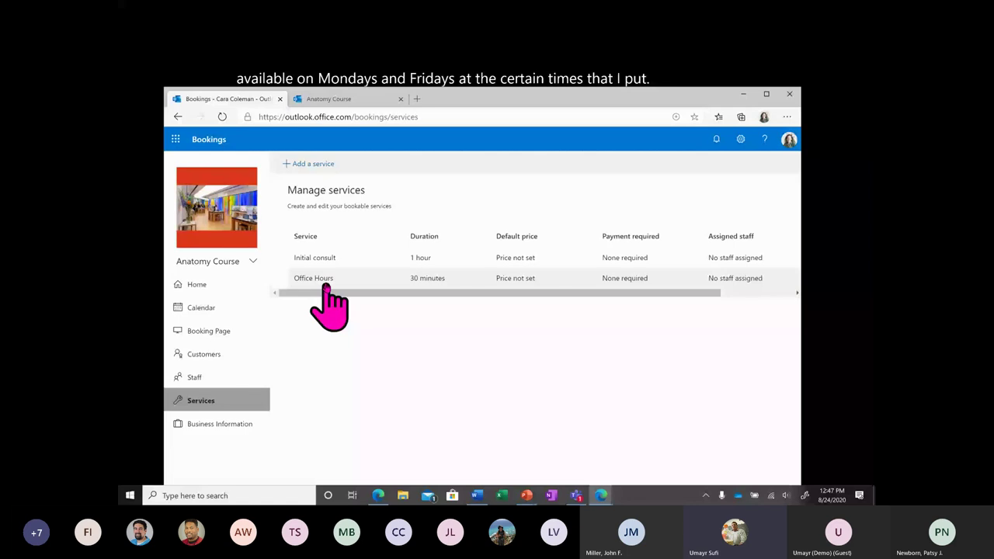
Set Office Hours general availability to 'Bookable when staff are free'.
click(325, 284)
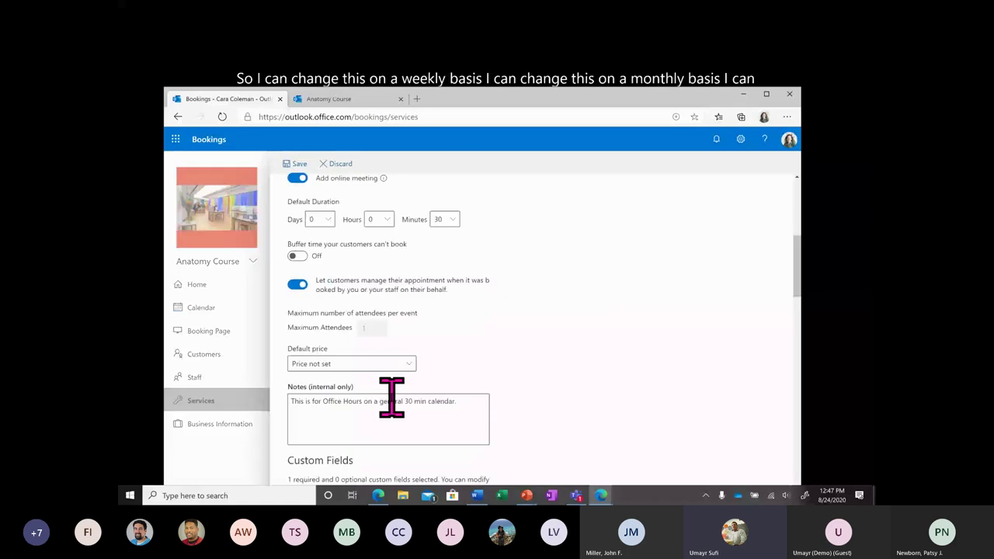
scroll(391, 398, down, 15)
click(377, 216)
click(349, 268)
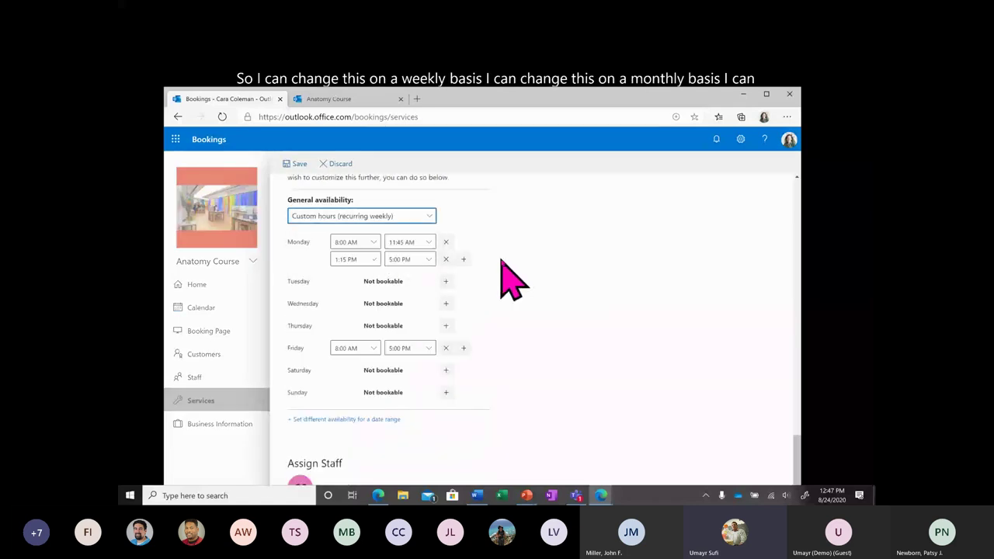
click(419, 221)
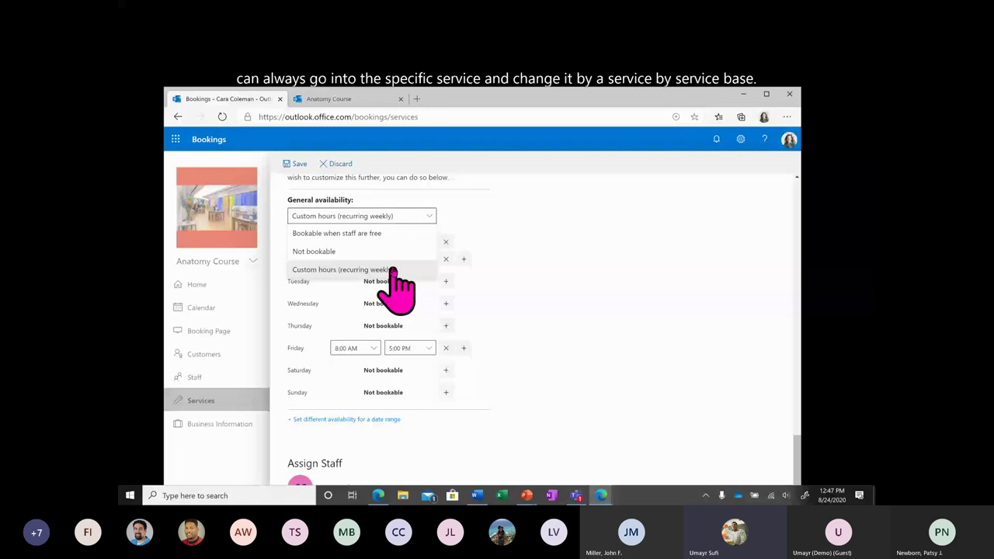
click(365, 251)
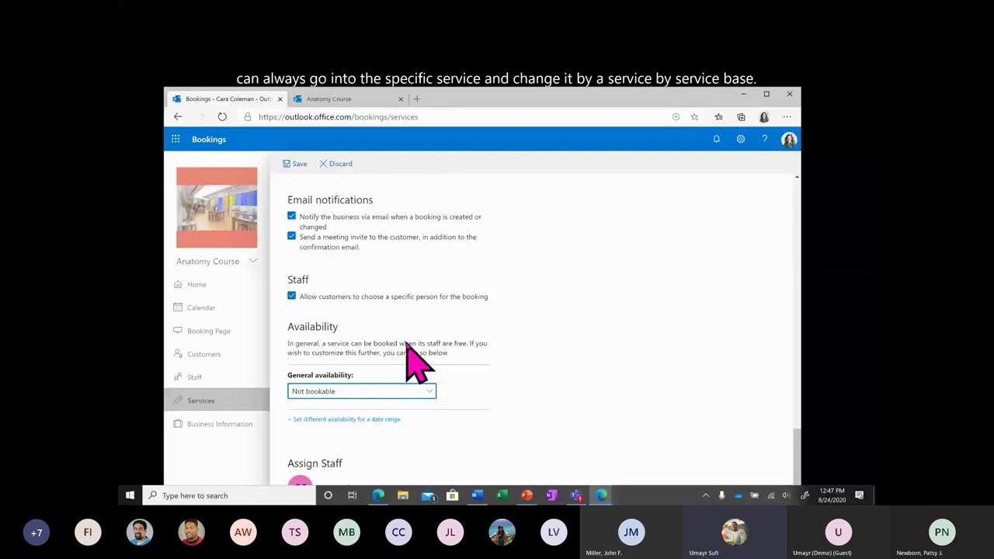
key(Up)
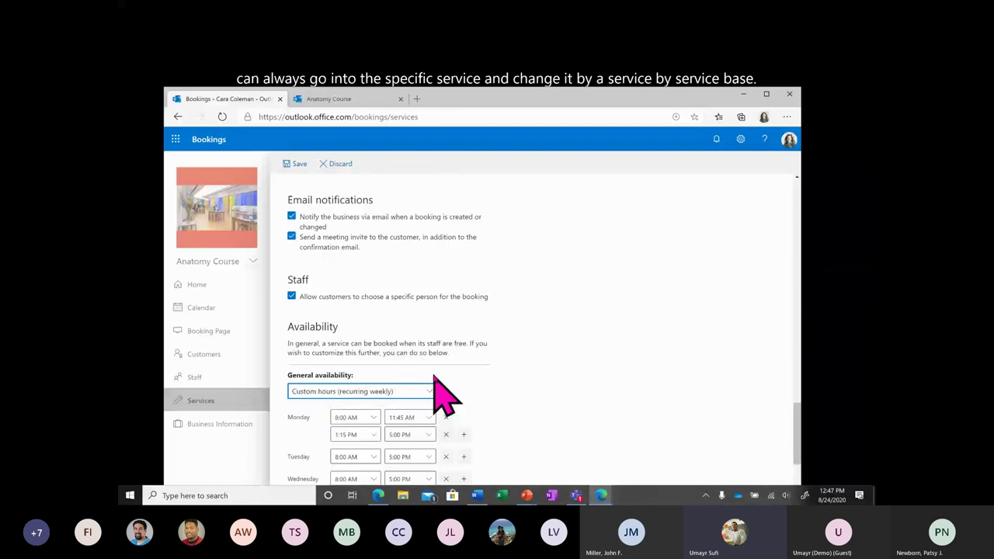
scroll(482, 350, down, 2)
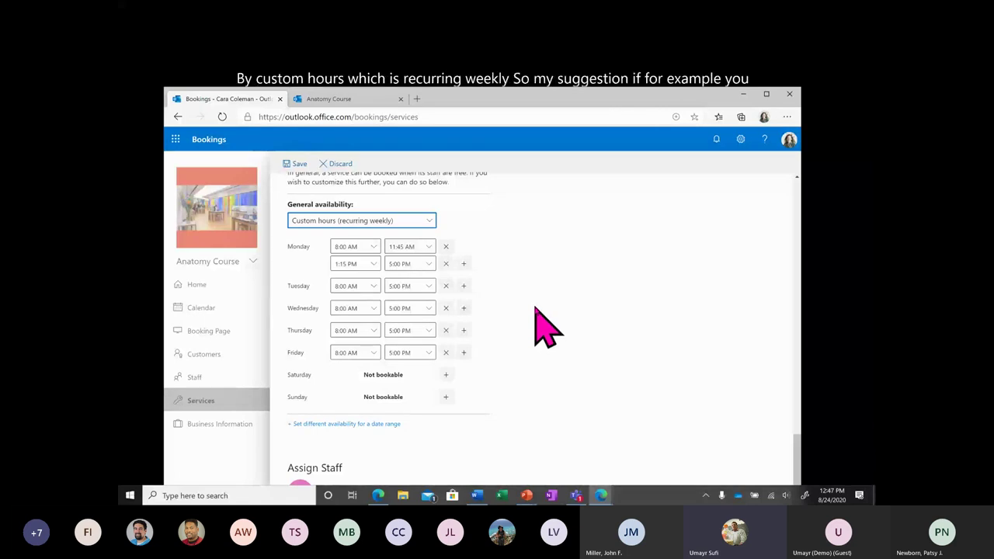
click(404, 221)
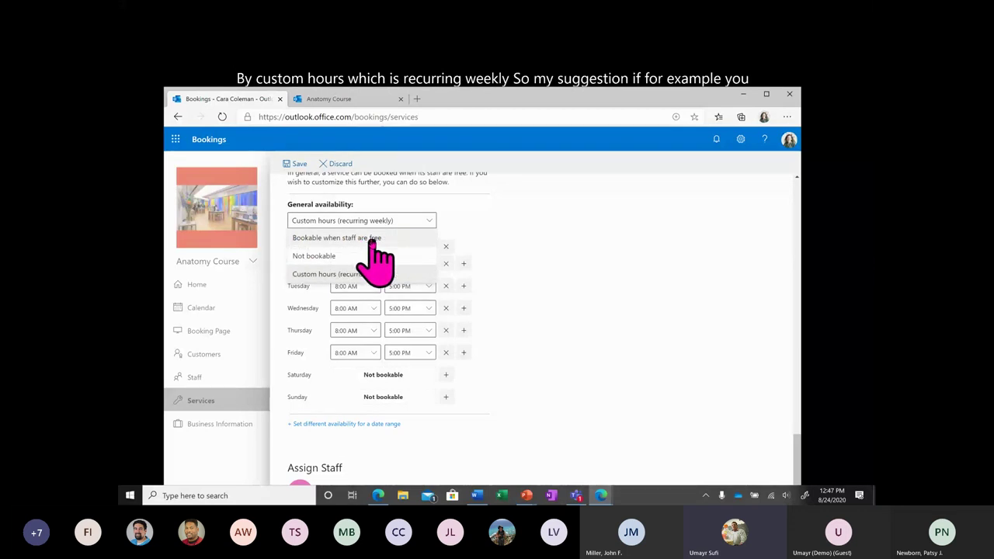
click(377, 239)
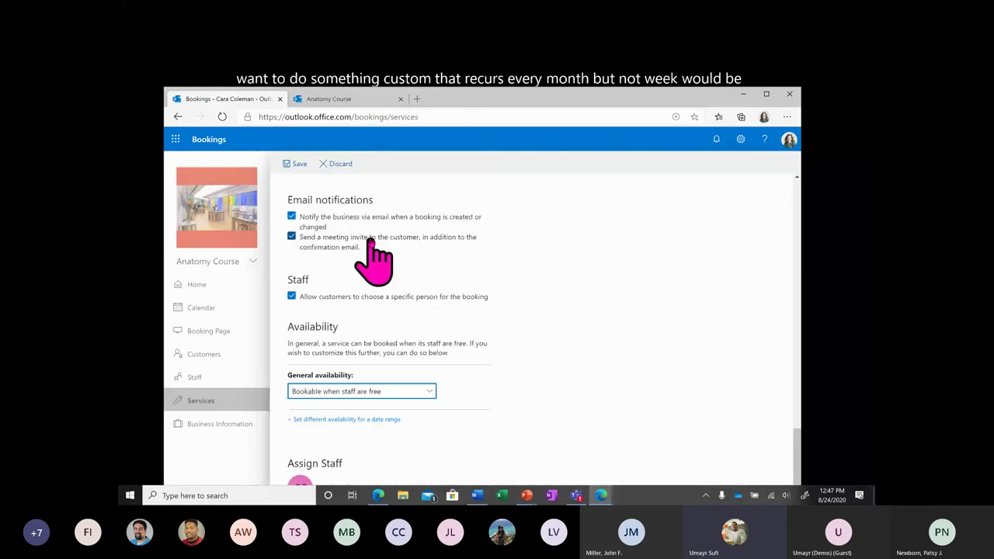
Leave the service settings, save the availability change, and open the Office app launcher.
click(329, 99)
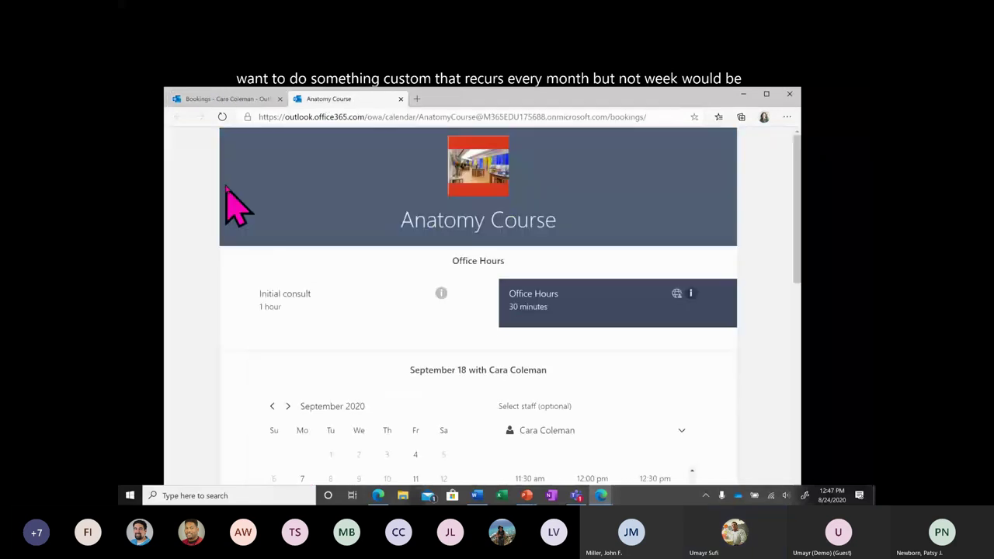
click(195, 98)
click(180, 117)
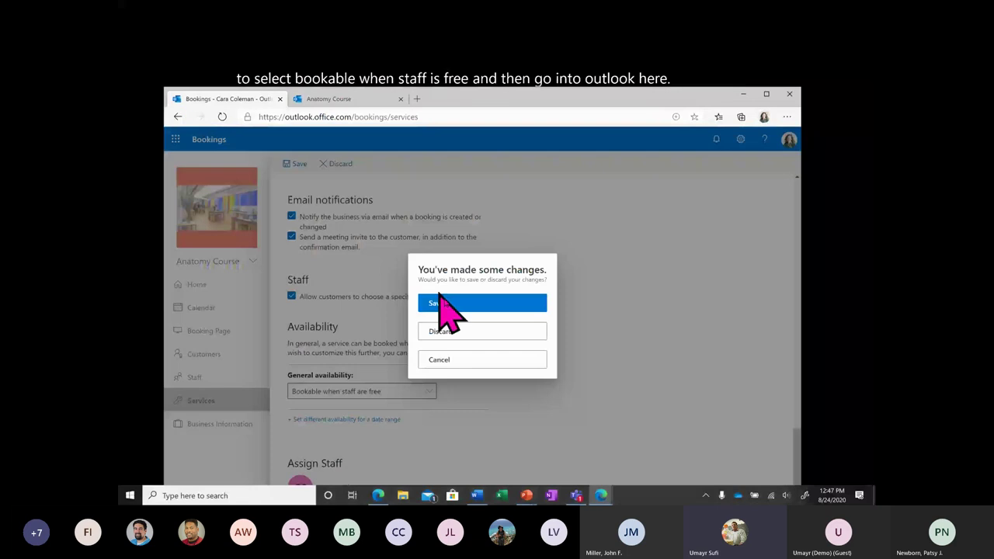
click(440, 303)
click(175, 139)
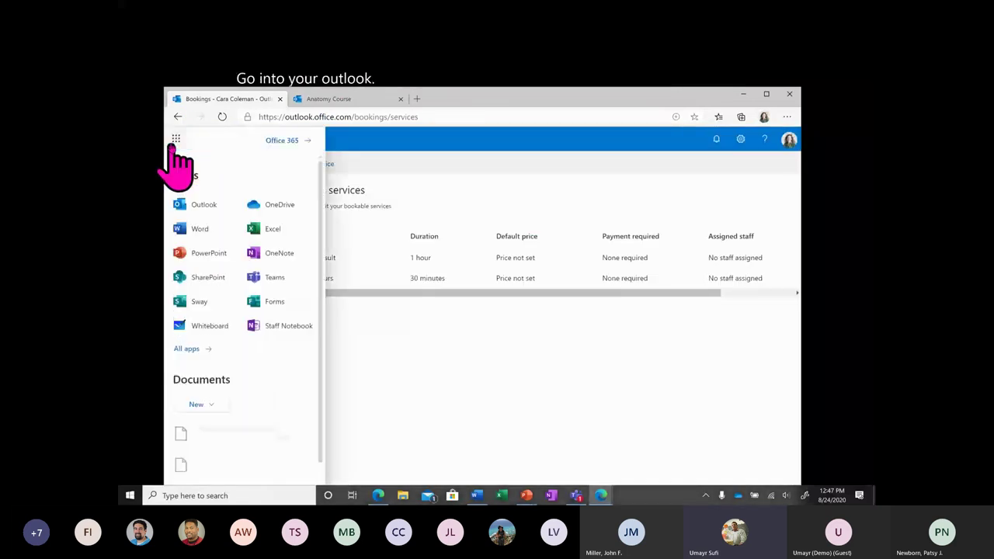
Open Outlook mail and scroll through the inbox.
click(203, 204)
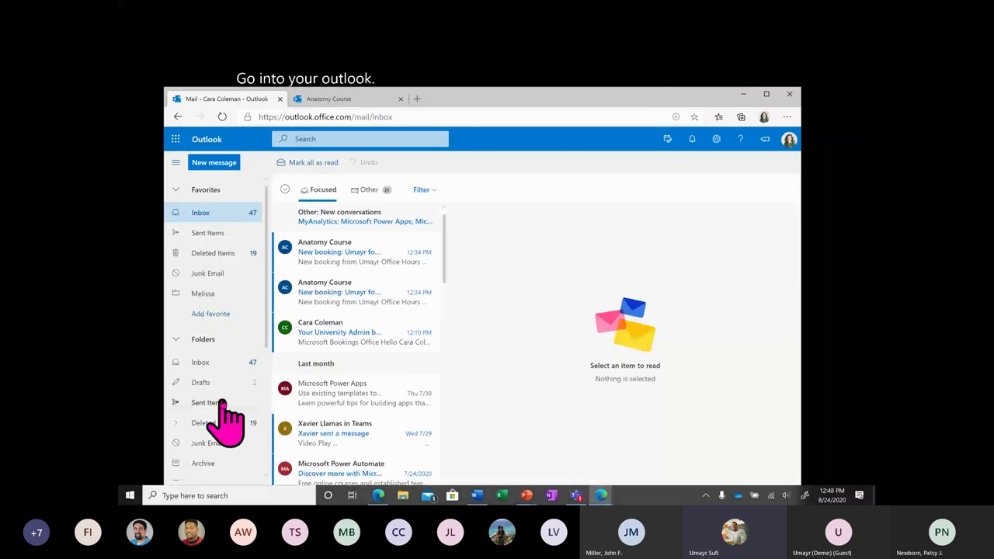
scroll(225, 419, down, 3)
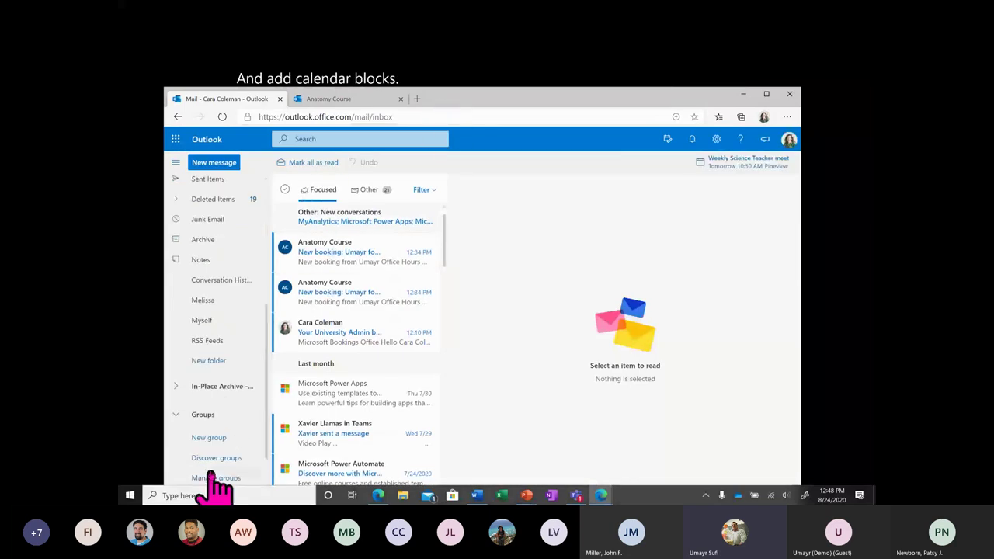
scroll(213, 470, down, 1)
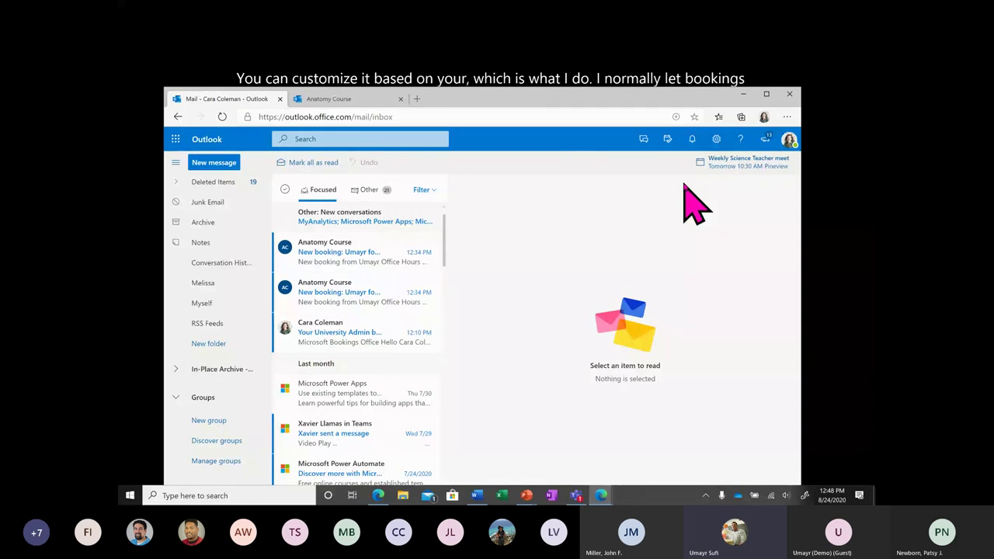
Read the two Anatomy Course new-booking emails for Office Hours.
click(385, 252)
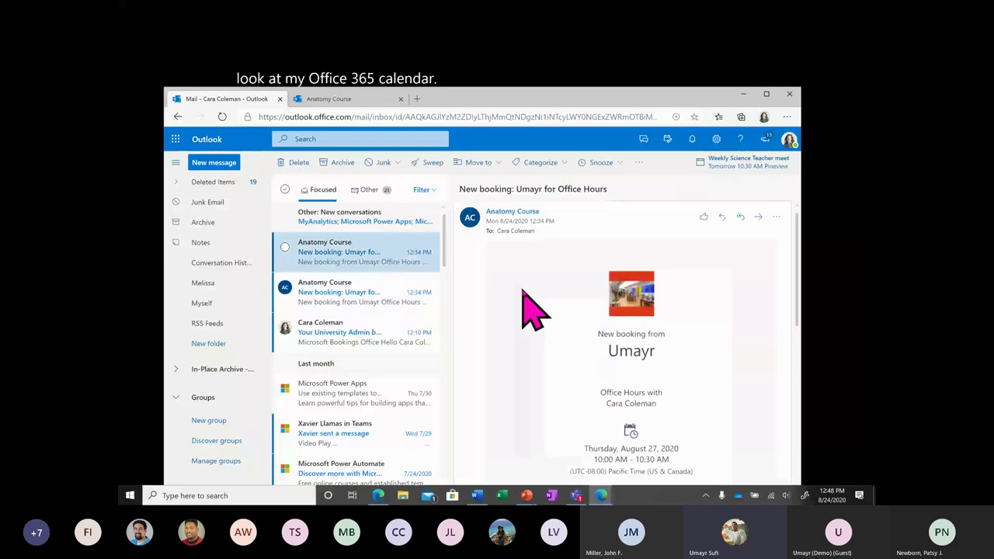
scroll(522, 293, down, 5)
scroll(533, 310, down, 5)
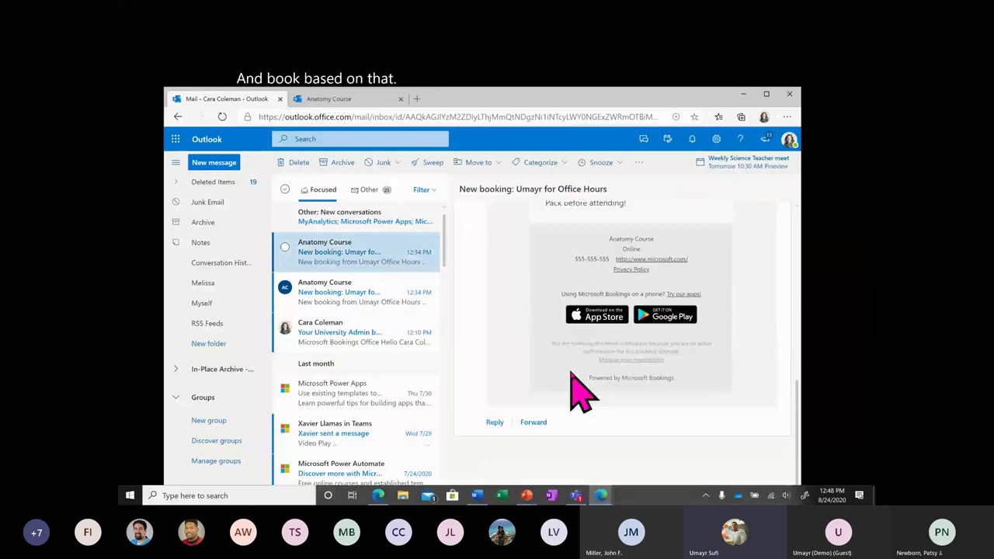
scroll(582, 393, up, 3)
scroll(581, 393, up, 5)
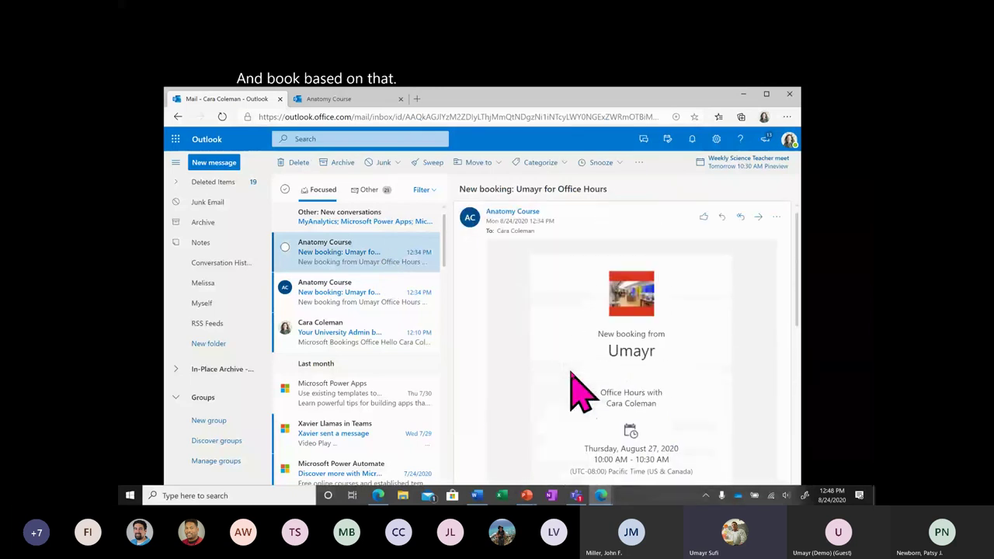
click(399, 307)
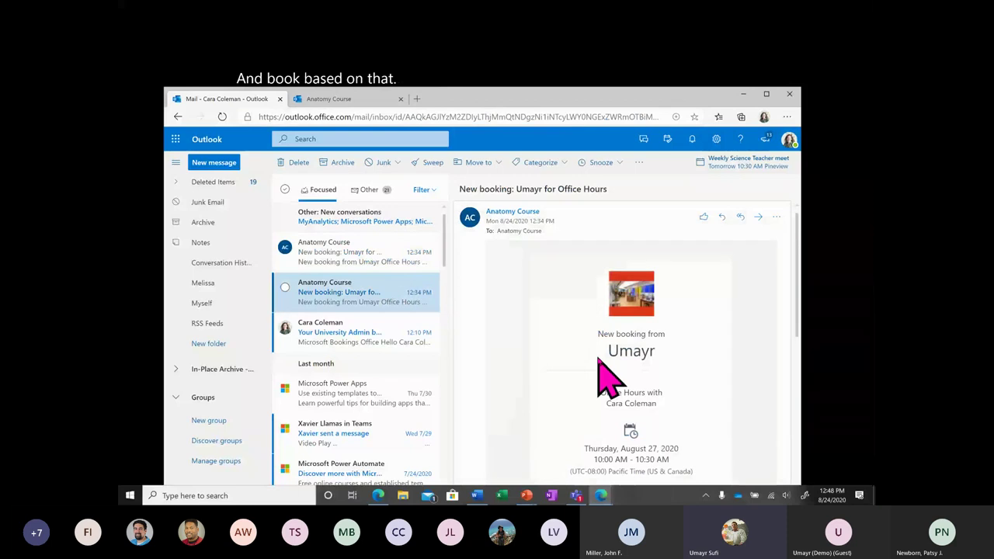
scroll(602, 376, down, 5)
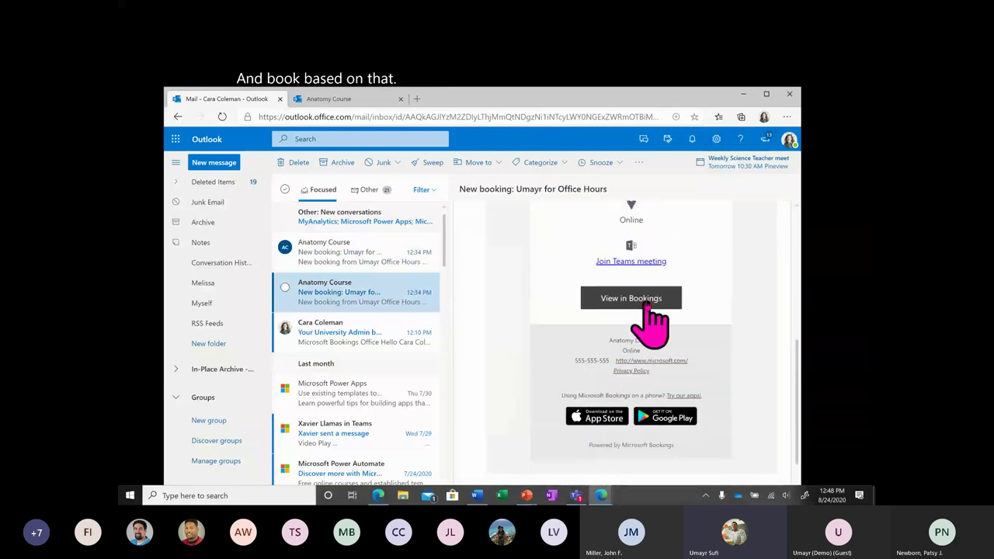
Open the Aug 27 Office Hours booking in Bookings and back out of cancelling it.
click(647, 307)
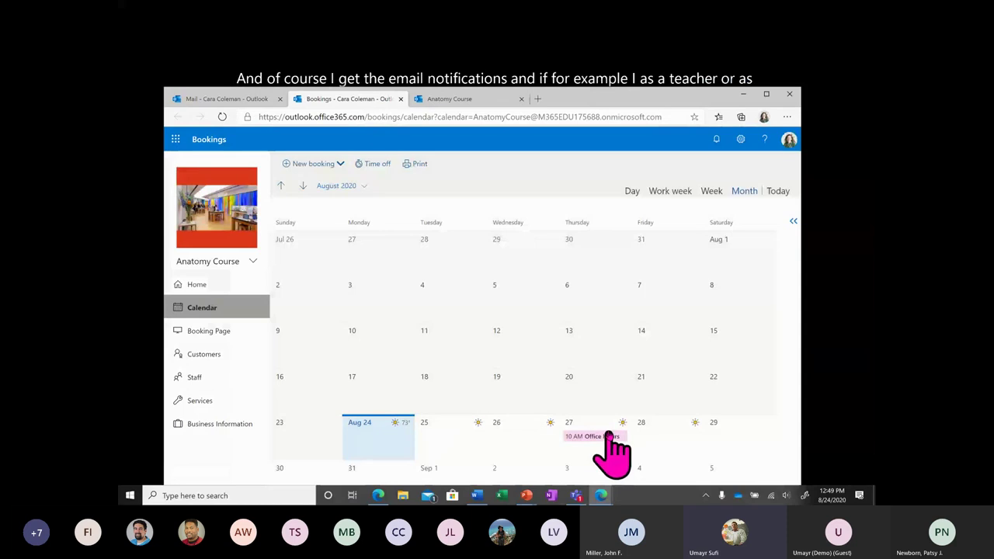
click(609, 436)
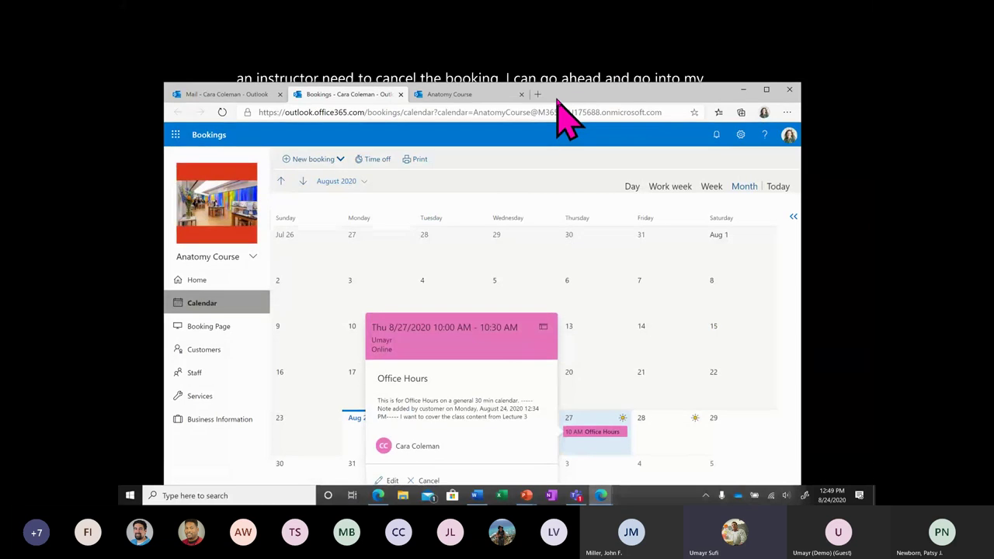
click(429, 469)
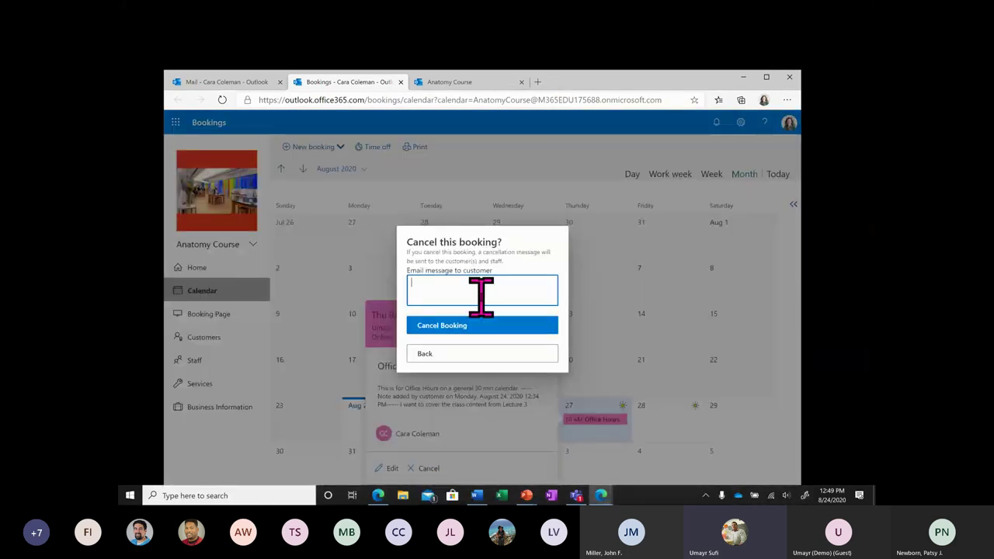
click(503, 359)
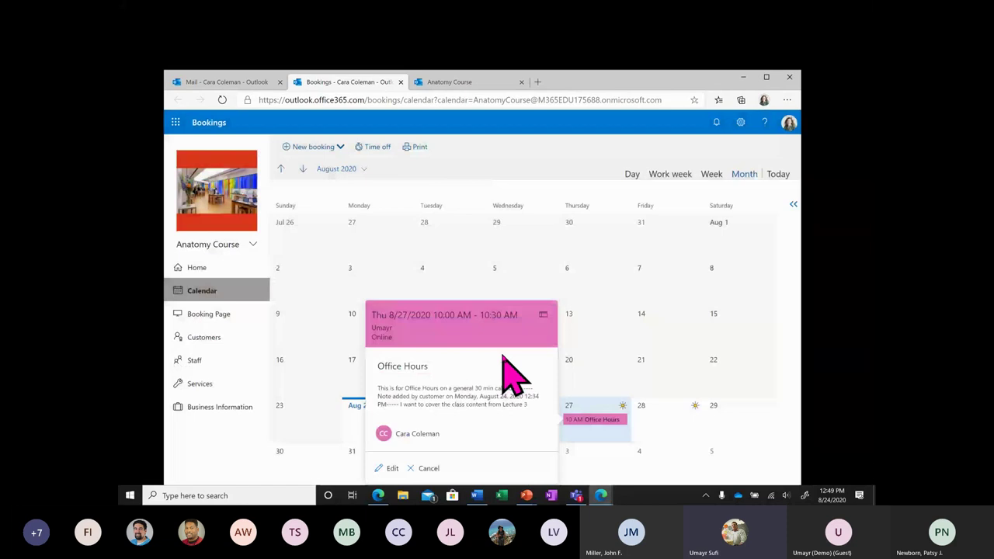
click(221, 269)
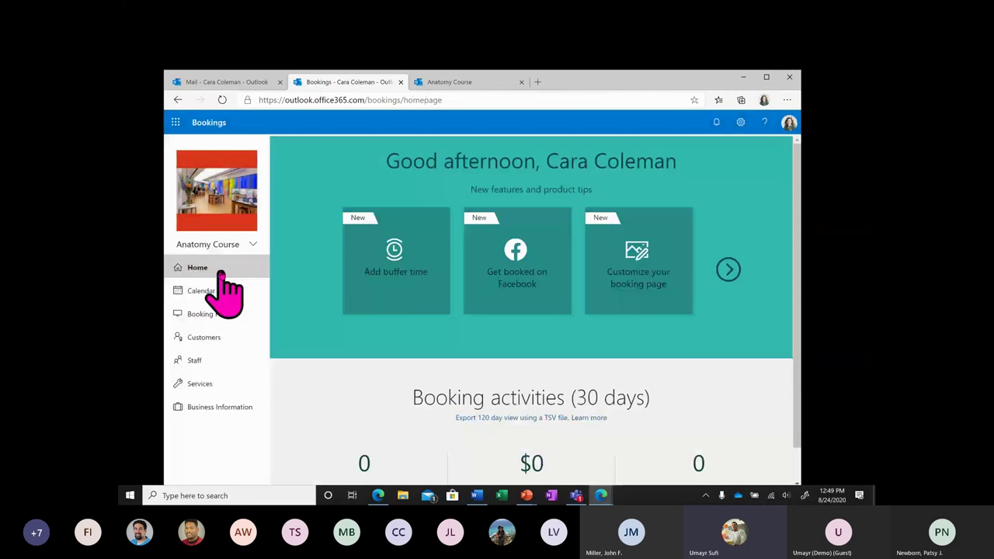
drag(553, 82, 548, 156)
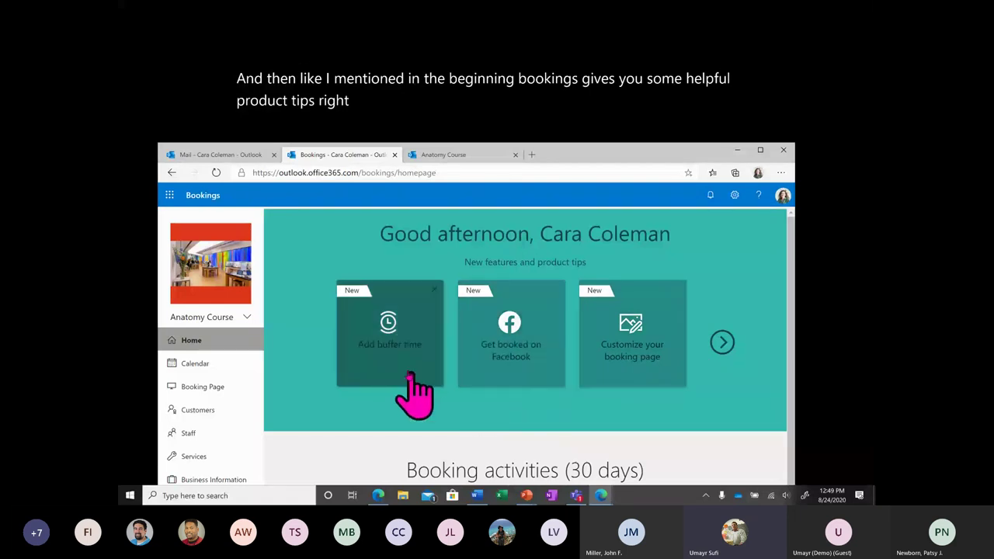
click(391, 338)
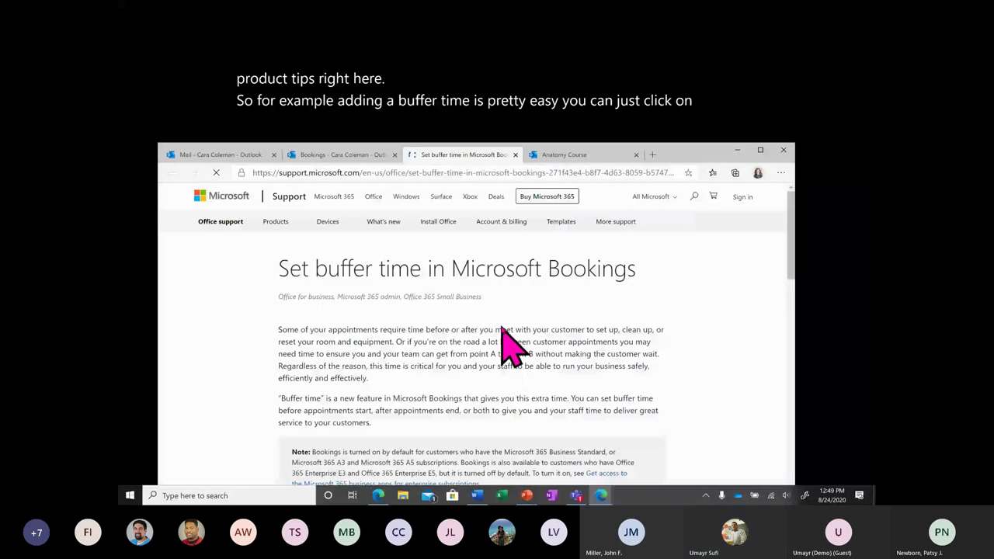
scroll(503, 342, down, 3)
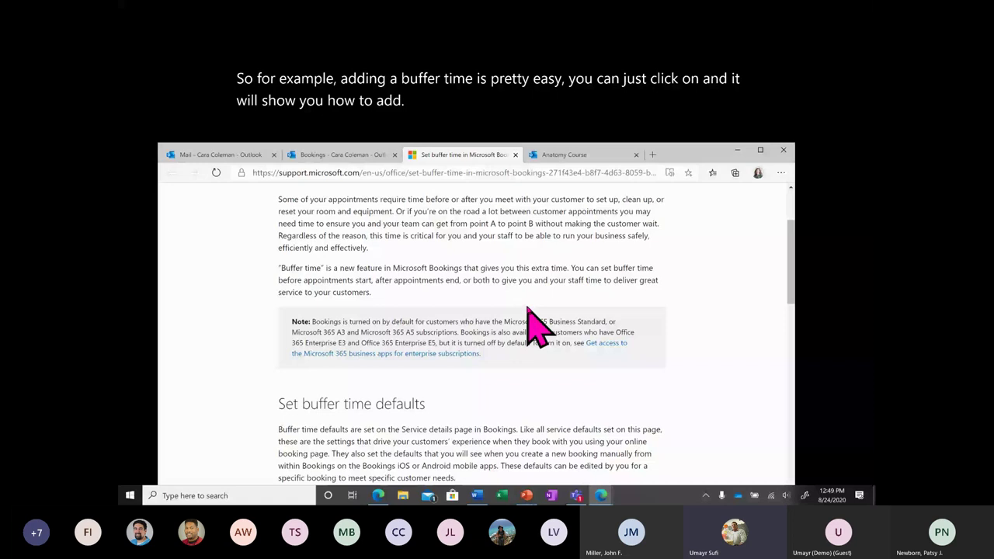
scroll(528, 308, down, 3)
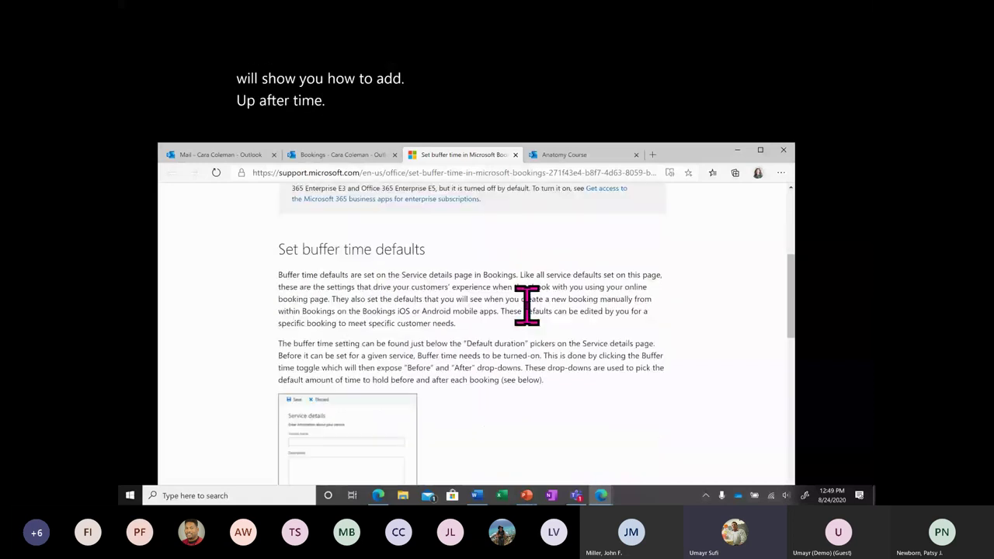
scroll(526, 308, down, 10)
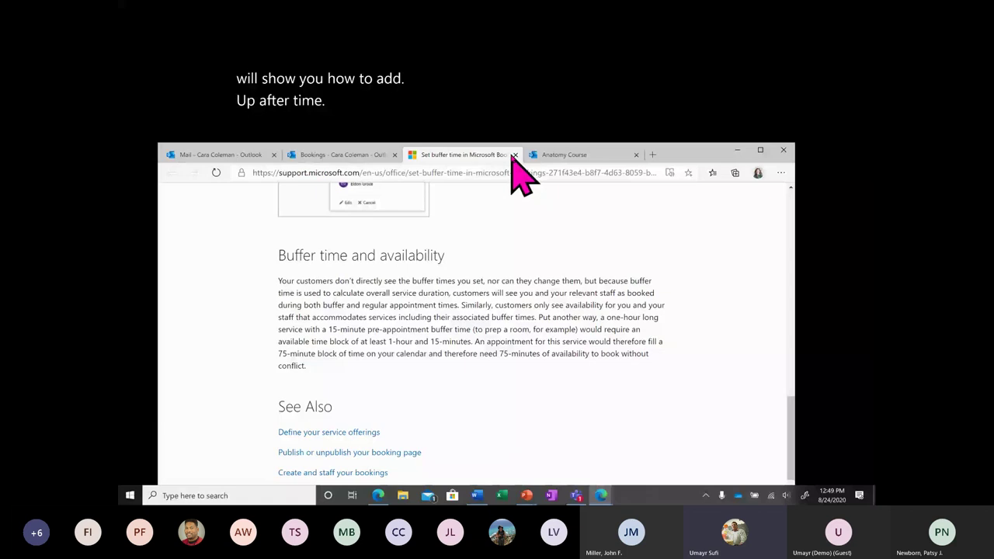
click(514, 155)
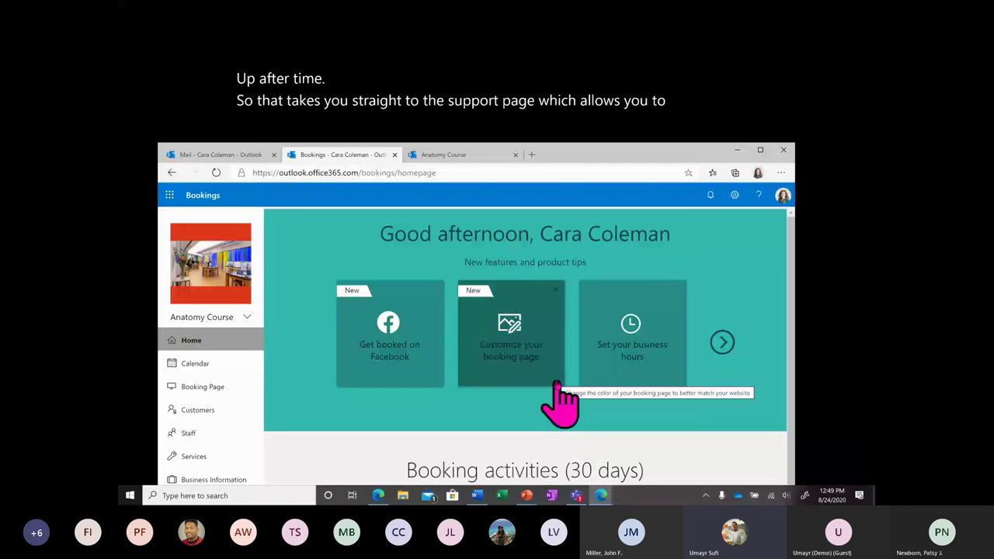
click(527, 344)
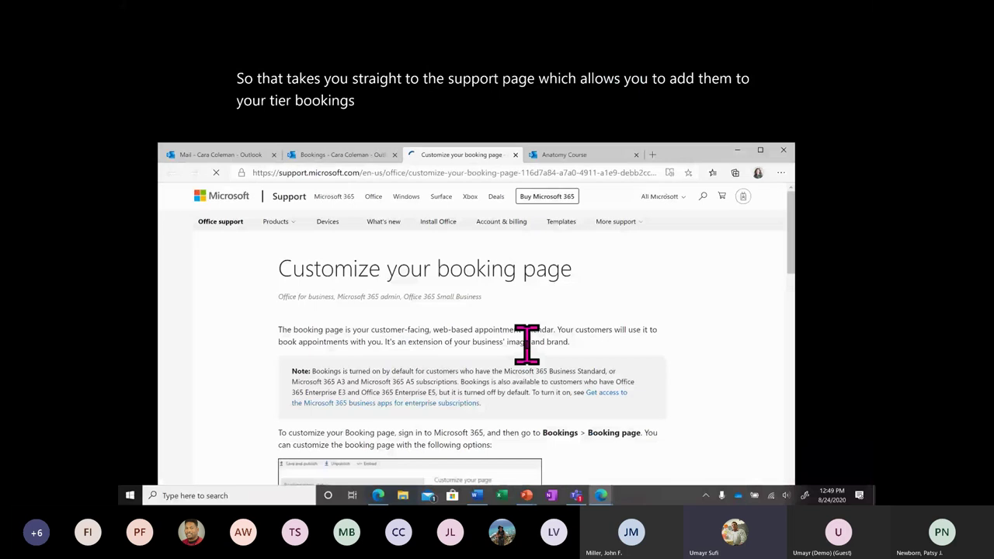
scroll(526, 344, down, 10)
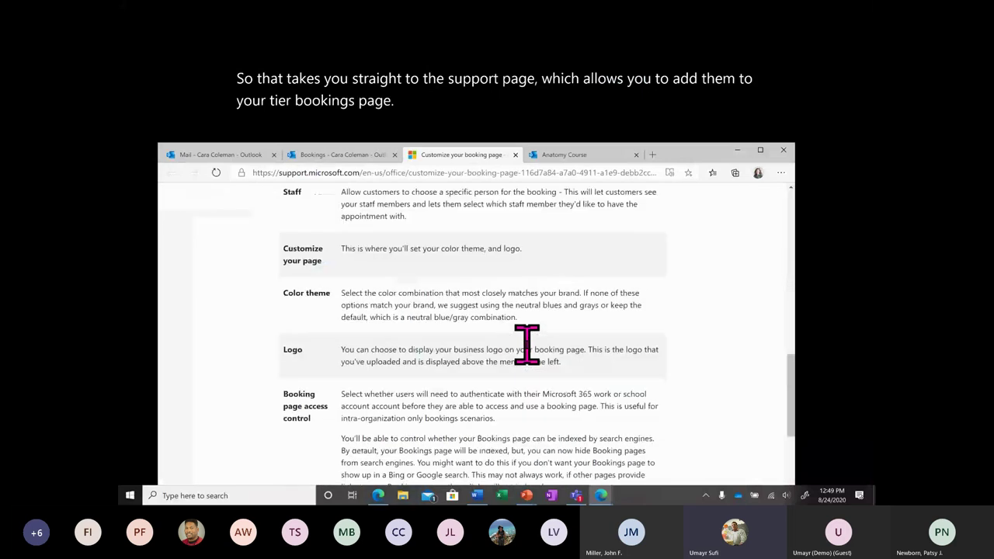
scroll(534, 291, up, 1)
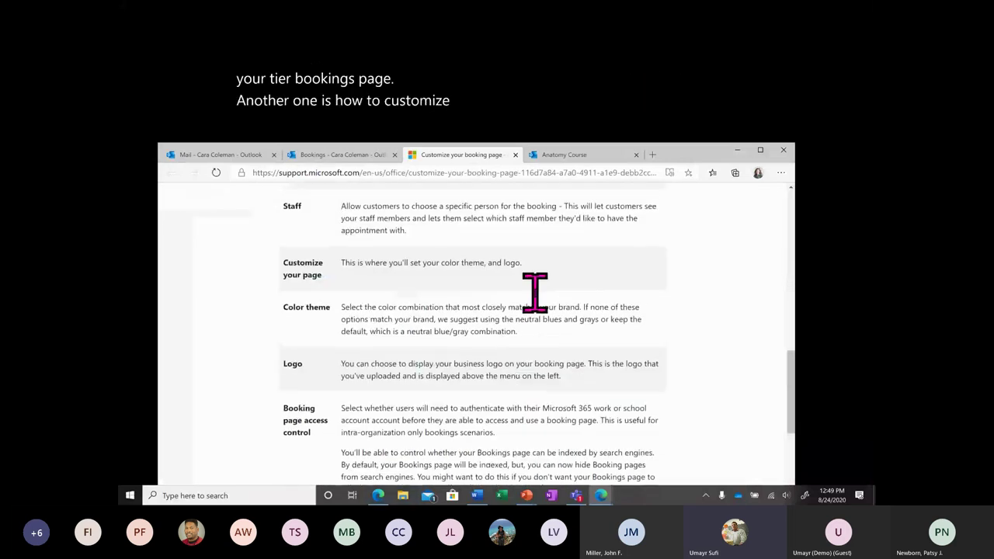
scroll(353, 295, up, 3)
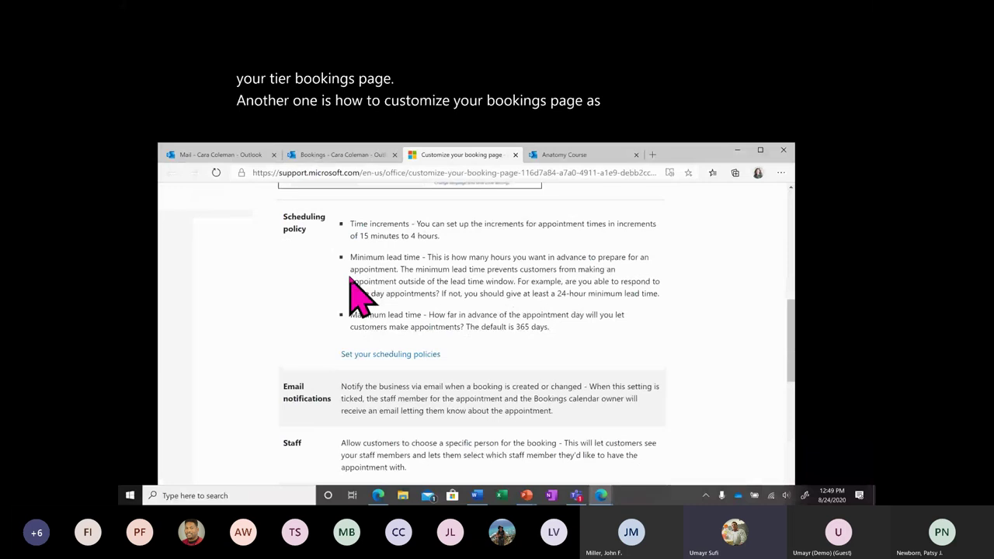
scroll(353, 295, up, 5)
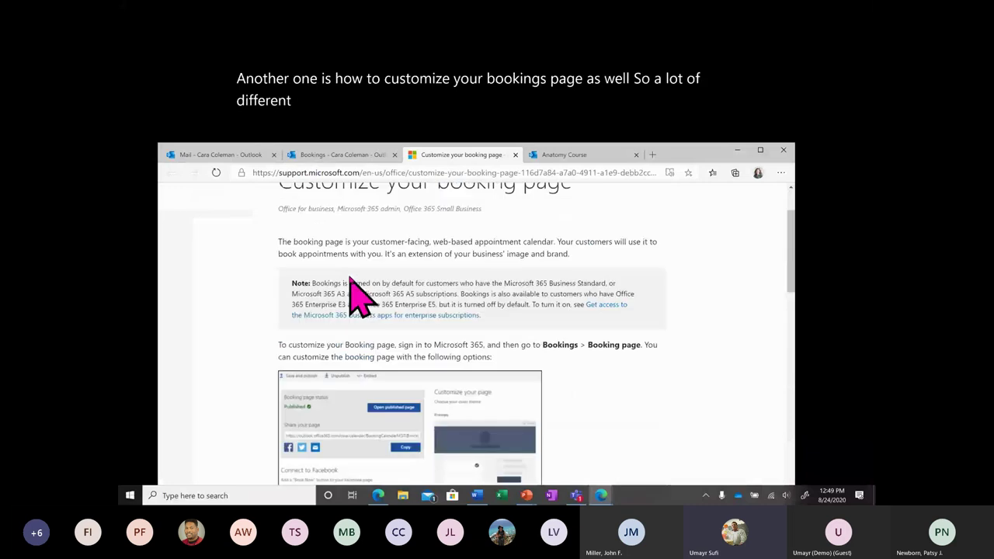
scroll(353, 295, up, 1)
Close the booking page help article and advance the product tips carousel.
click(515, 155)
right_click(723, 359)
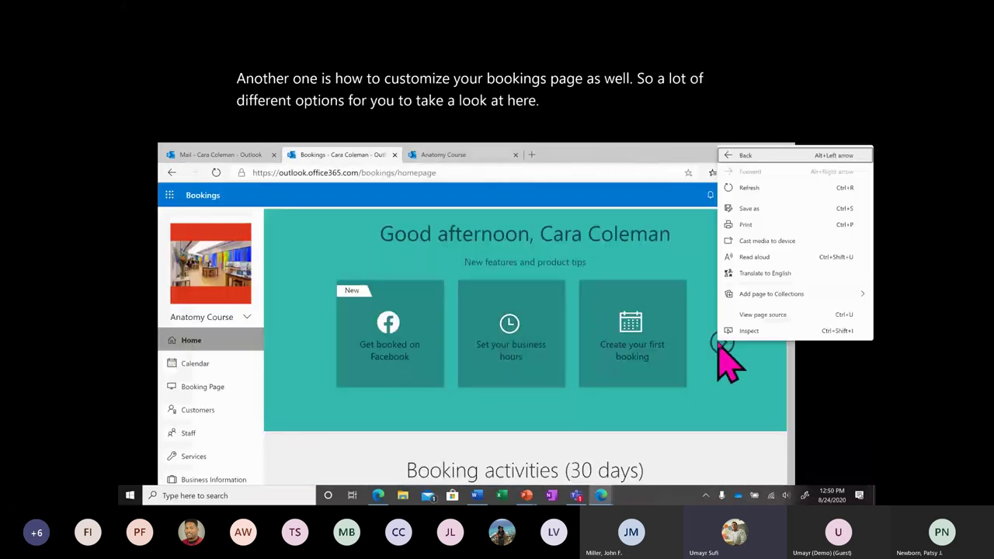
click(728, 360)
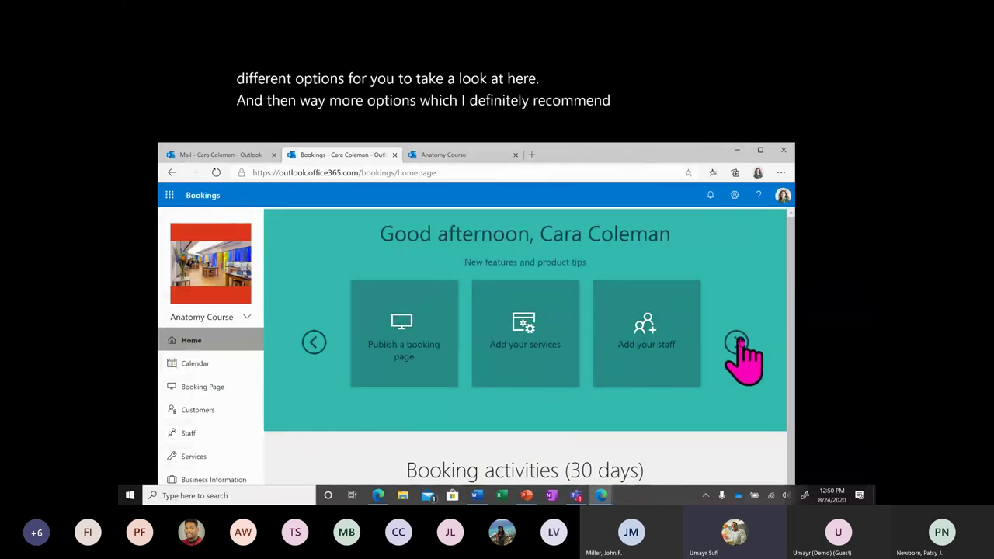
click(736, 343)
click(737, 342)
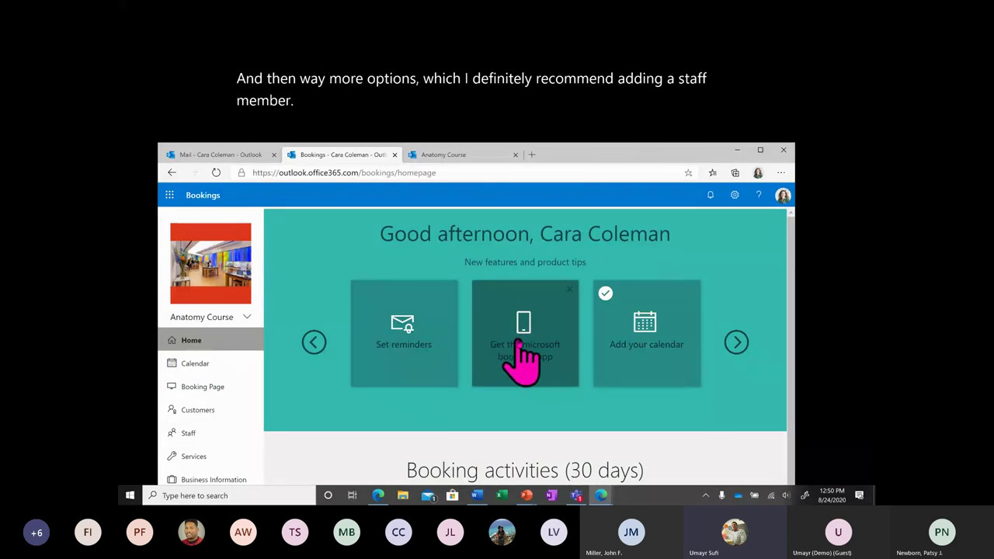
Read and close the Bookings mobile app article, then advance tips to the last page.
click(534, 374)
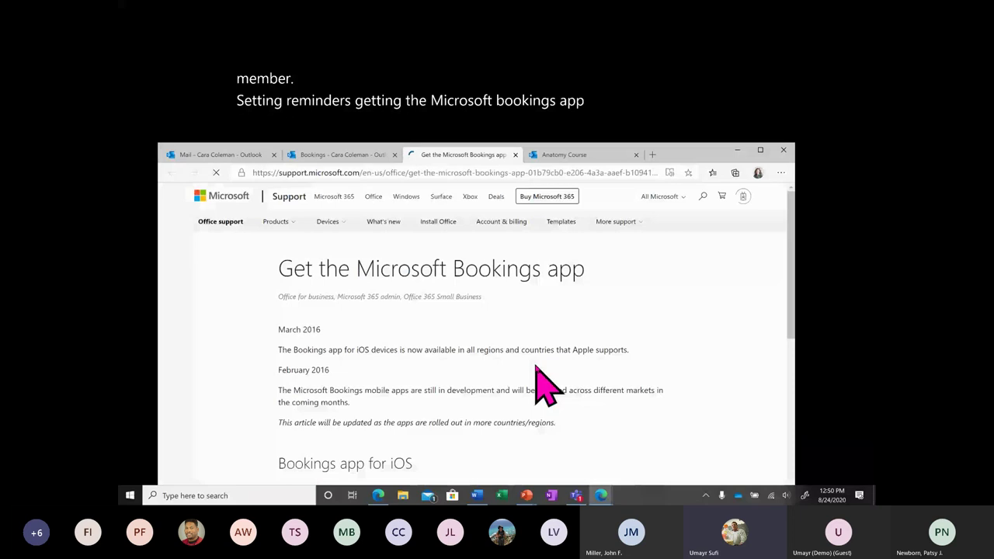
scroll(541, 381, down, 3)
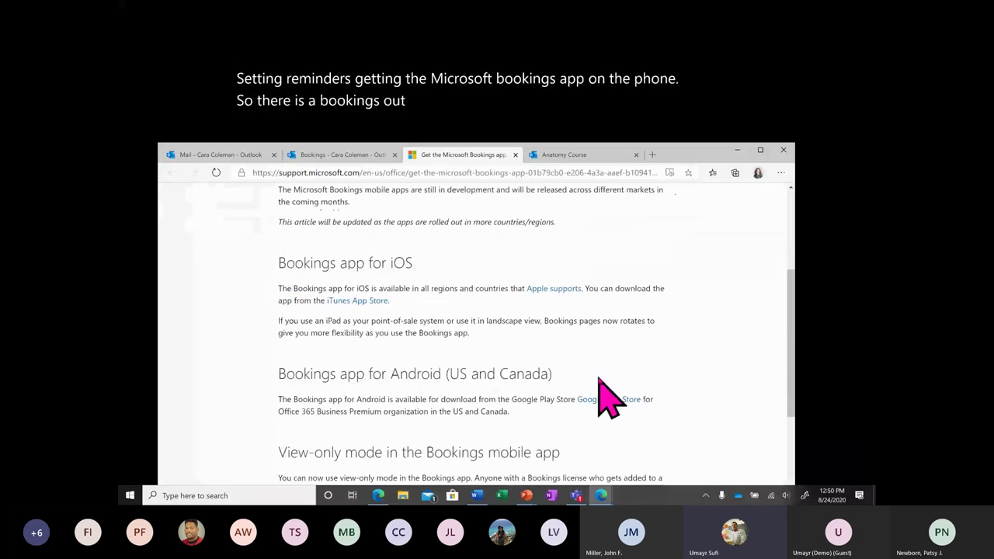
scroll(600, 381, down, 3)
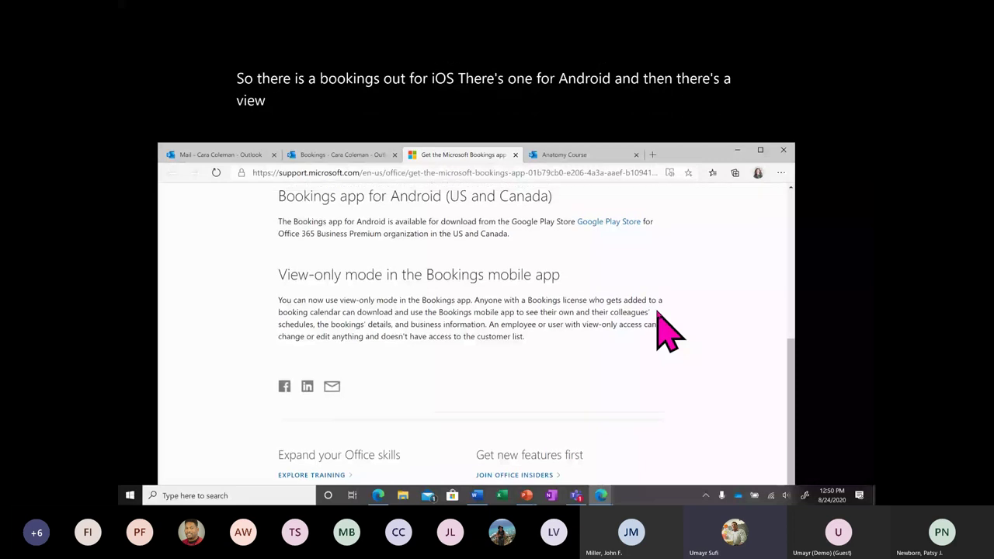
scroll(590, 256, up, 5)
click(515, 154)
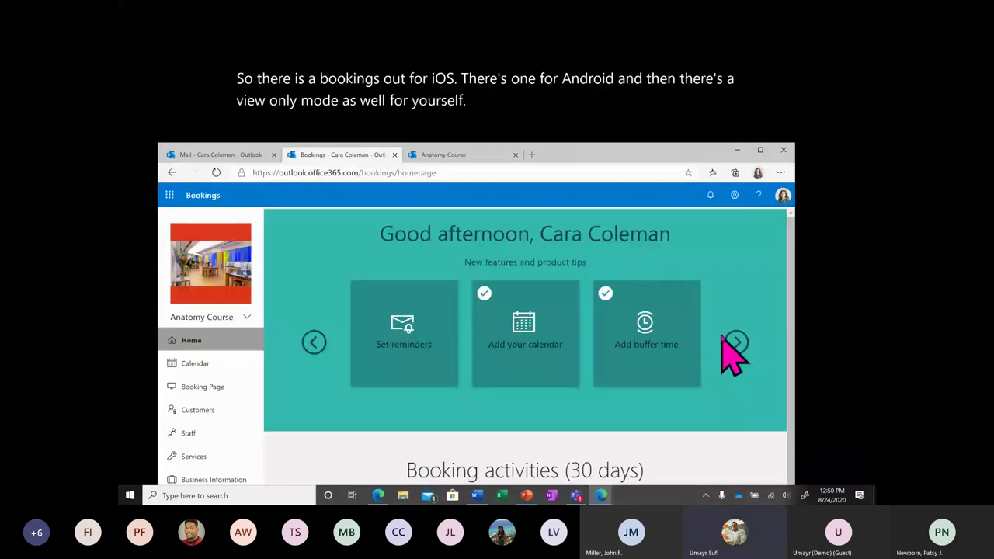
click(724, 339)
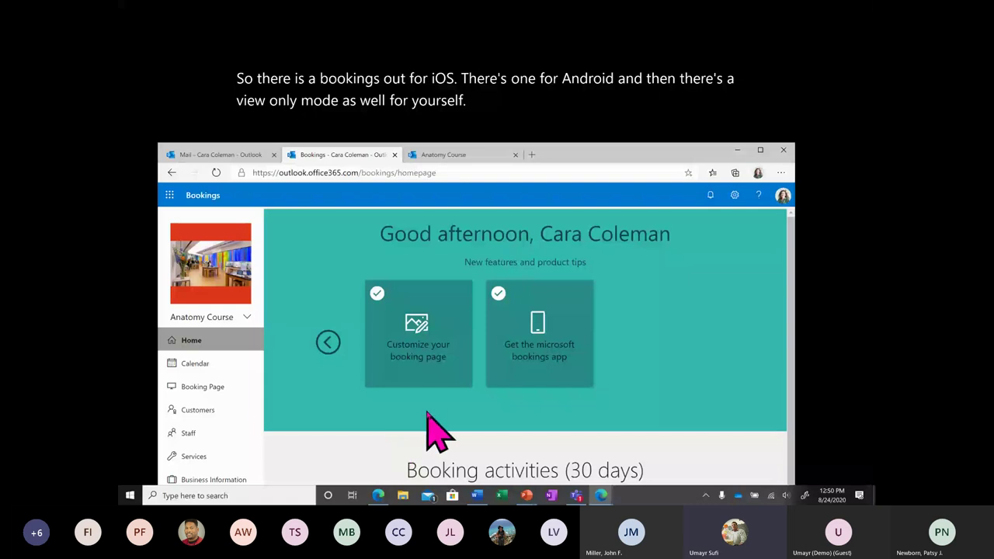
scroll(427, 414, down, 1)
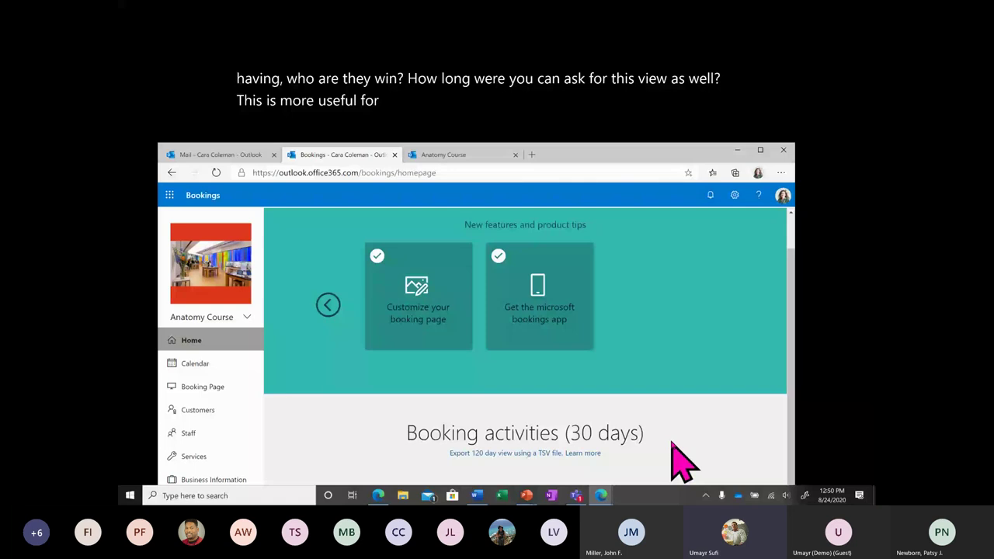
Switch briefly to the University Admin calendar, then back to Anatomy Course.
click(247, 318)
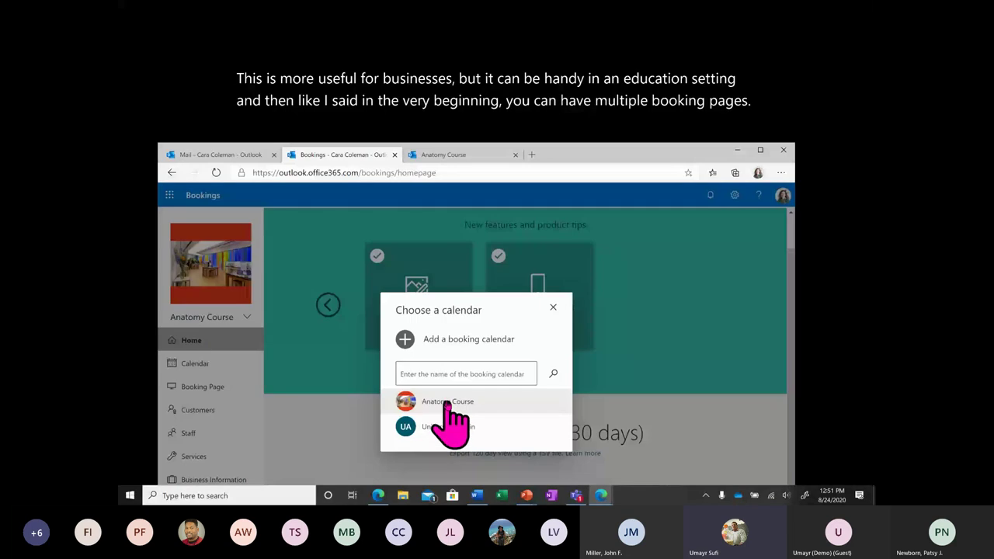
click(458, 426)
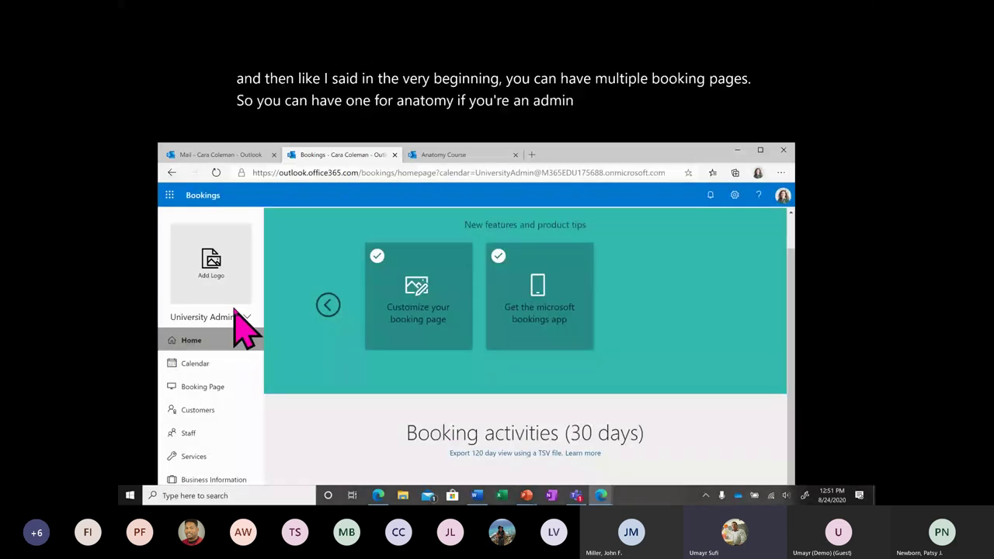
click(237, 317)
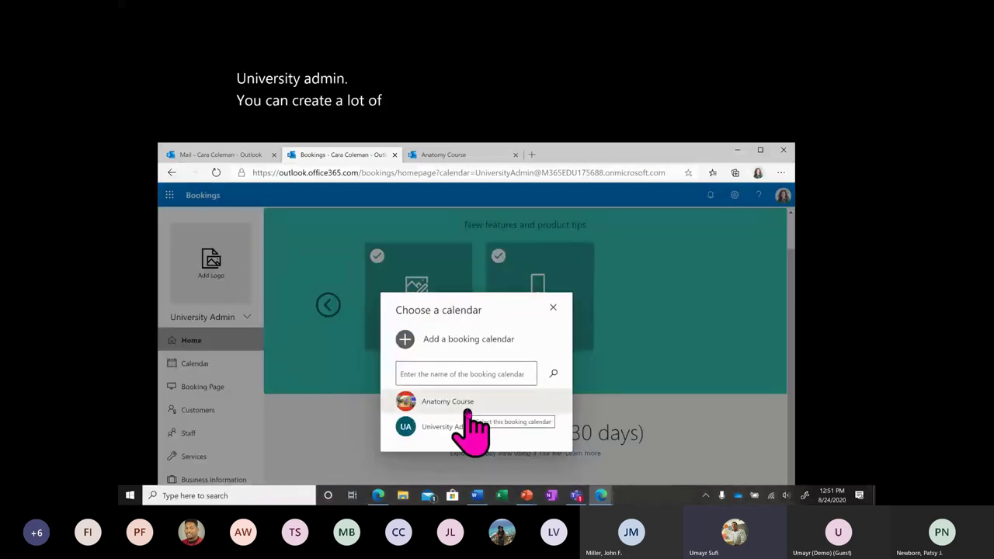
click(467, 410)
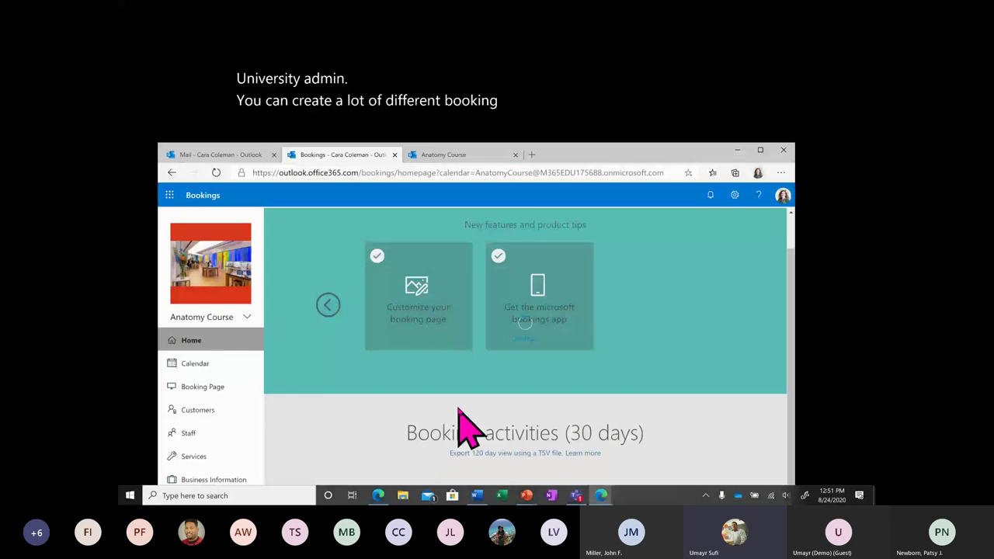
Add a guest staff member with a name and e-mail address, using custom hours instead of business hours.
click(218, 436)
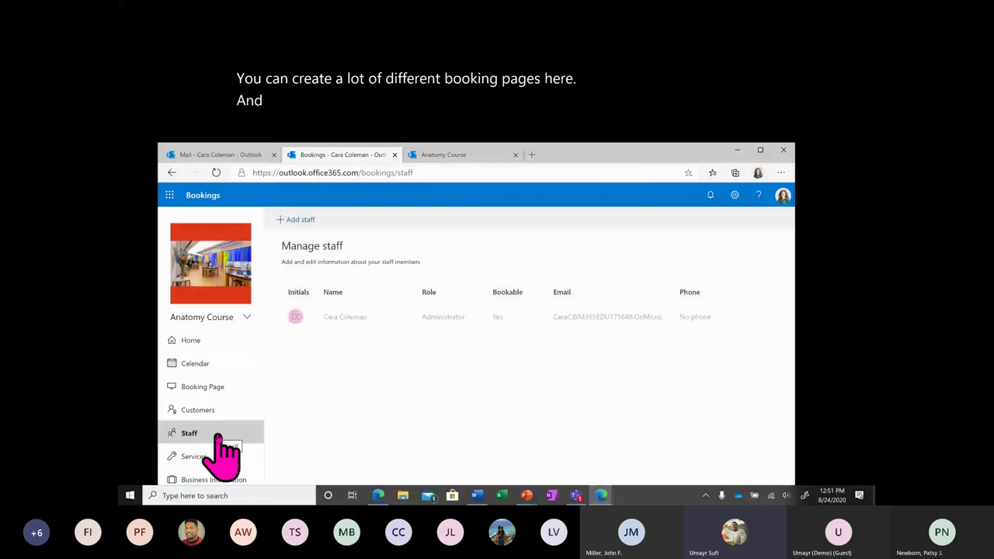
click(299, 219)
click(344, 435)
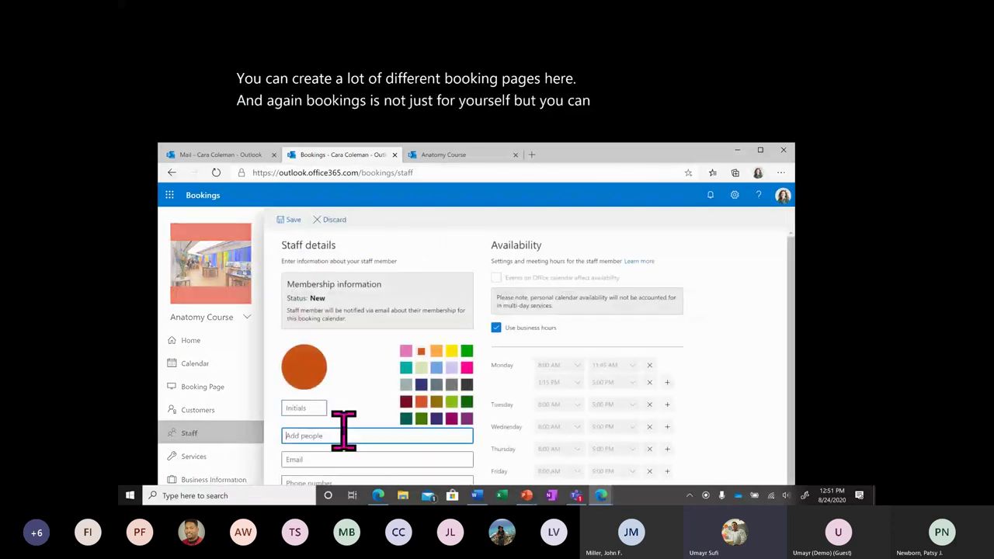
text(Adele)
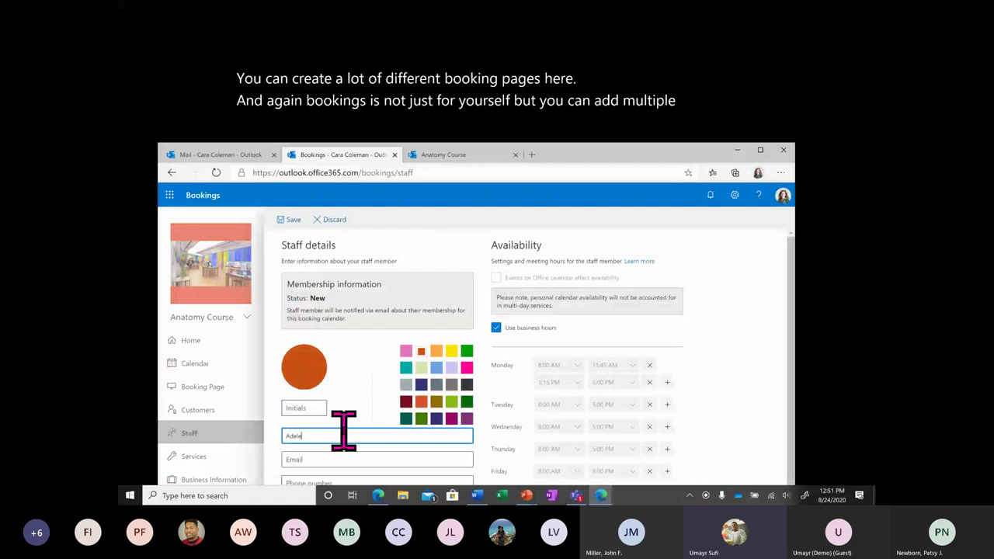
key(Return)
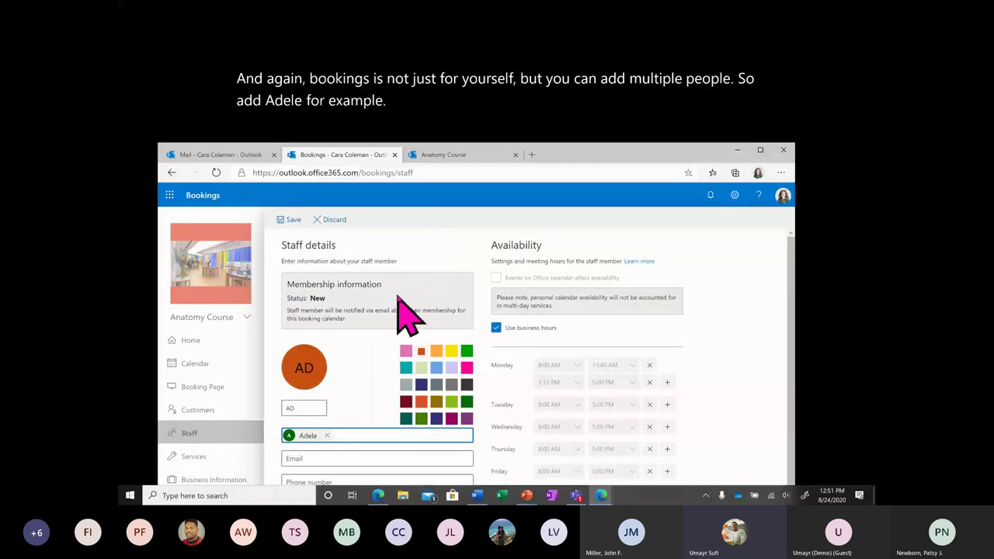
scroll(404, 310, down, 1)
click(470, 411)
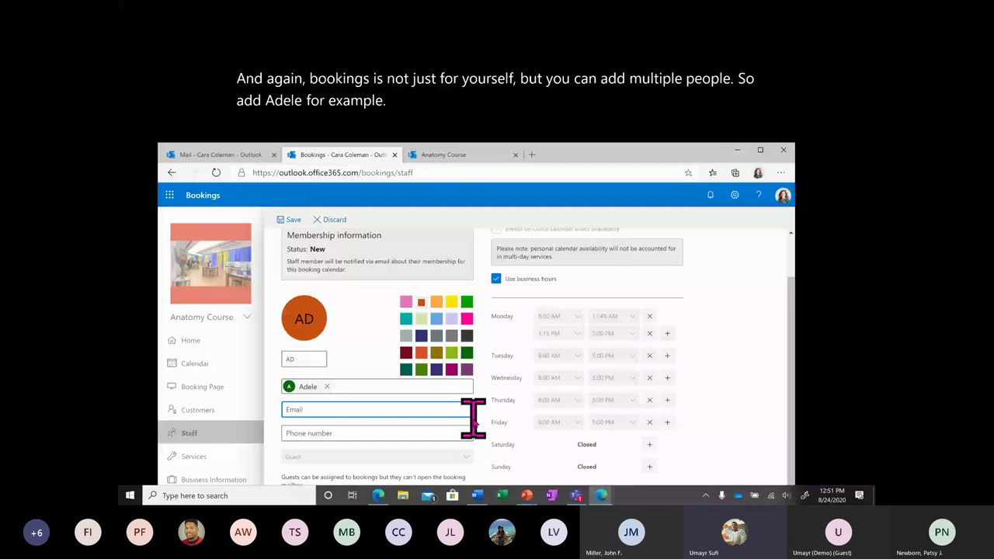
click(454, 433)
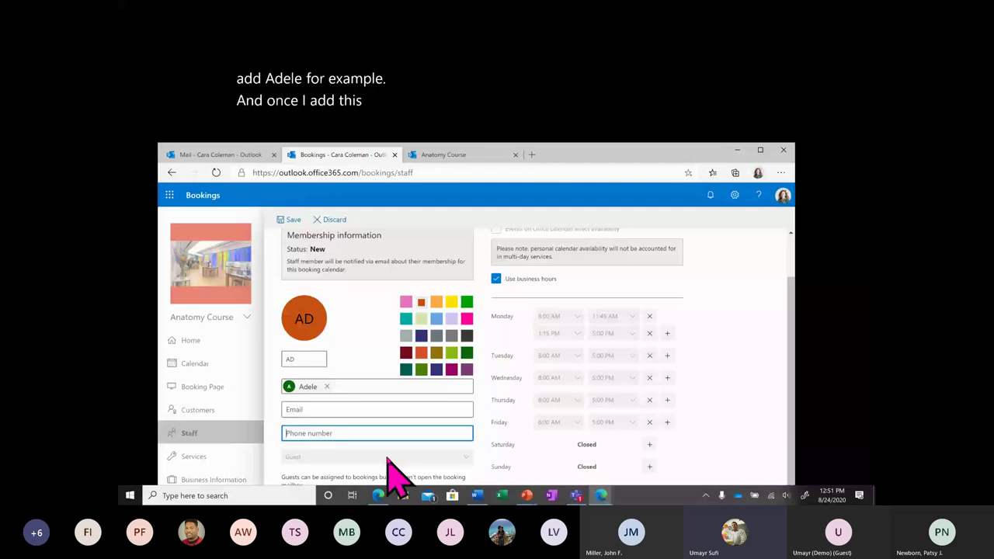
click(548, 279)
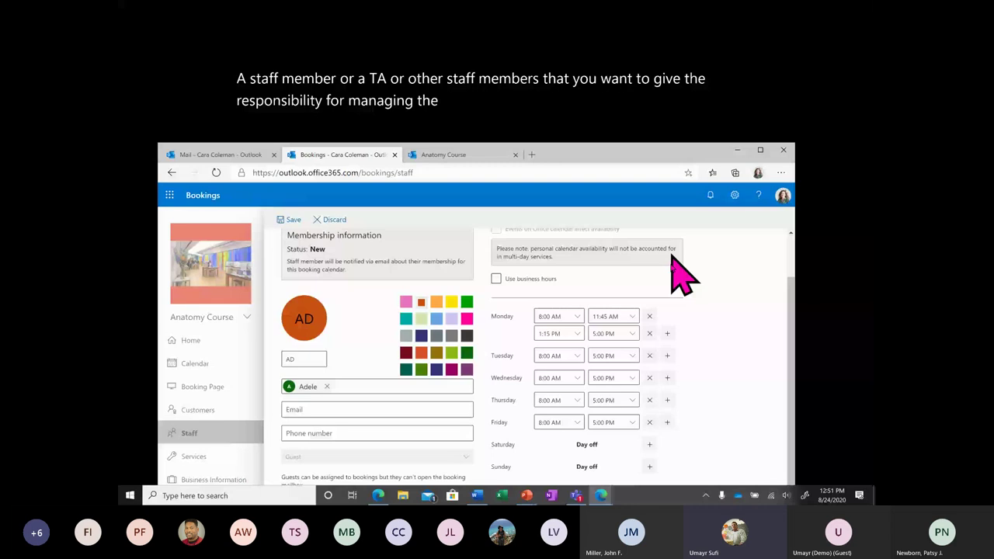
scroll(672, 260, up, 2)
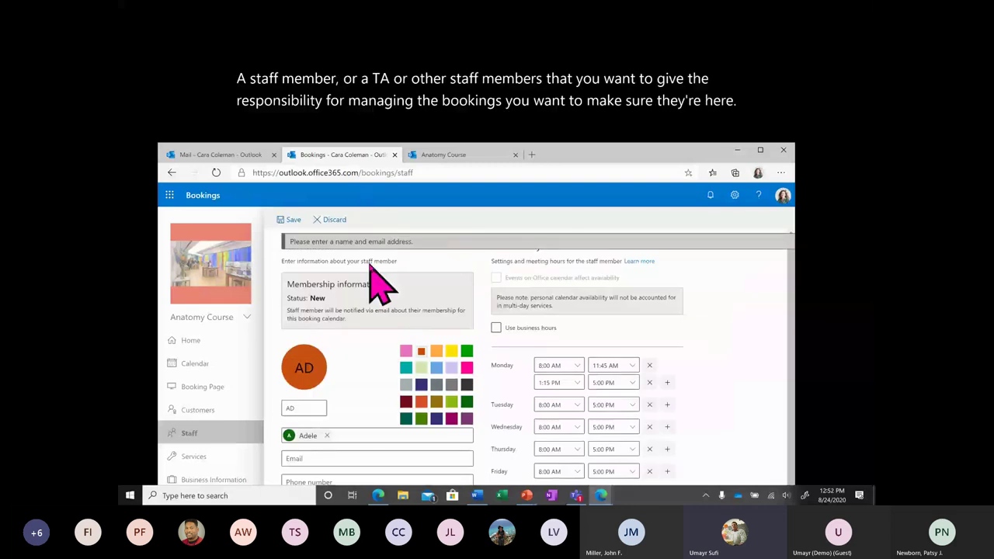
click(371, 458)
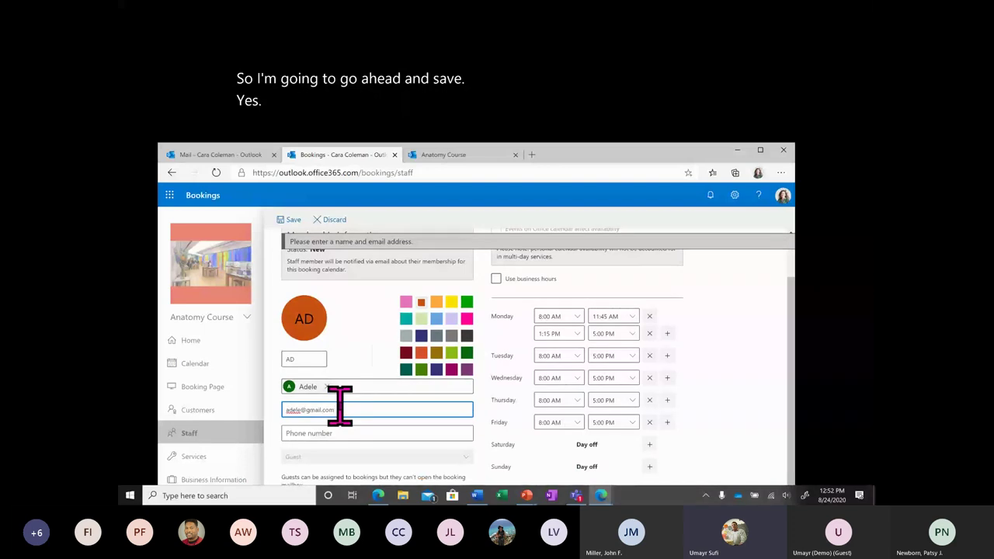
click(295, 220)
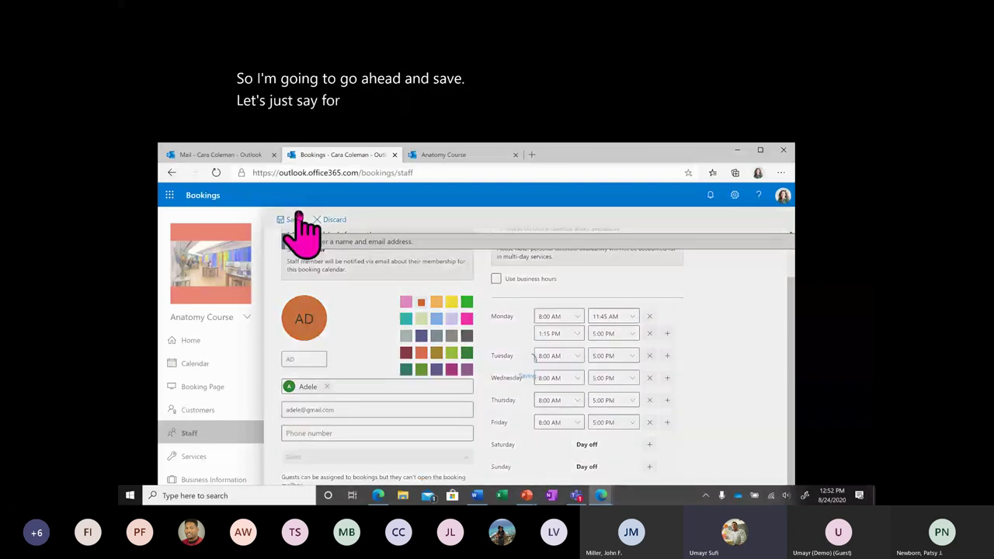
Try clearing the new staff entry's e-mail and changing its initials, discard the edits, then reopen the entry.
click(452, 332)
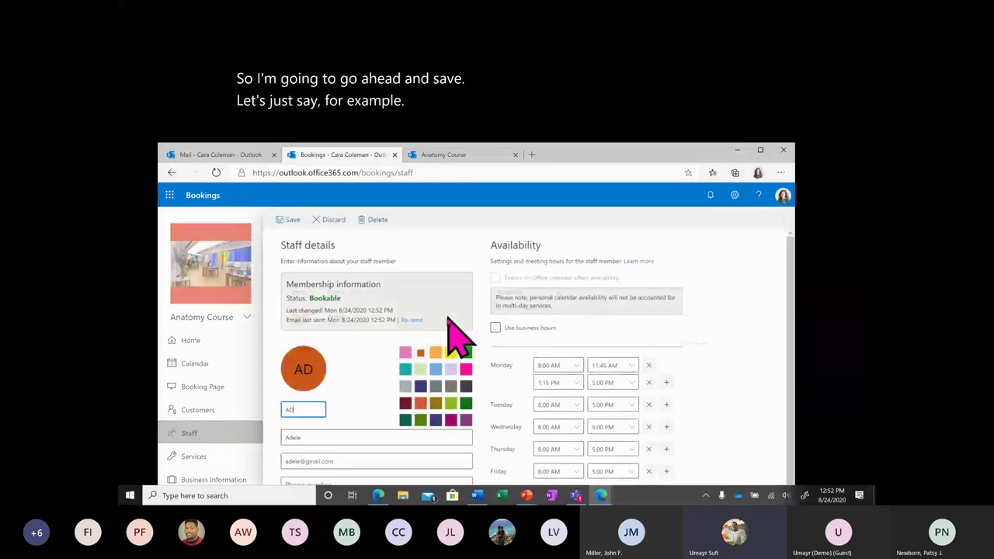
scroll(468, 440, down, 1)
click(368, 388)
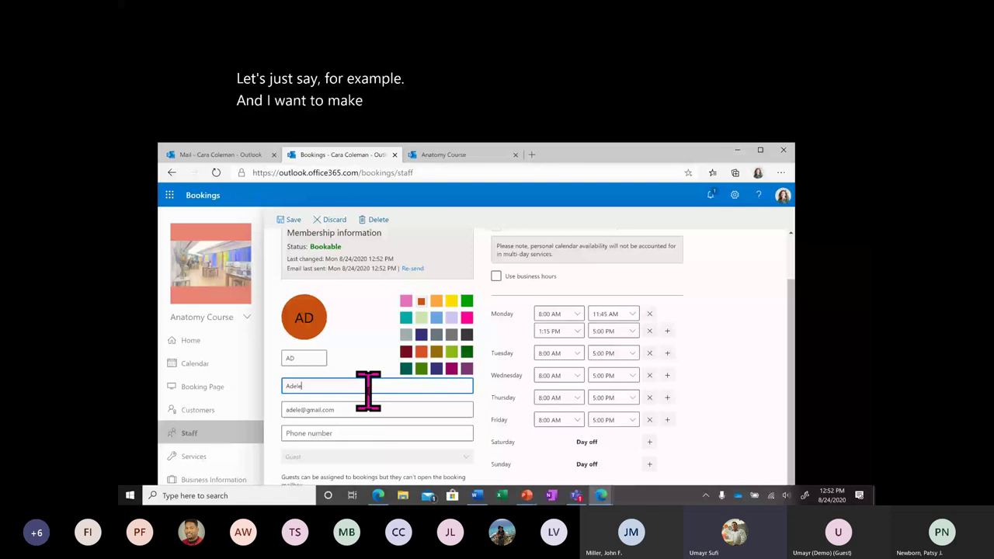
drag(283, 410, 349, 406)
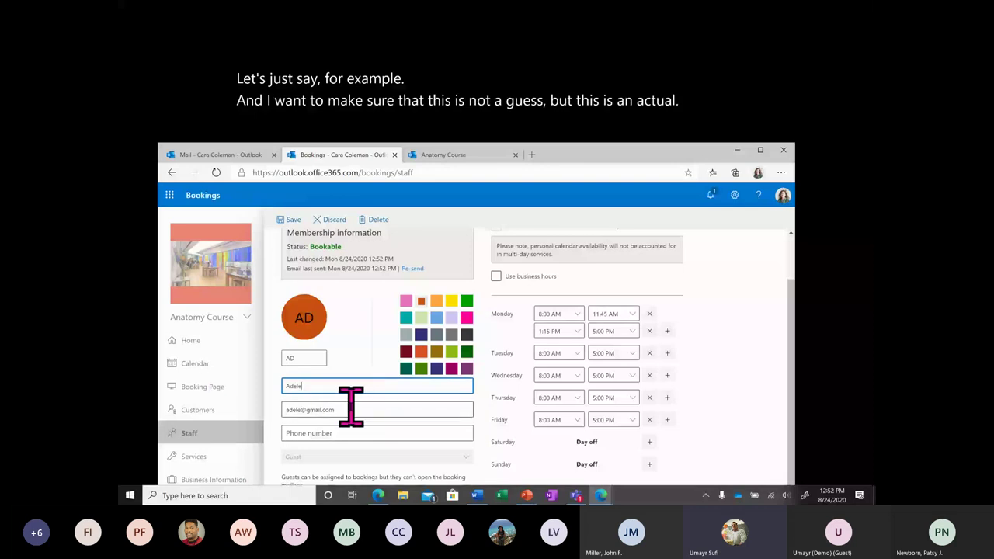
key(BackSpace)
click(349, 355)
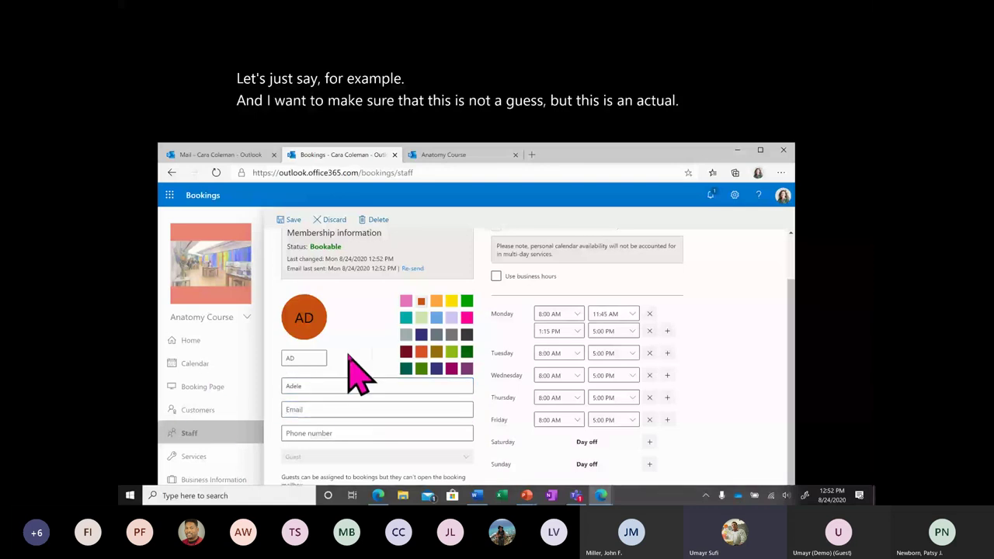
click(337, 388)
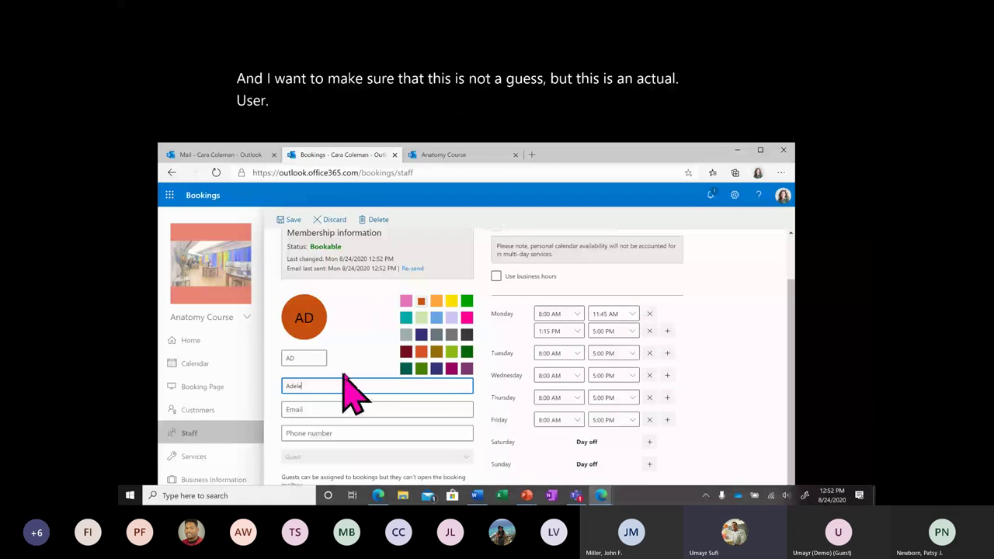
double_click(303, 358)
text(Ade)
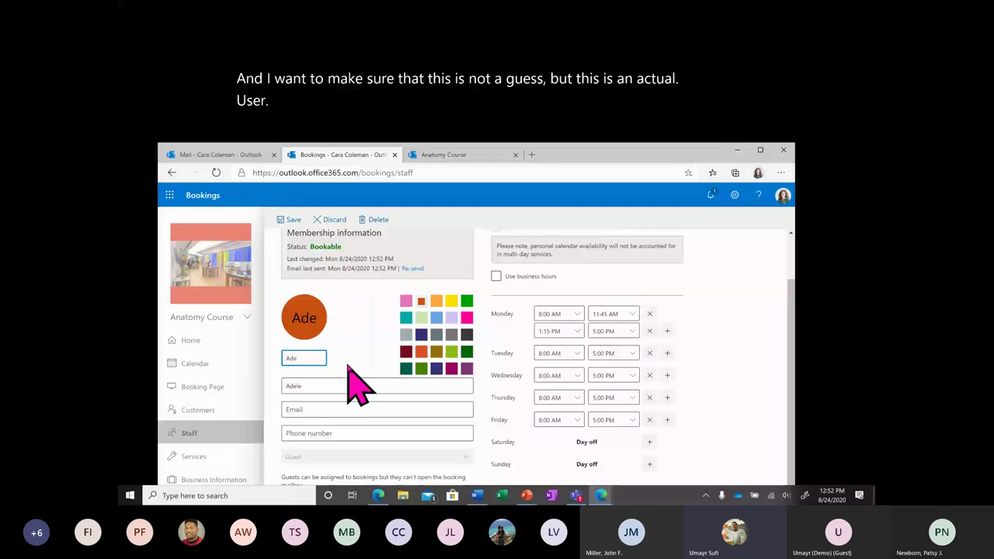
key(BackSpace)
key(BackSpace)
text(D)
scroll(357, 384, up, 2)
click(334, 220)
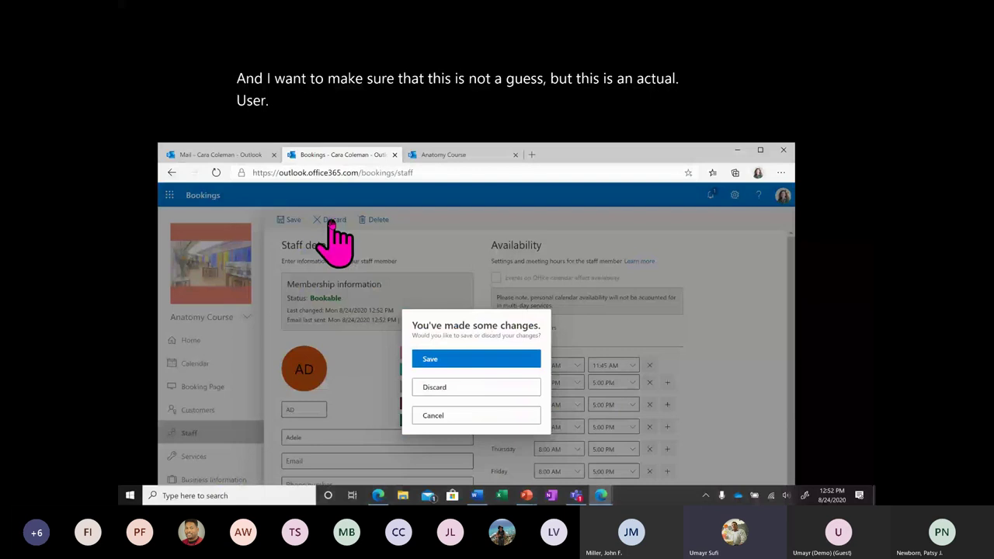
click(448, 361)
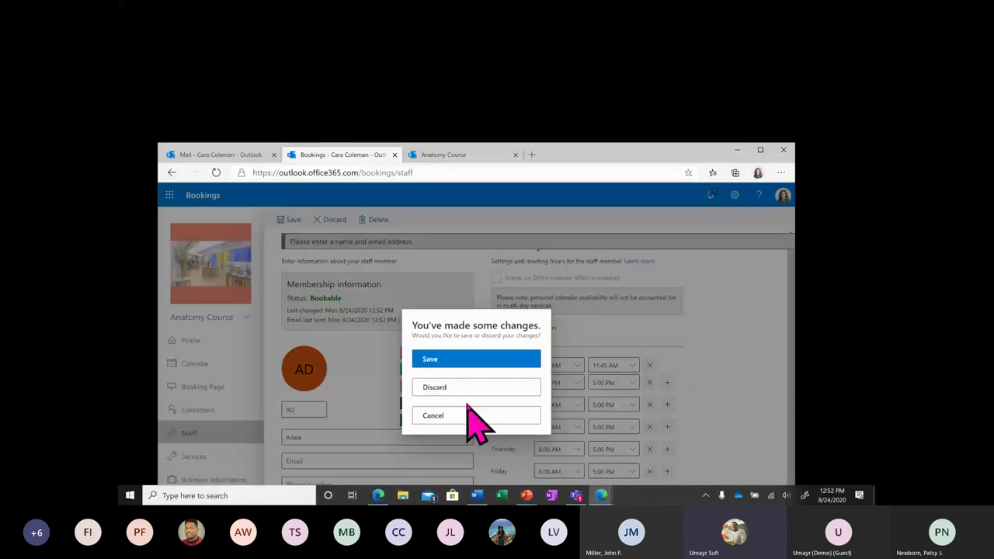
click(466, 389)
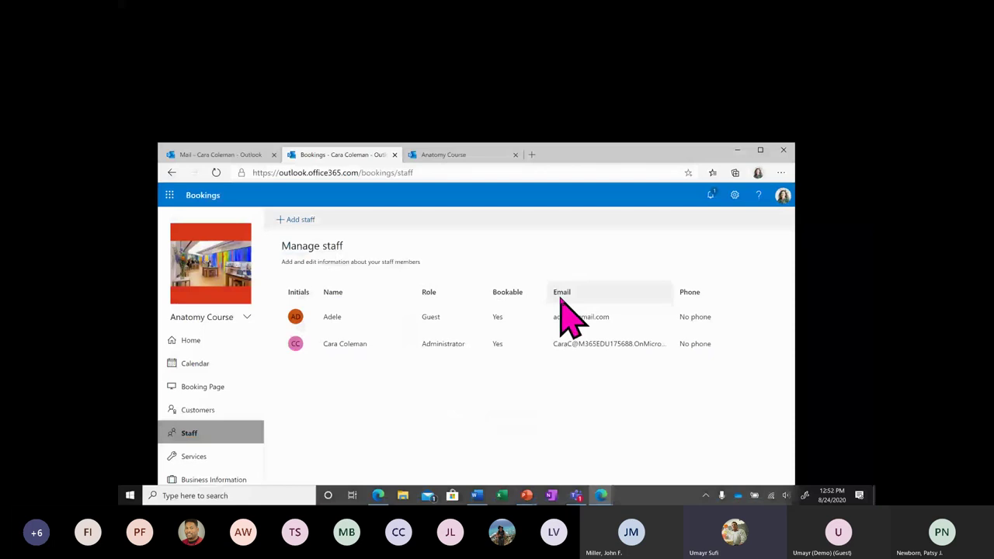
click(562, 314)
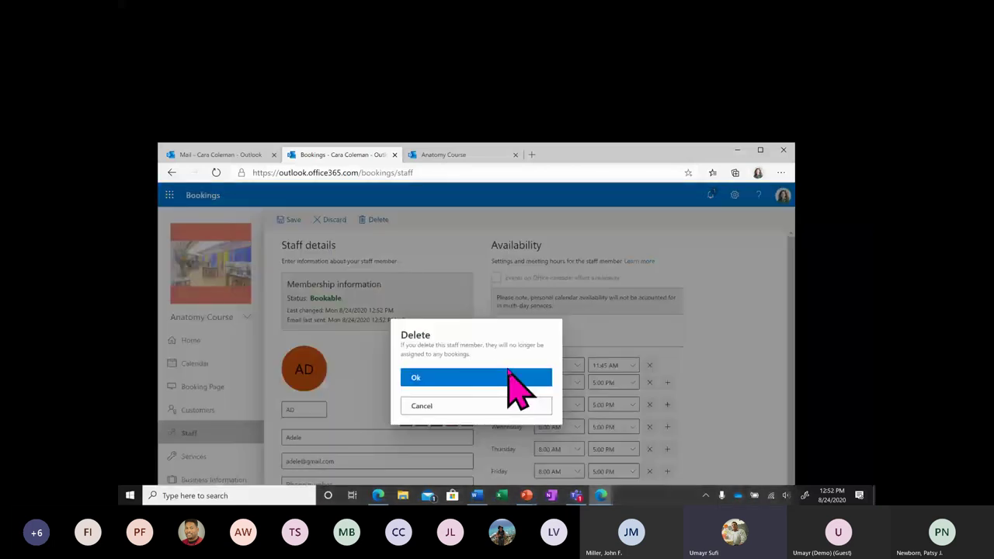
Delete the guest staff entry and add the matching directory user as staff instead.
click(509, 374)
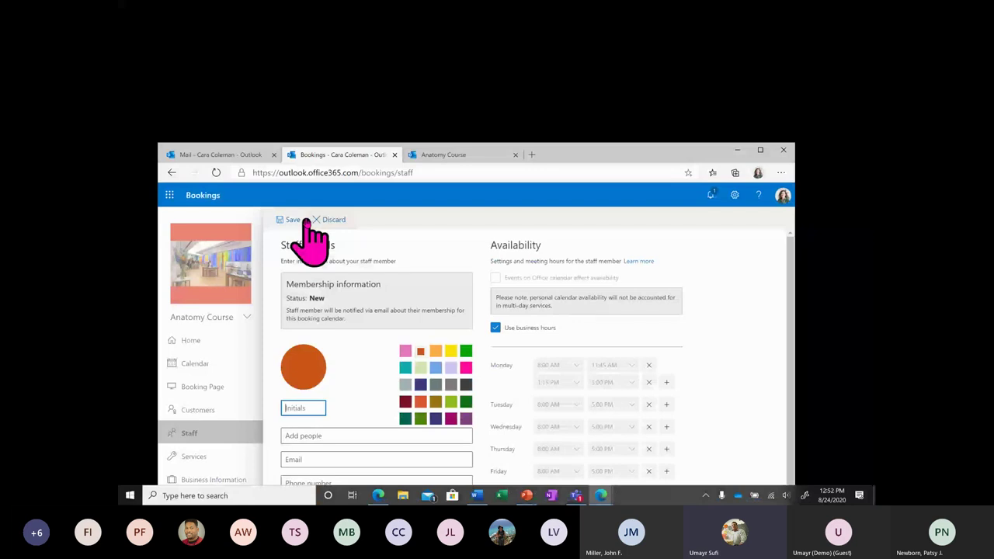
click(326, 436)
text(adele)
click(328, 475)
Set the directory staff member's role to Administrator after briefly trying Viewer.
scroll(400, 470, down, 1)
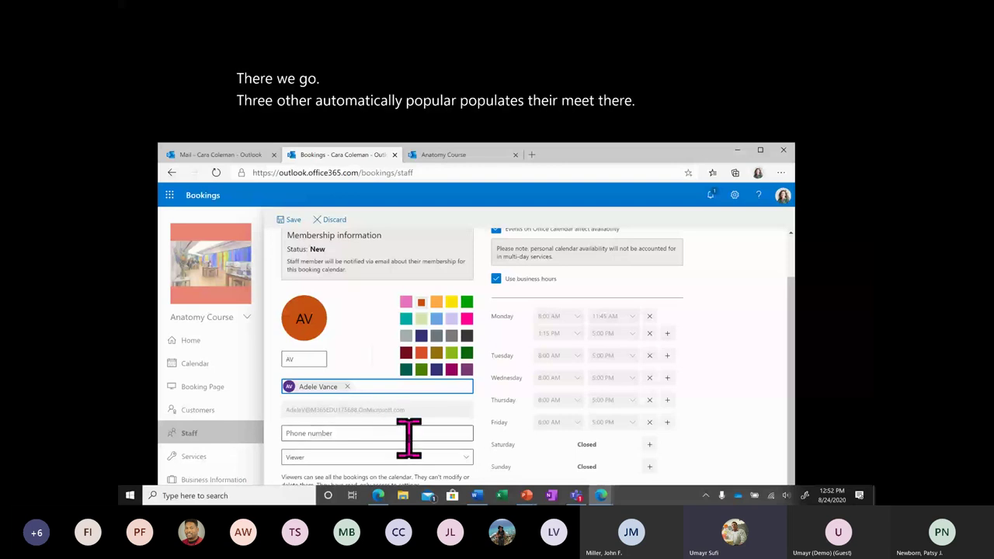
click(421, 460)
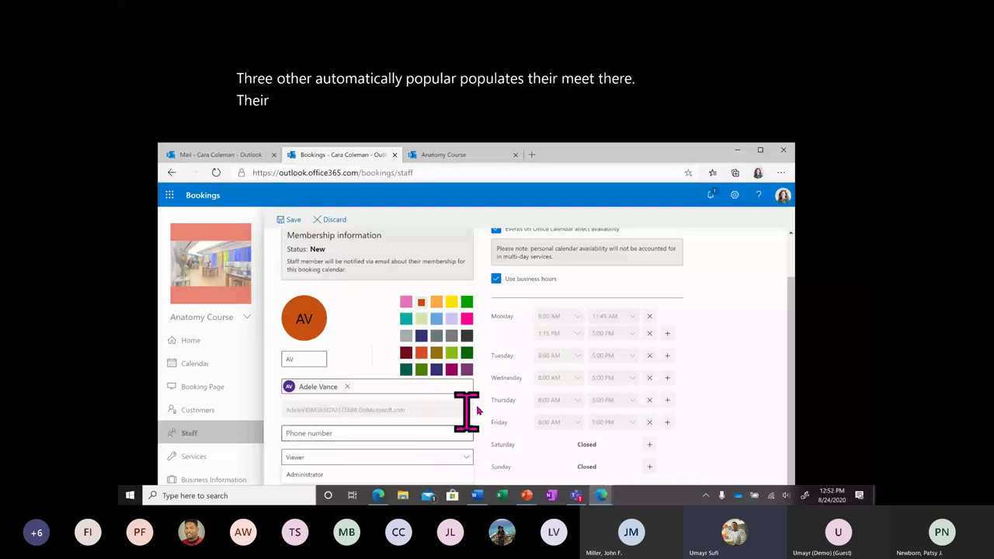
drag(552, 155, 555, 136)
click(378, 474)
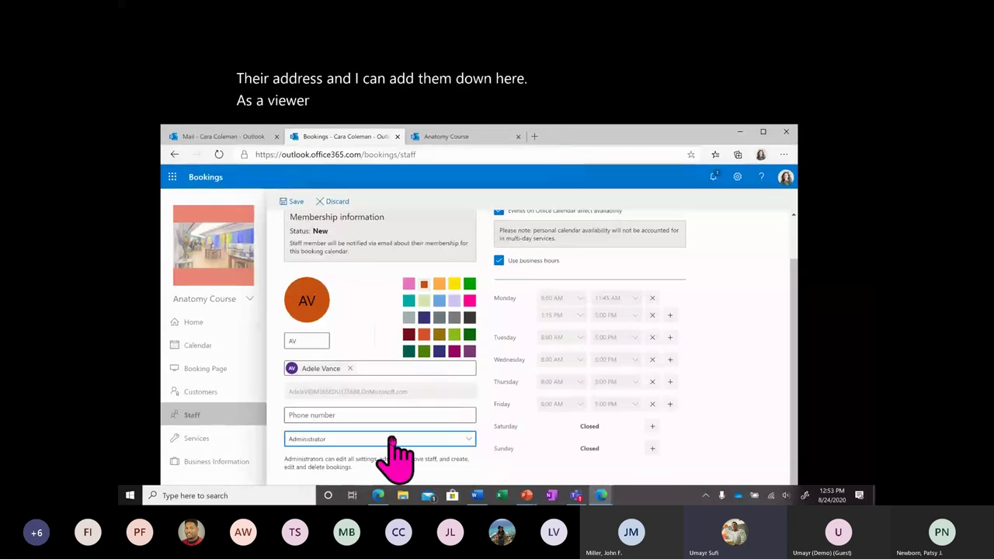
click(394, 439)
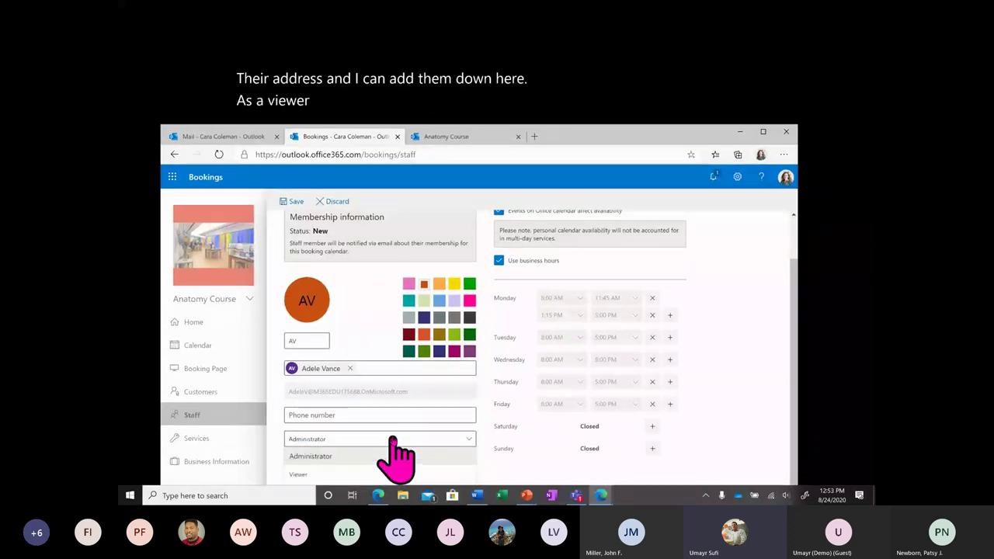
click(384, 473)
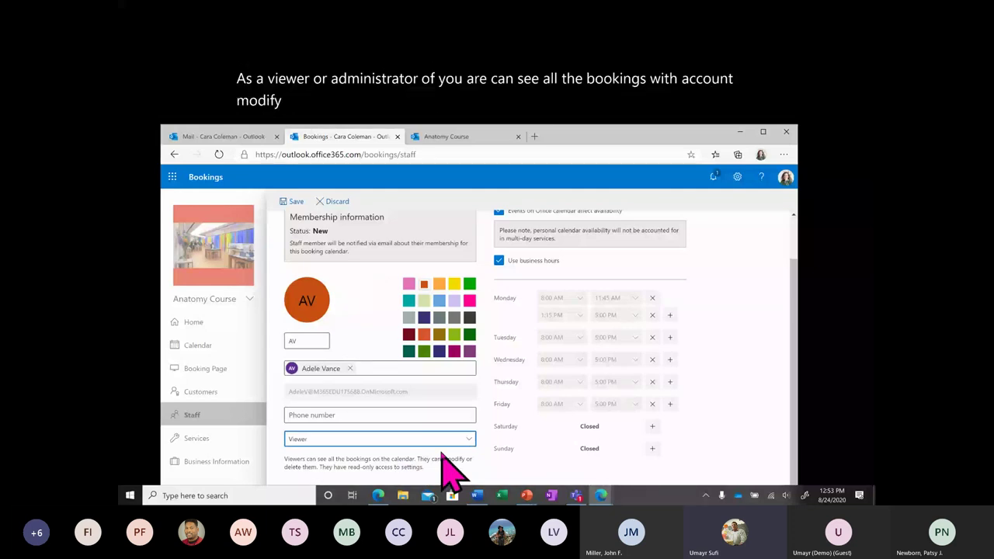
key(Up)
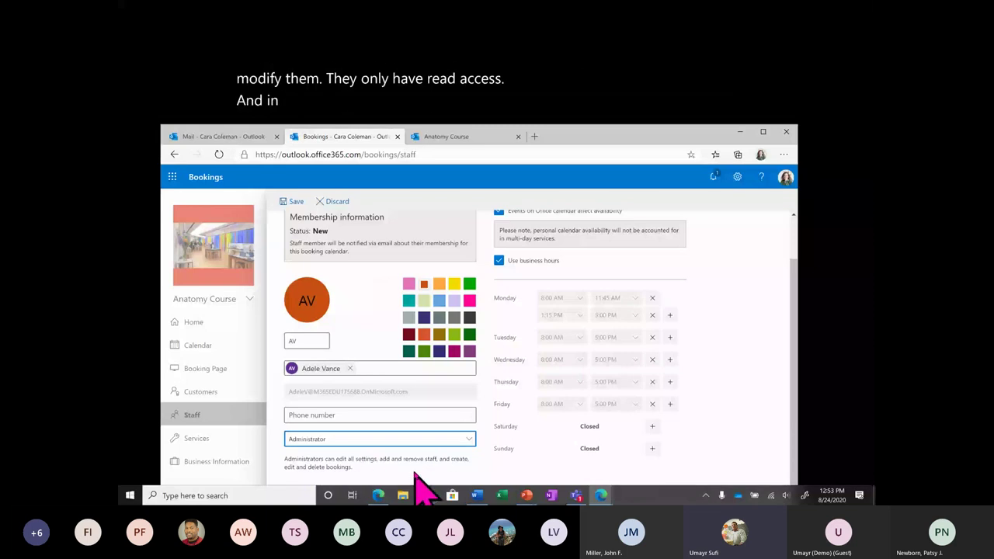
click(448, 439)
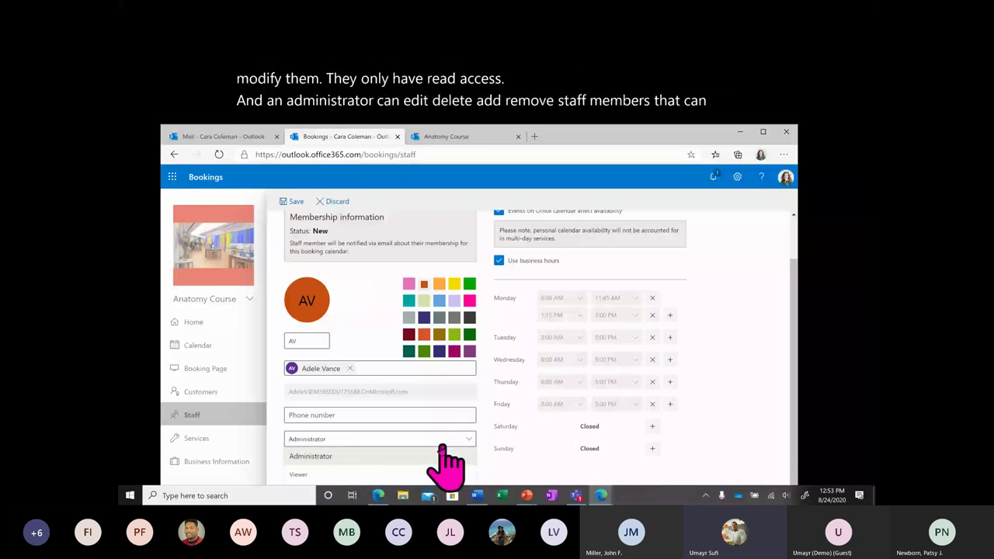
click(390, 456)
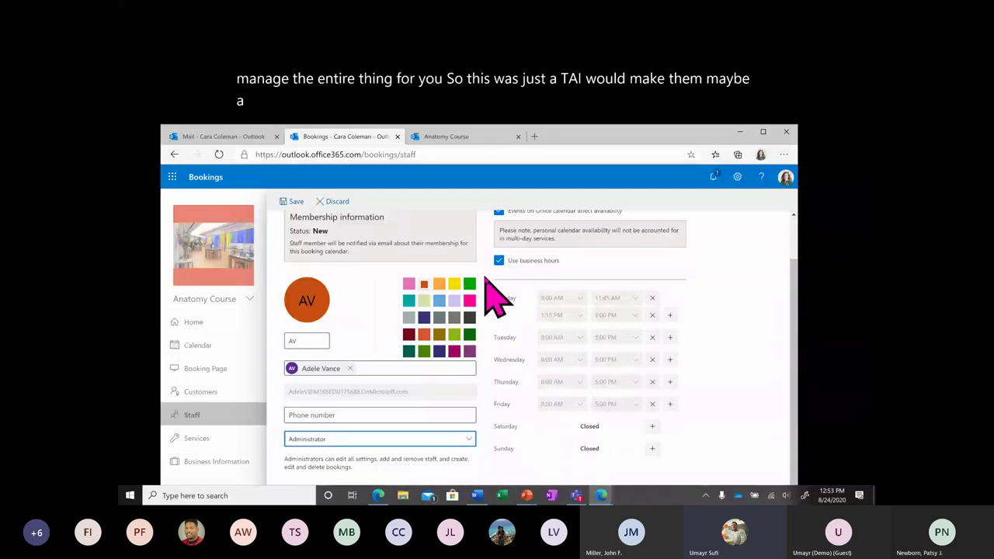
Turn off business hours, leaving Friday as a day off, save the staff member, and open Office Hours.
scroll(552, 354, up, 2)
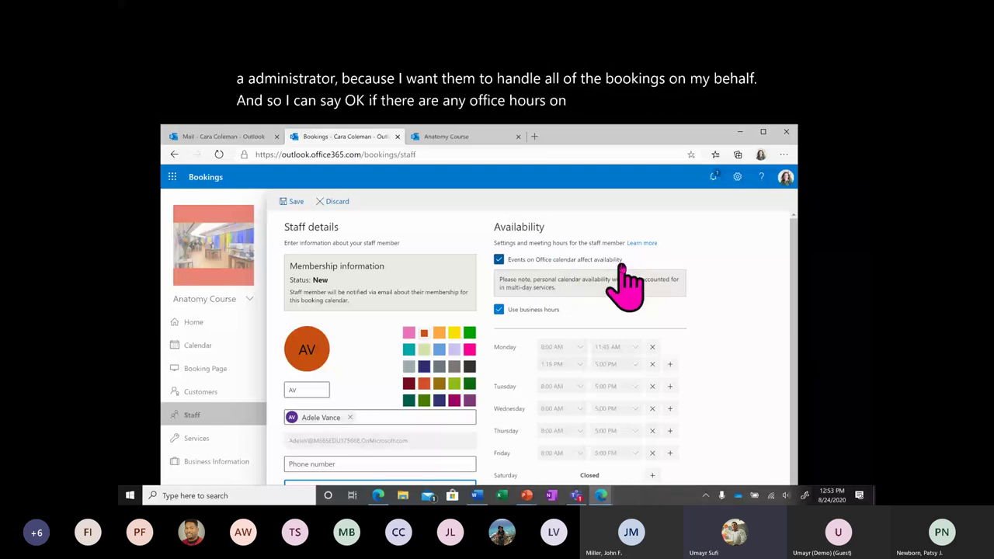
click(544, 309)
scroll(612, 382, down, 1)
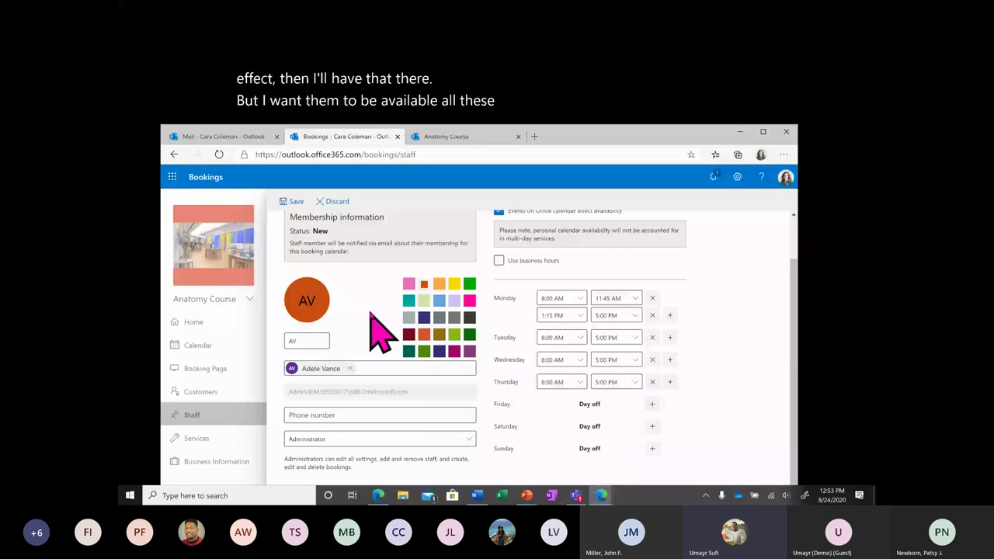
click(294, 202)
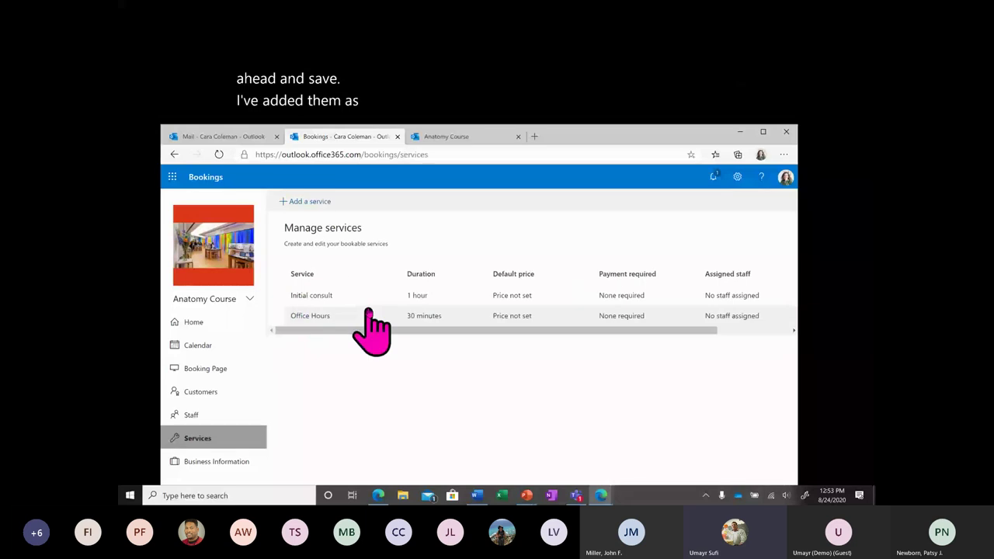
click(372, 316)
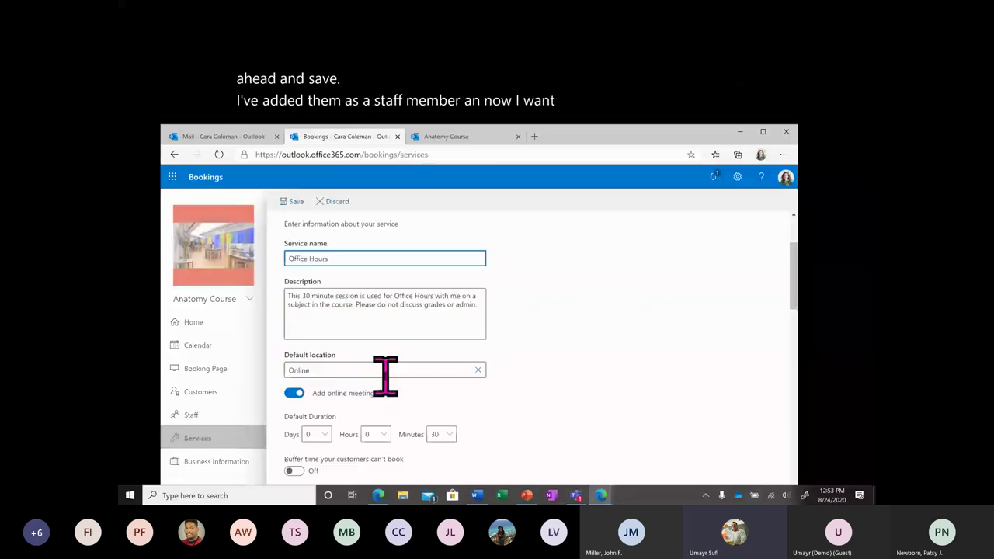
Add the new staff member under Assign Staff for Office Hours, save, and go to Booking Page.
scroll(385, 376, down, 10)
scroll(396, 396, down, 10)
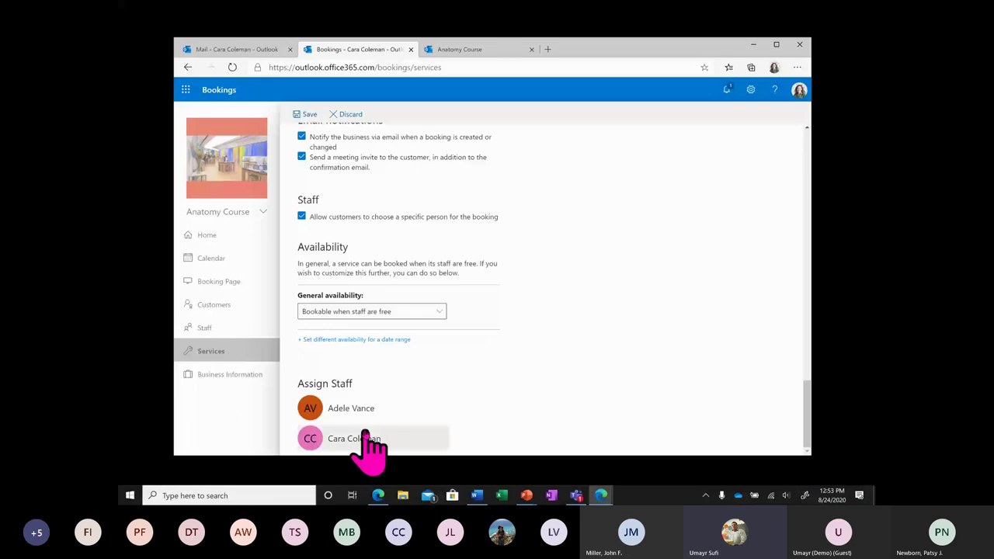
click(410, 406)
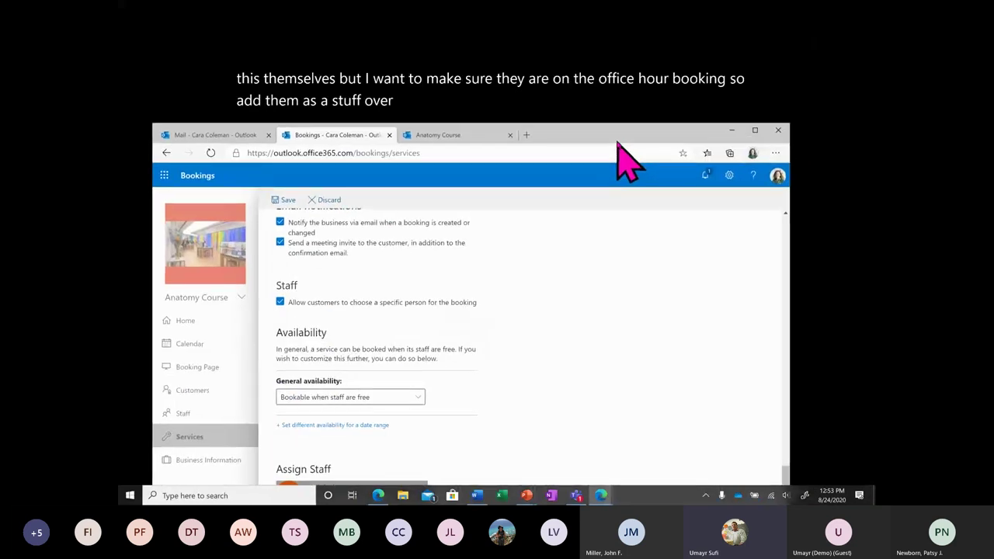
click(284, 199)
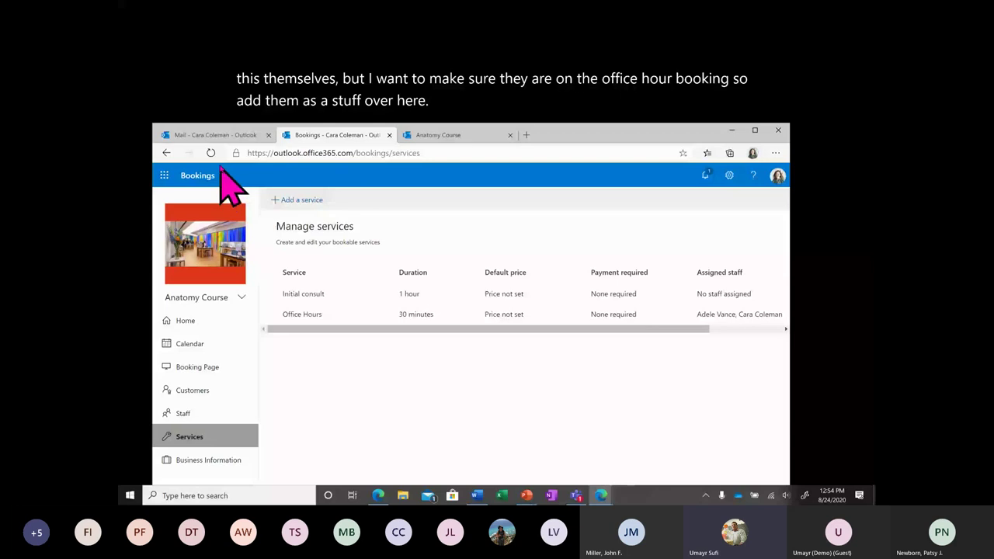
click(198, 367)
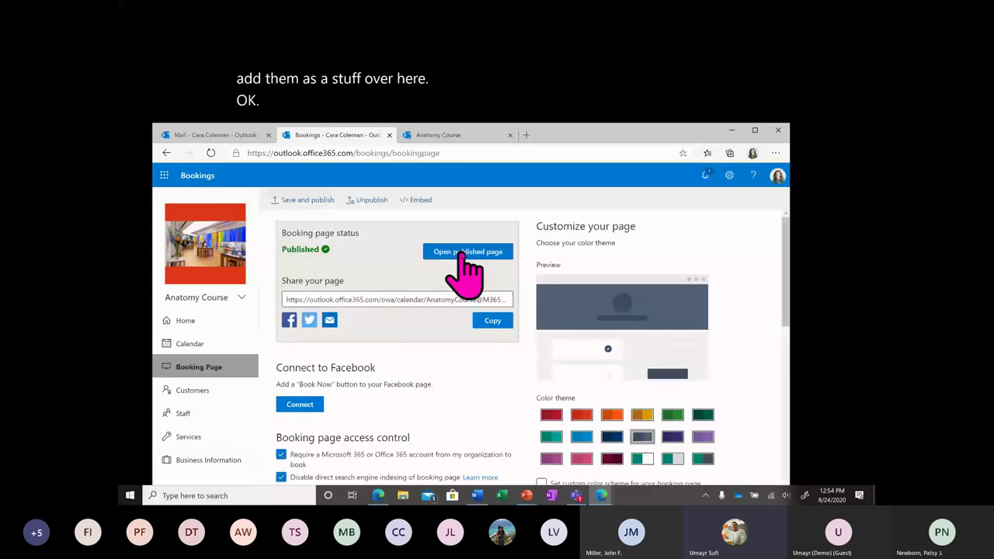
Open the published booking page, choose Office Hours, and select the new staff member.
click(467, 251)
click(588, 264)
click(605, 389)
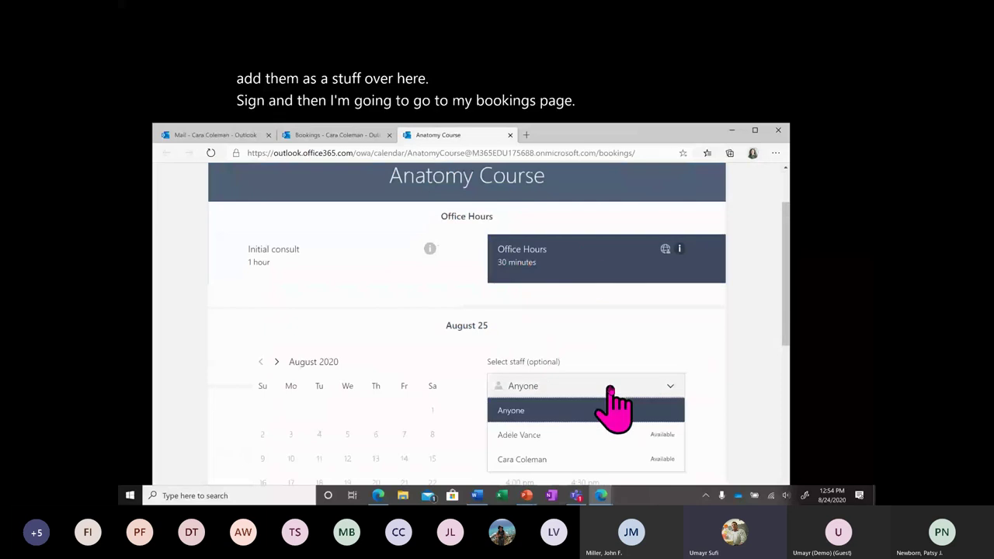
scroll(635, 341, down, 1)
scroll(635, 342, down, 1)
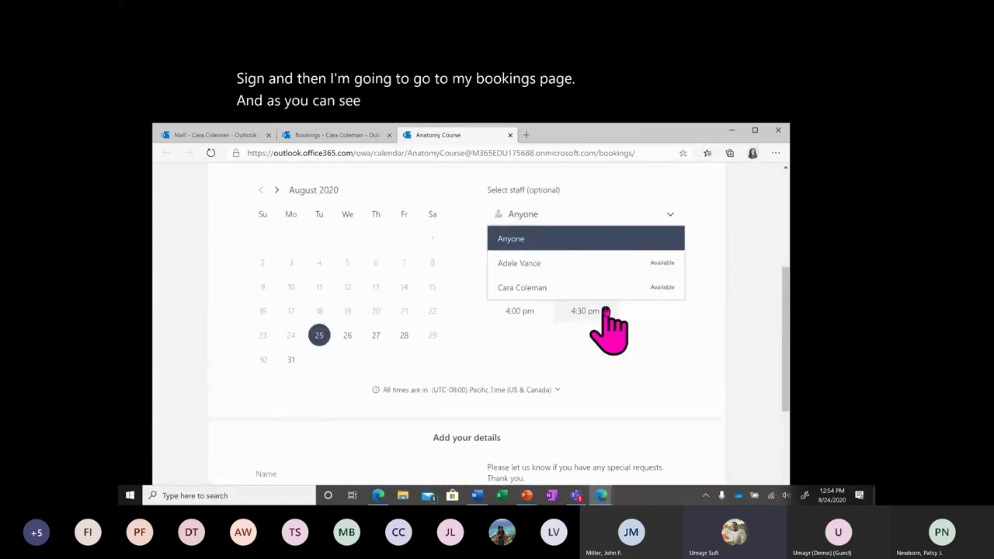
click(579, 264)
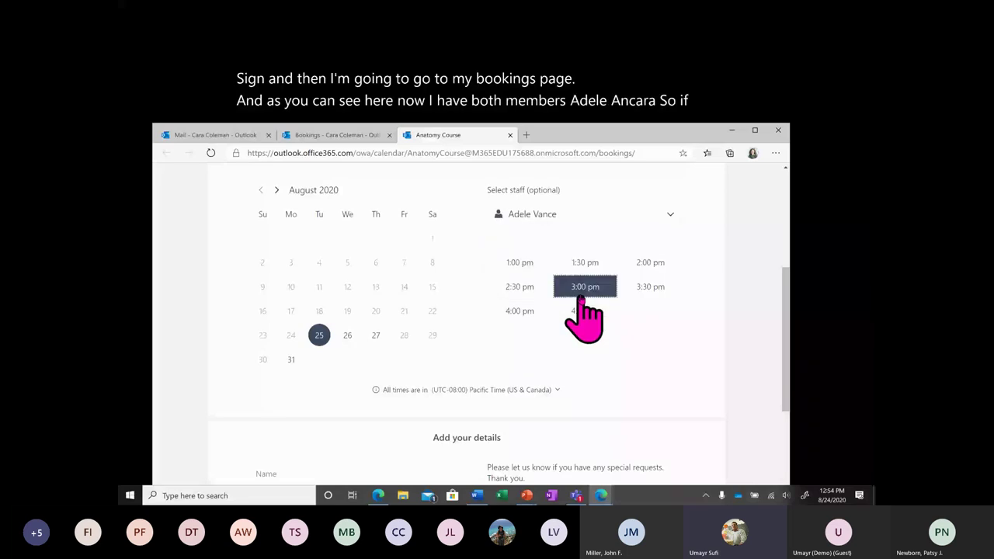
Check availability on August 27 and 28, comparing the other staff member's times.
click(376, 335)
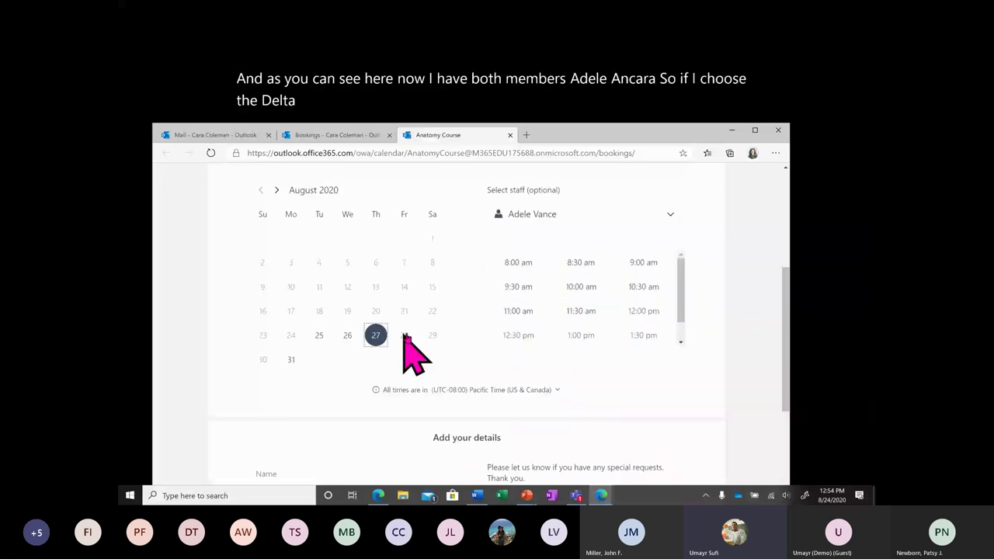
click(404, 334)
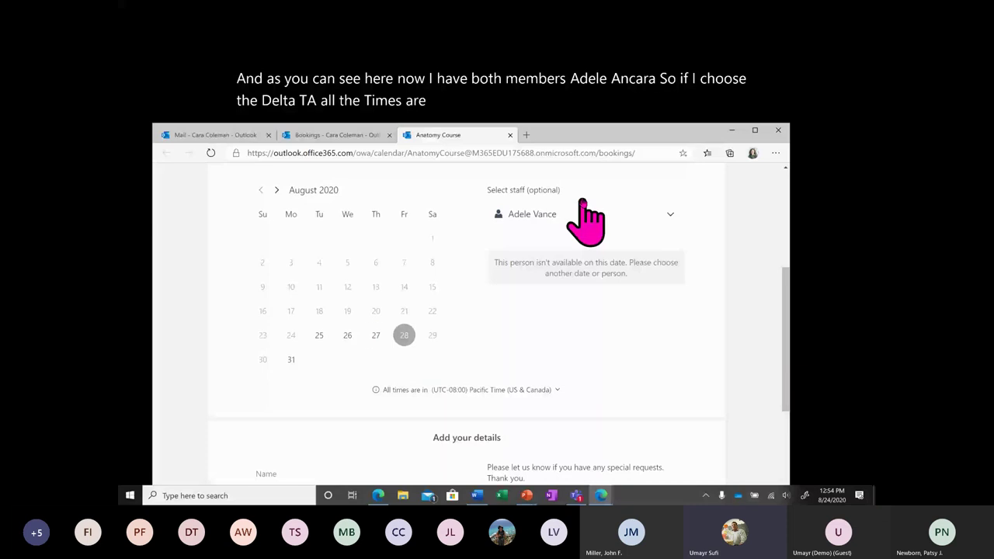
click(582, 213)
click(561, 235)
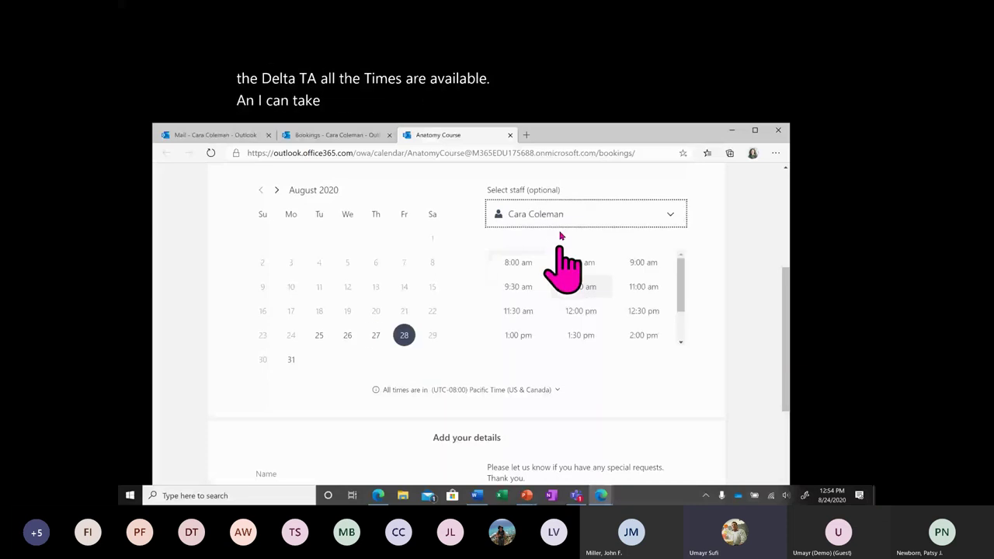
key(Up)
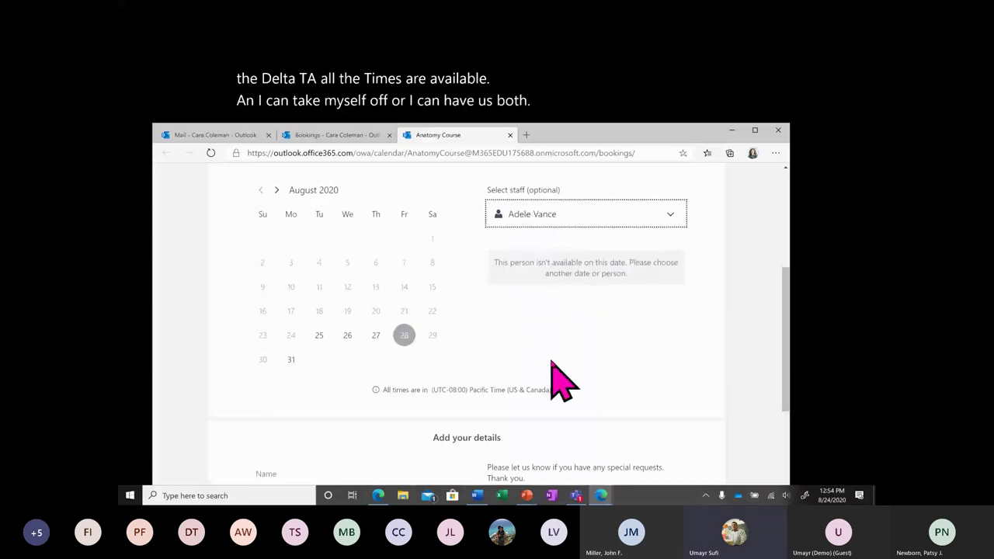
scroll(563, 377, down, 4)
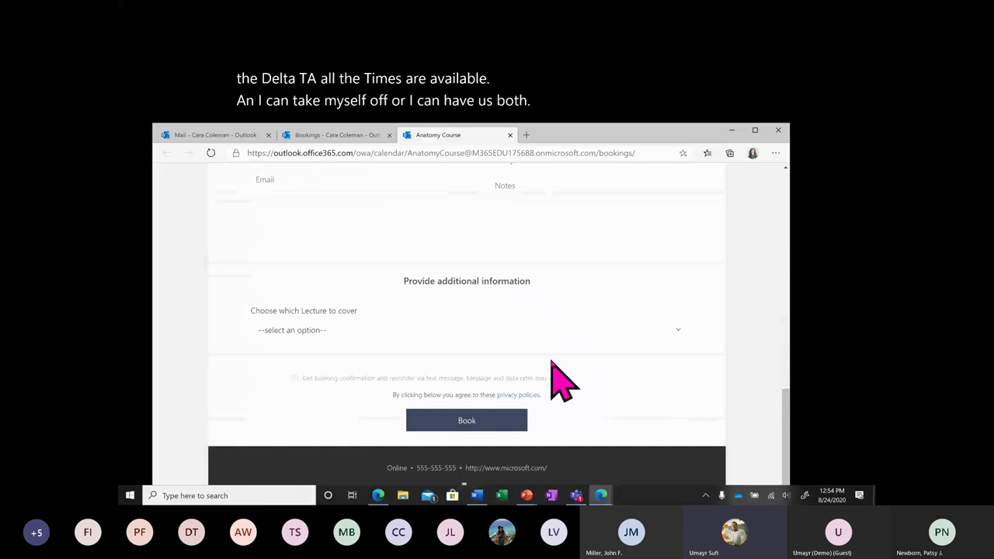
scroll(564, 381, up, 10)
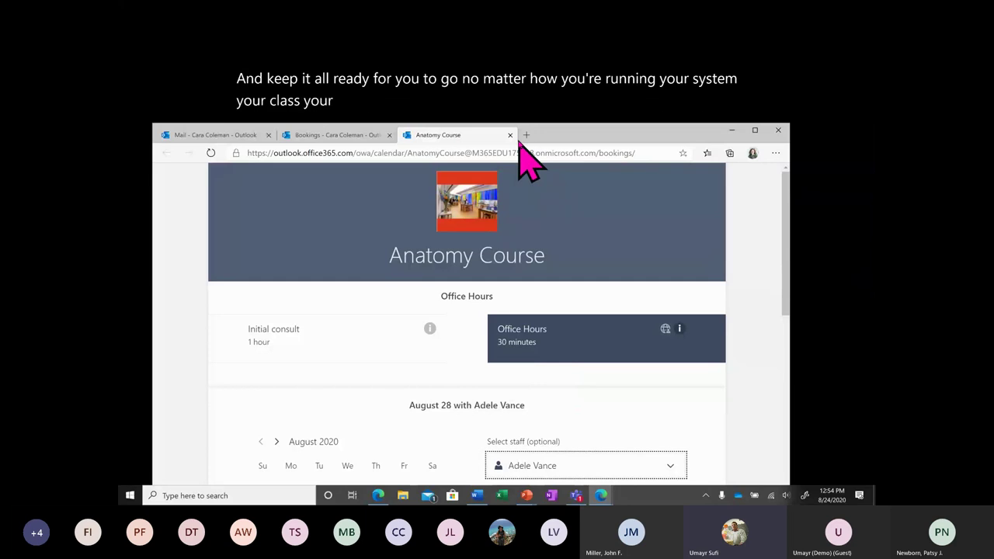
Close the Anatomy Course booking page tab and go back to the Bookings Home page.
click(510, 135)
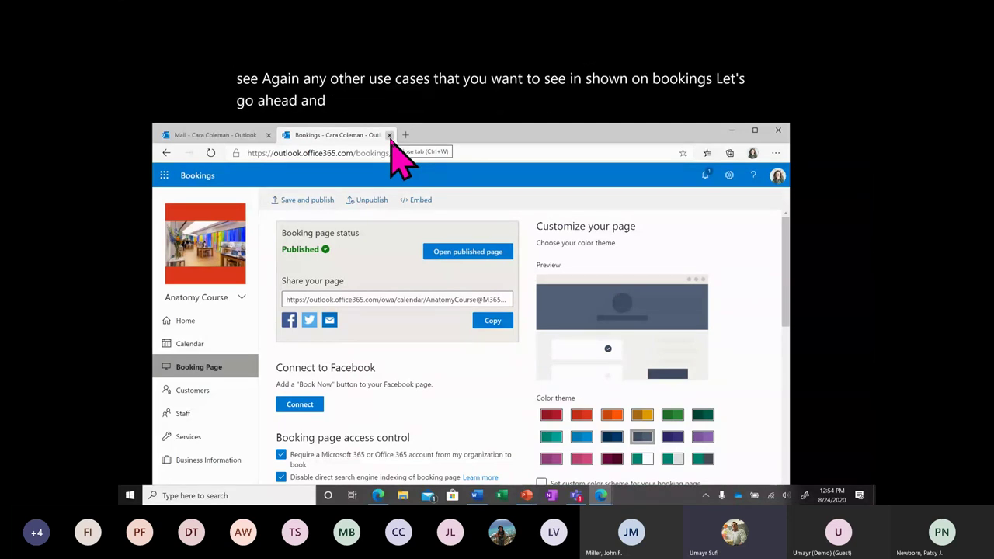
click(224, 326)
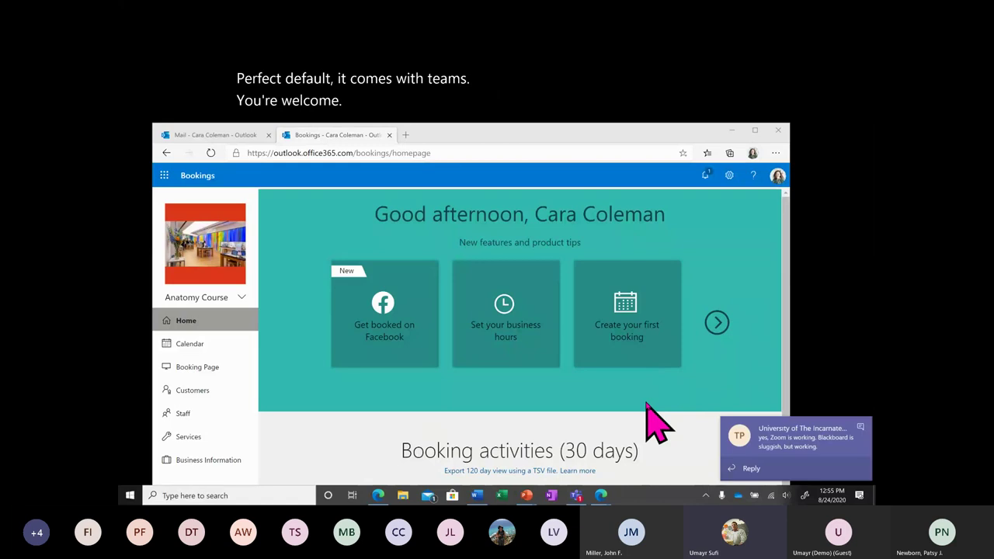
click(860, 427)
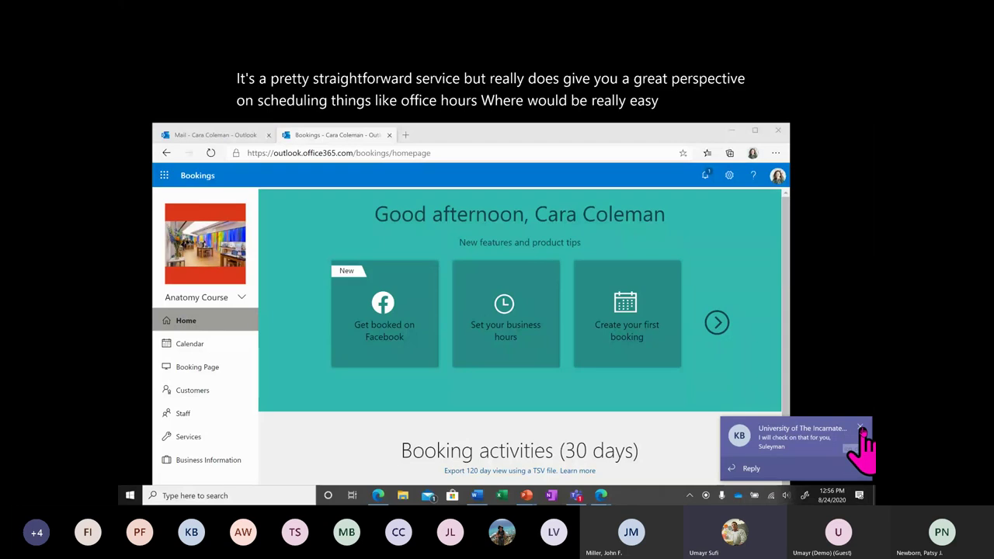
click(861, 428)
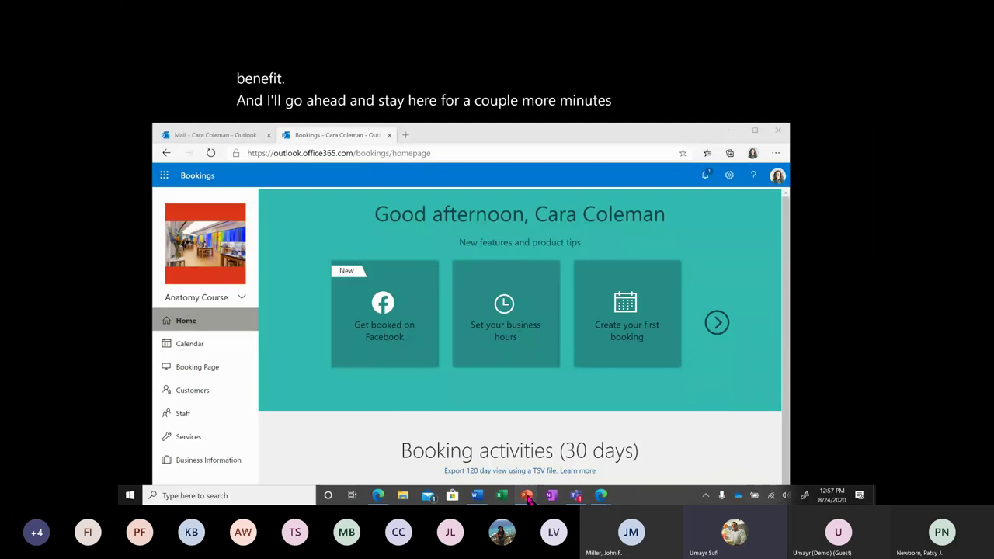
Switch to PowerPoint and present slide 24, 'Take the survey' with its QR code, full screen.
mouse_move(531, 495)
click(446, 465)
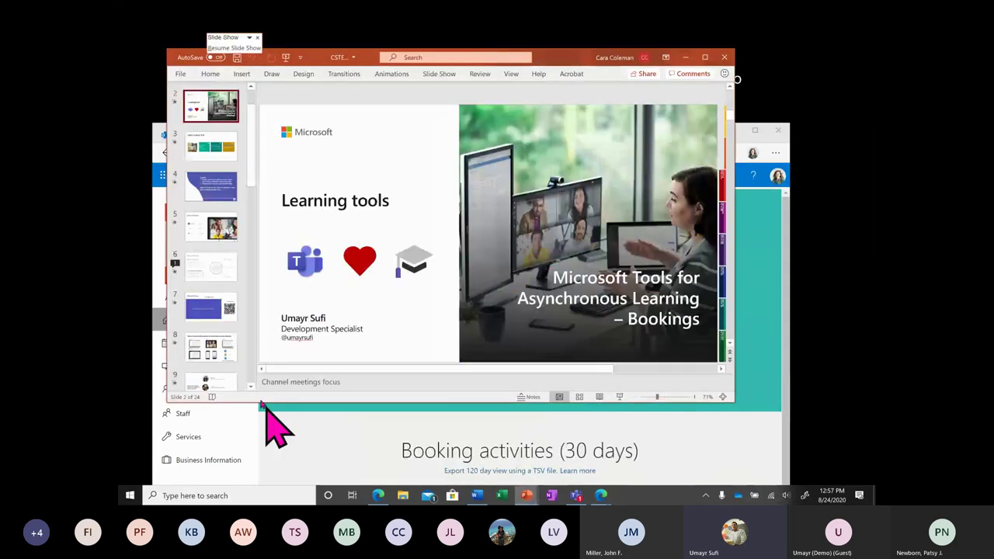
scroll(211, 310, down, 5)
scroll(213, 323, down, 2)
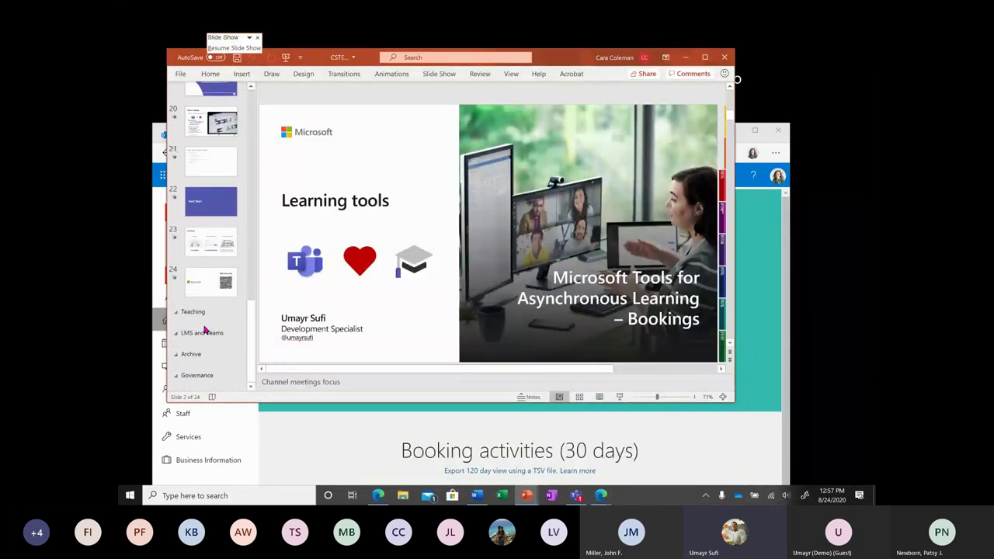
click(217, 288)
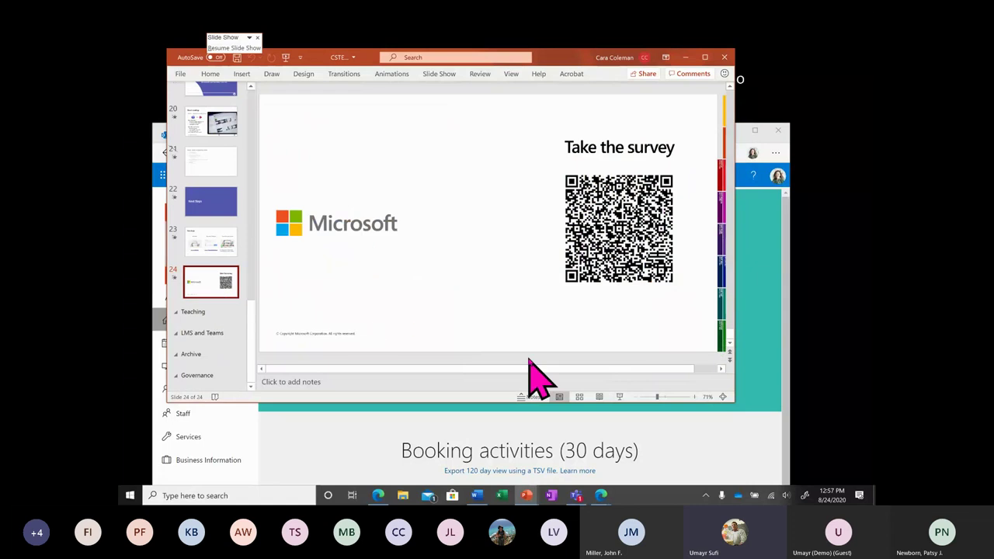
click(619, 397)
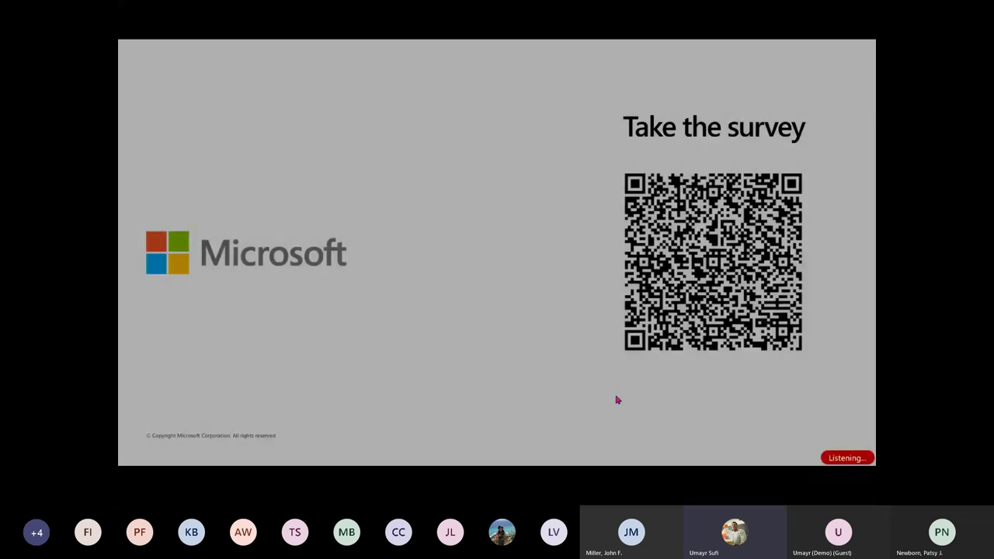